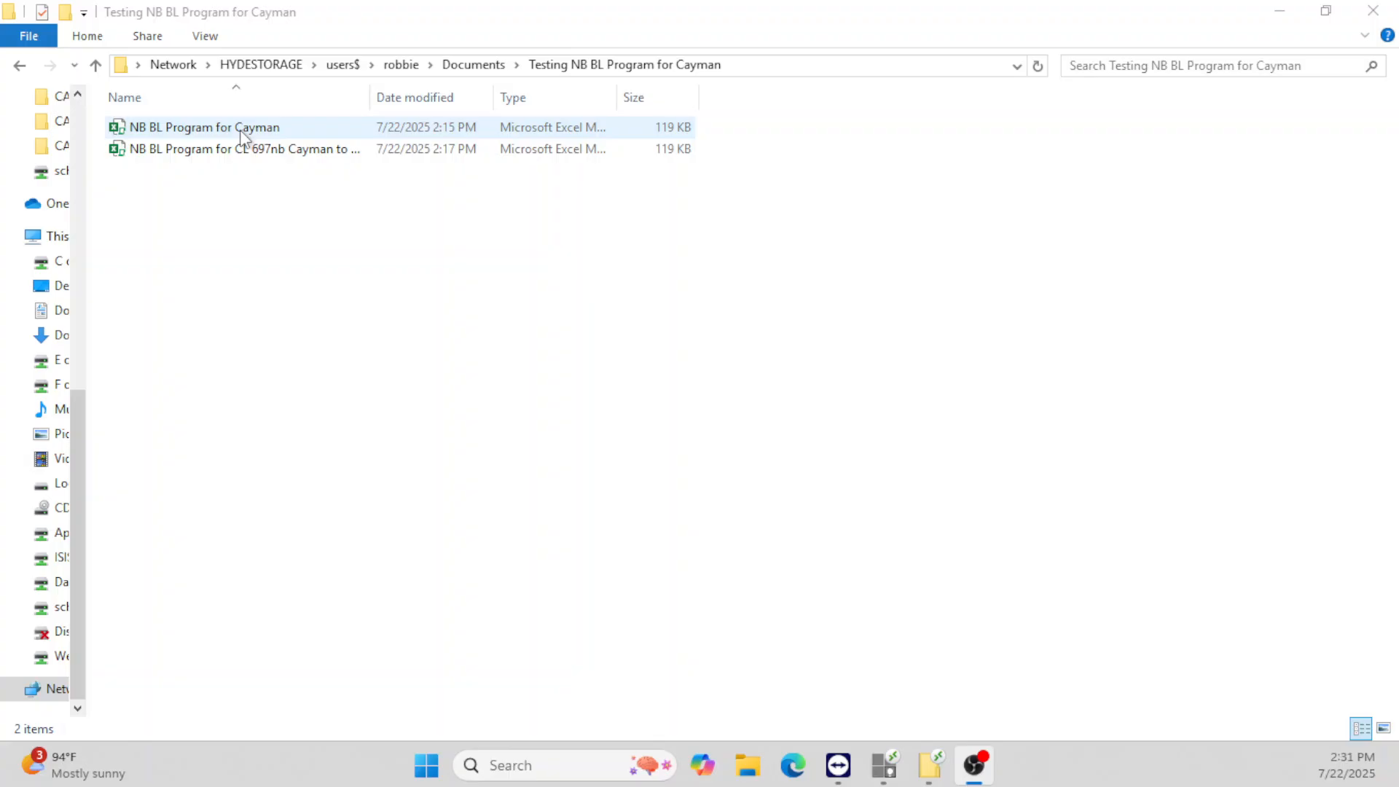
- Delete the second NB BL Program workbook, keeping and opening NB BL Program for Cayman
right_click(240, 150)
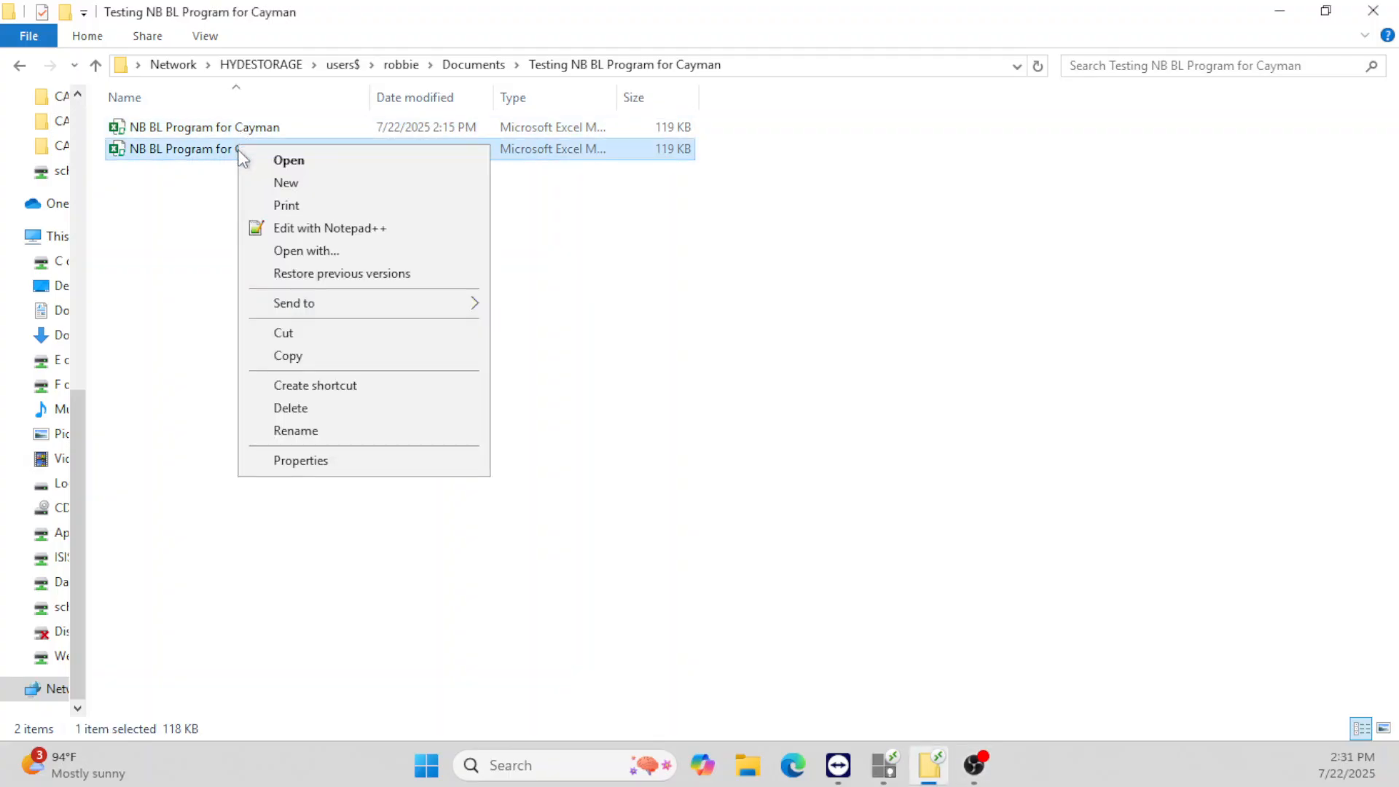
left_click(293, 409)
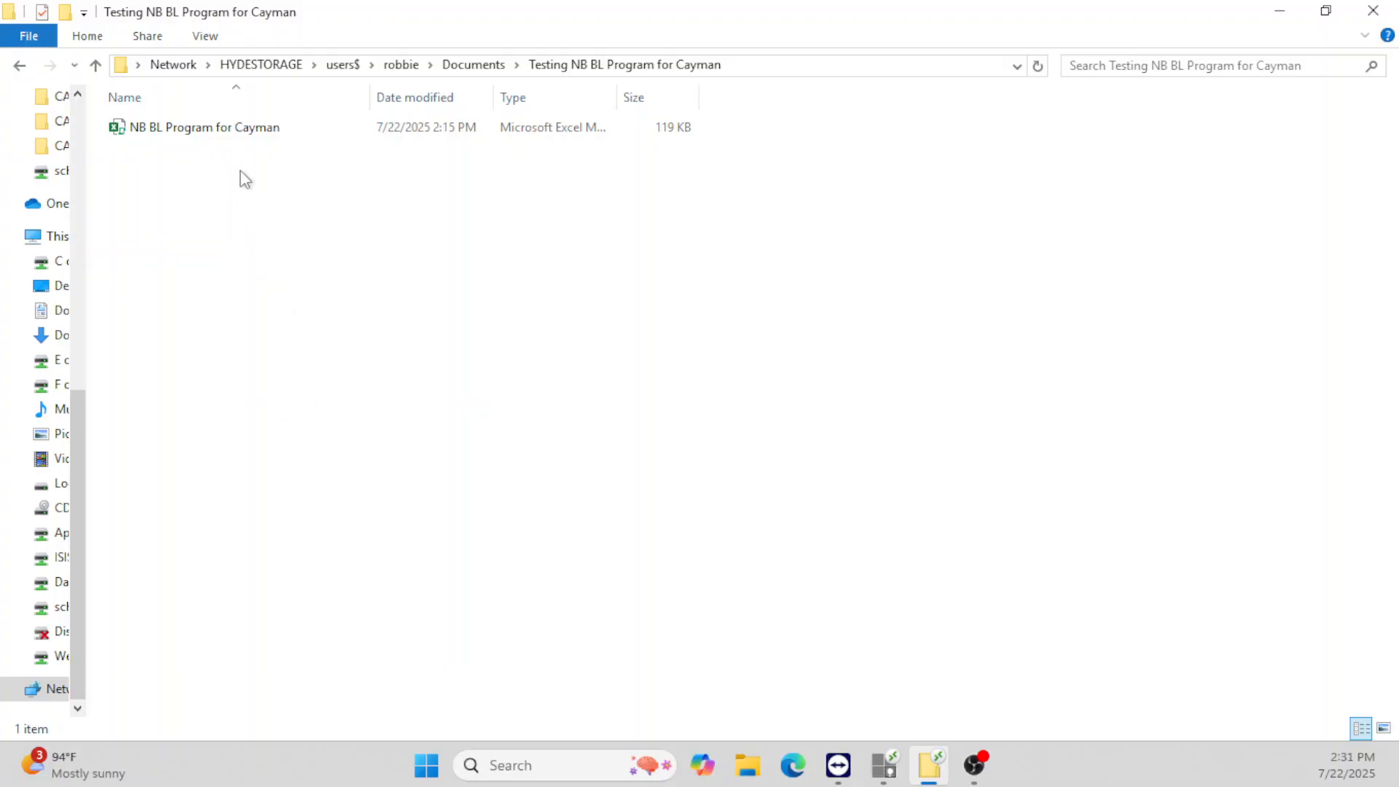
left_click(221, 128)
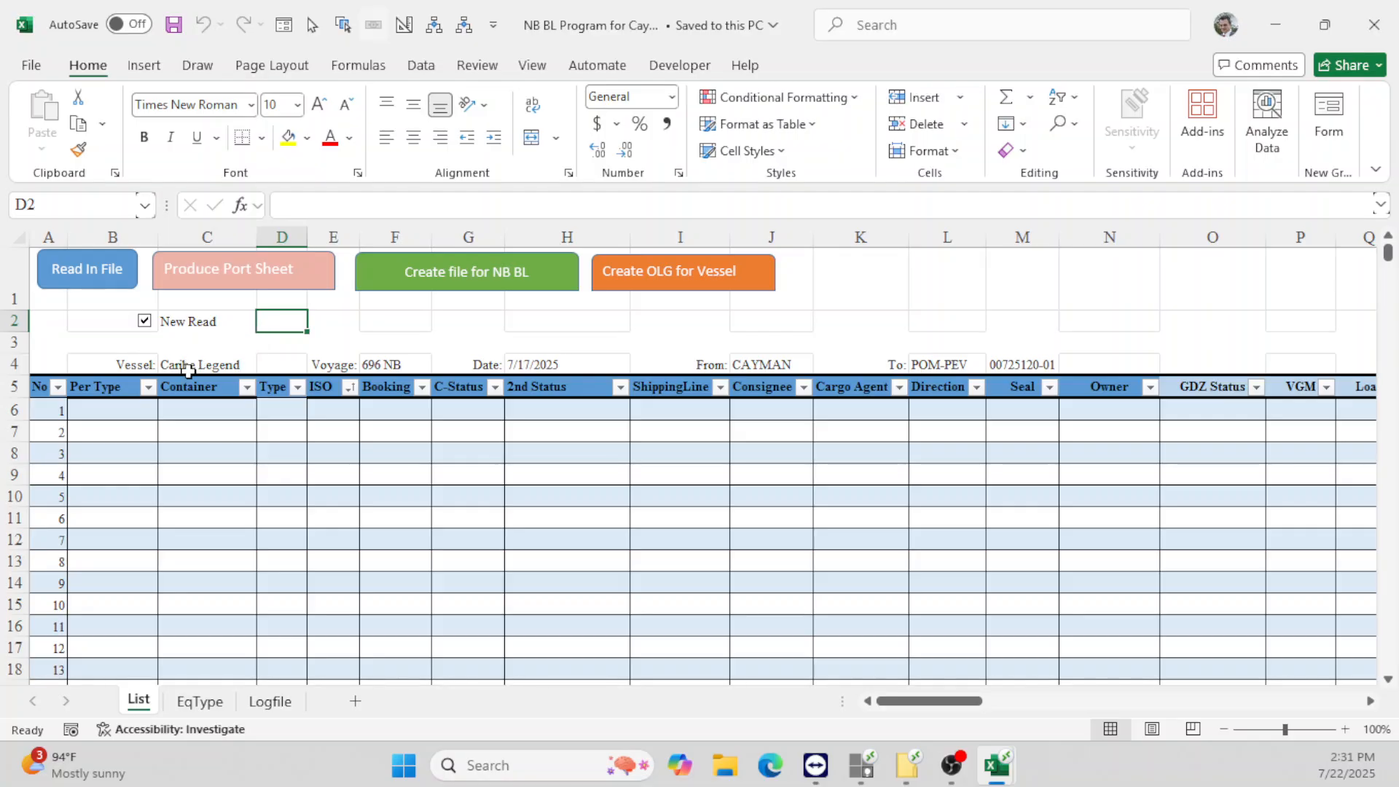
- Change the List header voyage to 697 NB and the date to 7/23/25
left_click(197, 367)
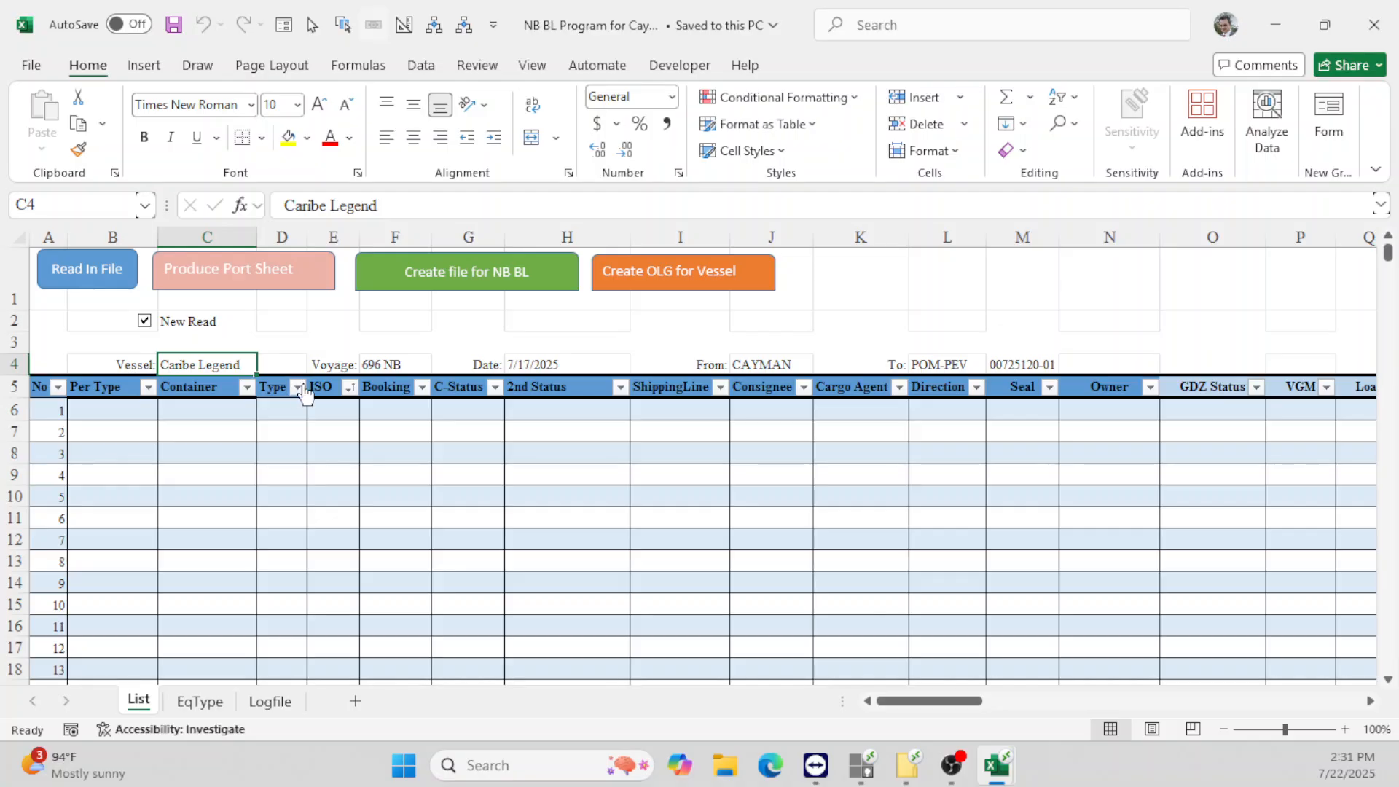
left_click(384, 364)
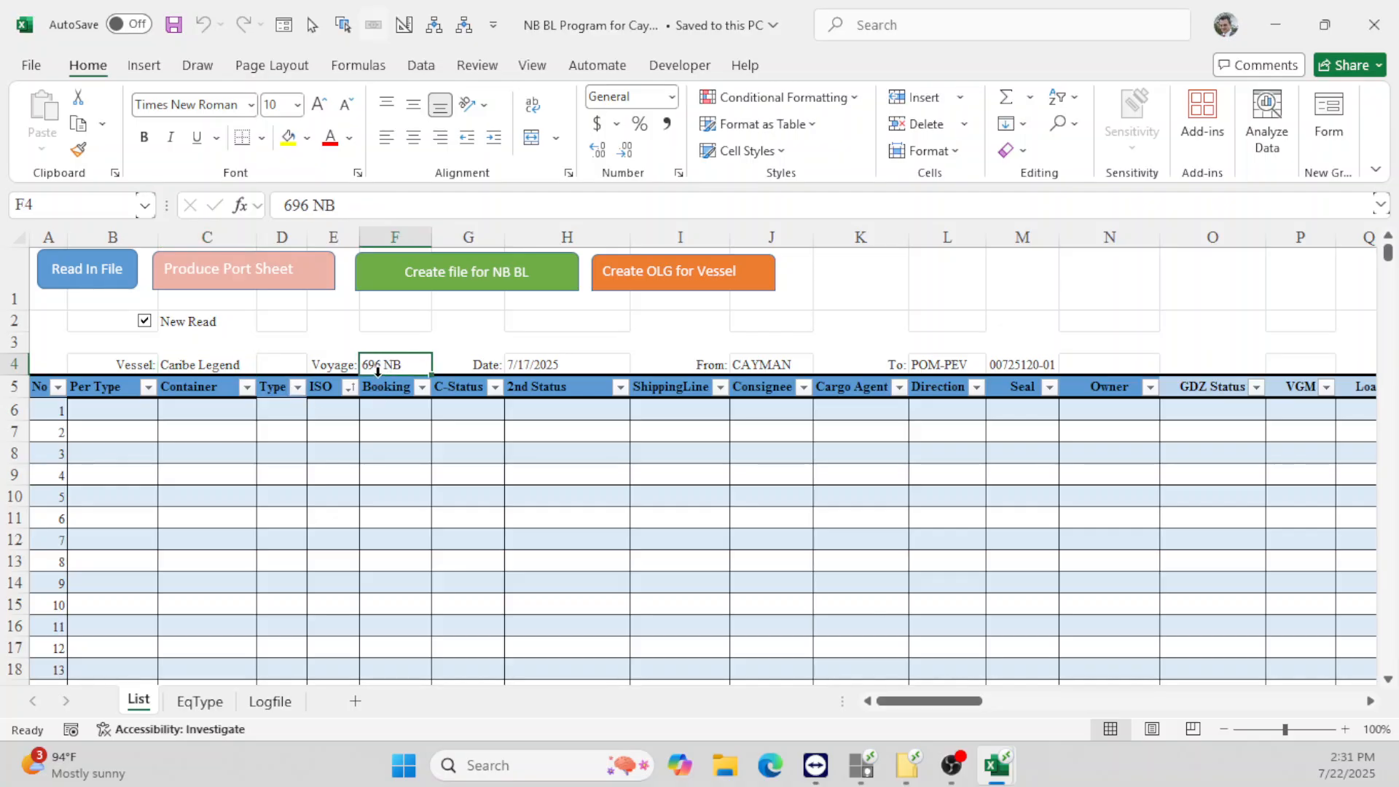
double_click(374, 366)
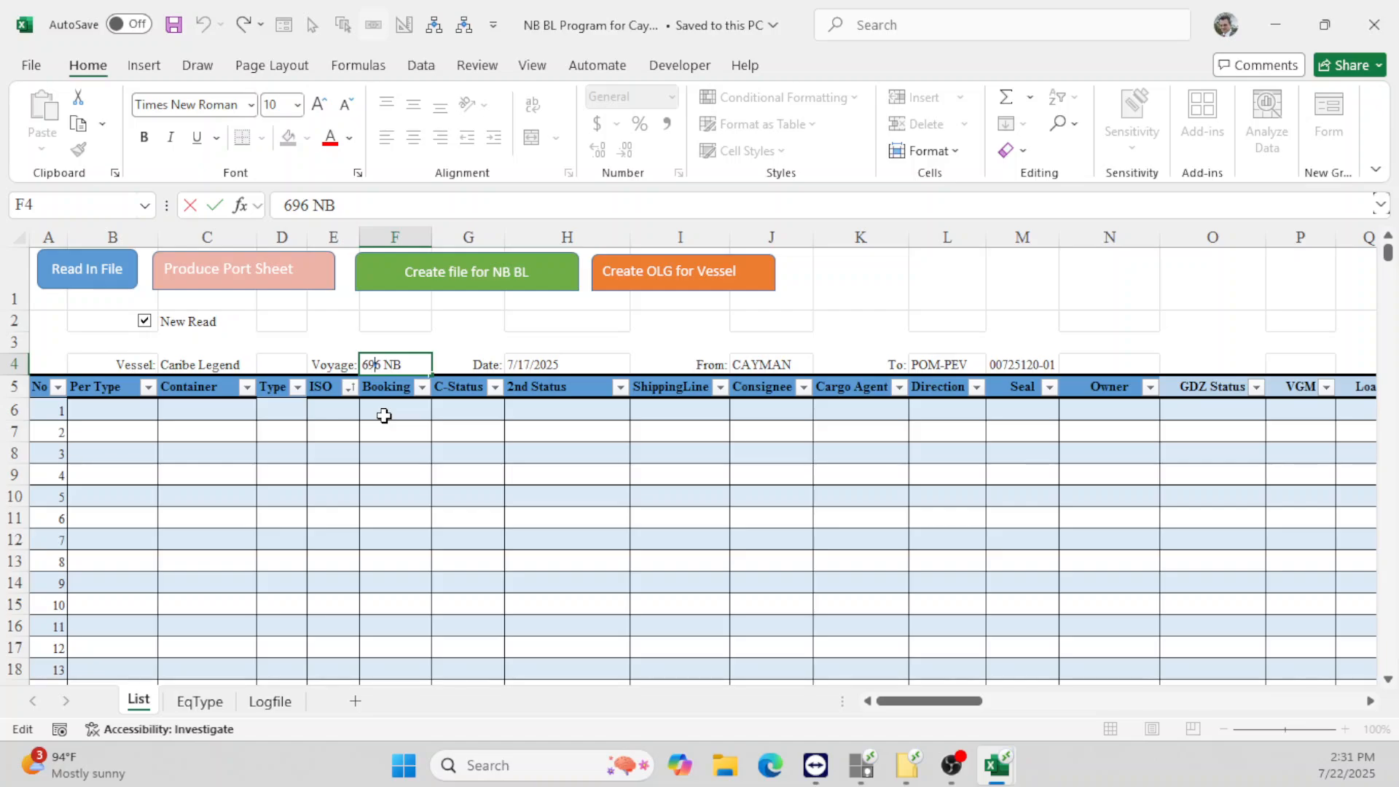
key("Delete")
type("7")
key("Return")
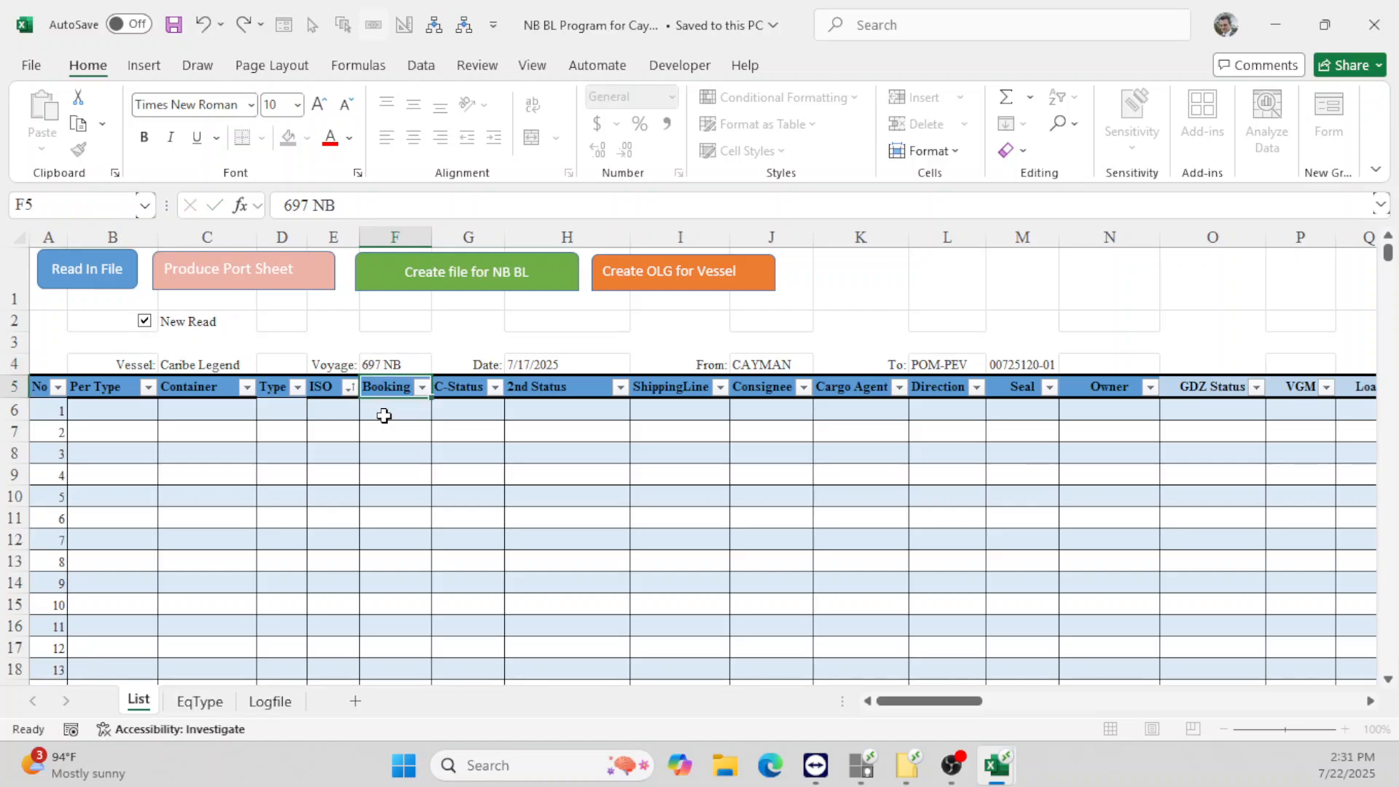
left_click(545, 363)
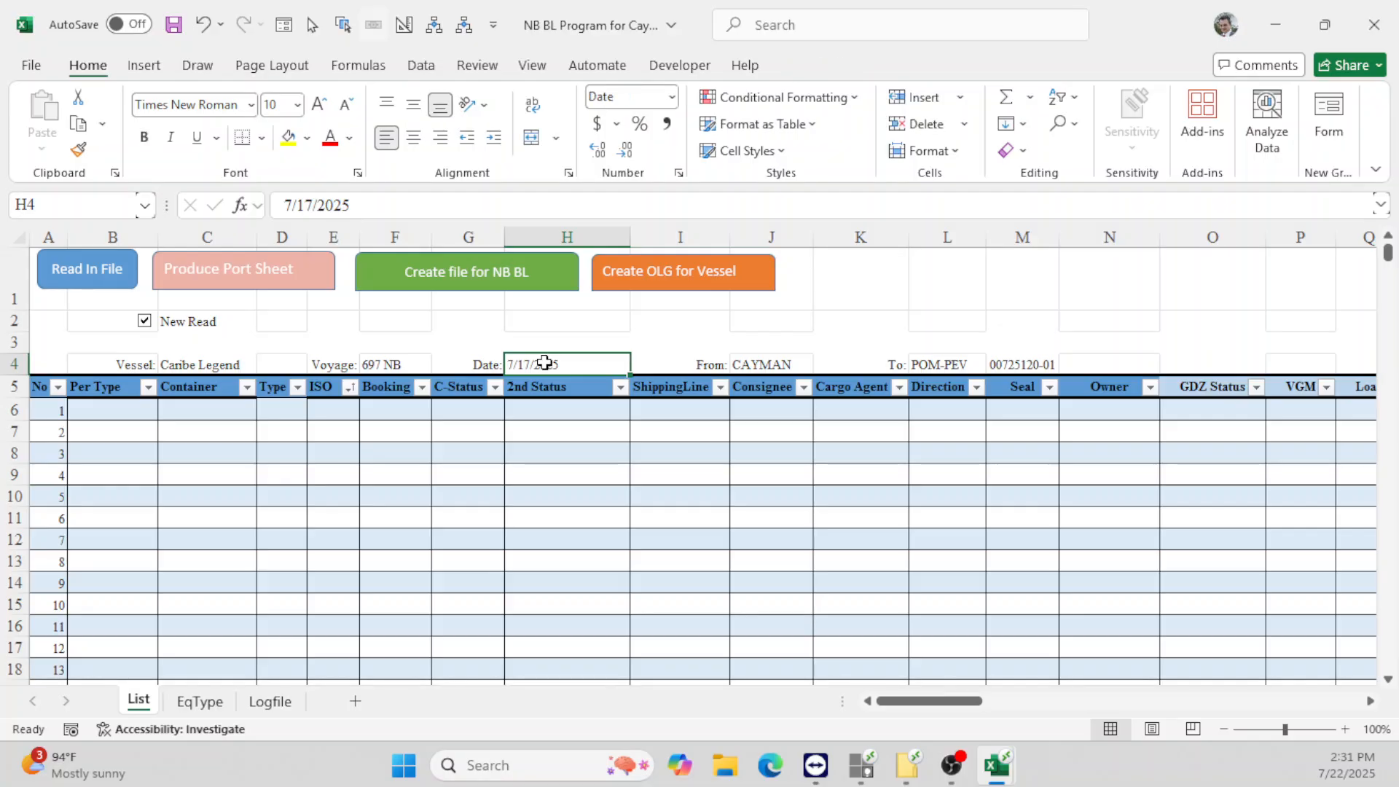
type("7/")
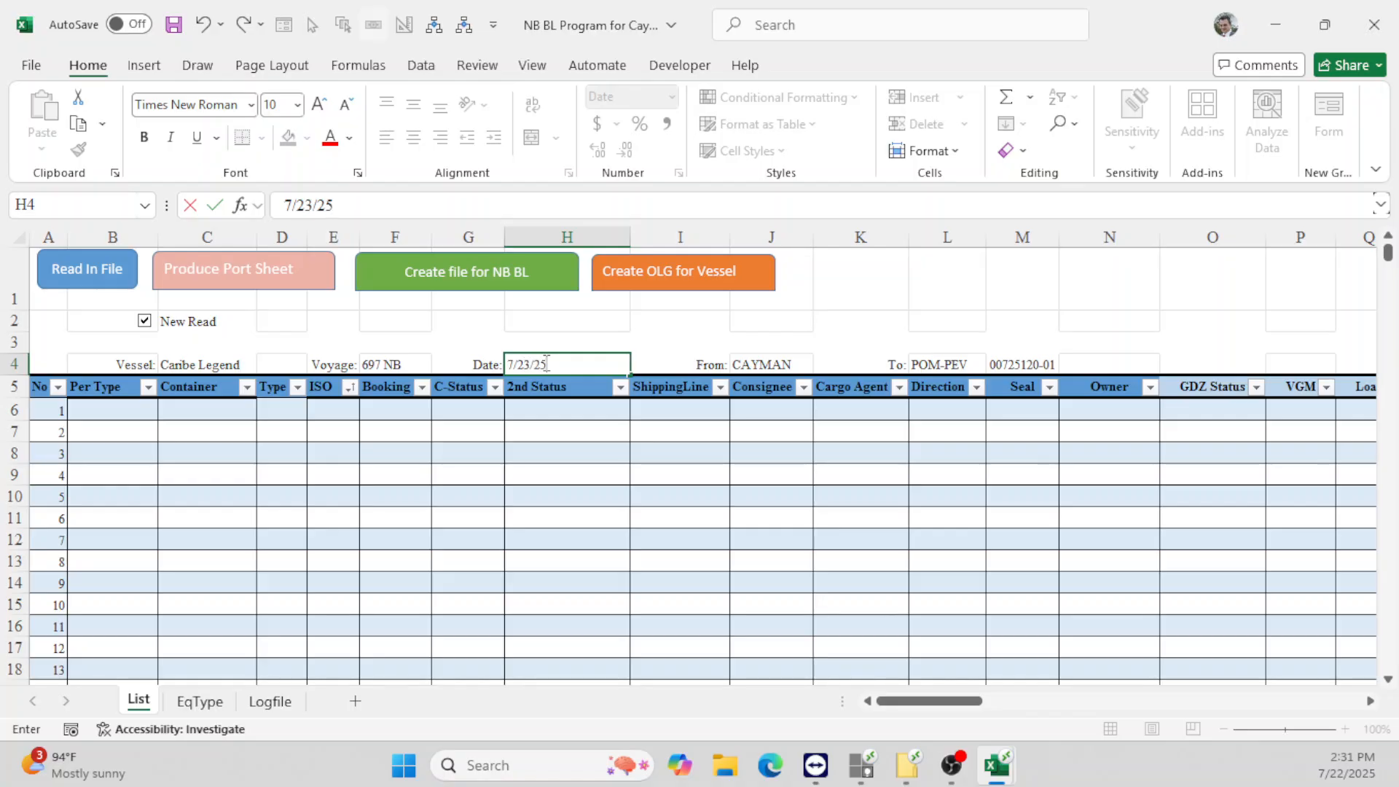
key("Return")
key("Right")
key("Right")
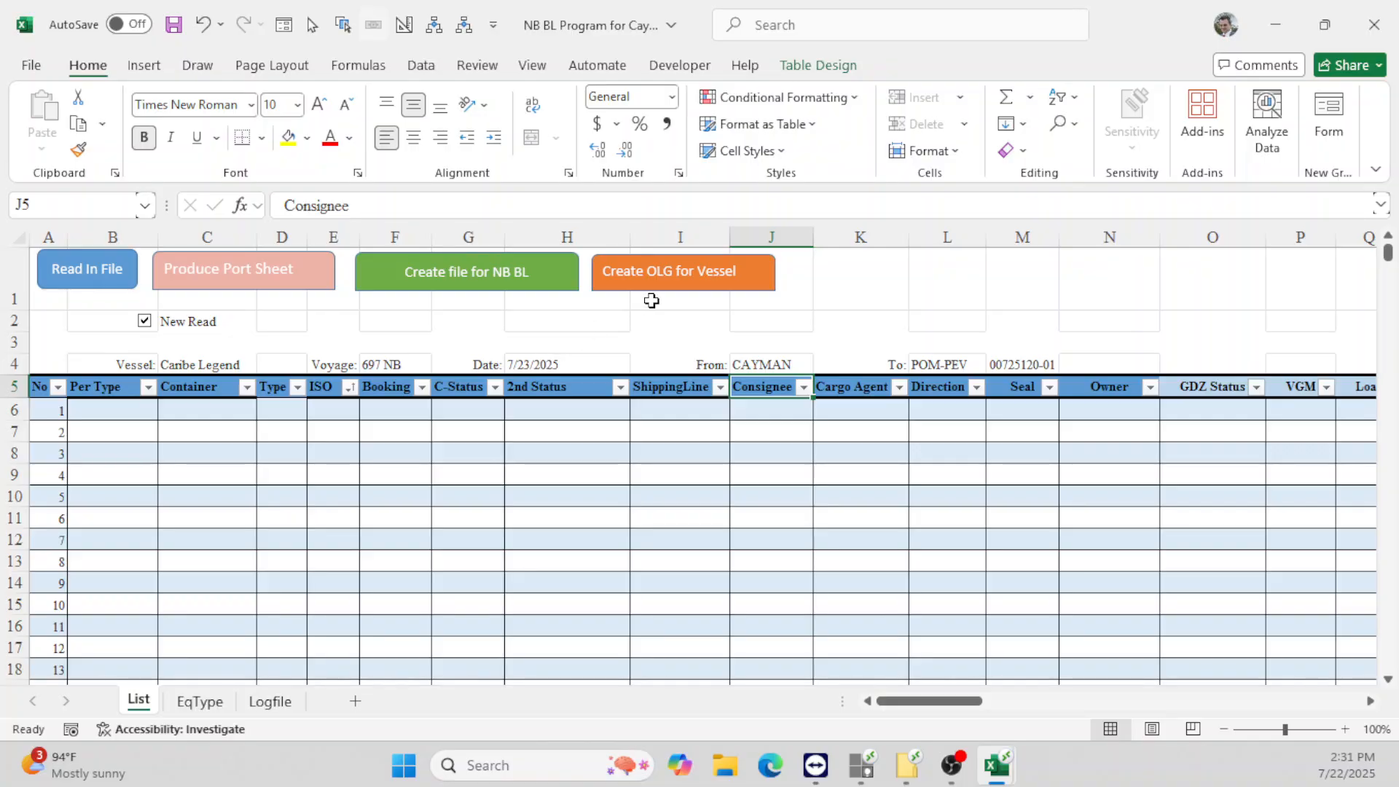
double_click(922, 362)
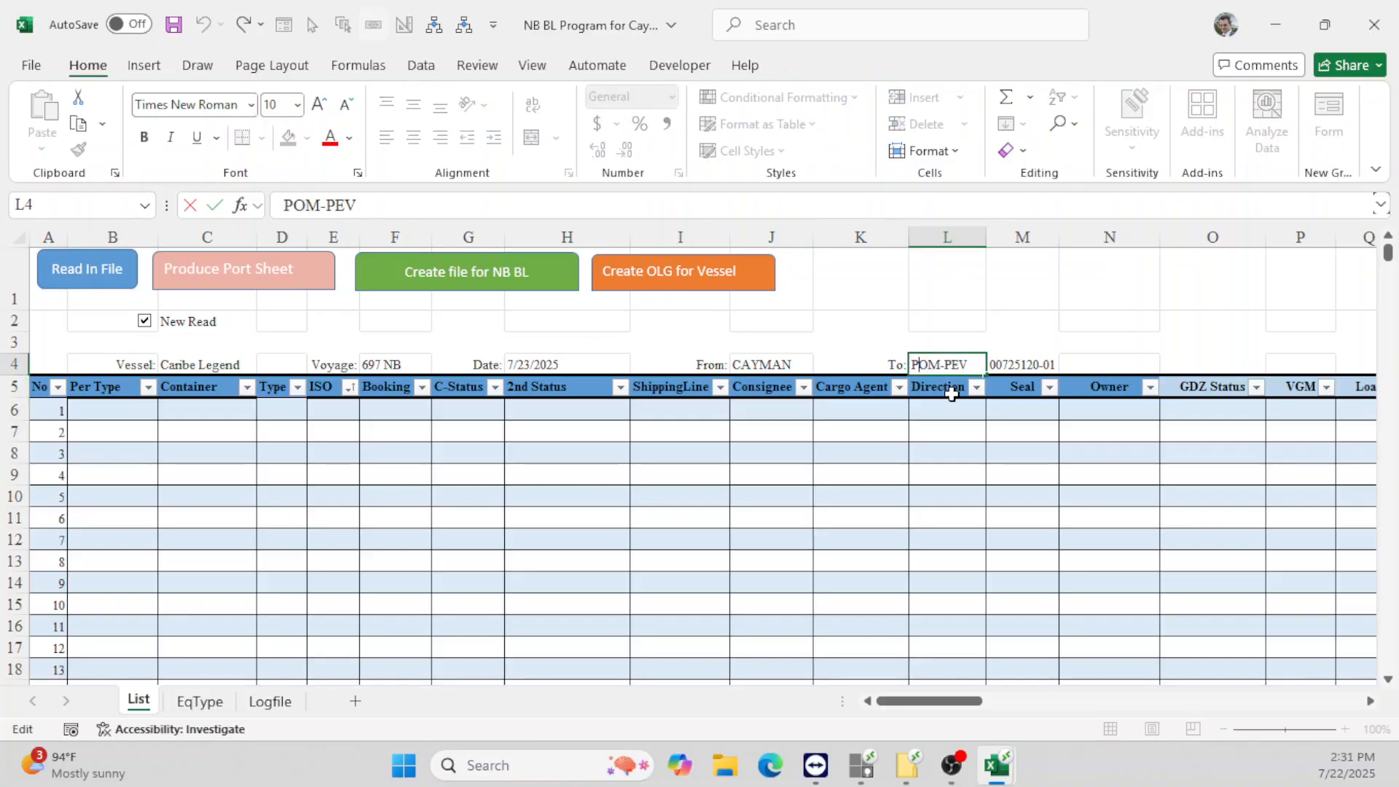
key("Delete")
key("Delete")
key("Delete")
key("BackSpace")
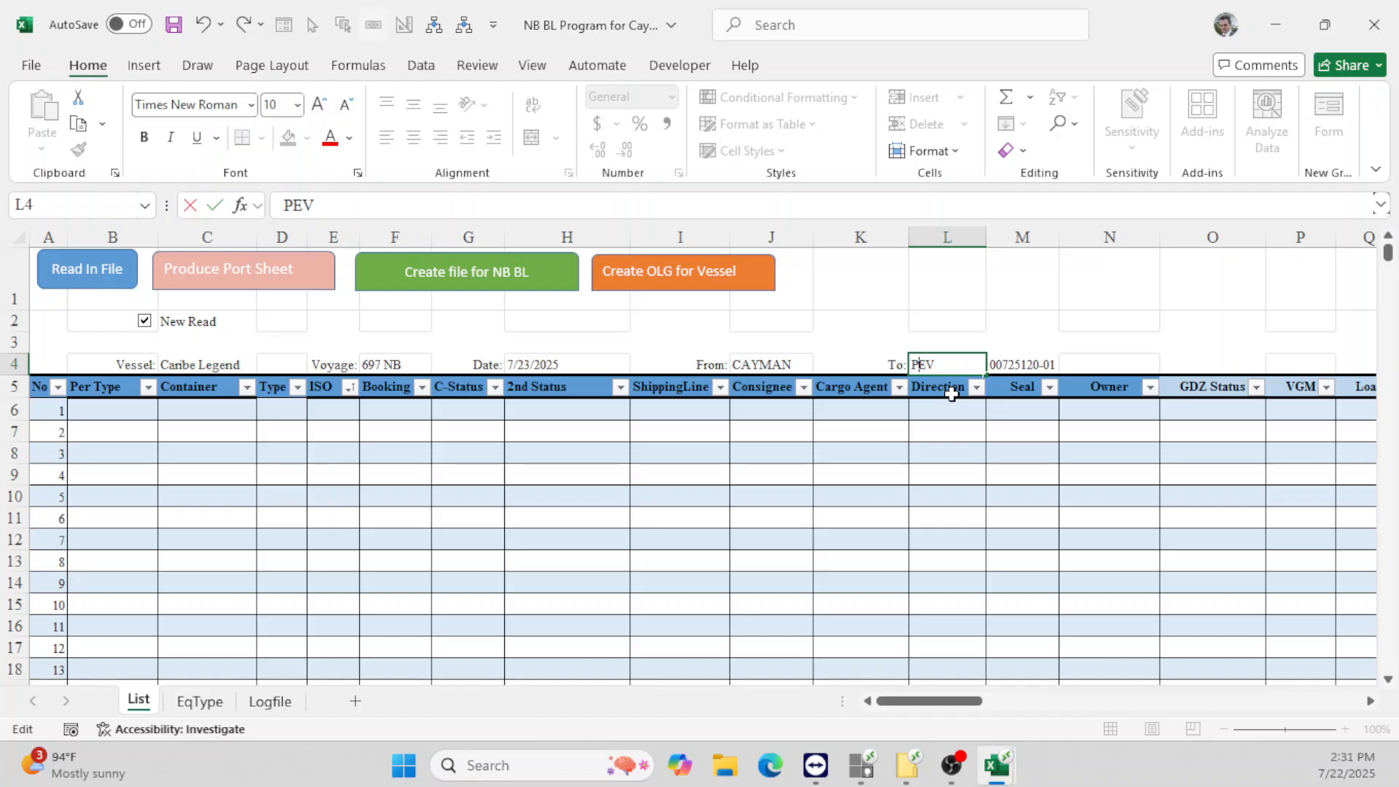
key("Return")
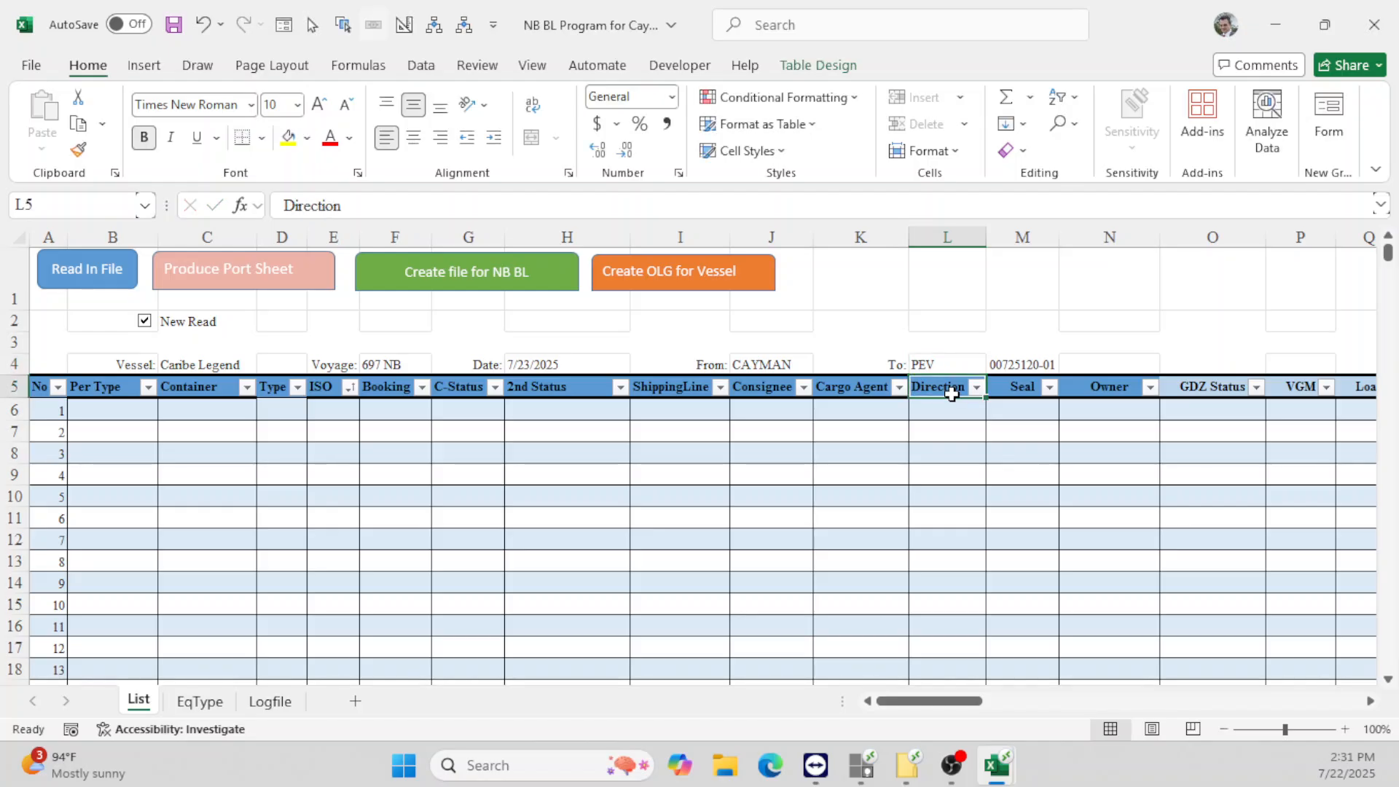
double_click(1036, 365)
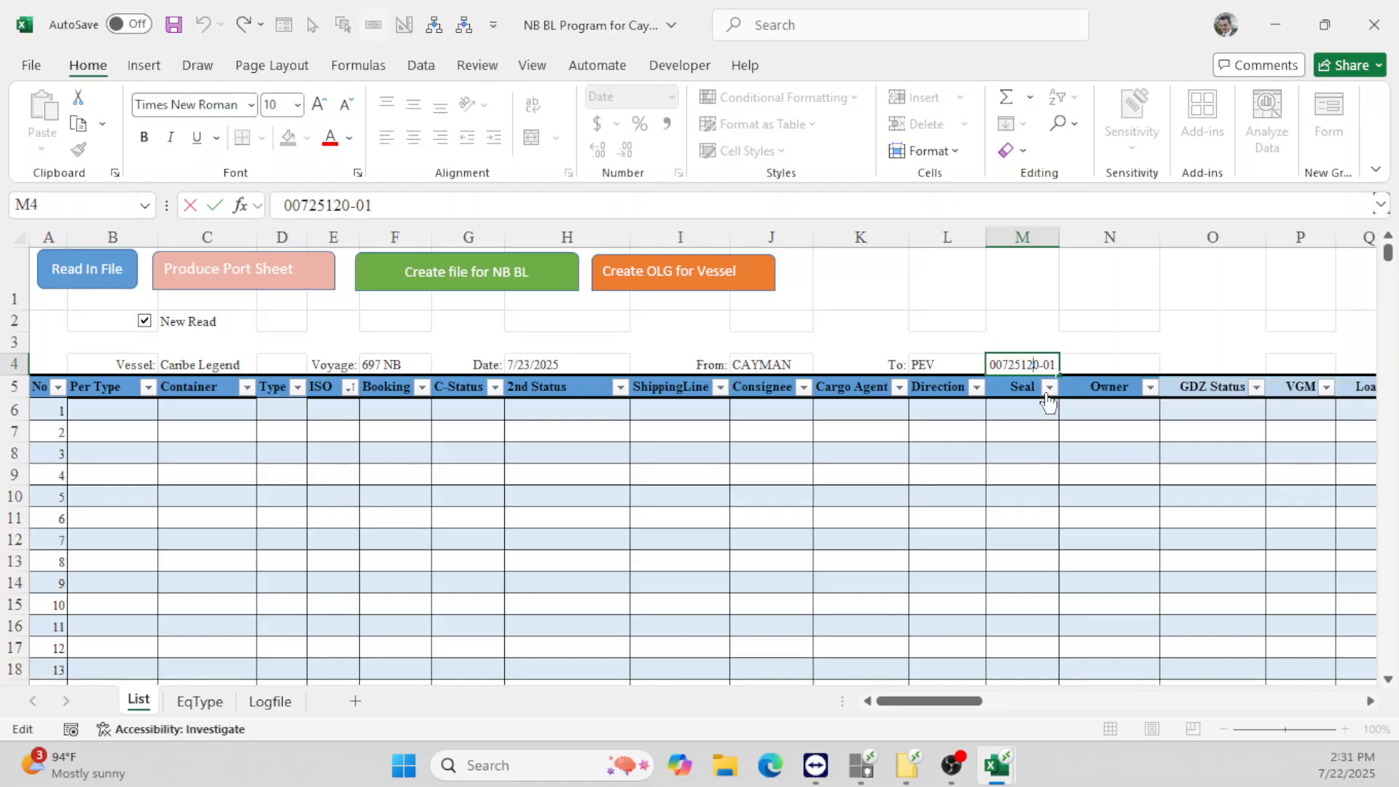
key("Delete")
type("4")
key("Return")
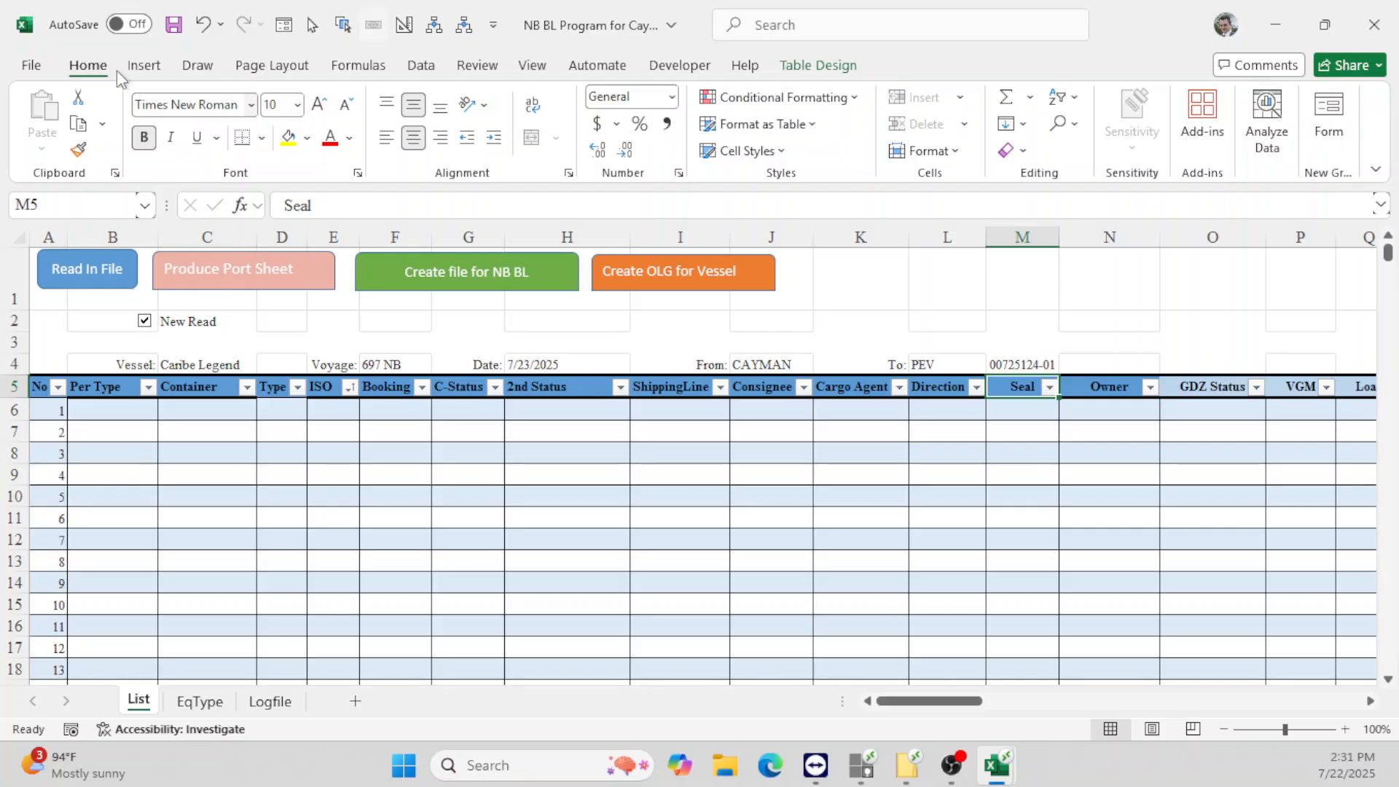
- Save As a macro-enabled copy named 'NB BL Program for CL 697nb Cayman to PEV'
left_click(32, 69)
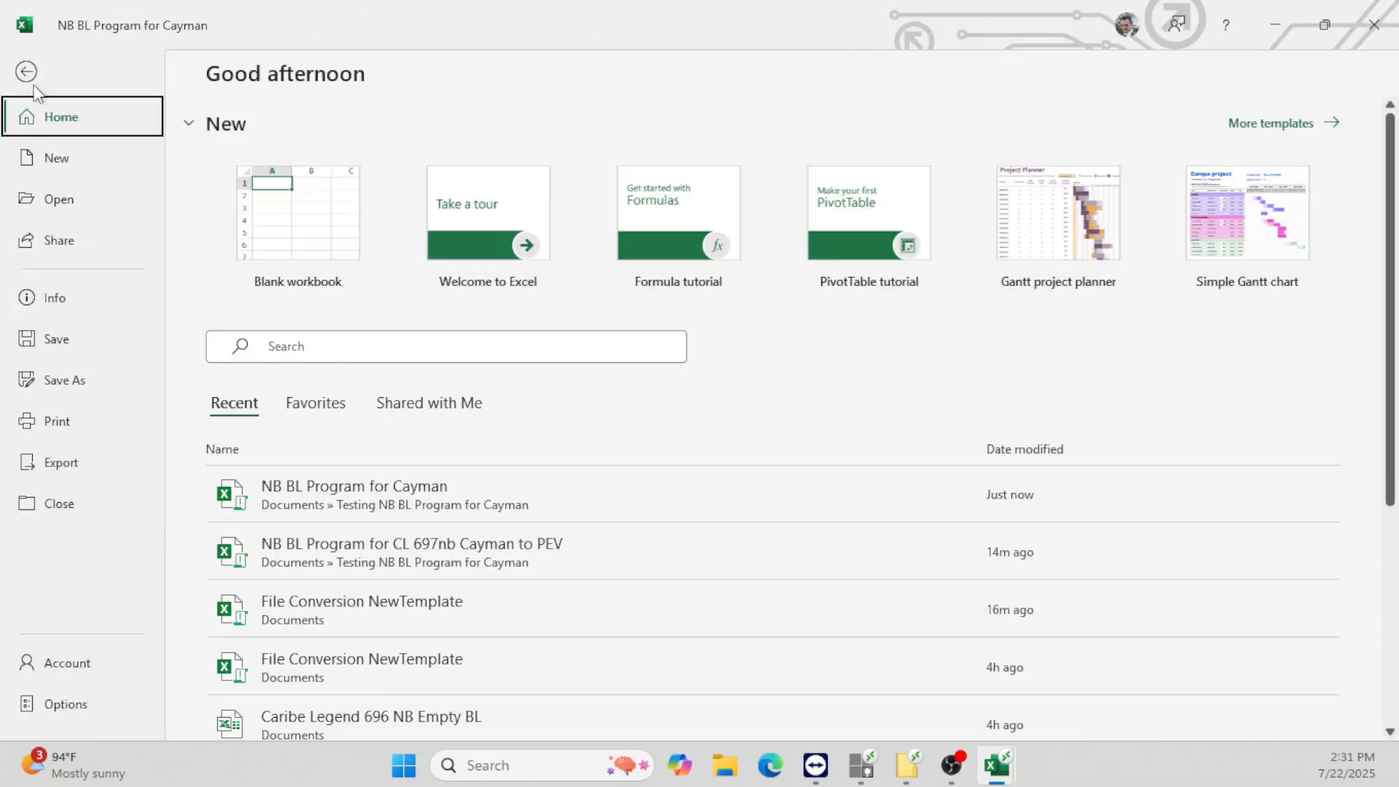
left_click(66, 381)
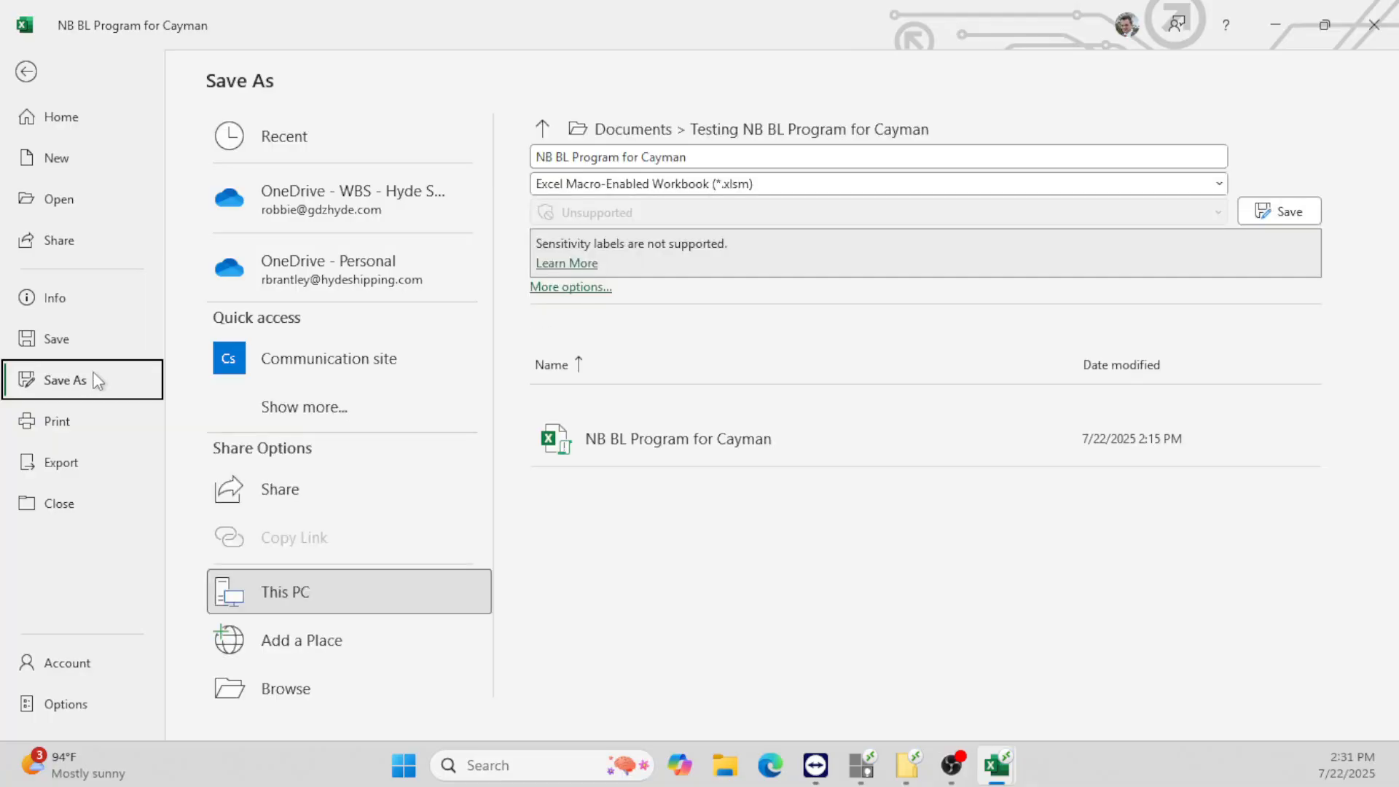
left_click(581, 159)
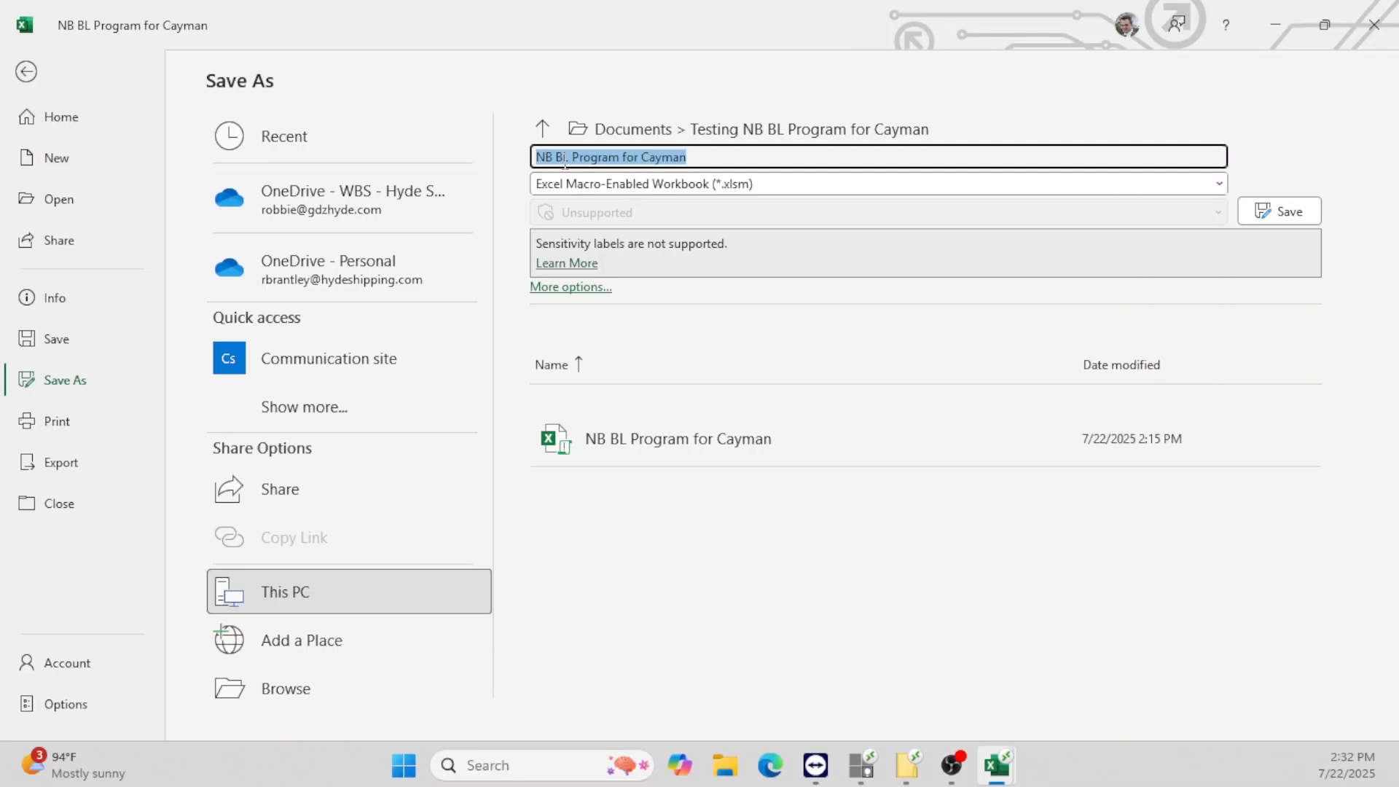
left_click(644, 158)
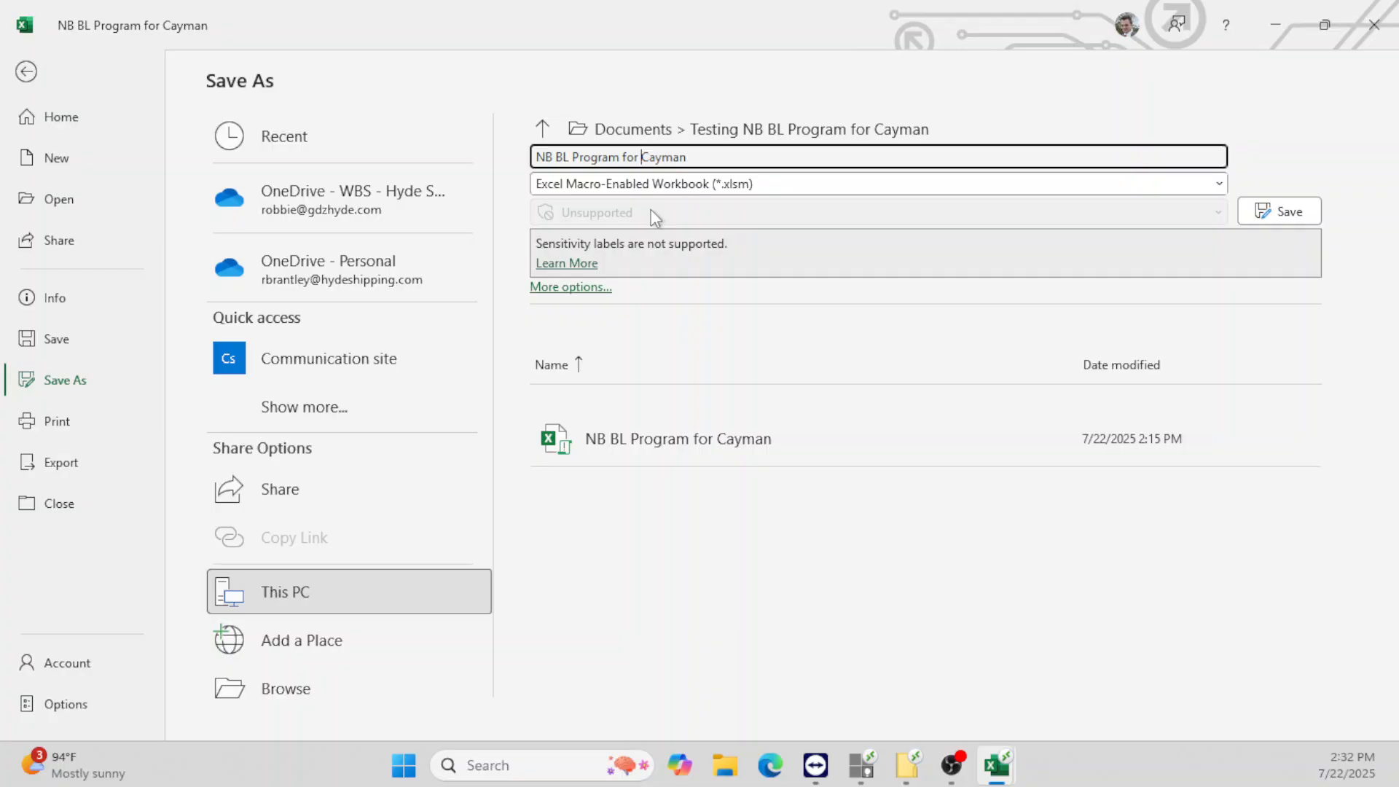
type("CL 697nb C")
key("End")
type("to PEV")
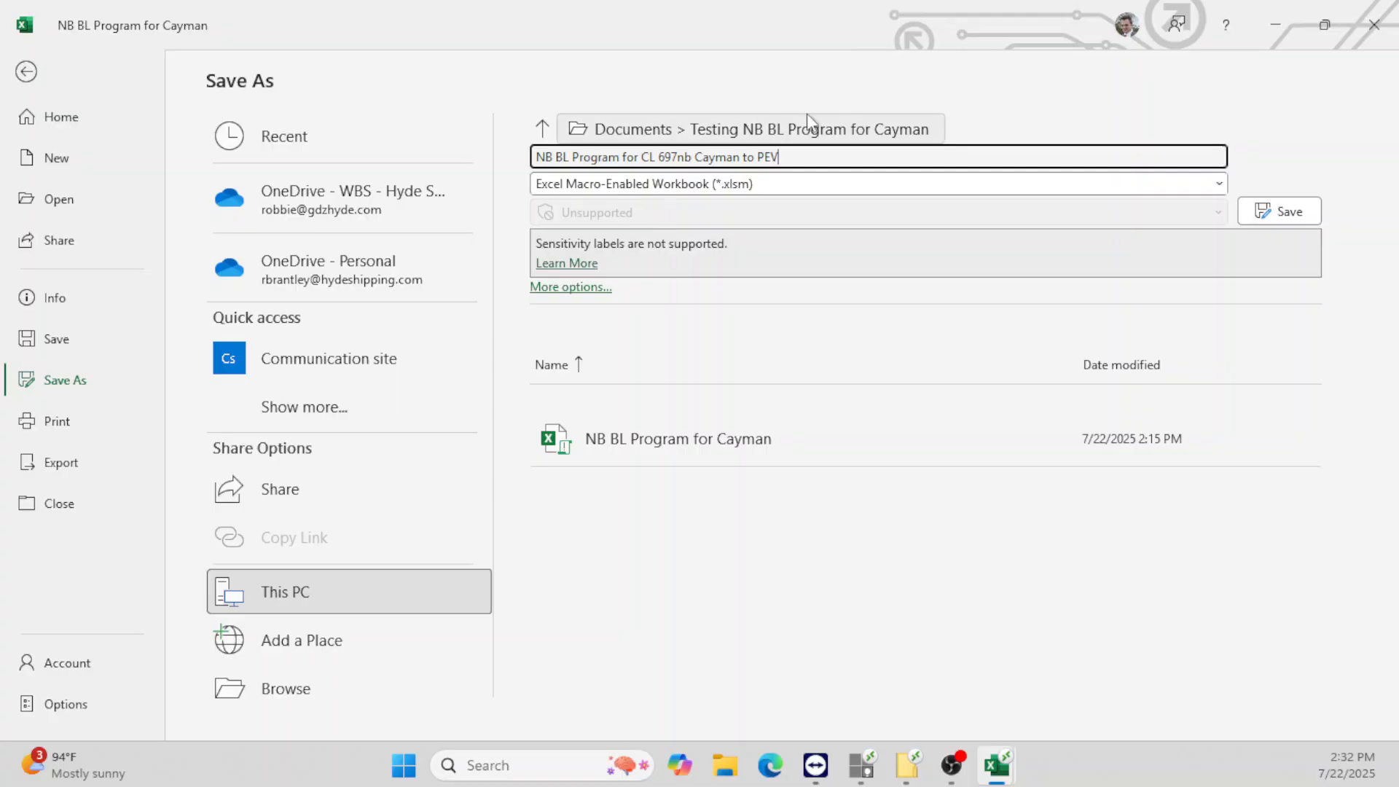
left_click(1289, 216)
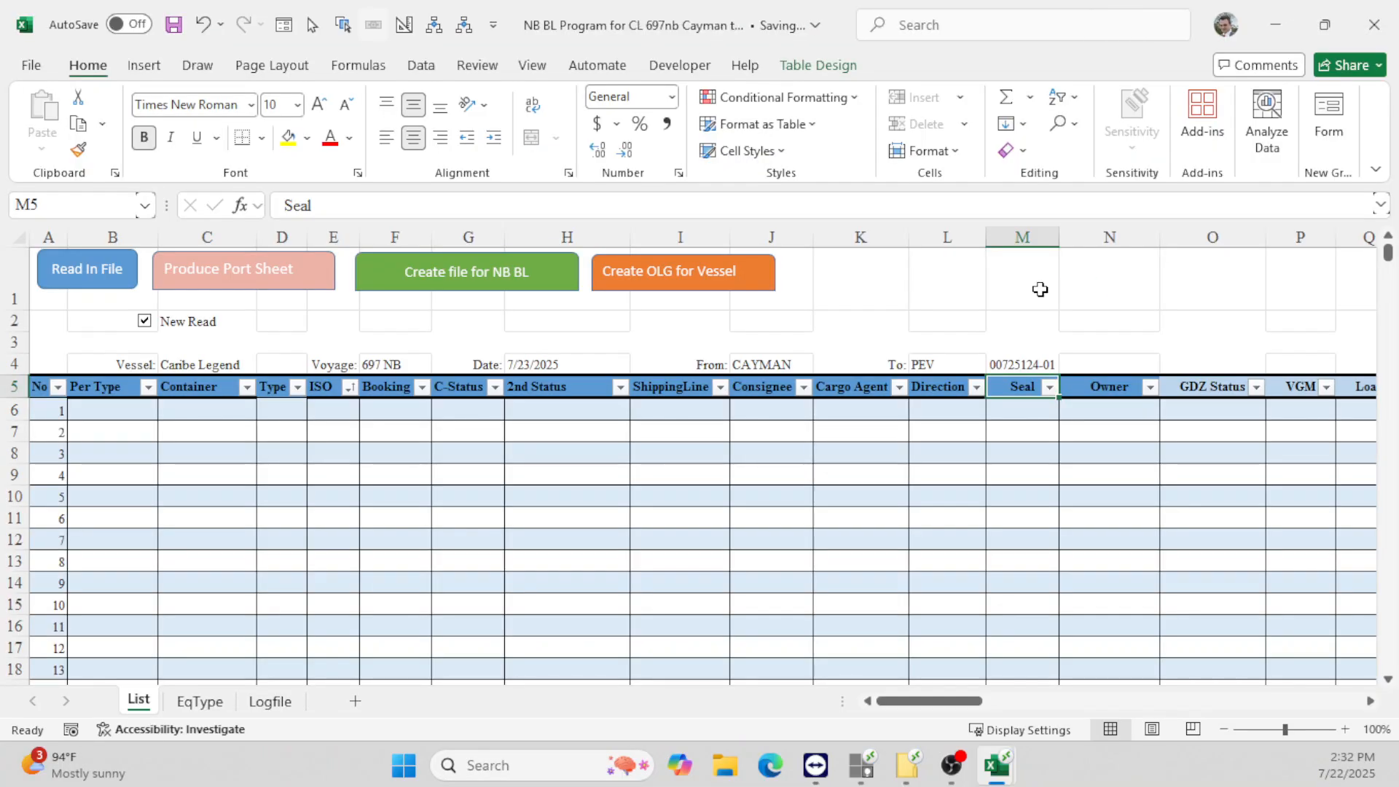
- Minimize the 697nb workbook, close the PERSONAL macro window, and return to the project folder
left_click(1277, 25)
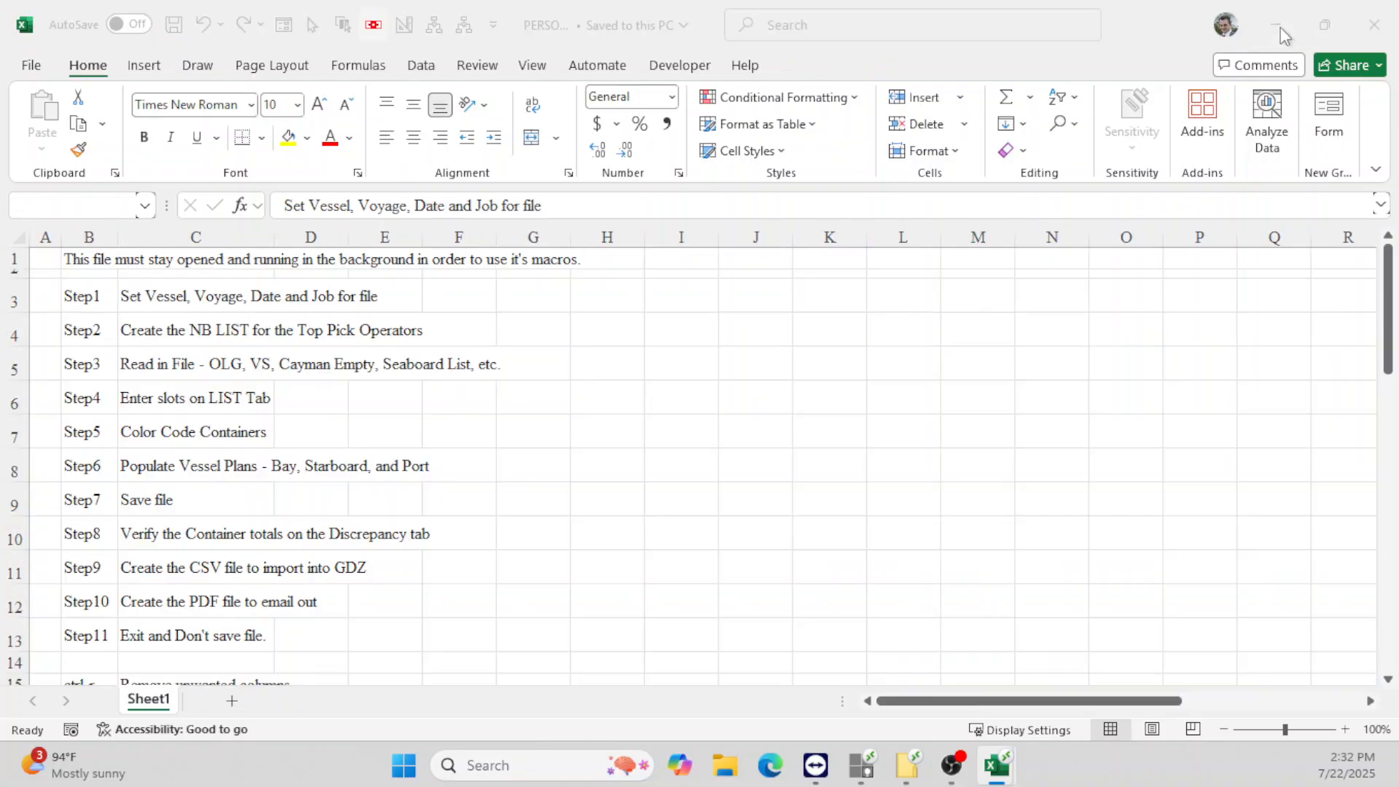
left_click(1377, 22)
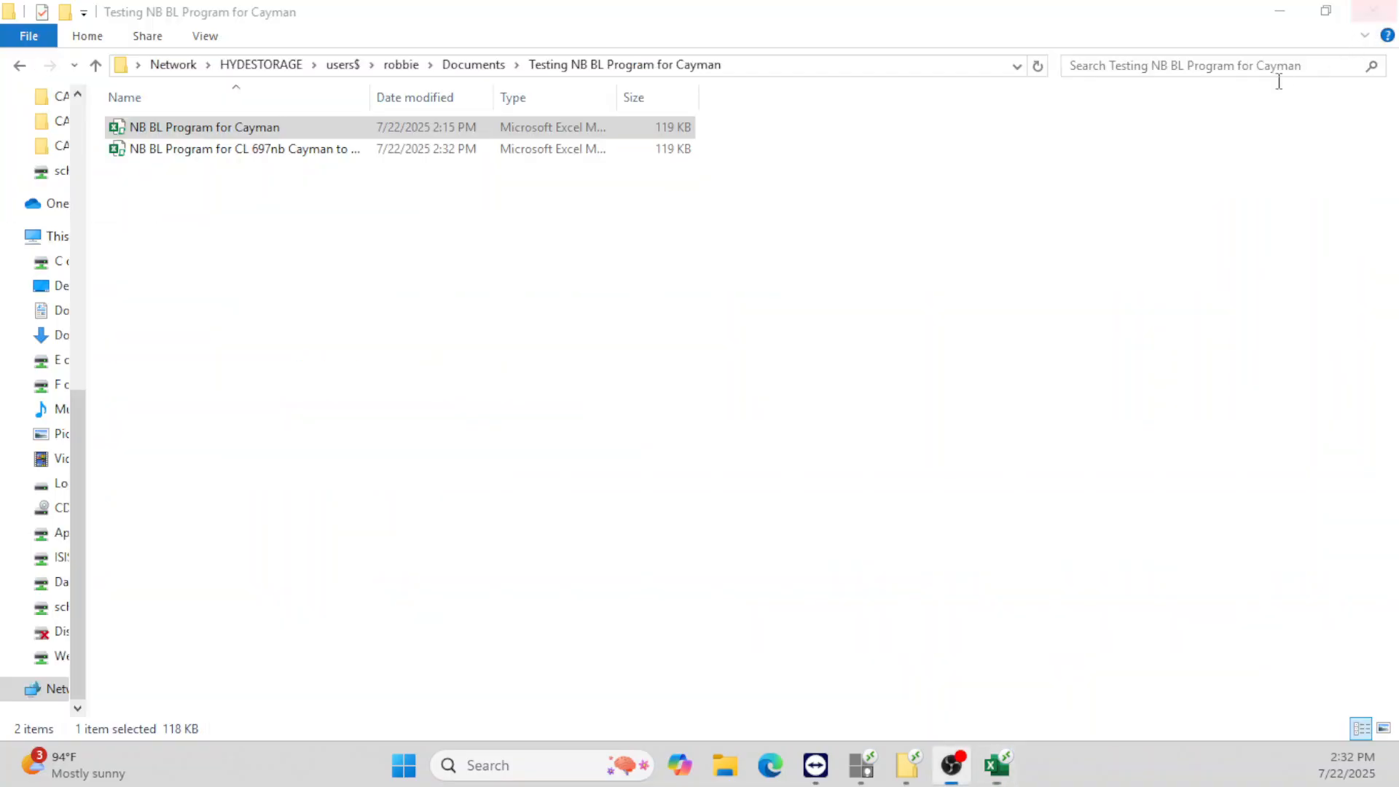
left_click(295, 185)
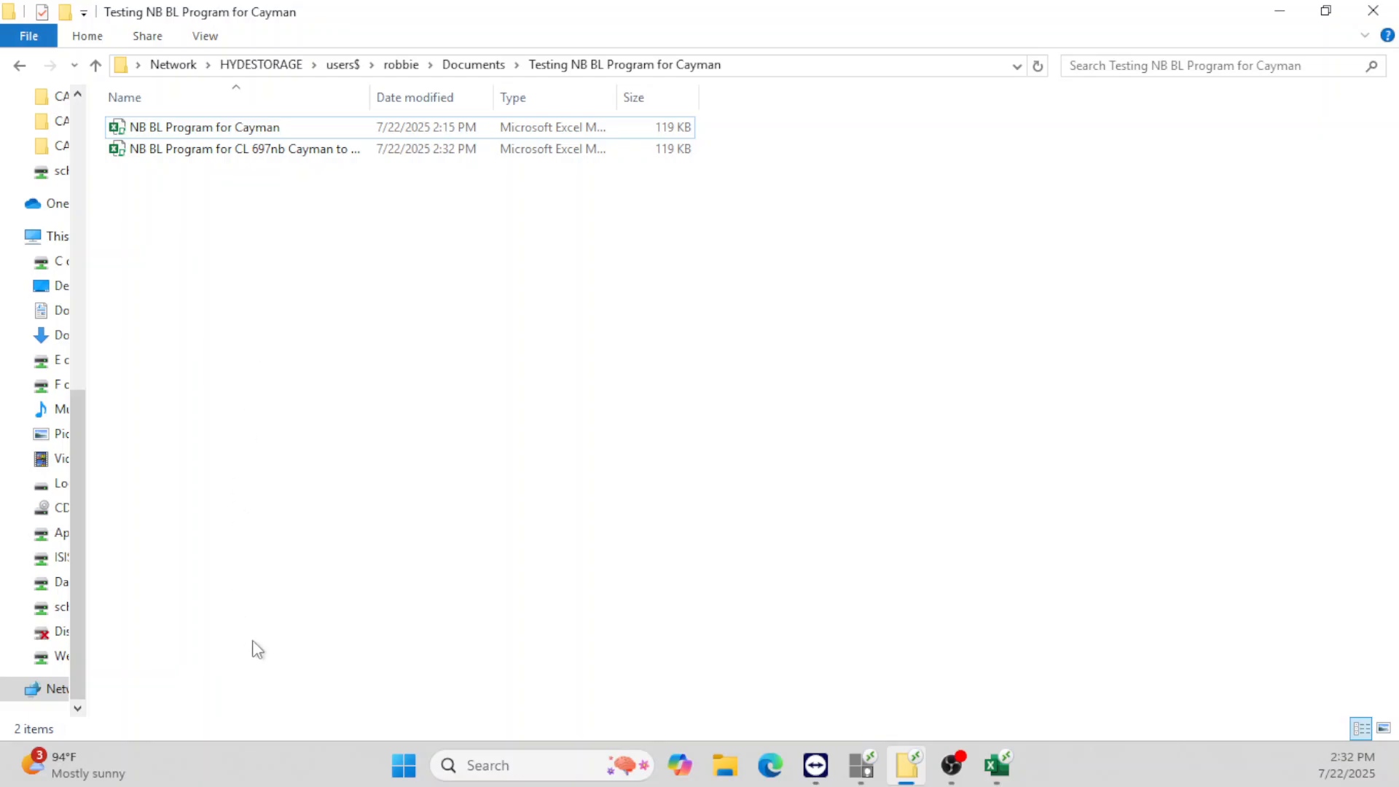
- Load caymanport.com/booking in Edge to reach the TBA Booking sign-in page
left_click(779, 774)
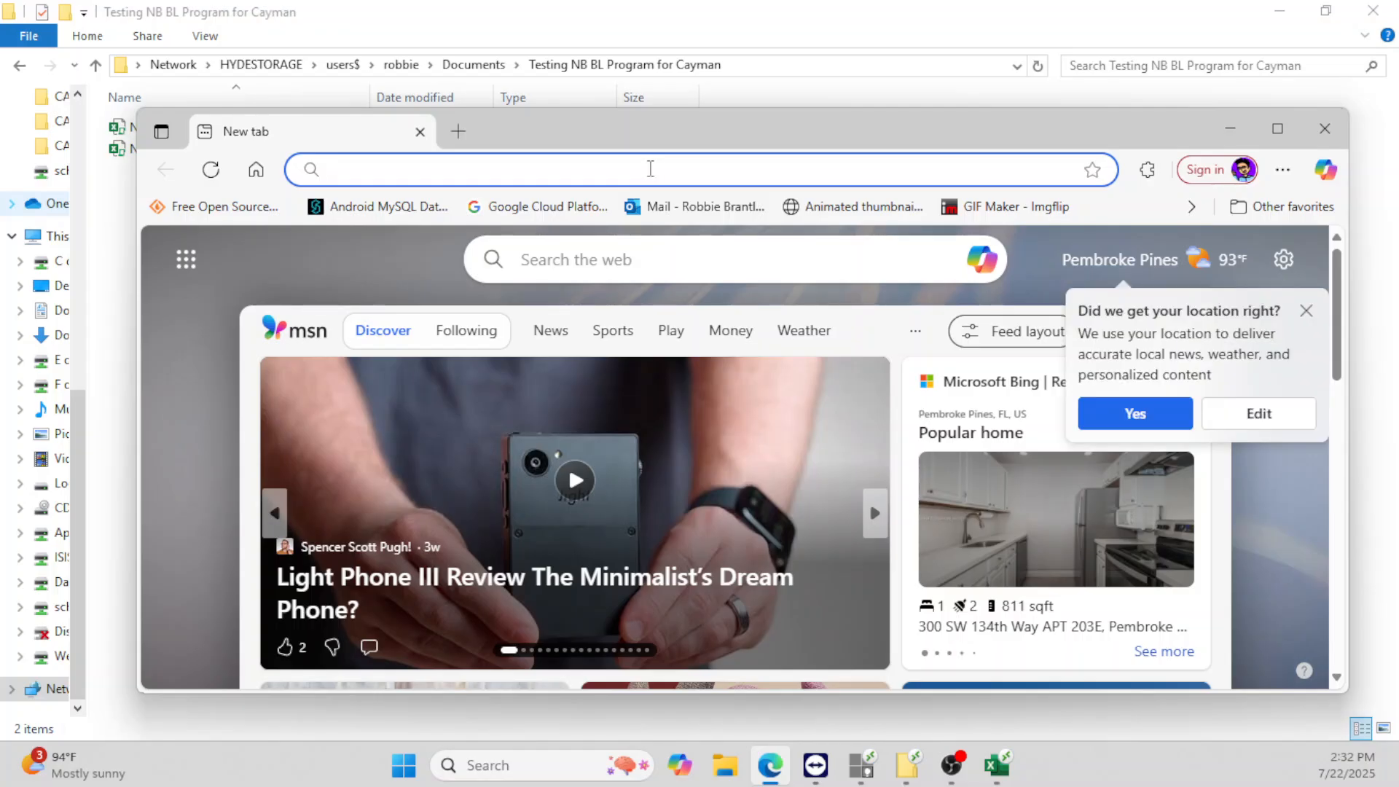
type("cayt")
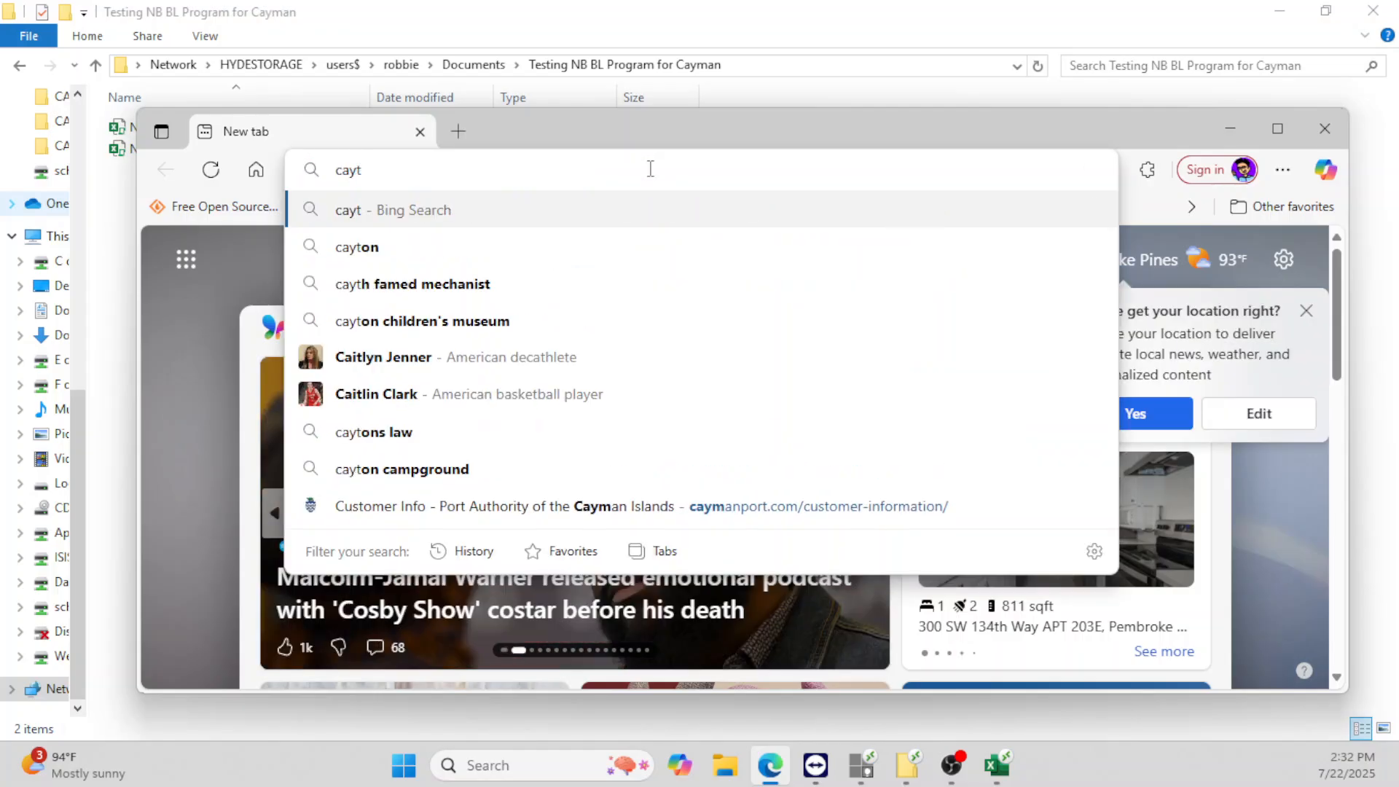
key("BackSpace")
type("ma")
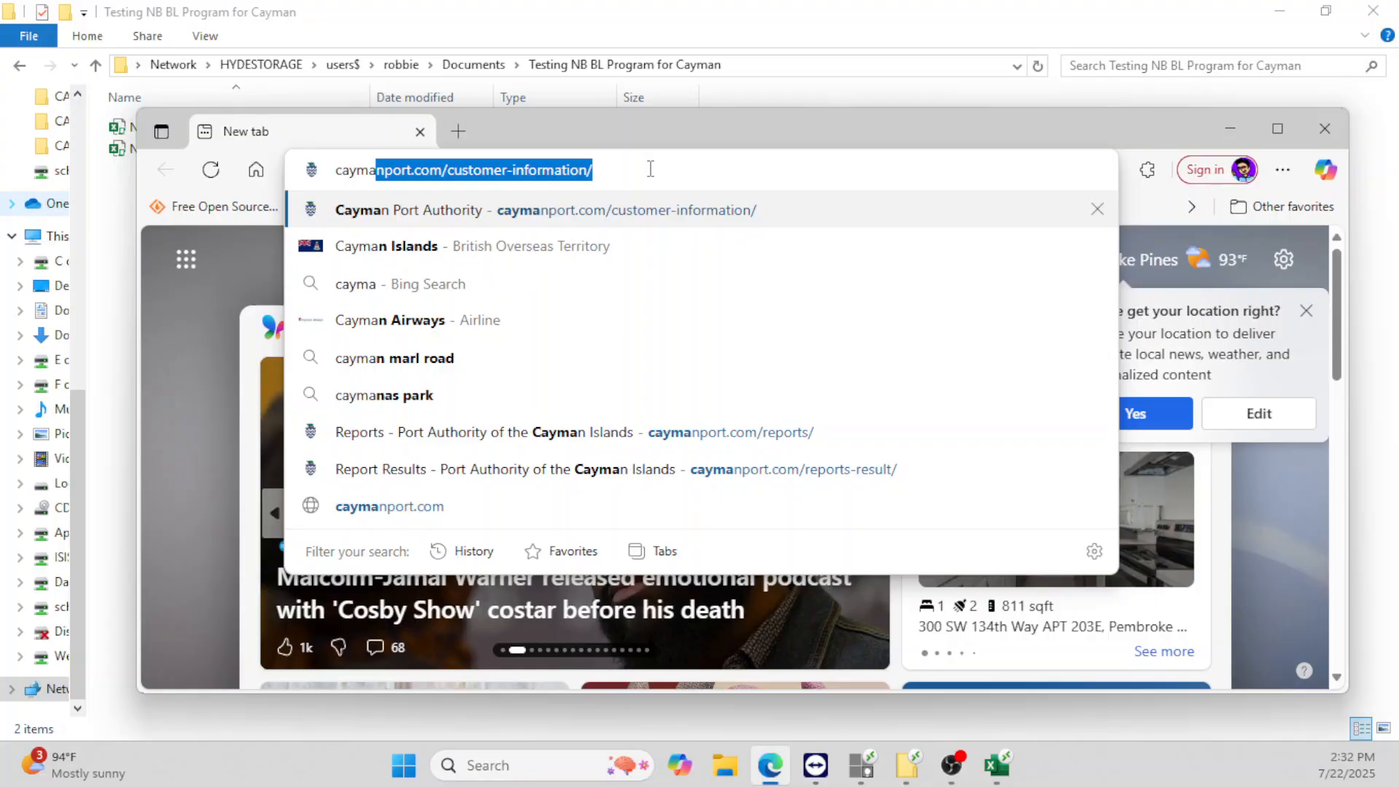
key("End")
key("BackSpace")
key("BackSpace")
key("BackSpace")
key("BackSpace")
key("BackSpace")
key("BackSpace")
key("BackSpace")
key("BackSpace")
key("BackSpace")
key("BackSpace")
key("BackSpace")
key("BackSpace")
key("BackSpace")
key("BackSpace")
key("BackSpace")
key("BackSpace")
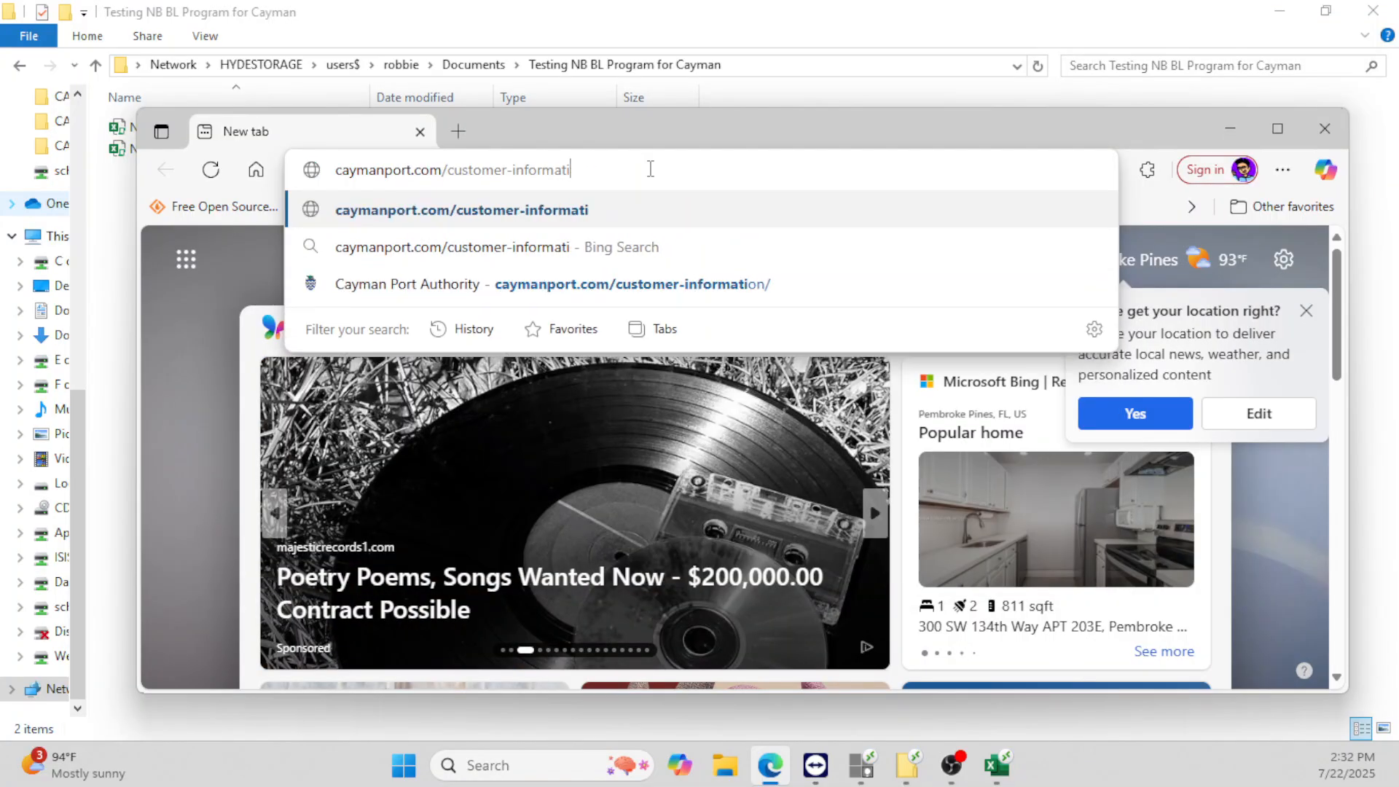
key("BackSpace")
key("BackSpace")
key("BackSpace")
key("BackSpace")
key("BackSpace")
type("b")
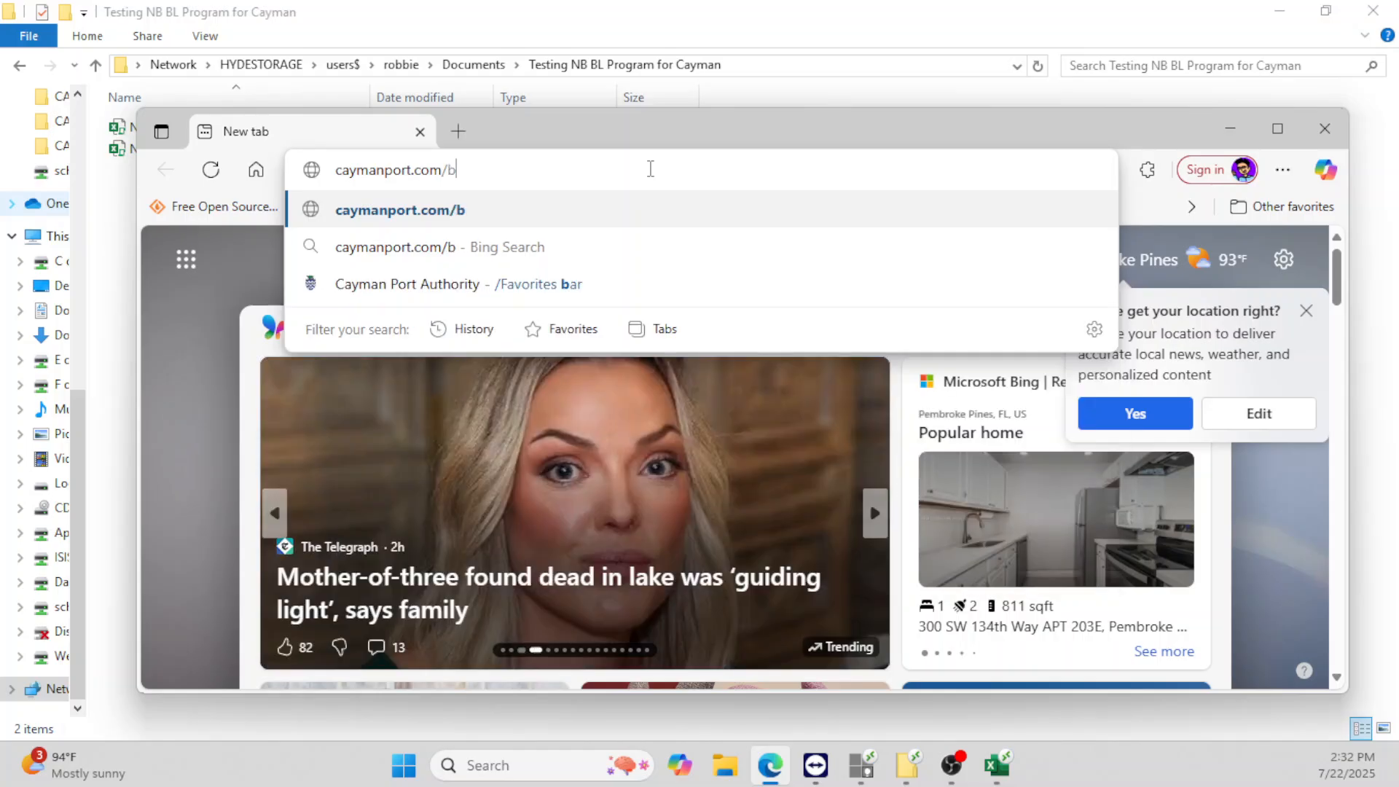
type("ooking")
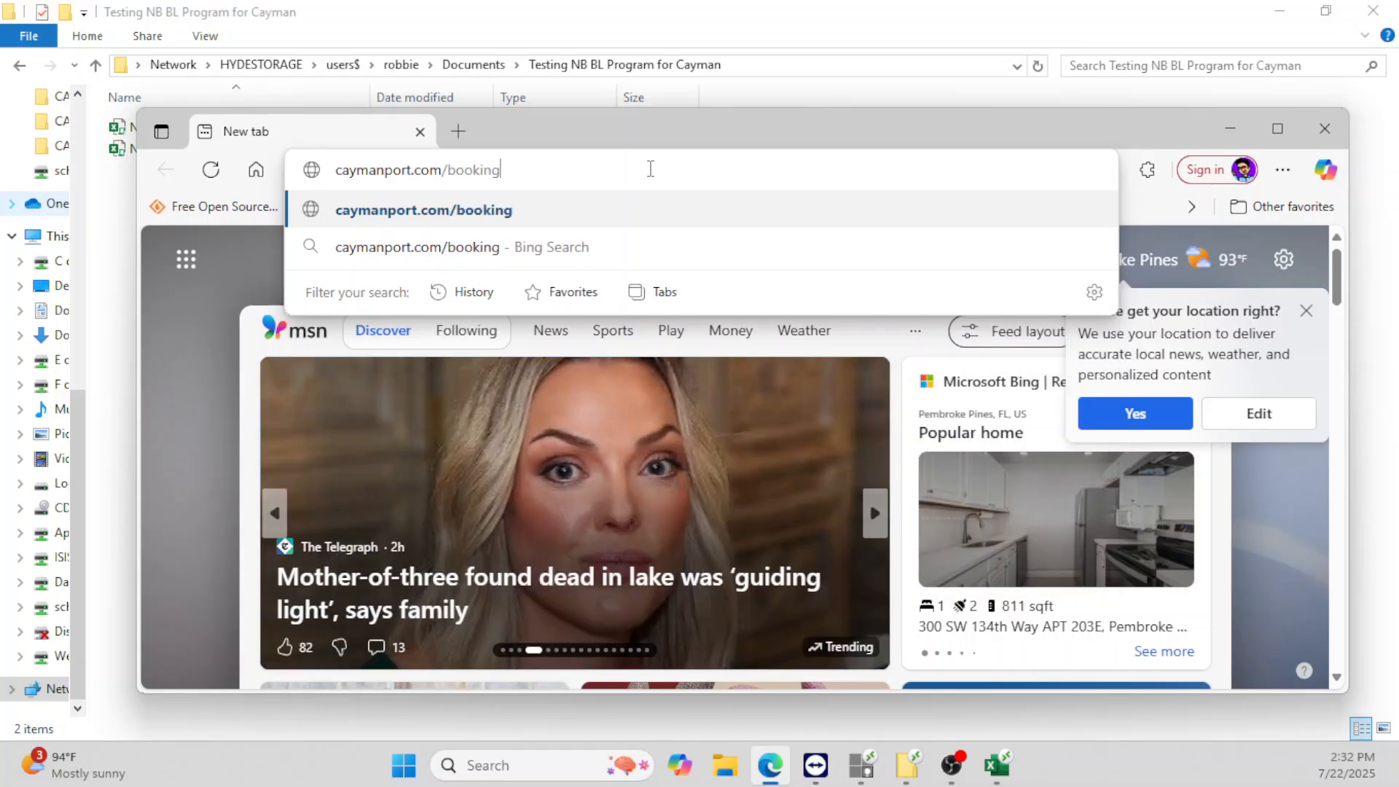
key("Return")
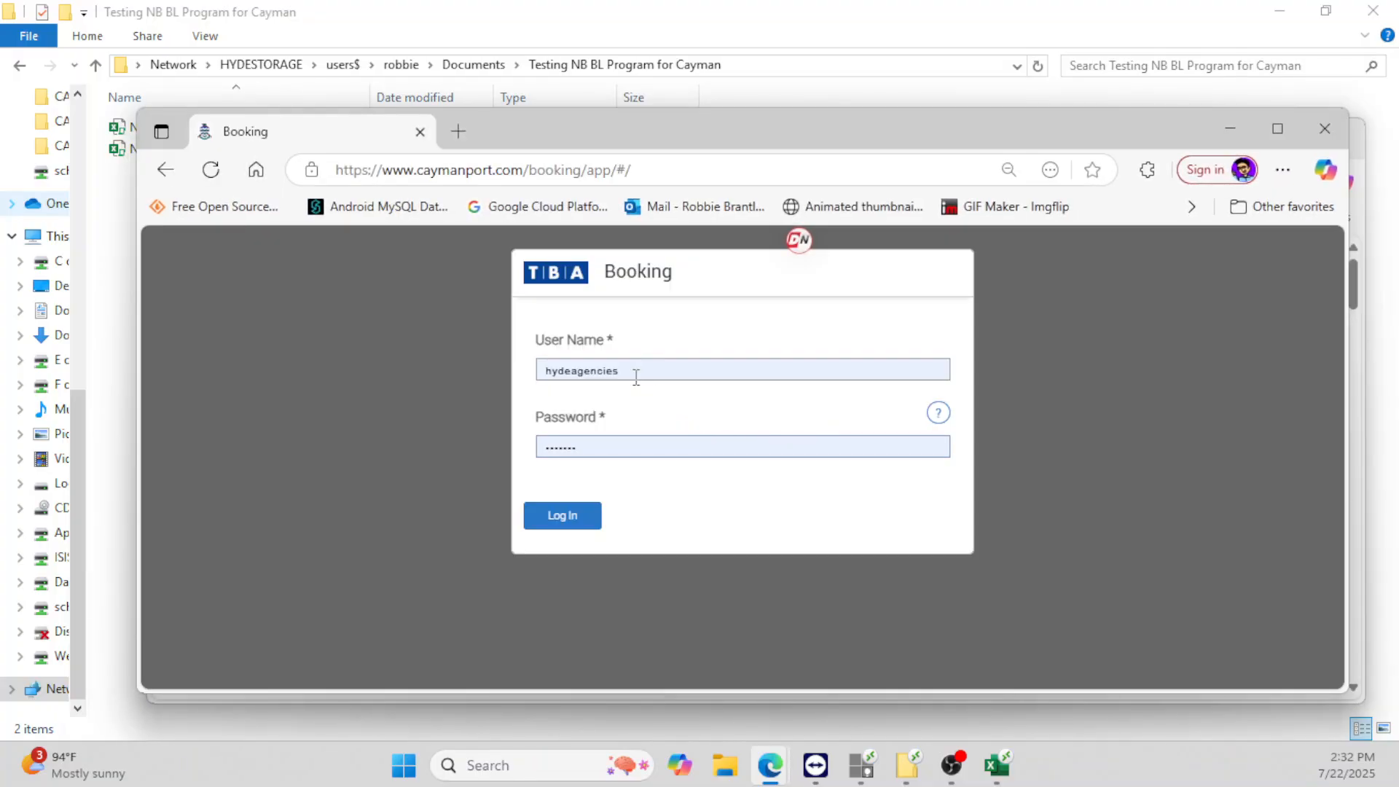
- Sign in with the shipping line user name and password, dismissing popups and saving the login
left_click(631, 370)
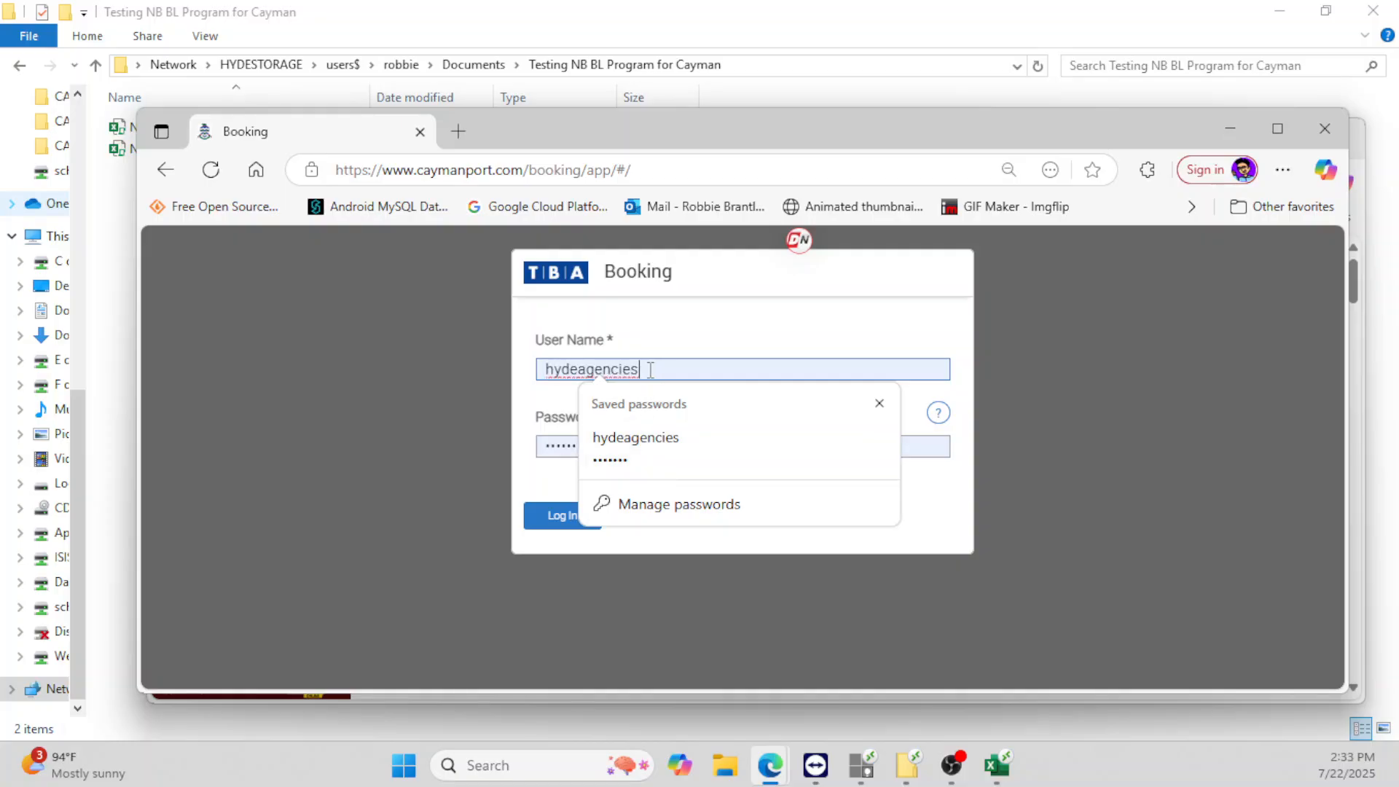
left_click_drag(645, 370, 540, 391)
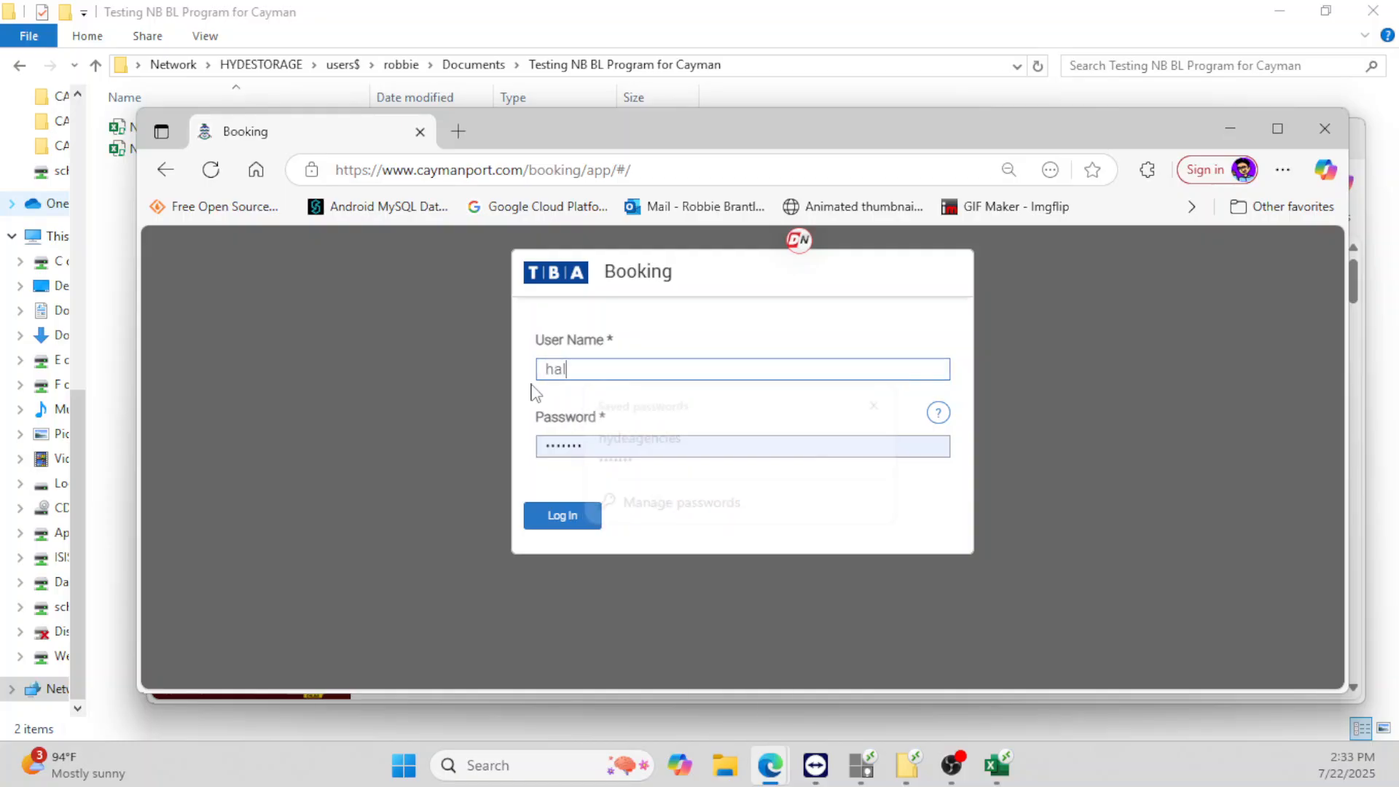
key("Tab")
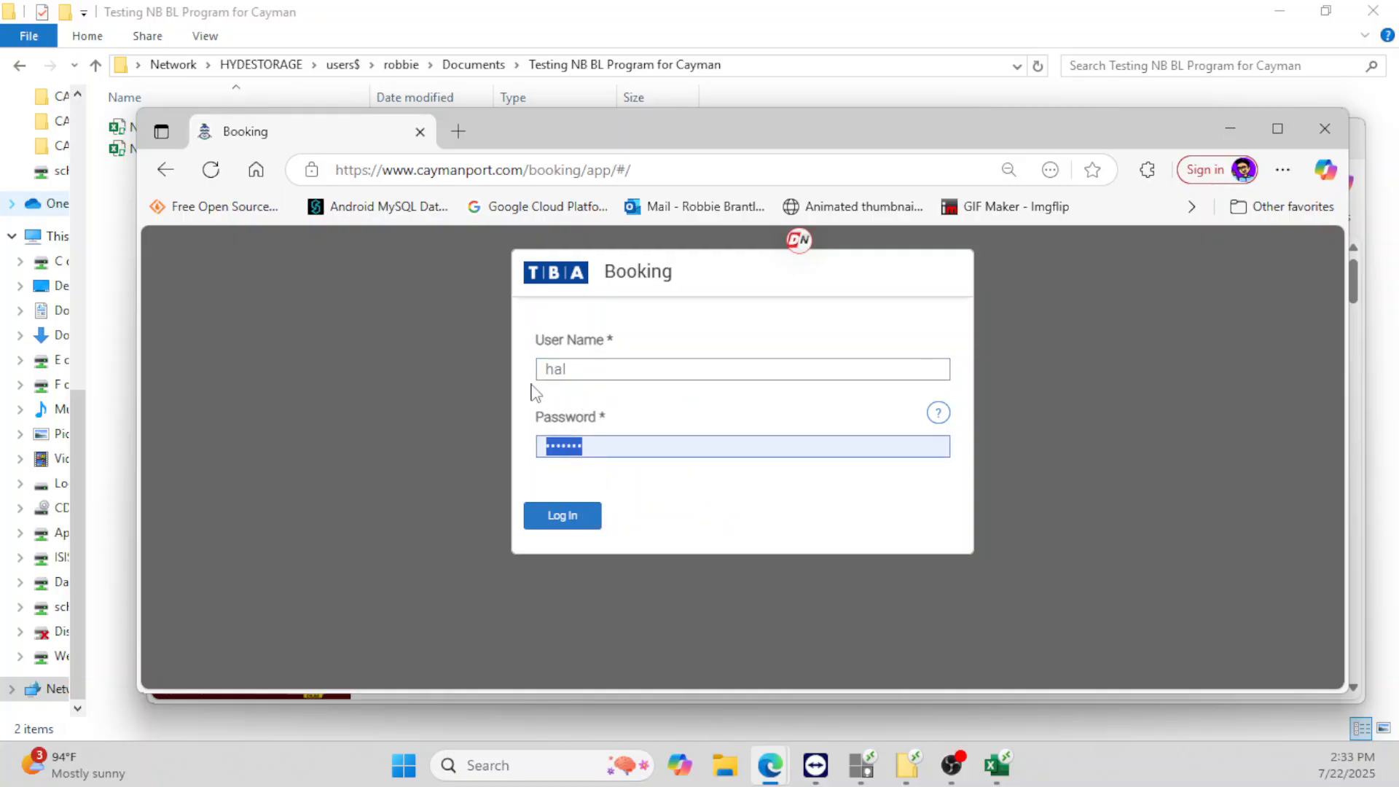
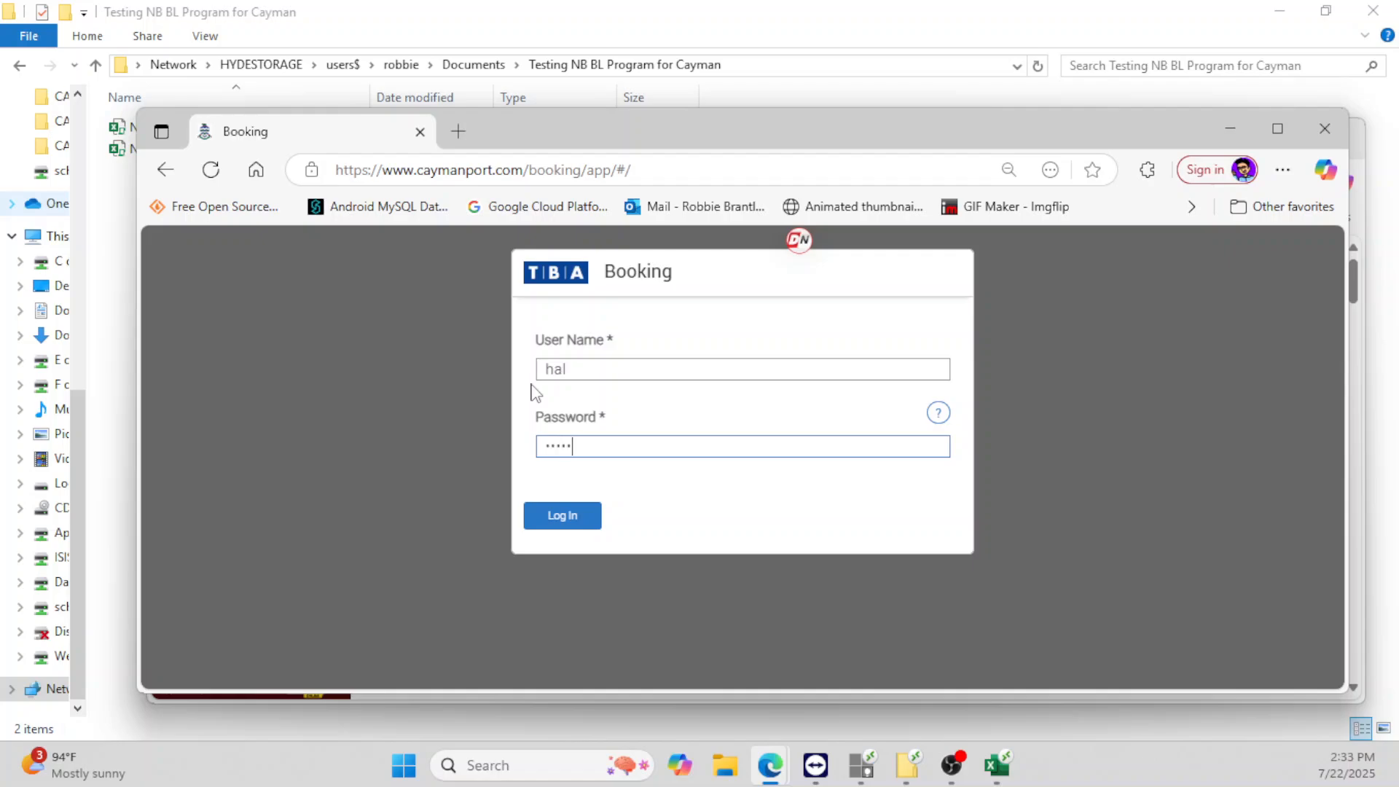
key("Return")
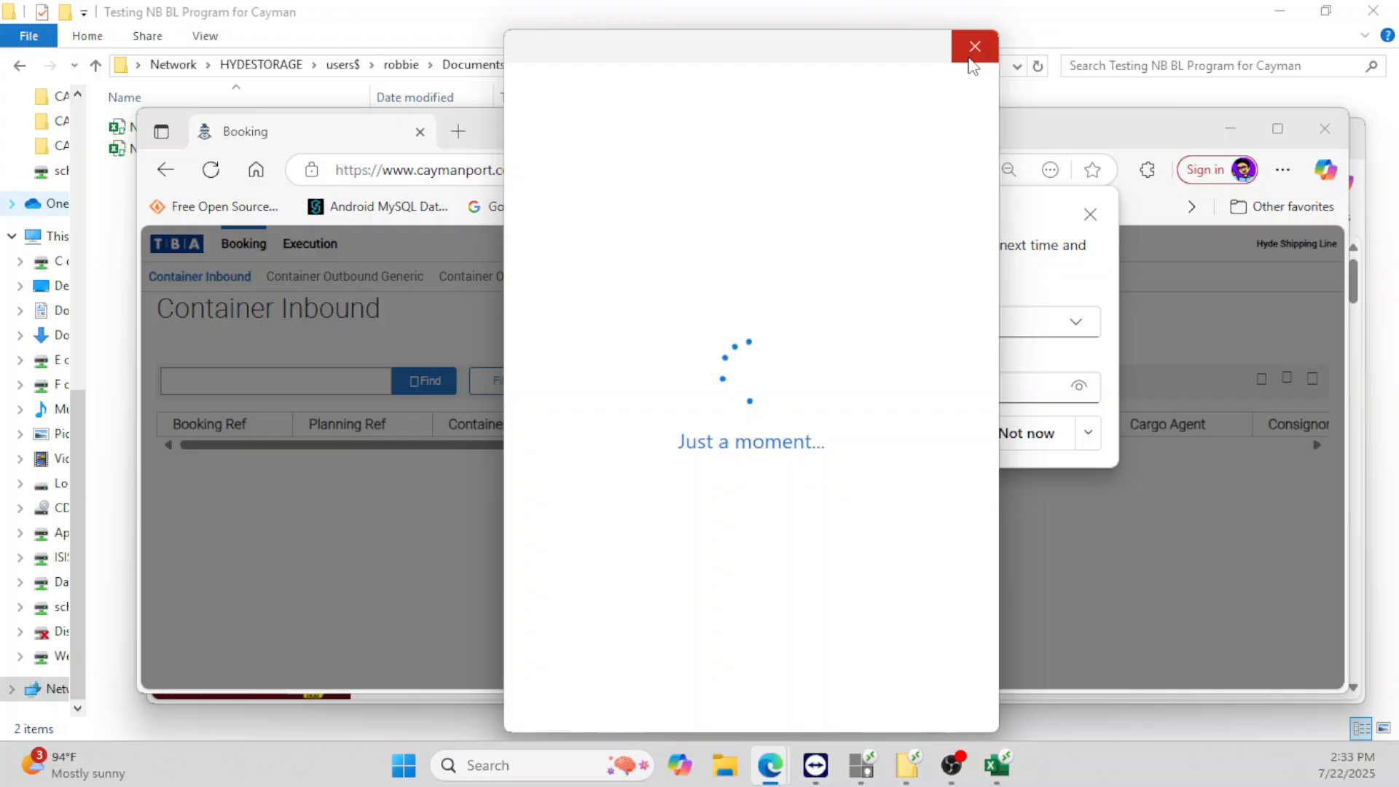
left_click(973, 51)
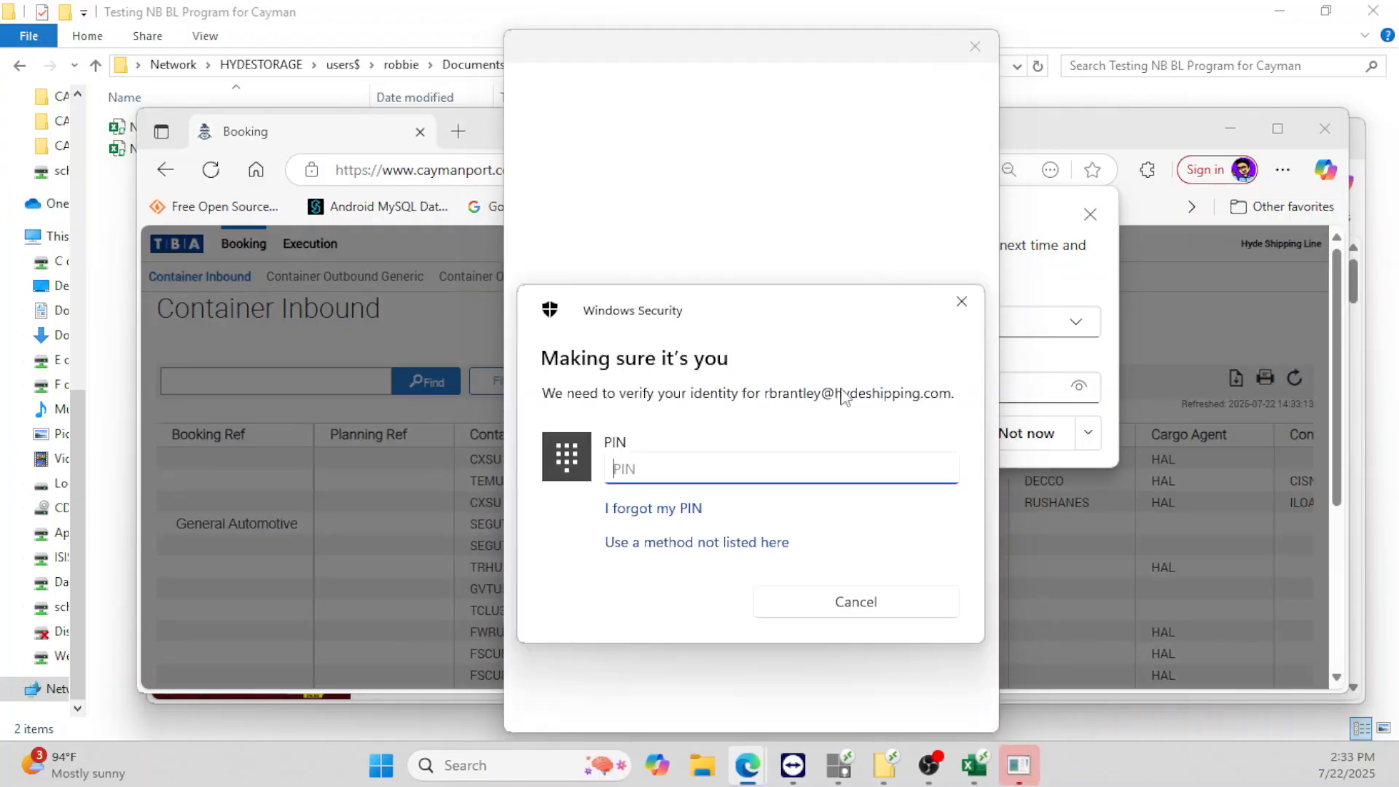
left_click(875, 602)
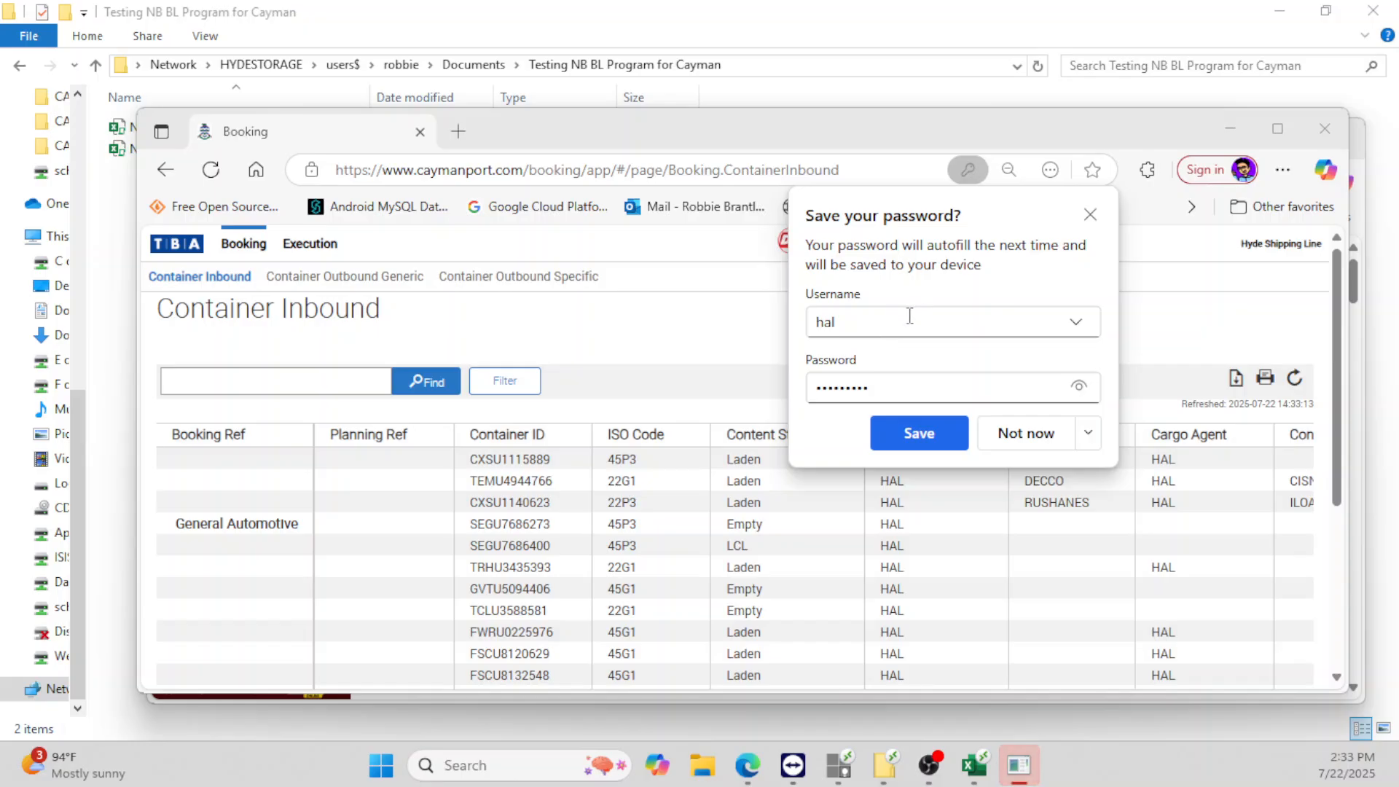
left_click(964, 432)
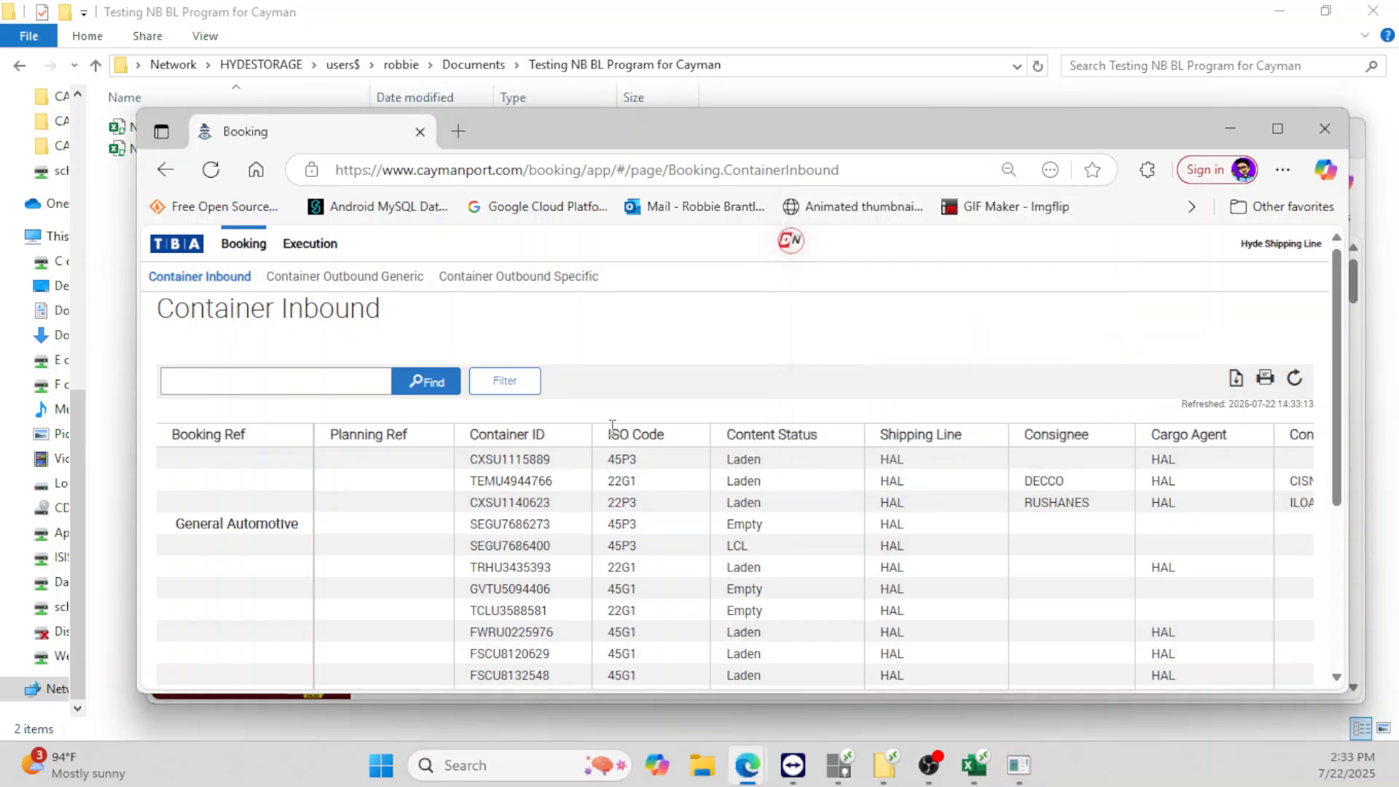
- Export the Container Inbound grid as Booking.ContainerInbound.Grid.csv
left_click(1237, 379)
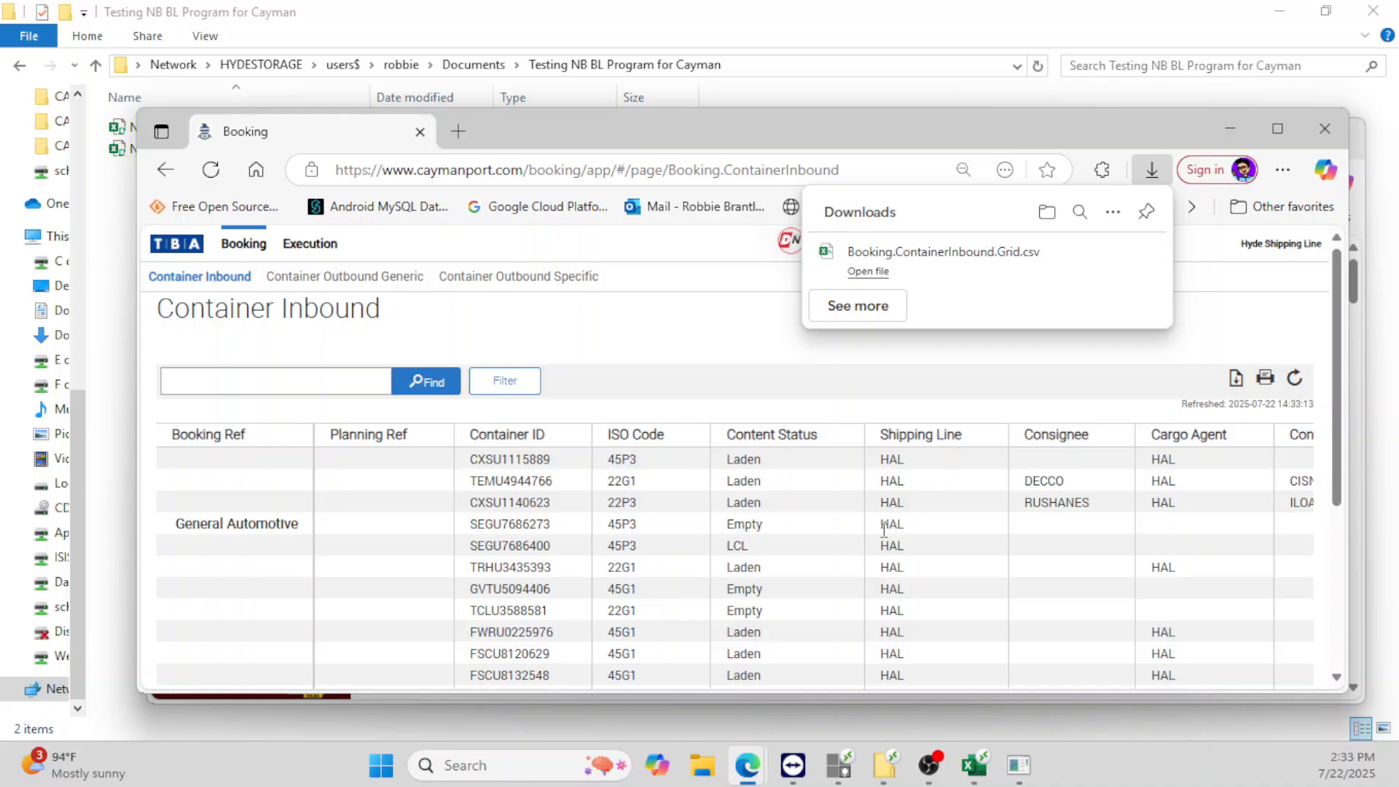
left_click(1117, 266)
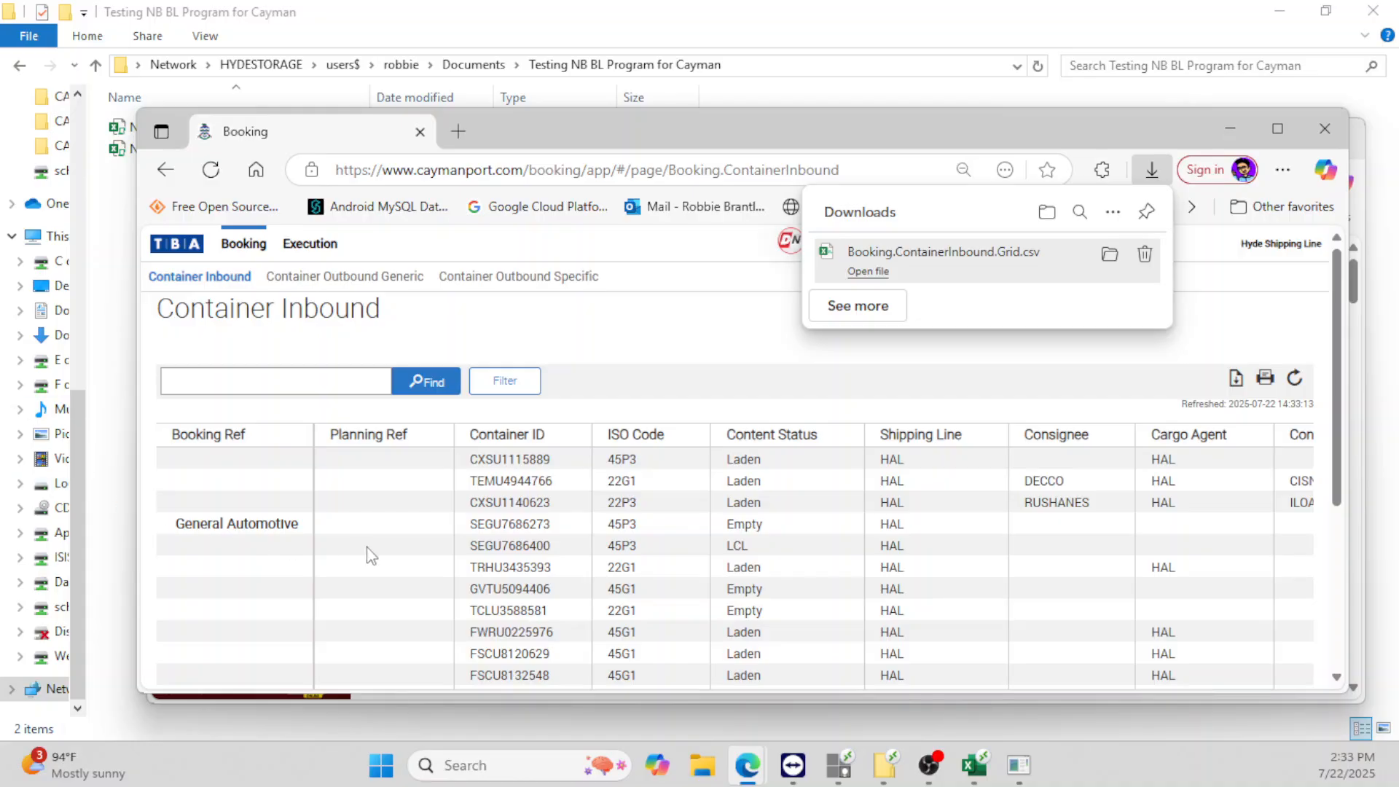
left_click(888, 771)
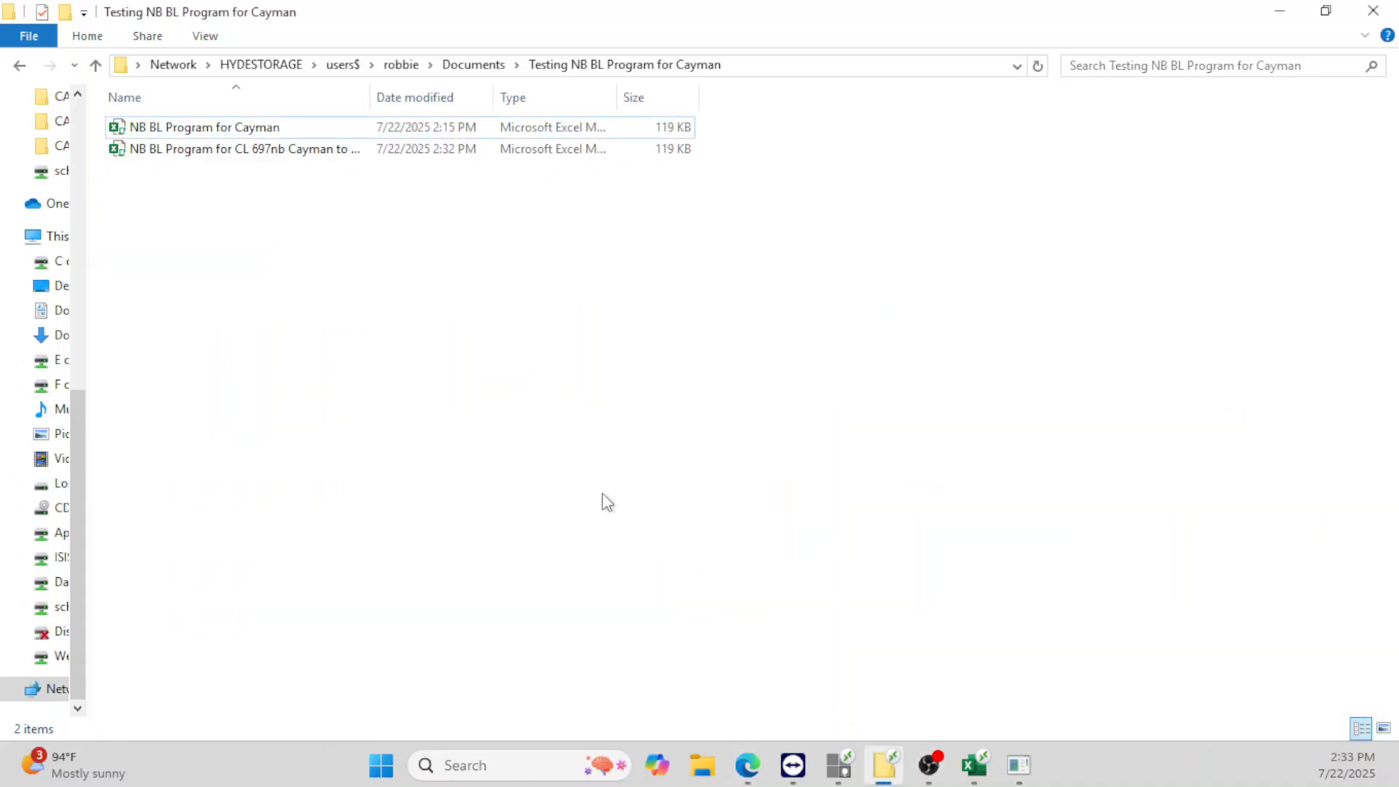
- Paste Booking.ContainerInbound.Grid.csv into the Cayman folder and open it with Excel
right_click(322, 379)
left_click(372, 520)
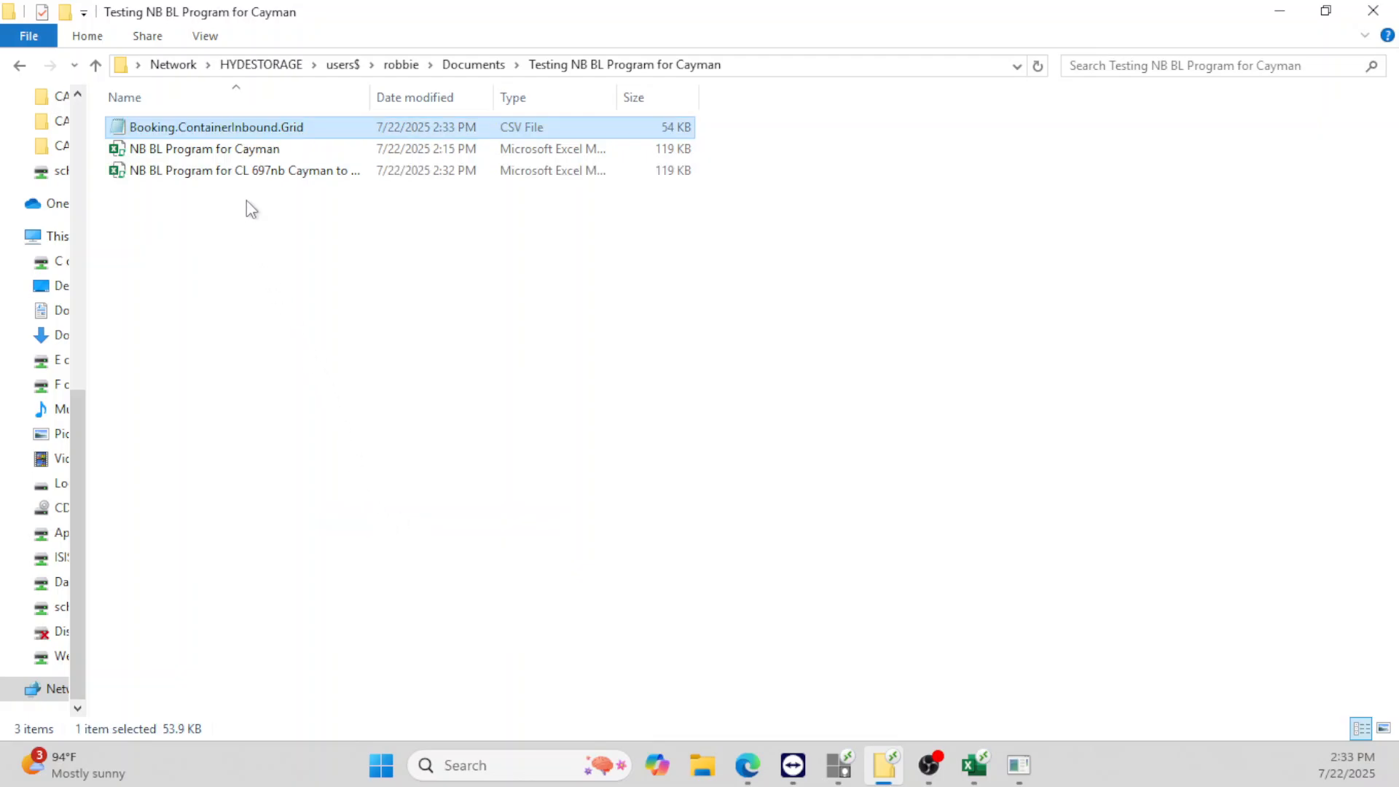
right_click(232, 128)
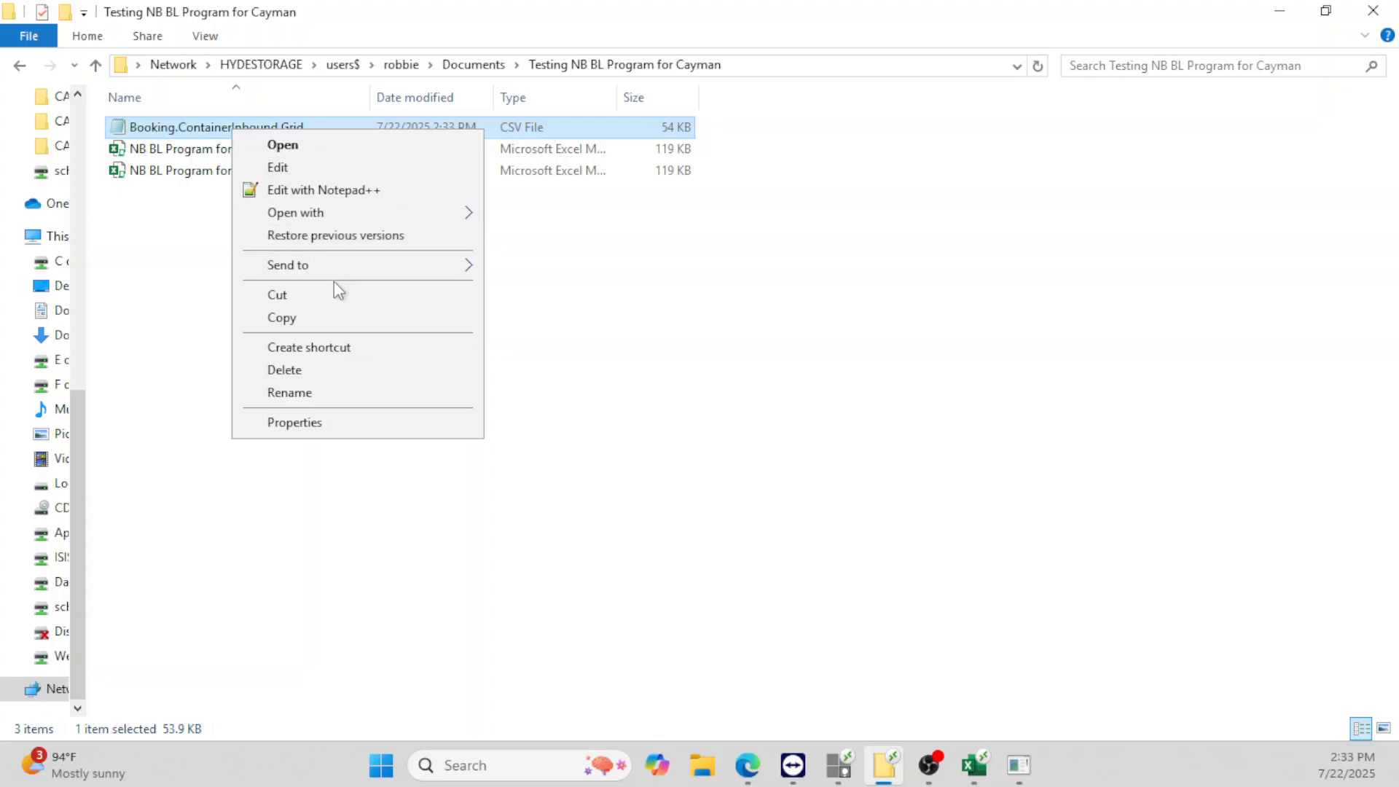
mouse_move(379, 225)
left_click(522, 219)
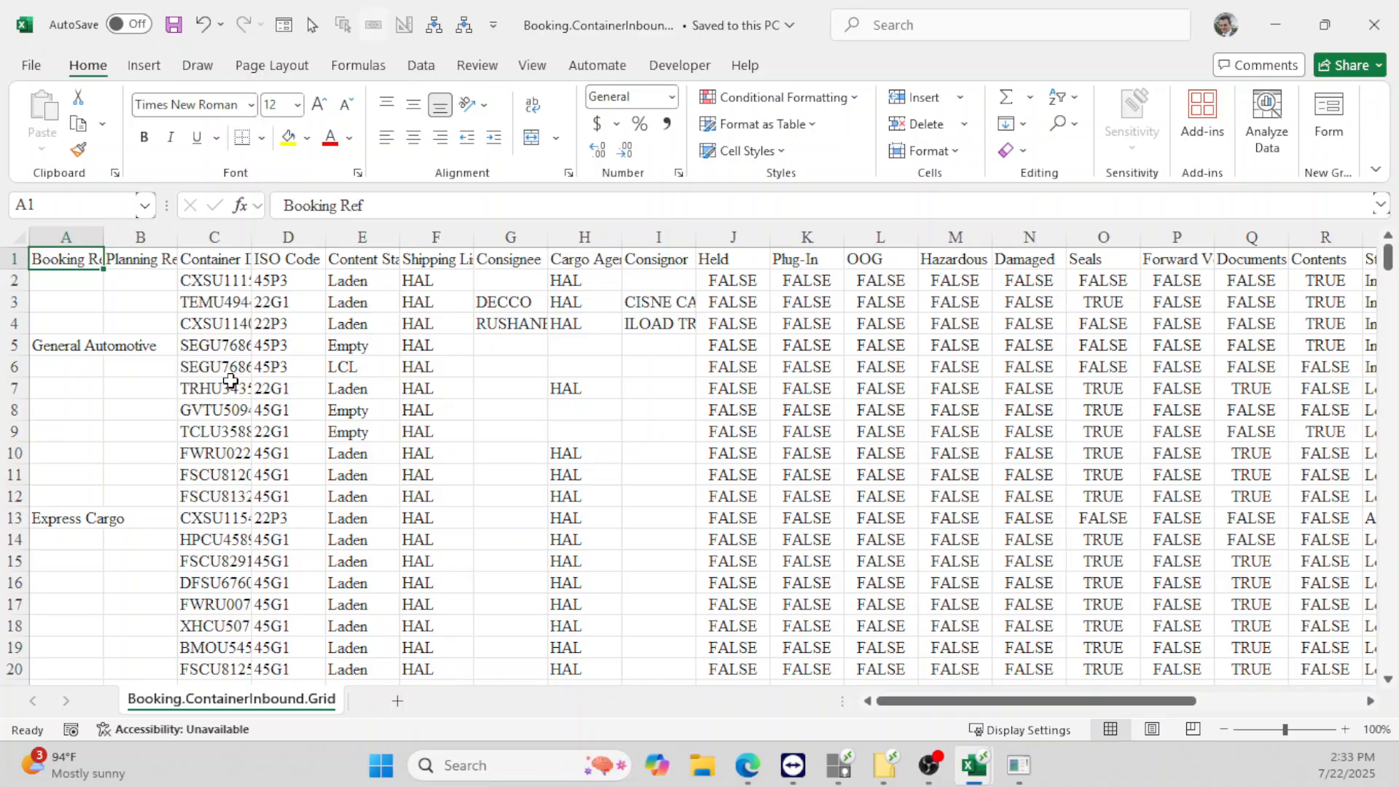
- Close the CSV and use Read In File to import Booking.ContainerInbound.Grid into the List sheet
left_click(1374, 24)
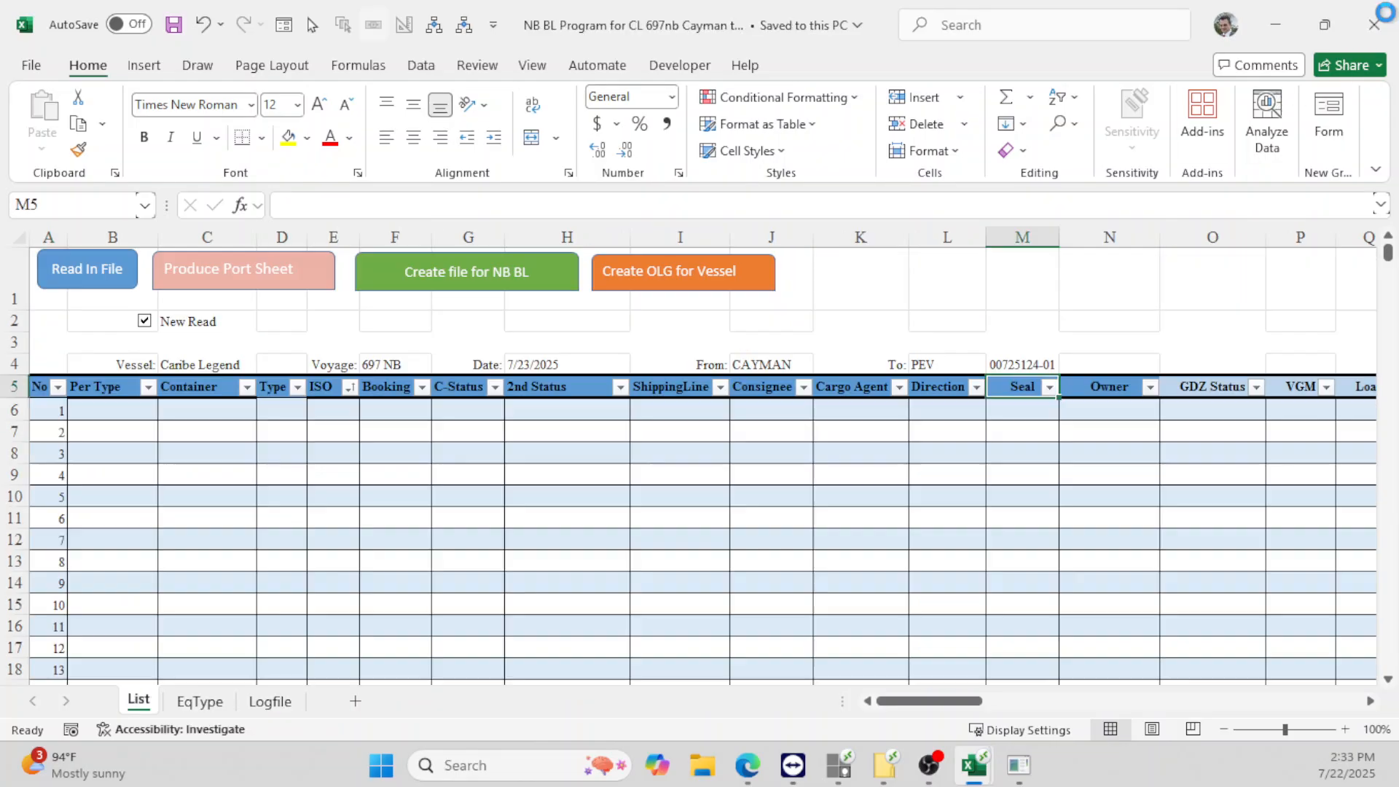
left_click(104, 276)
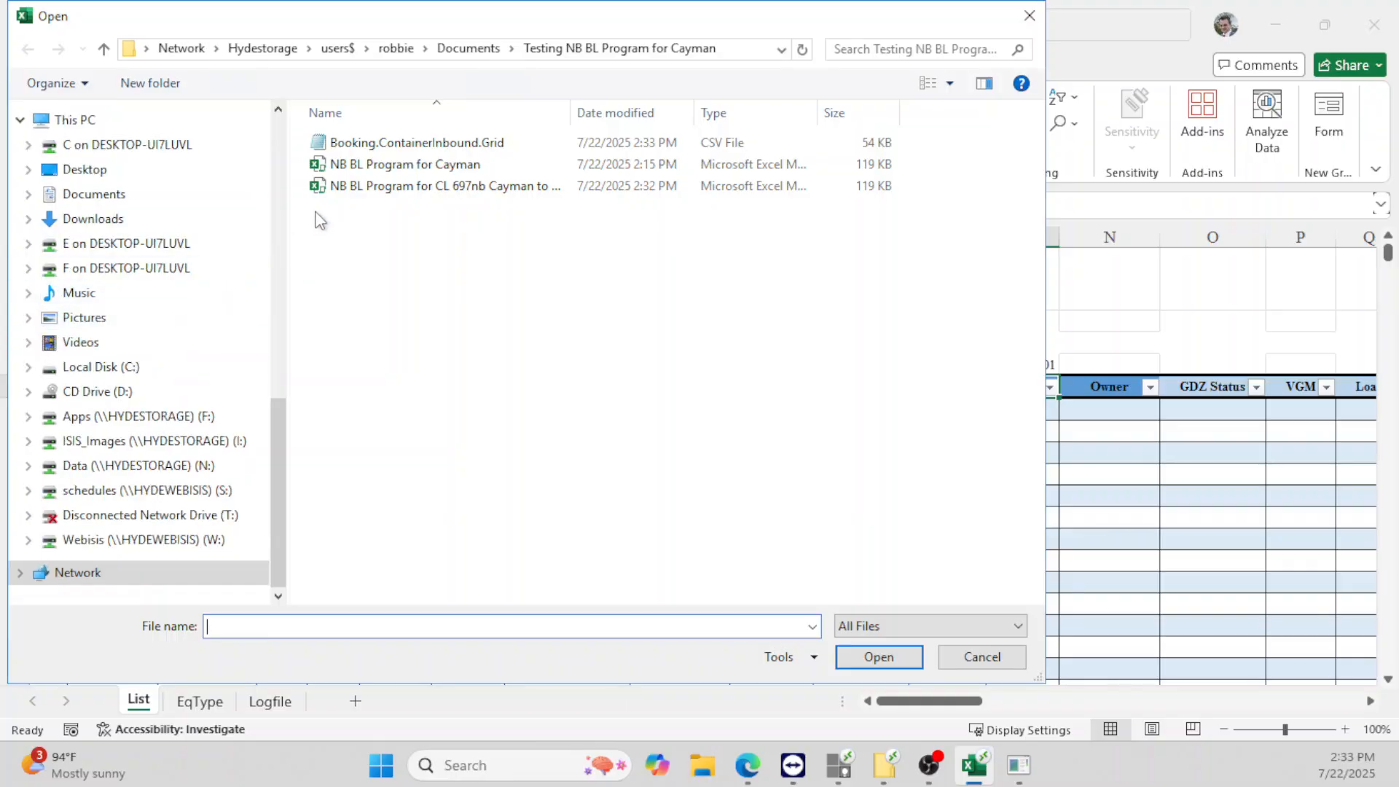
double_click(413, 142)
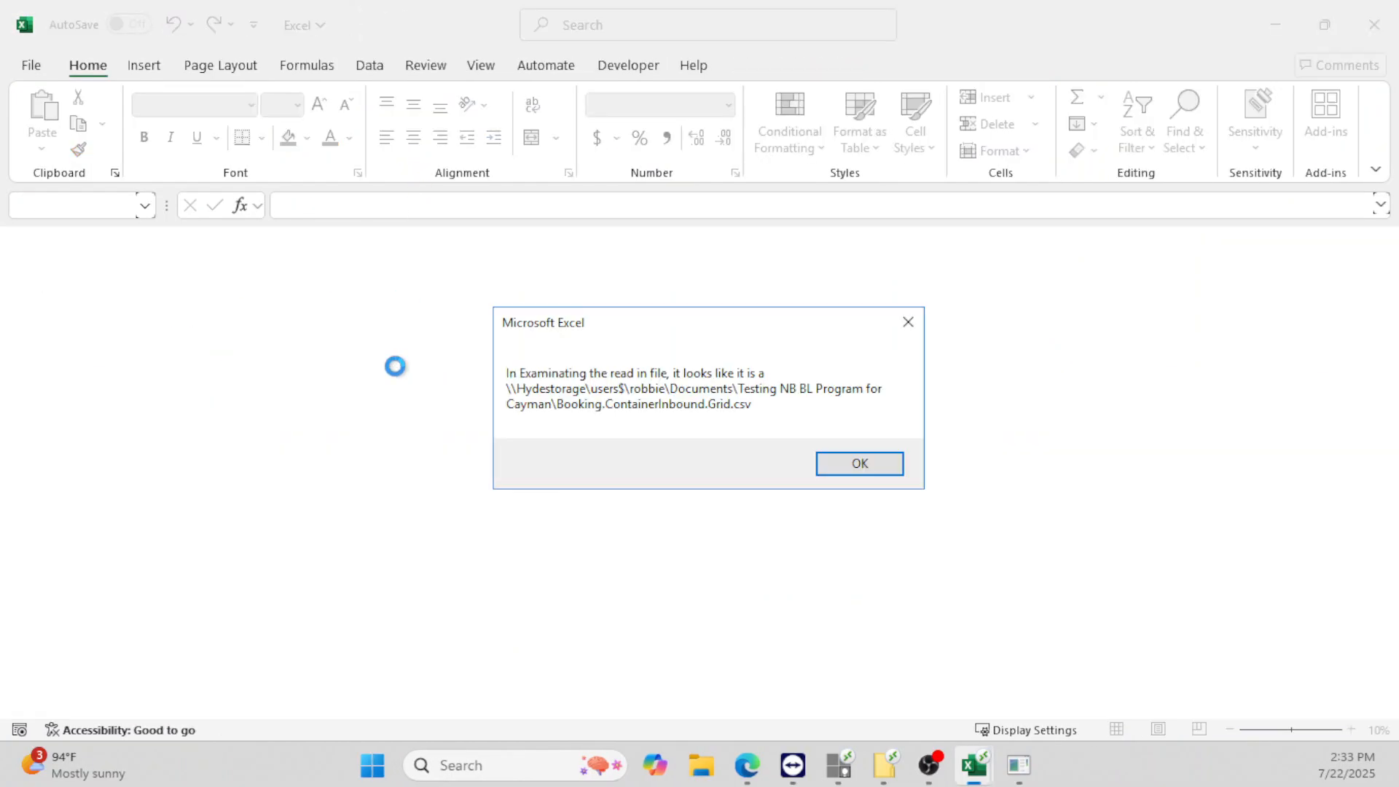
left_click(851, 468)
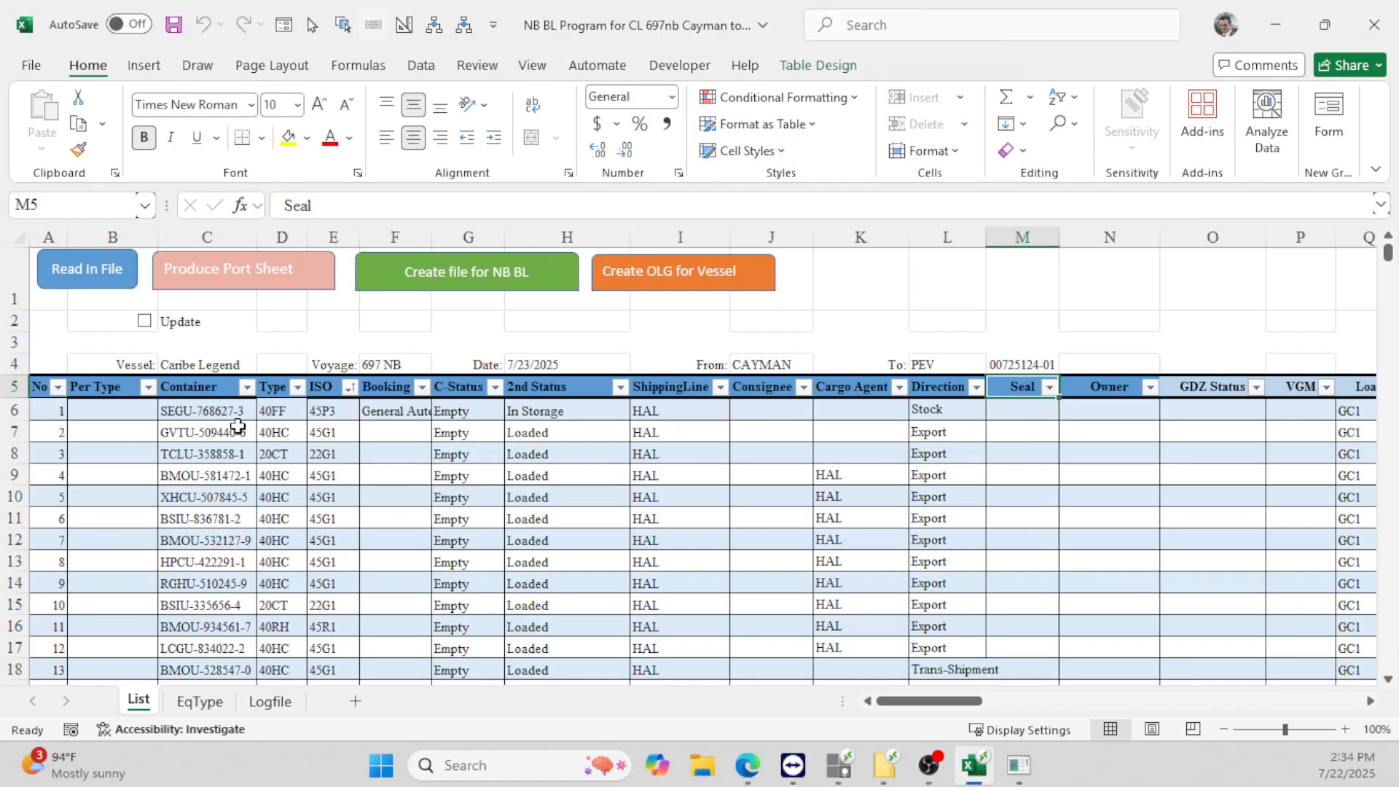
- Review the imported row 6 values from C6 to N6 and the Owner column, then minimize Excel
left_click(212, 417)
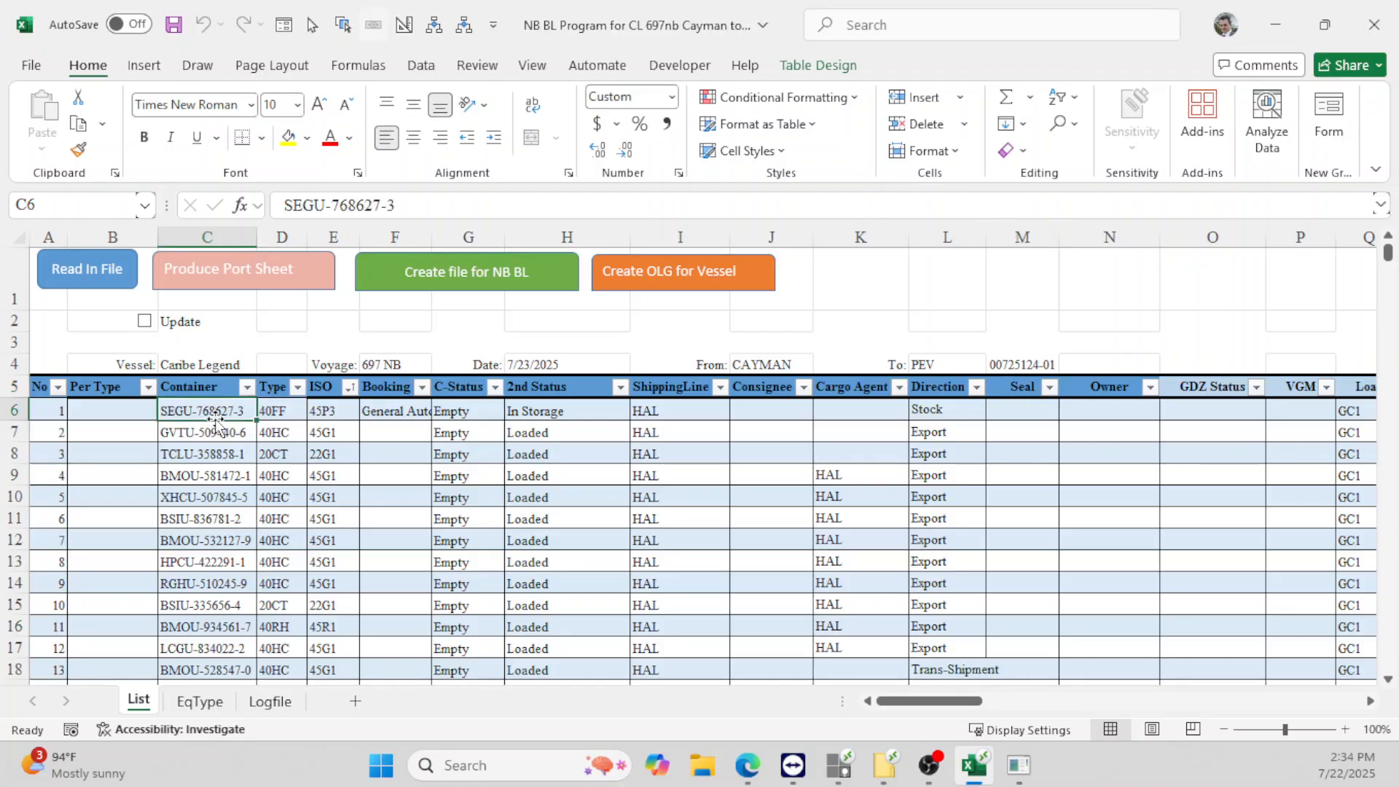
left_click(287, 415)
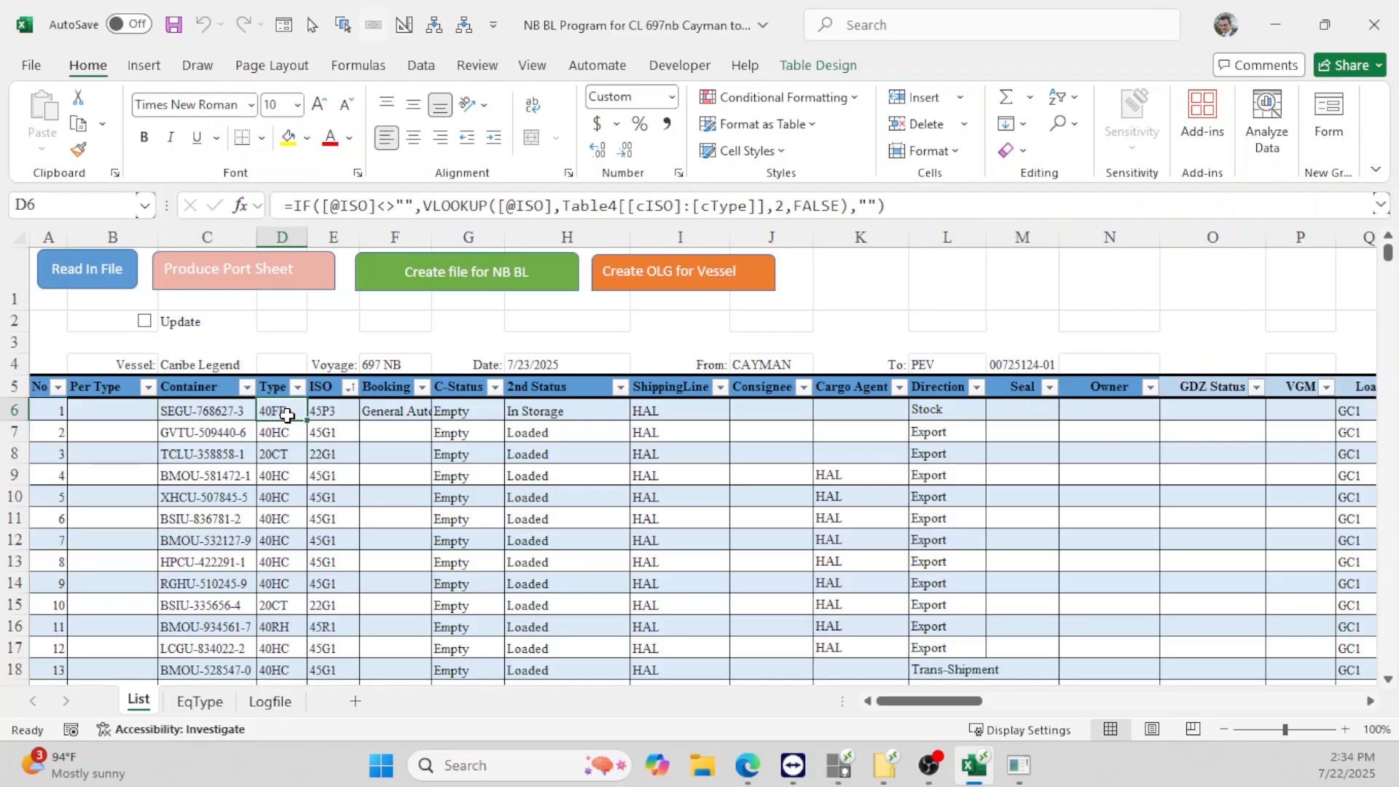
left_click(336, 418)
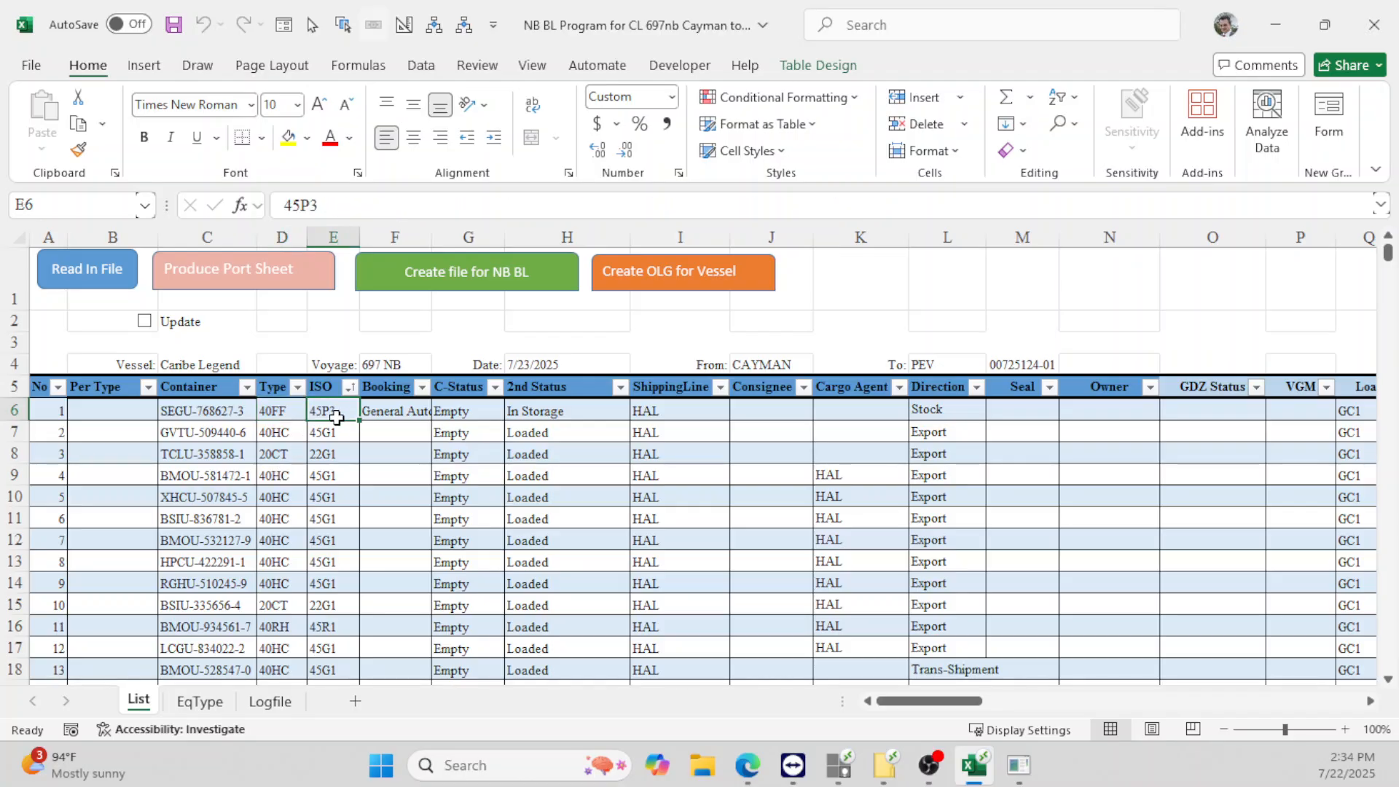
left_click(397, 417)
left_click(462, 414)
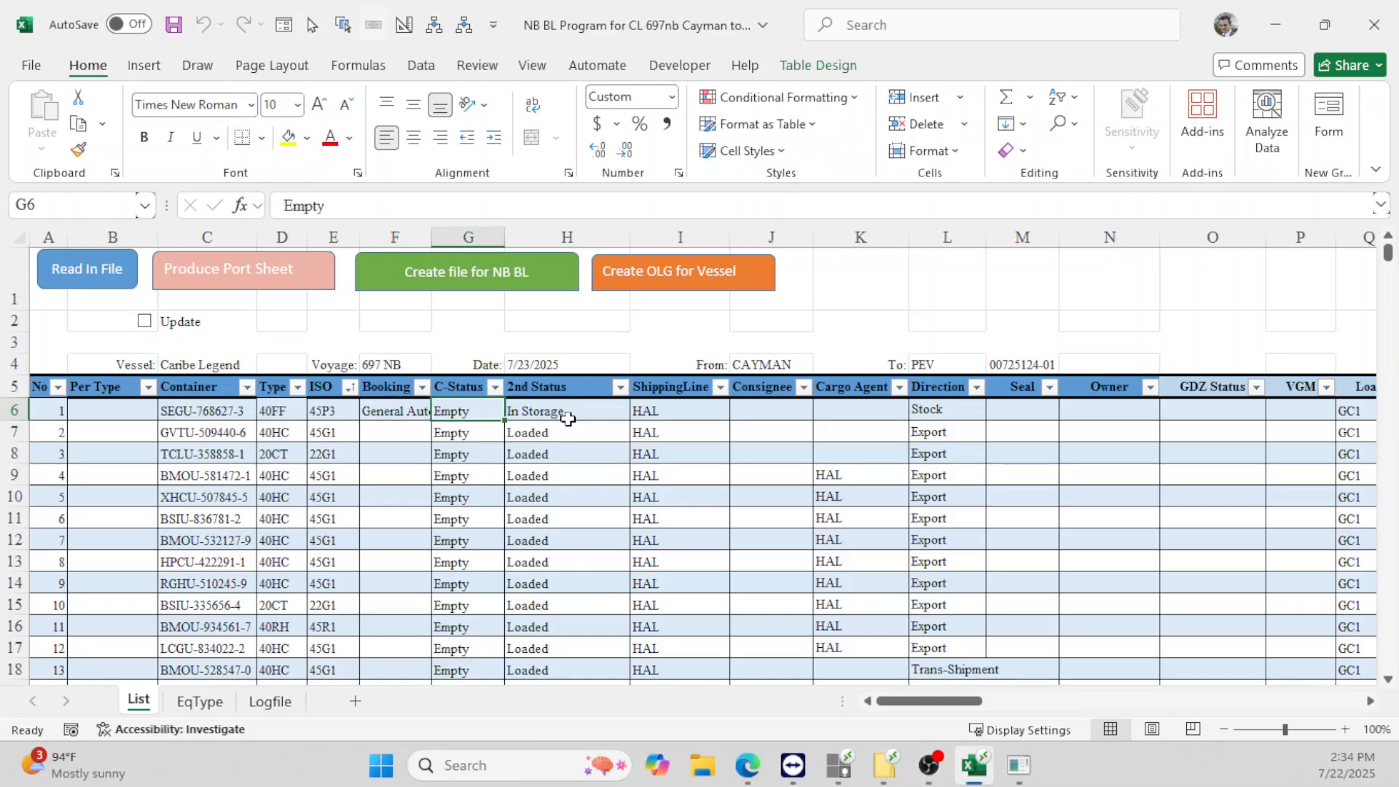
left_click(581, 413)
left_click(697, 416)
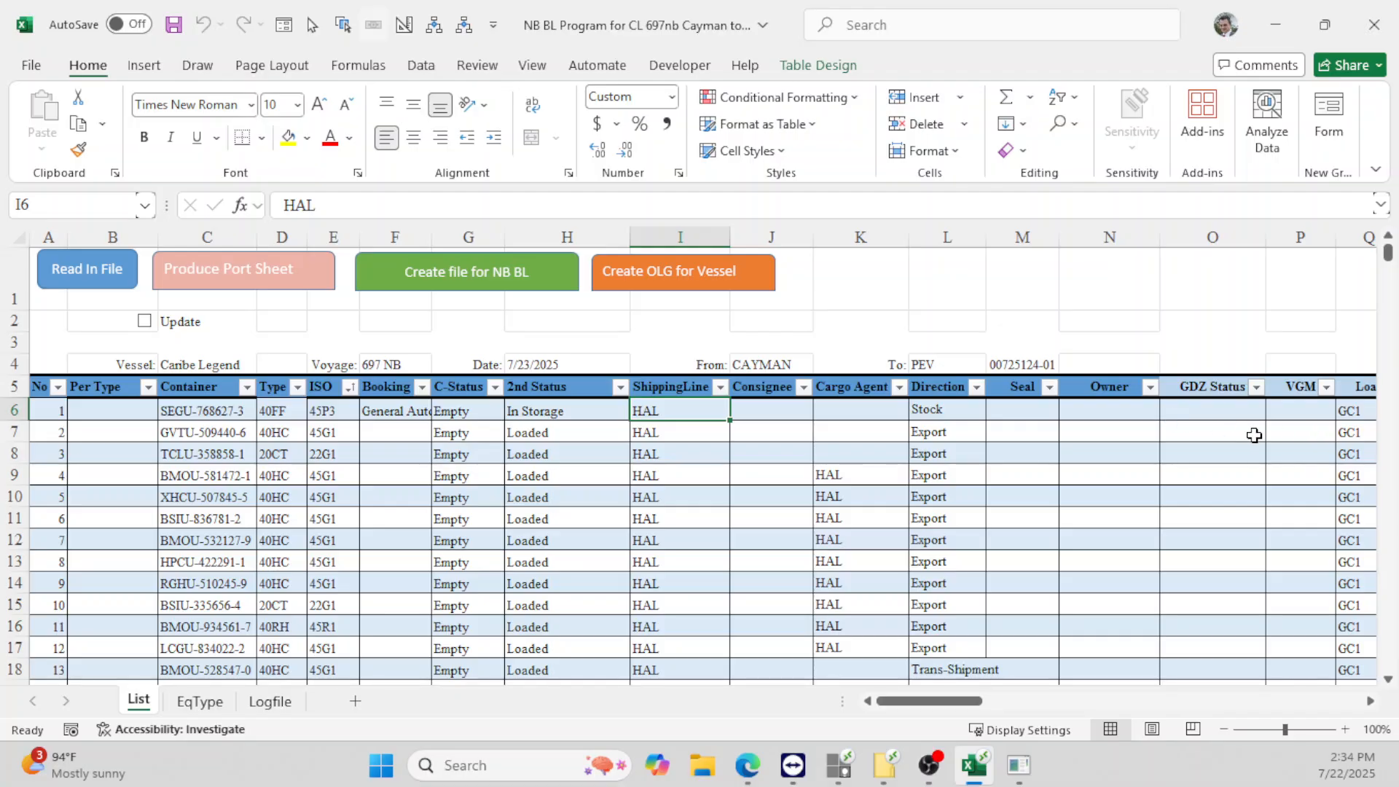
left_click(1099, 414)
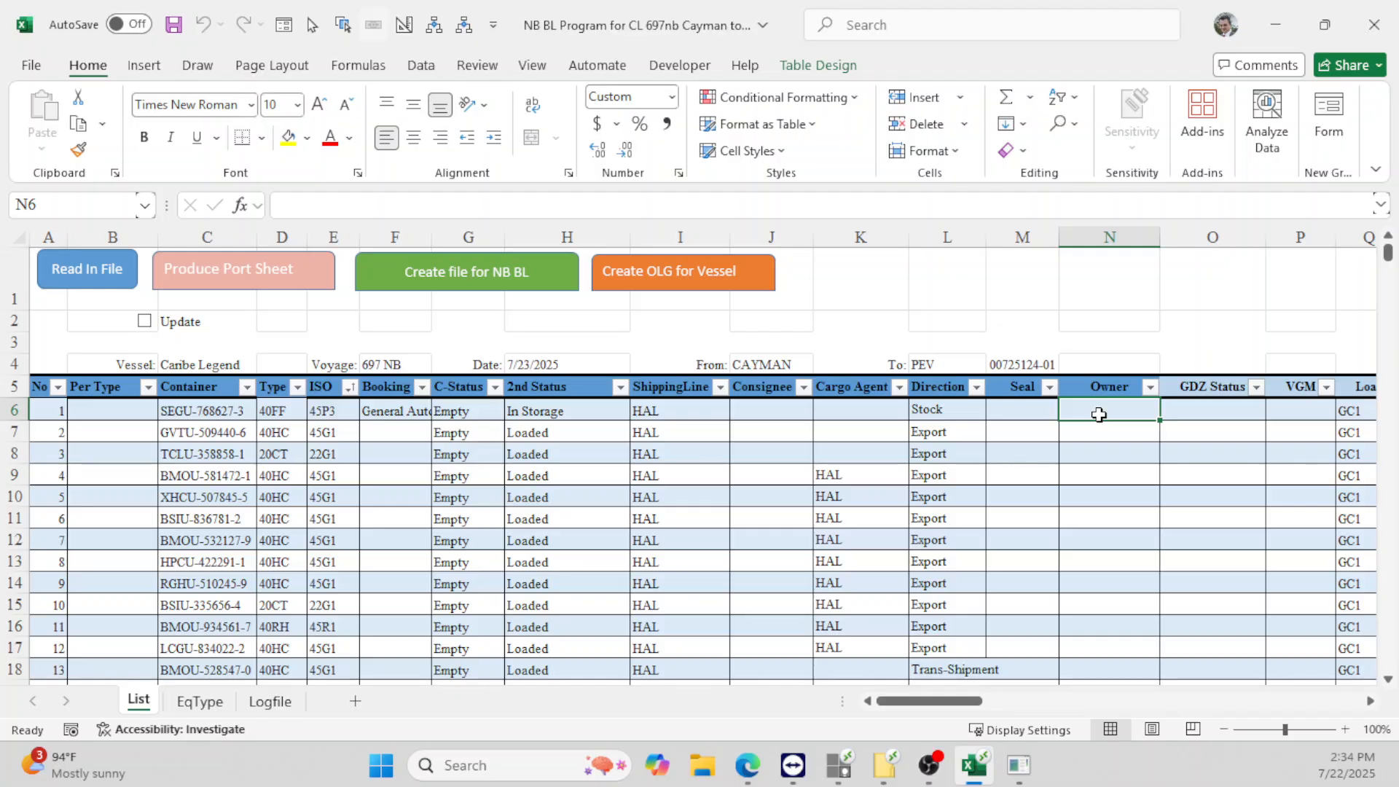
left_click_drag(1095, 384, 1087, 443)
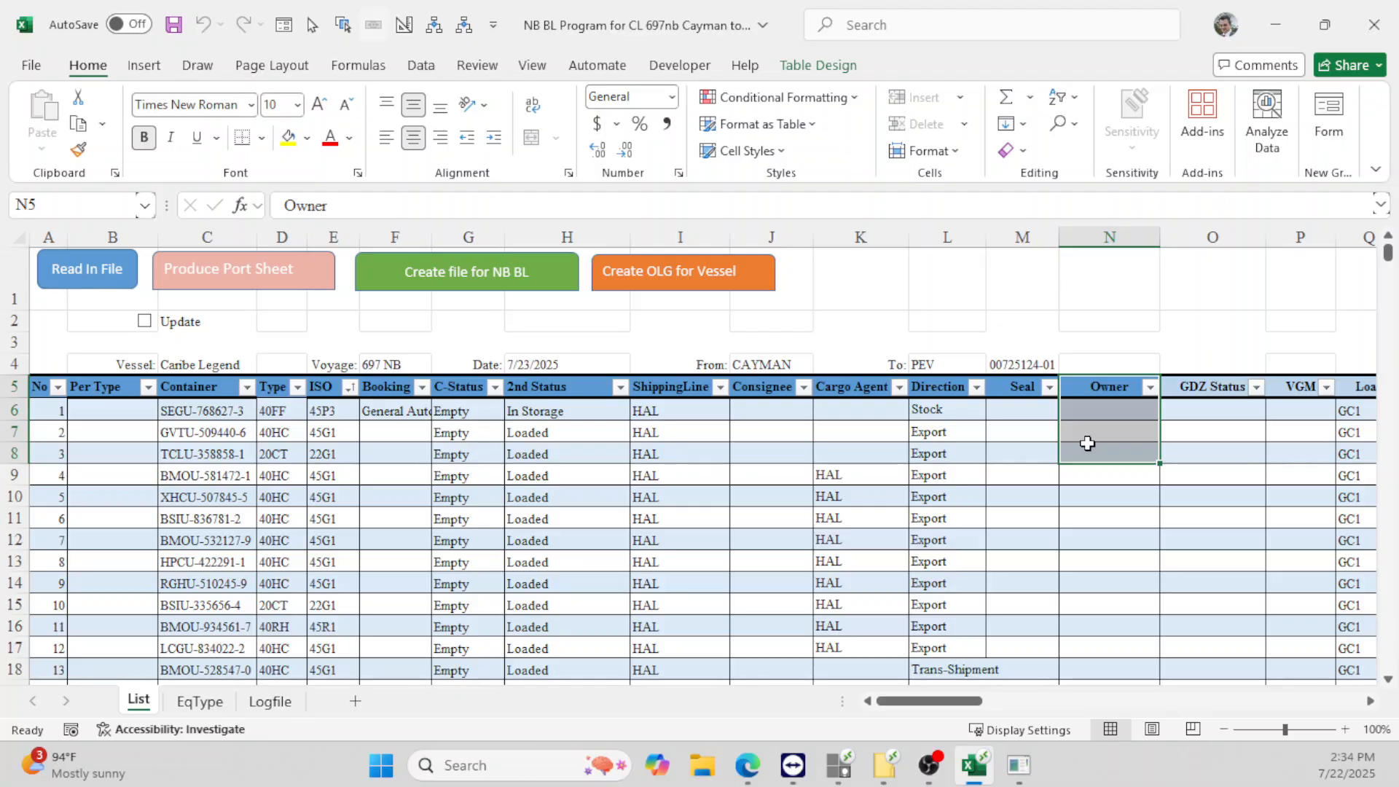
left_click(1285, 35)
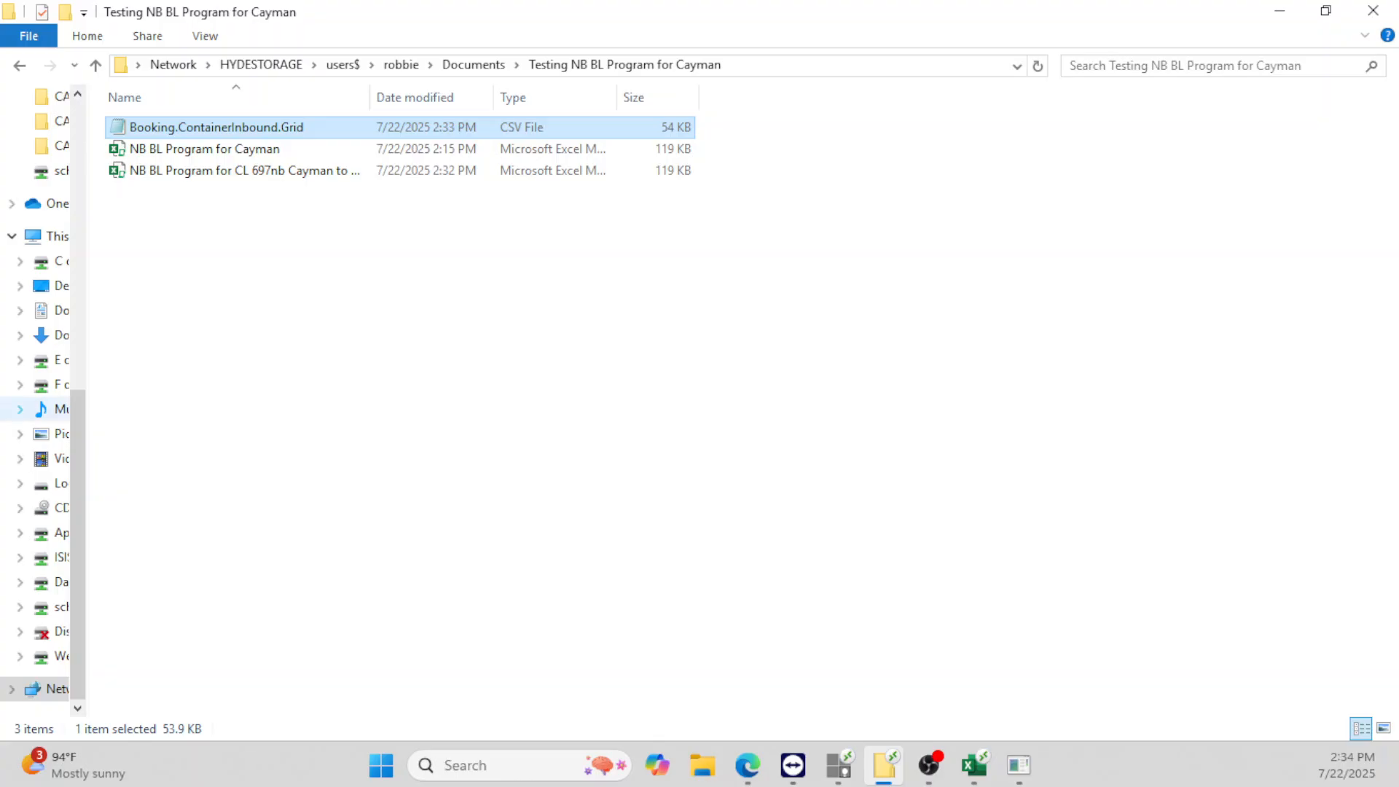
- Open Equipment Inventory from the GDZ-ISIS Favorites list
left_click(839, 765)
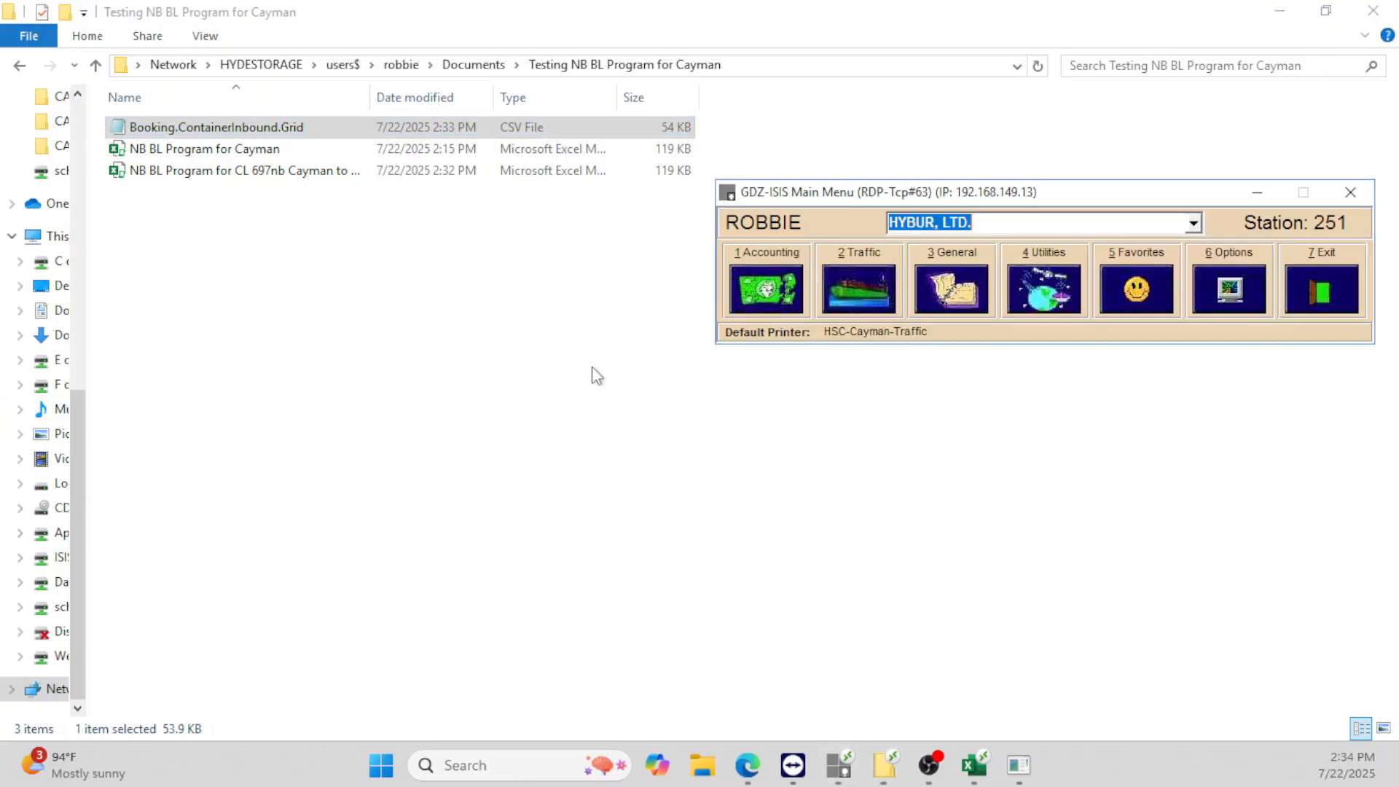
left_click(1158, 299)
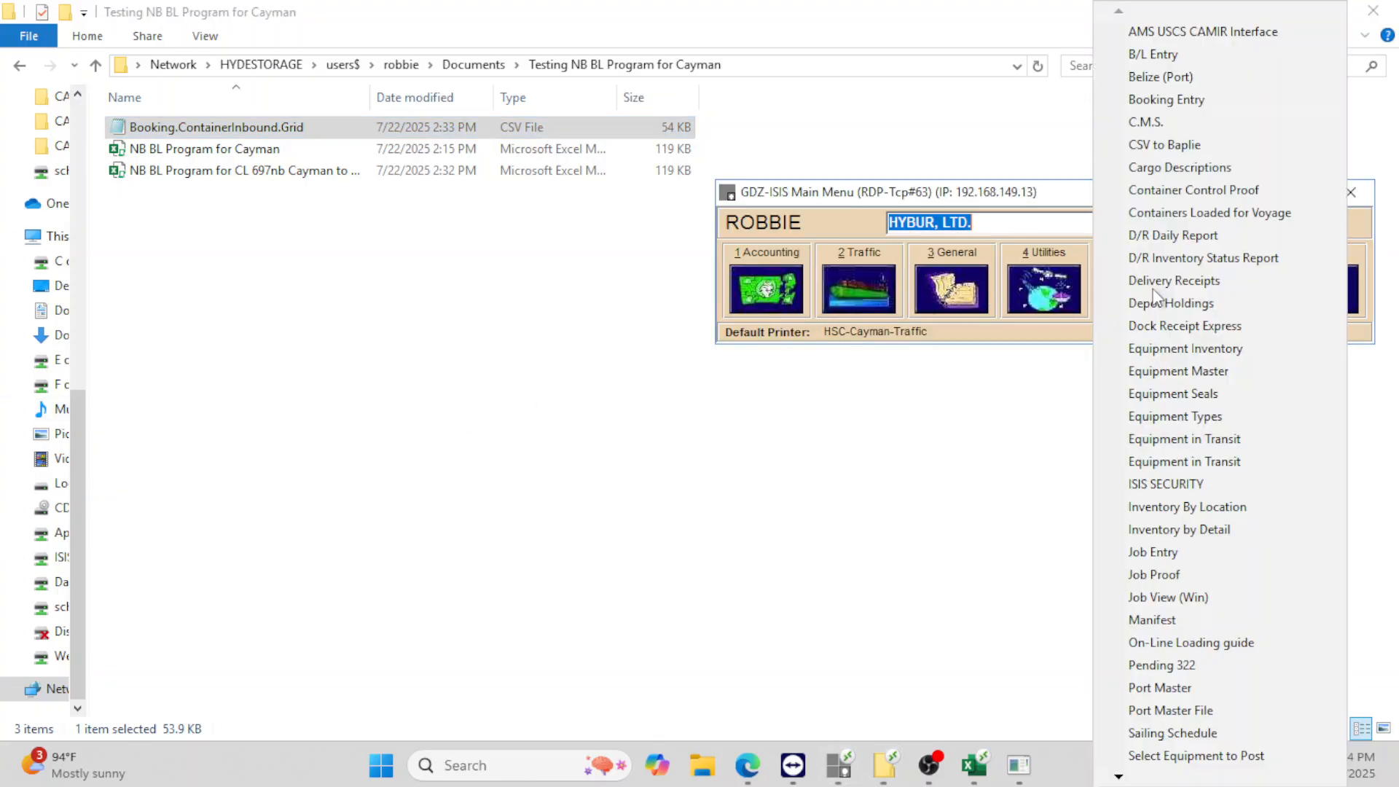
left_click(1184, 348)
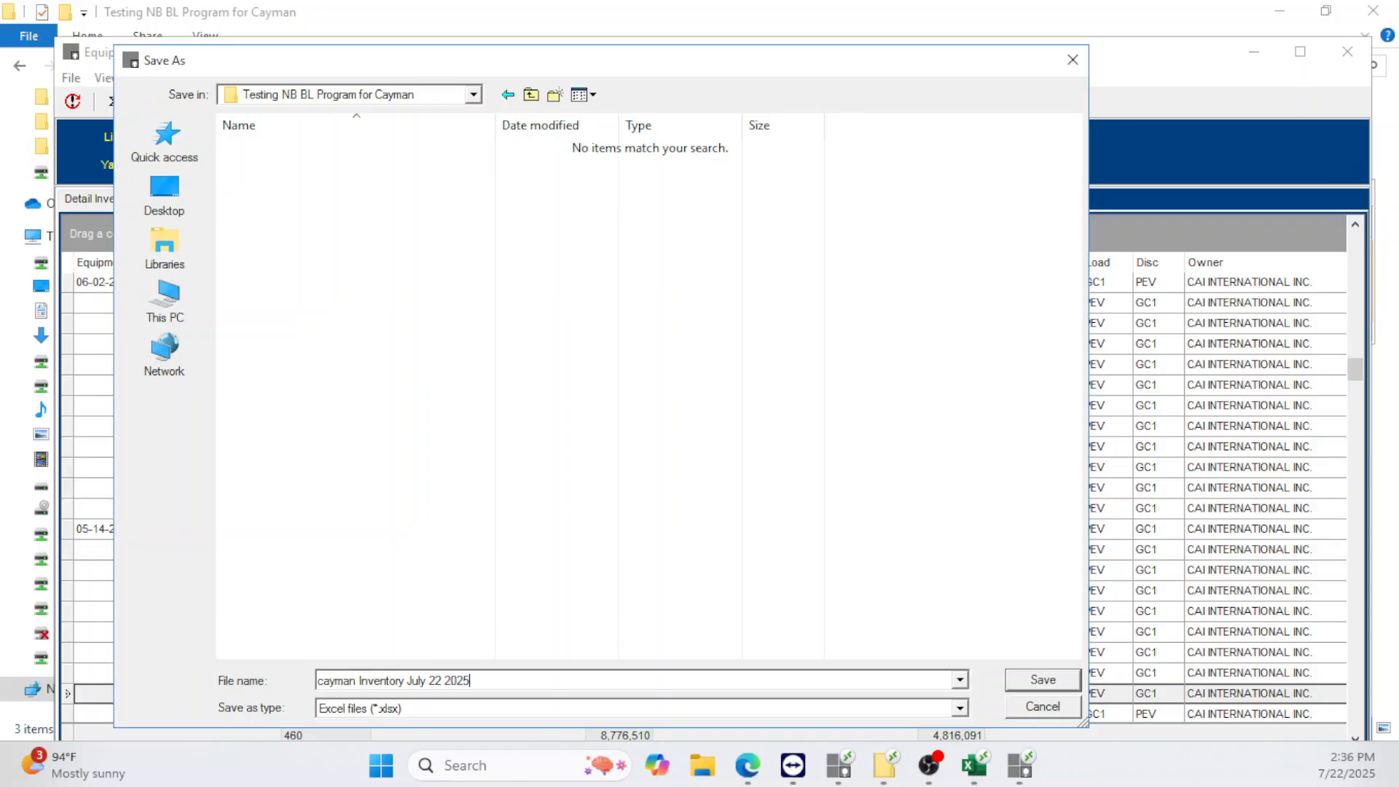
- Confirm saving as the Excel file 'cayman Inventory July 22 2025' and close the Equipment Inventory window
key("Return")
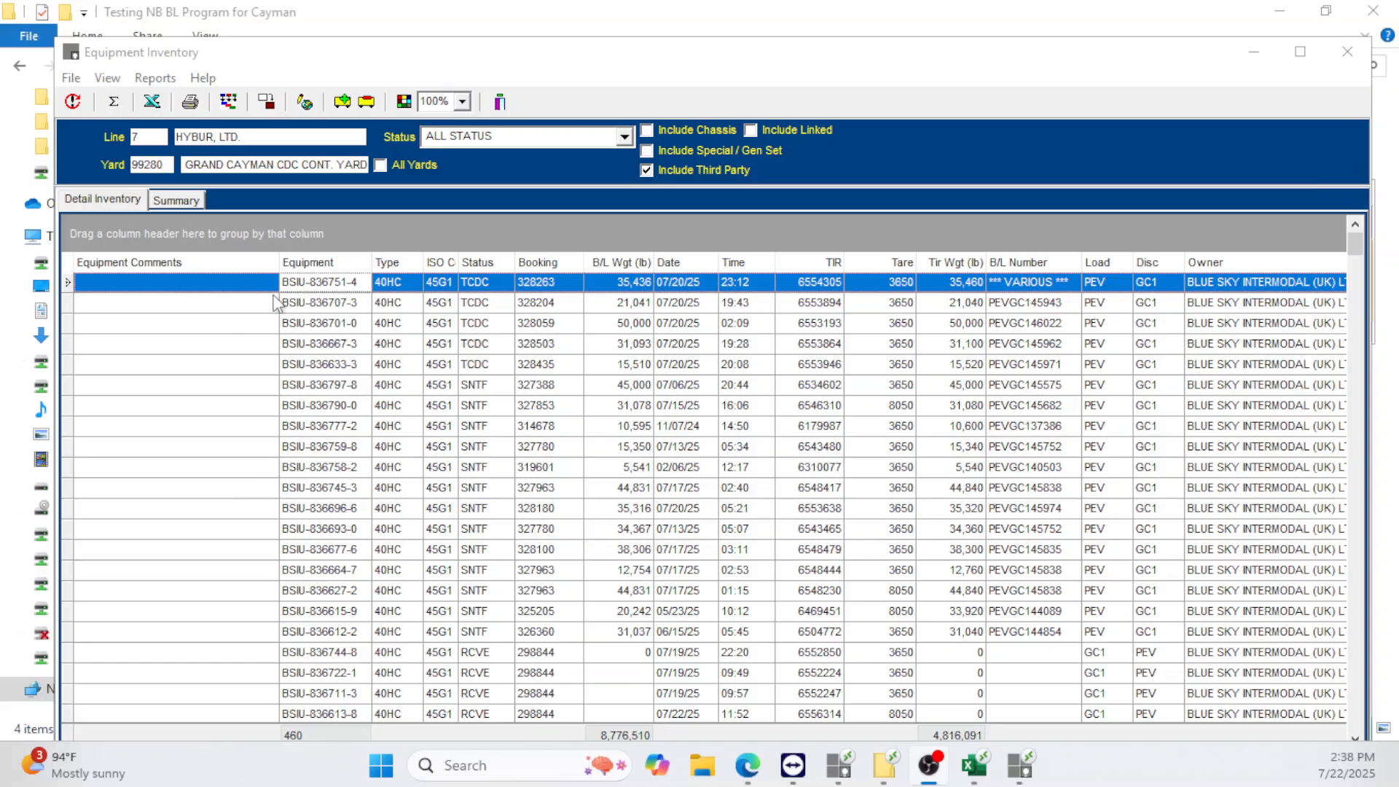
left_click(500, 102)
left_click(257, 244)
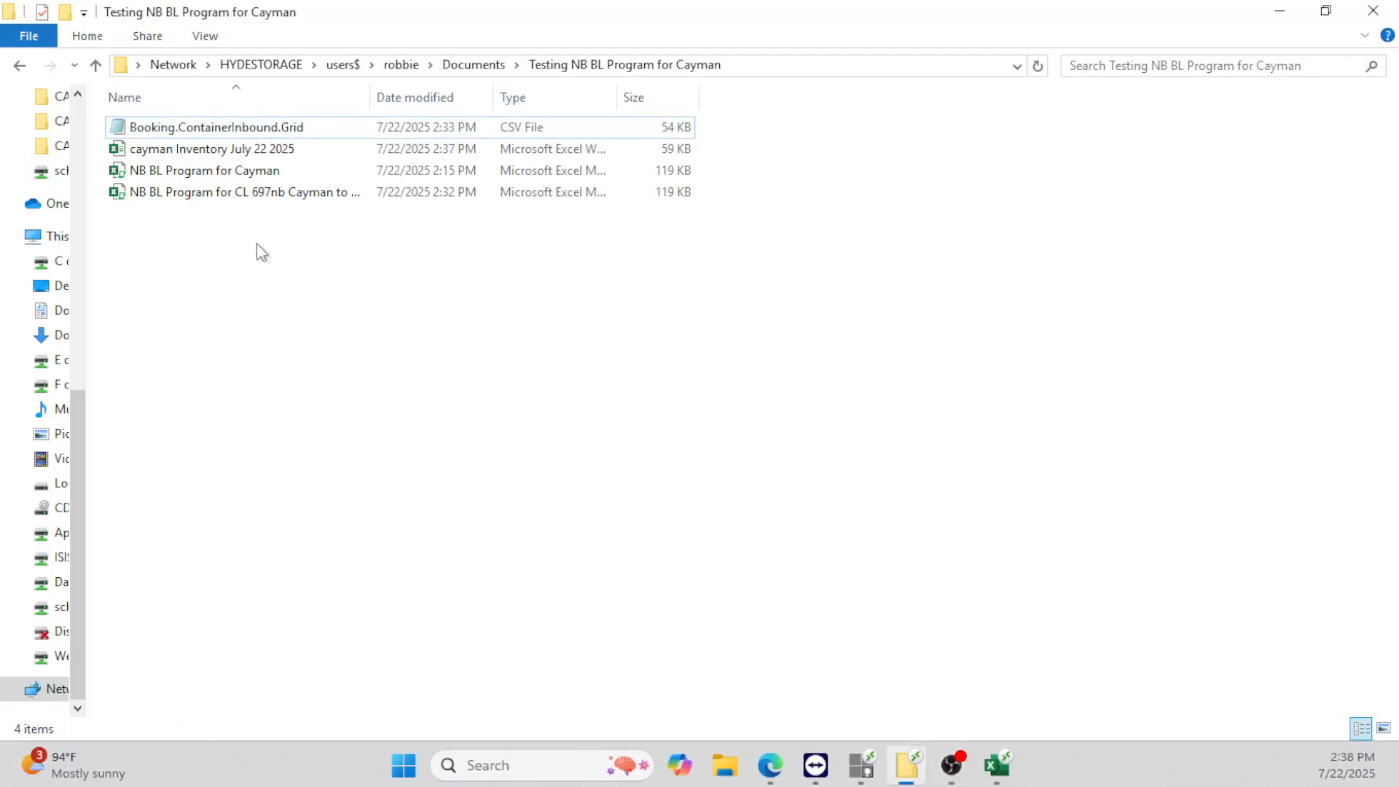
- Select Owner cells N6:N13 and read in 'cayman Inventory July 22 2025' with Read In File
left_click(225, 154)
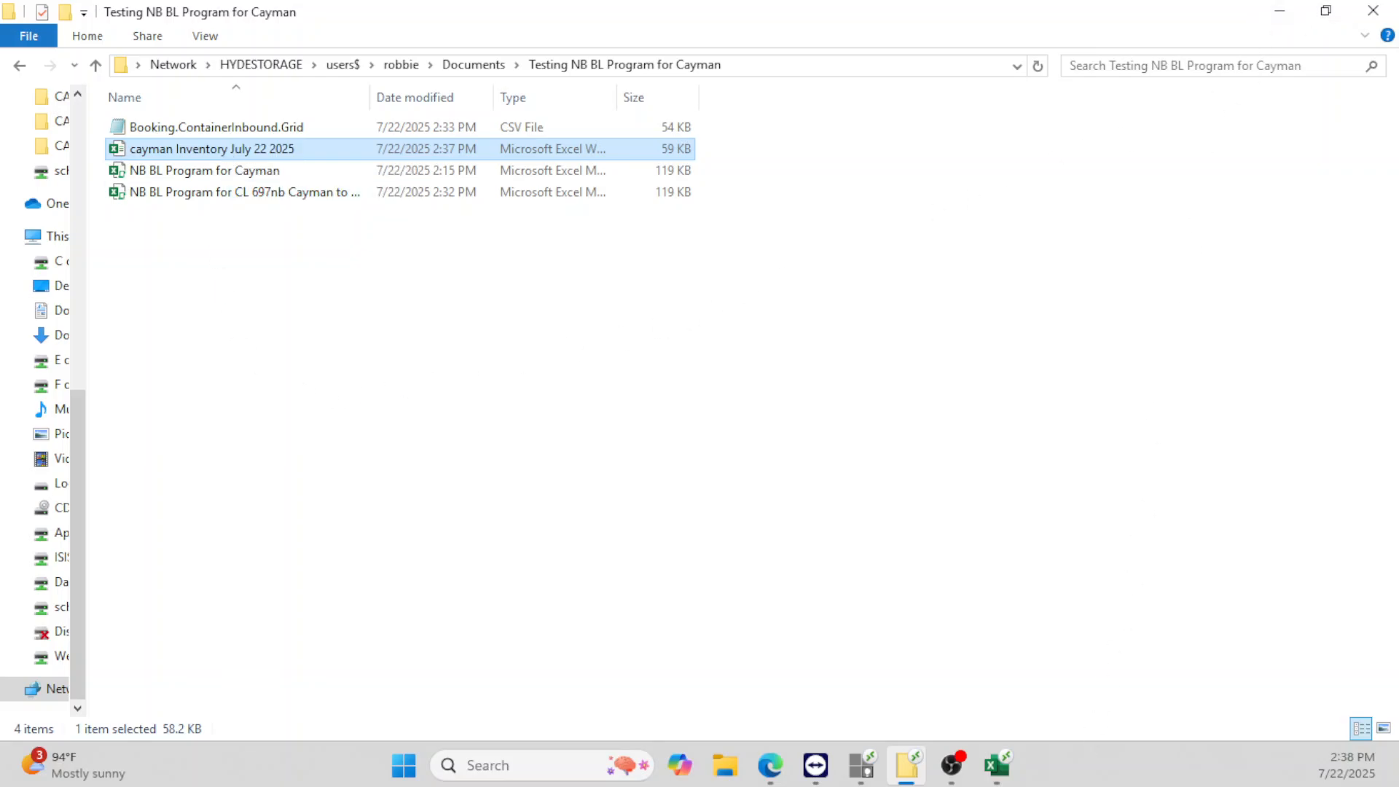
left_click(997, 765)
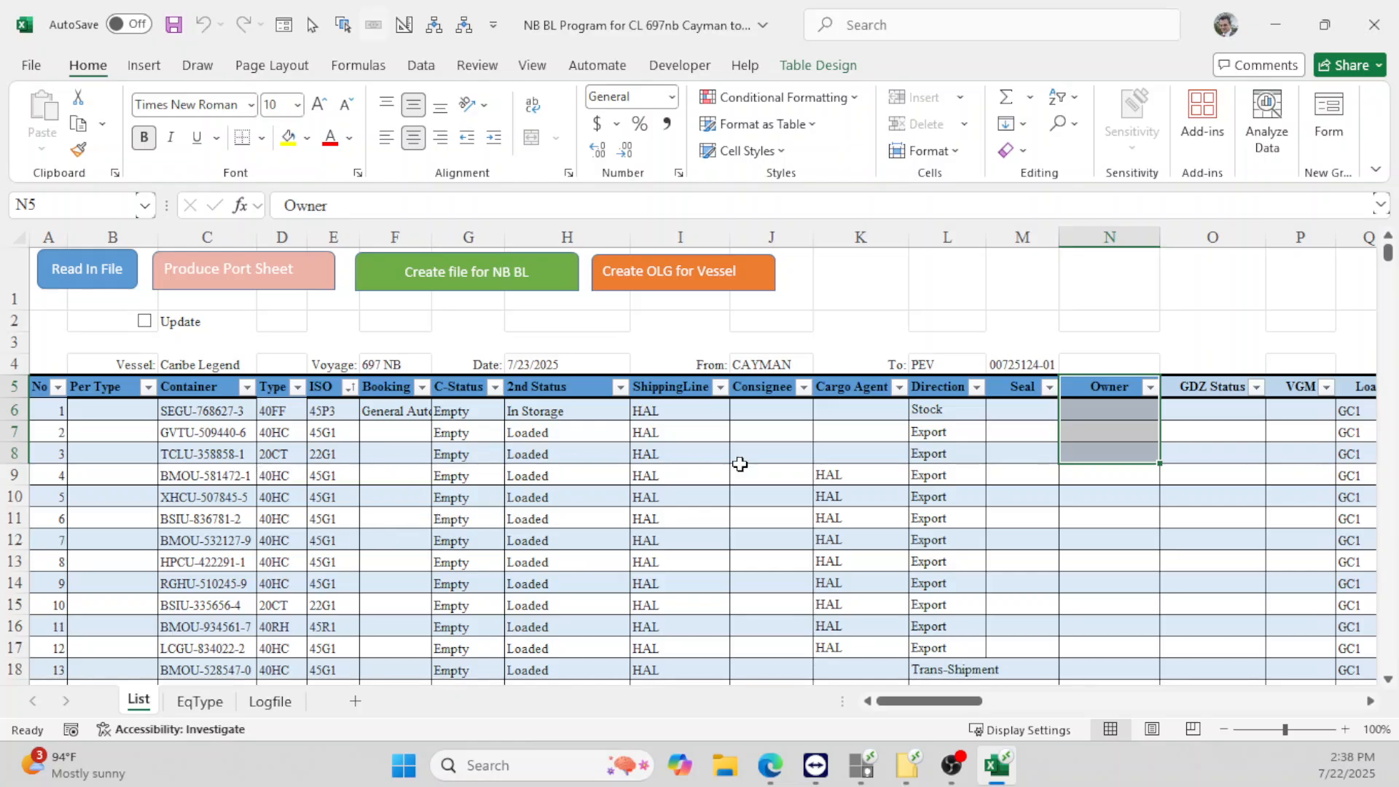
left_click_drag(1123, 422, 1105, 567)
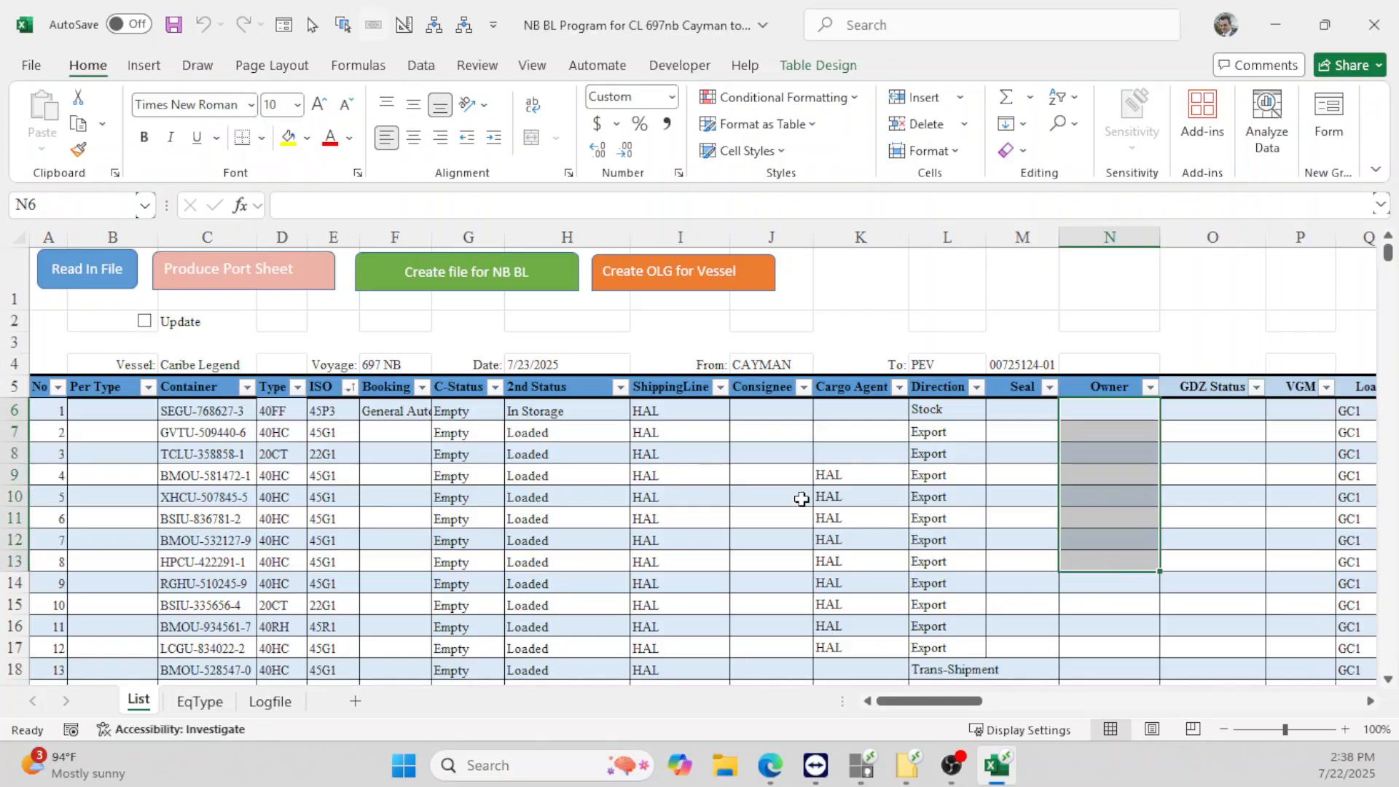
left_click(69, 275)
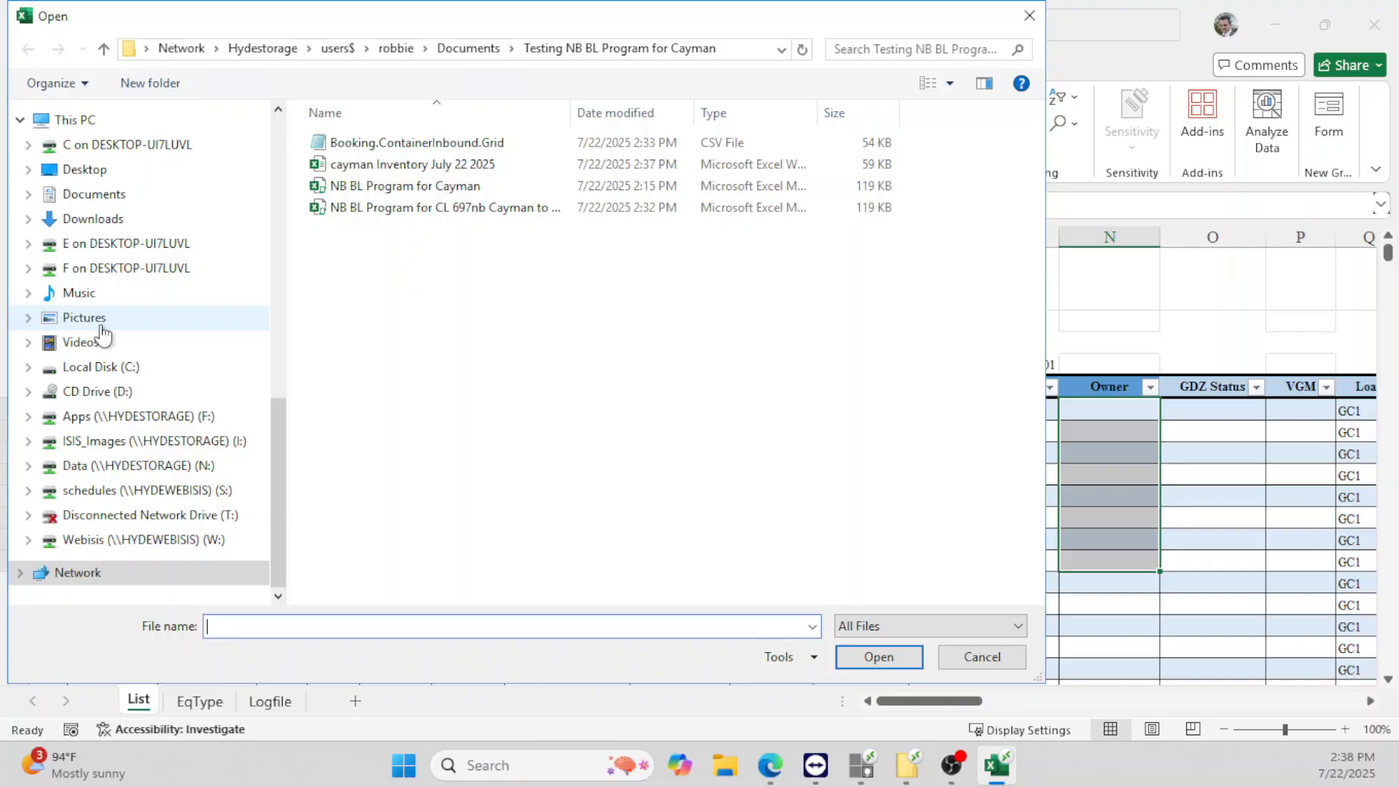
double_click(419, 169)
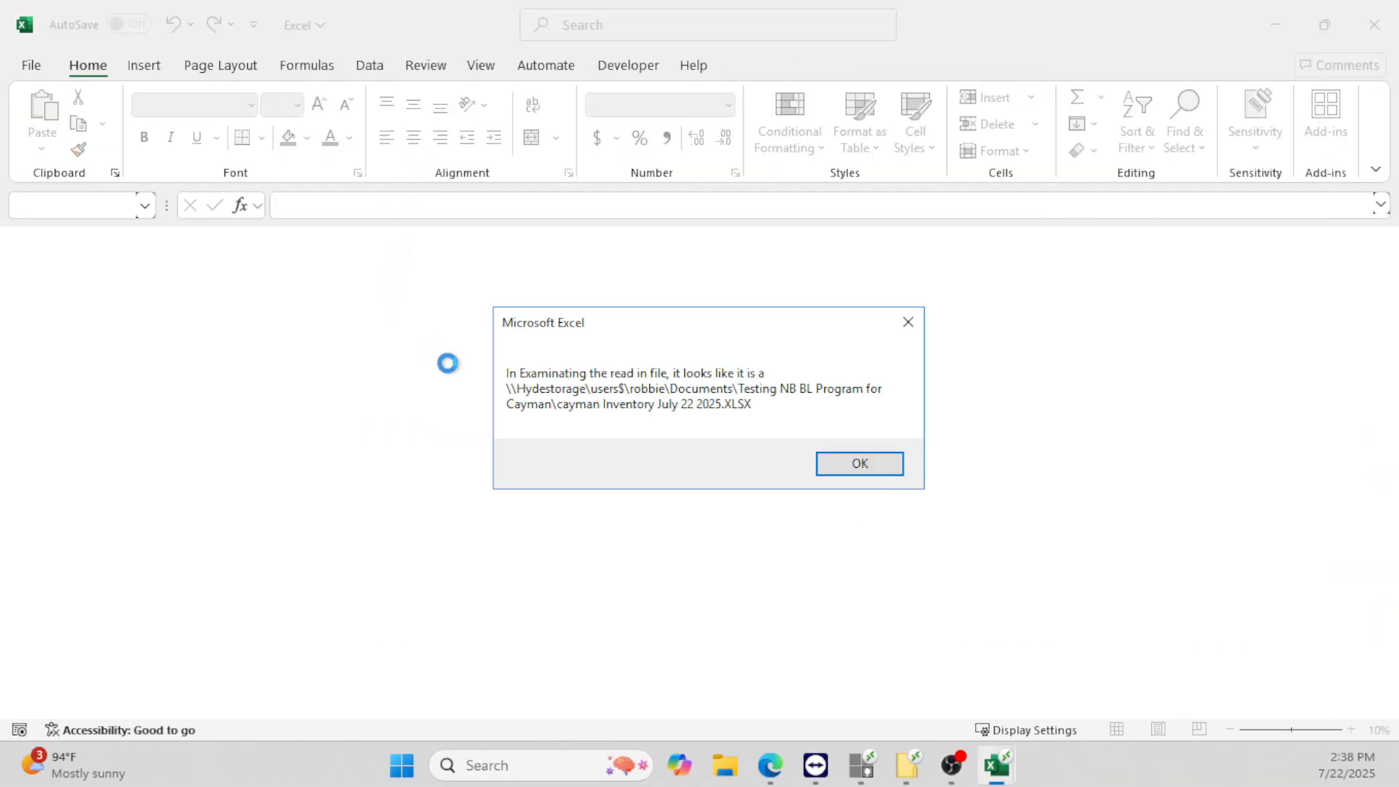
left_click(889, 468)
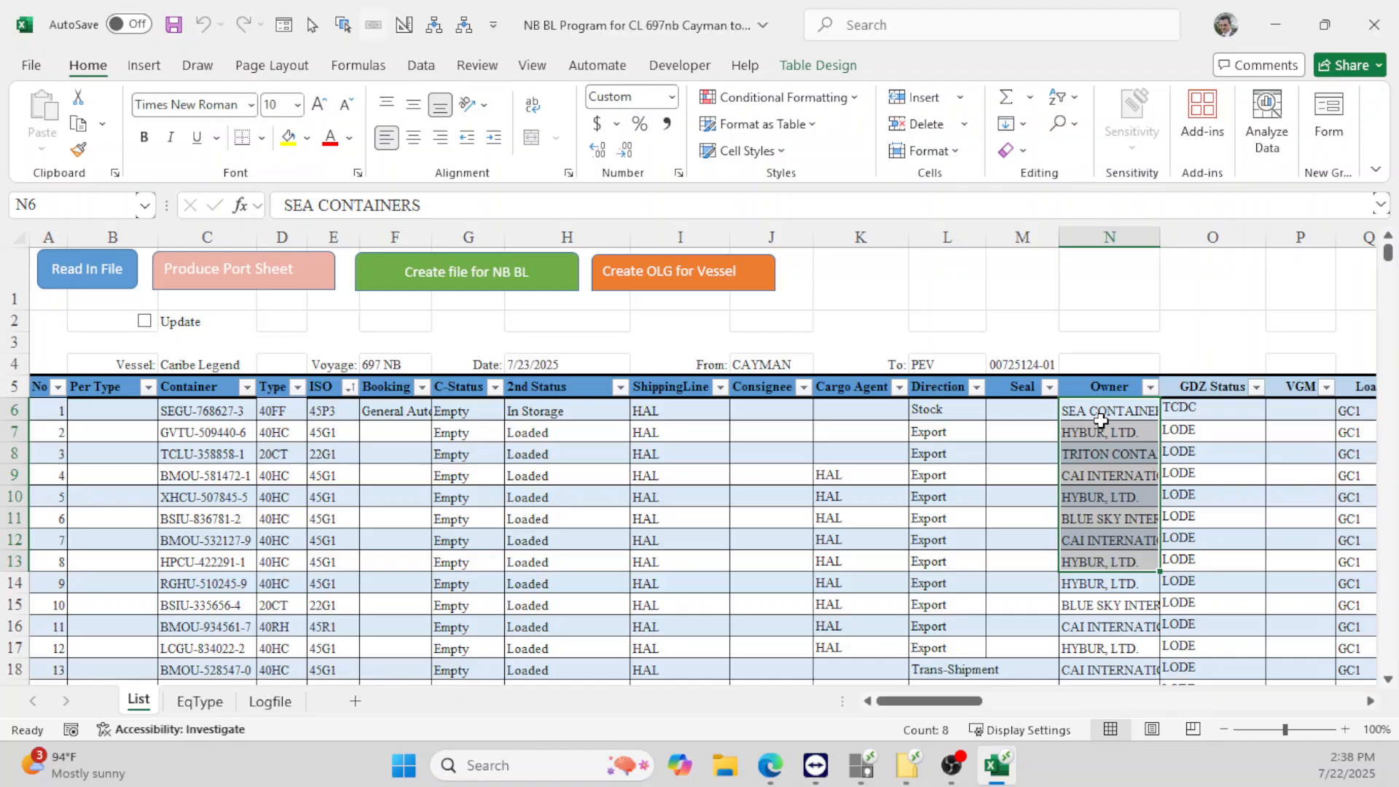
left_click(1100, 419)
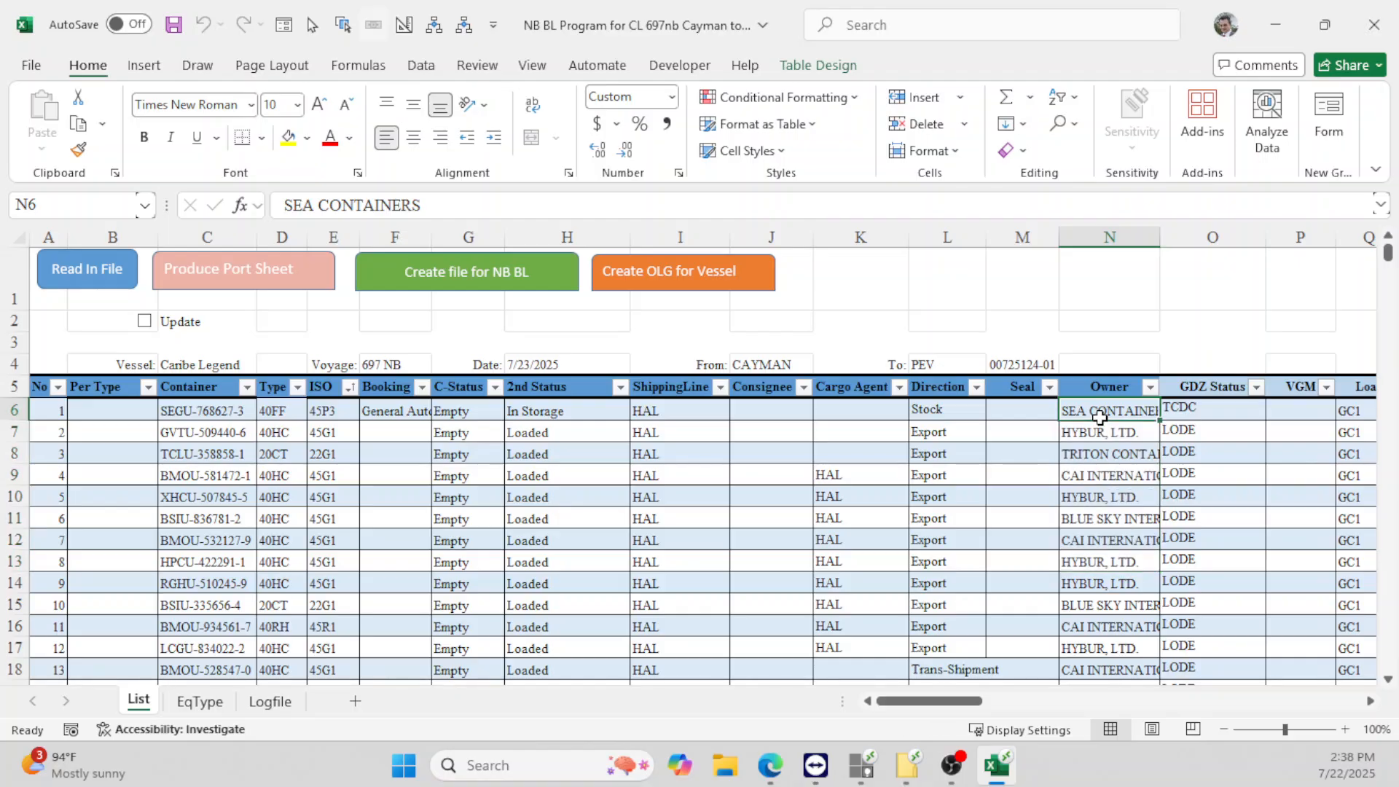
left_click_drag(1101, 413, 1093, 628)
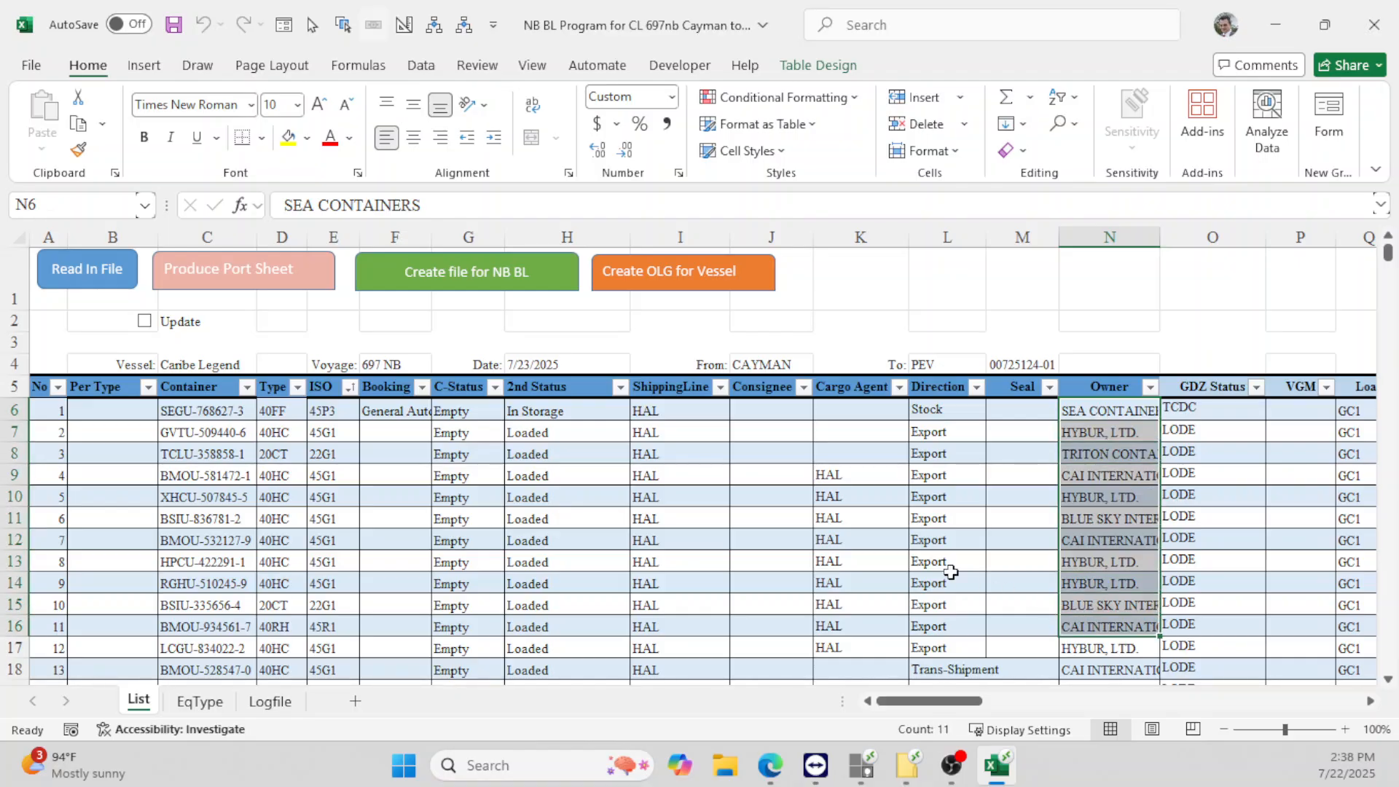
scroll(947, 571, "down", 2)
scroll(944, 565, "down", 12)
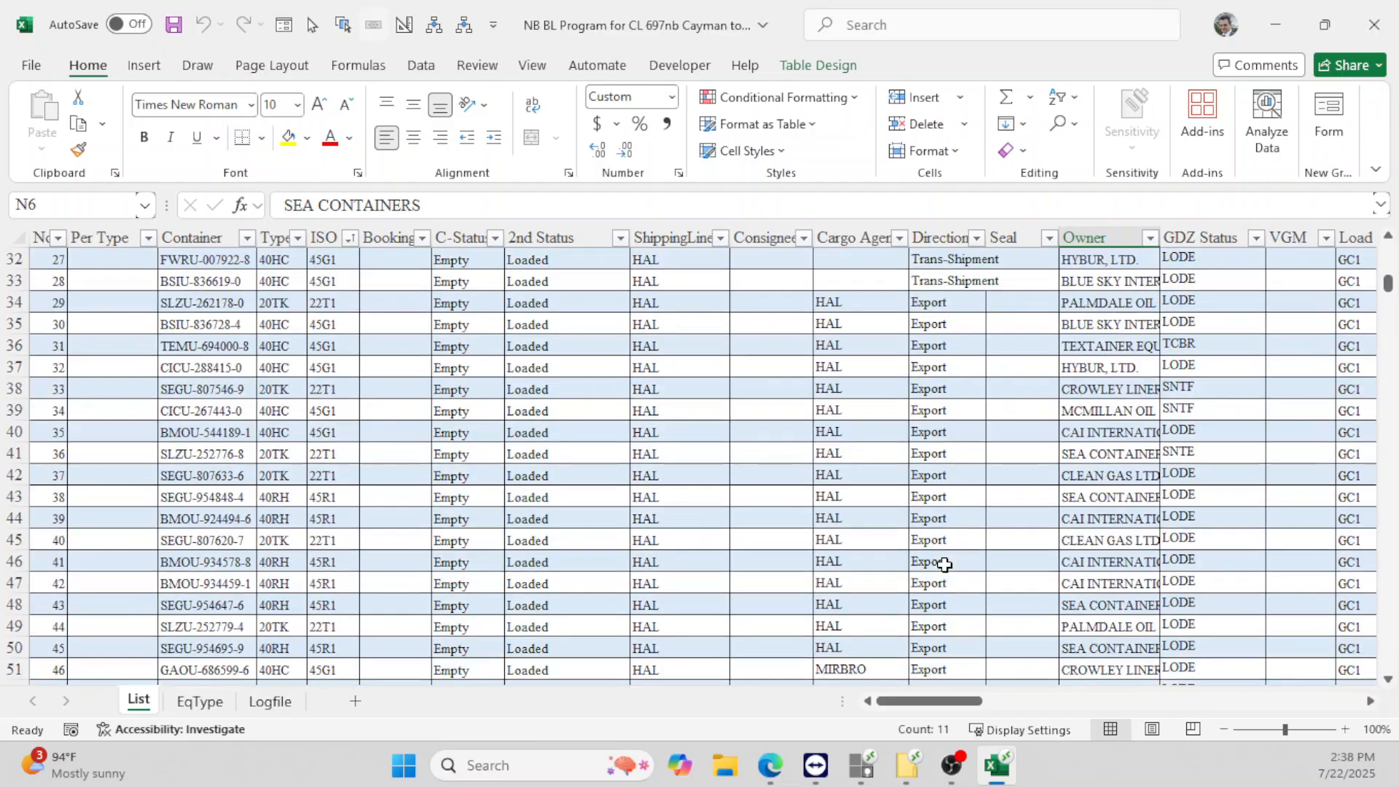
scroll(945, 564, "down", 5)
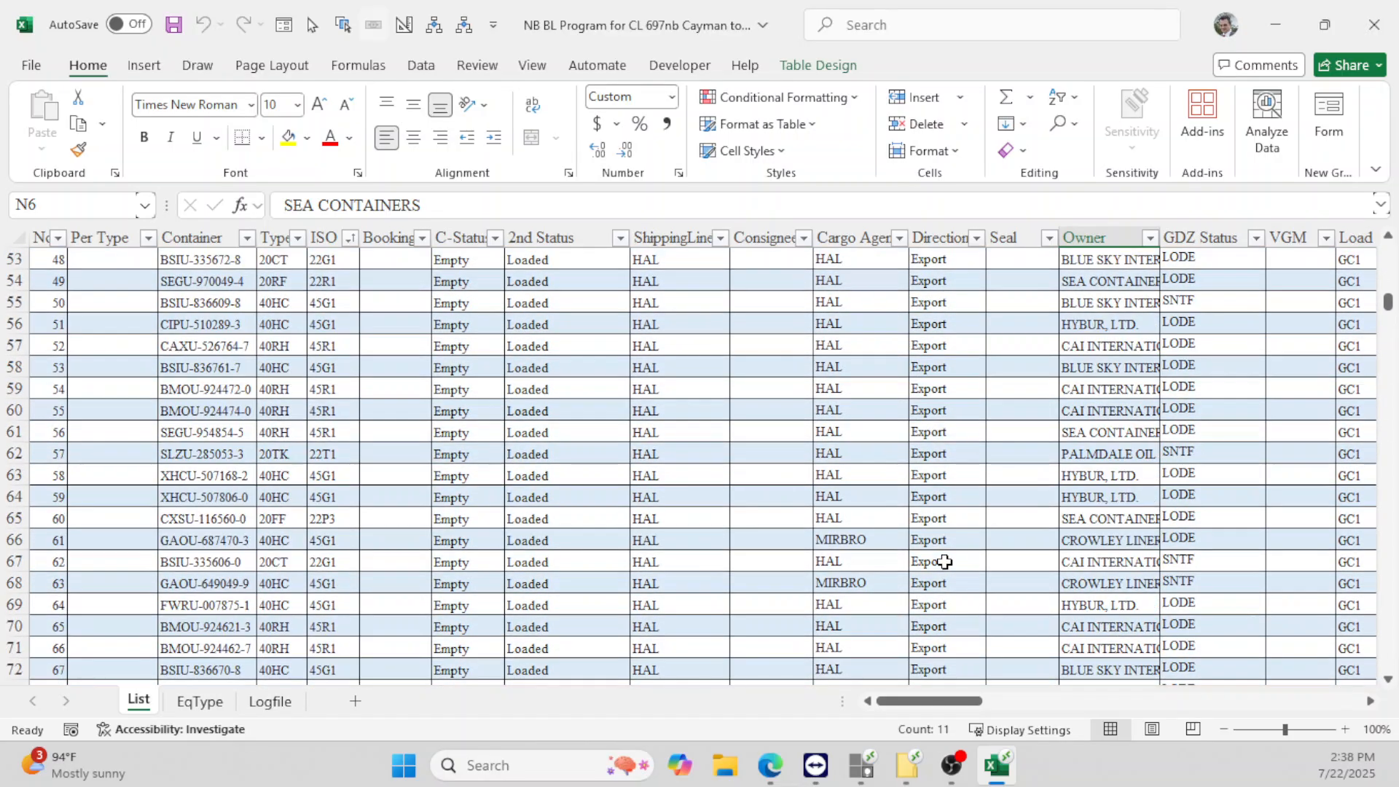
scroll(945, 562, "down", 7)
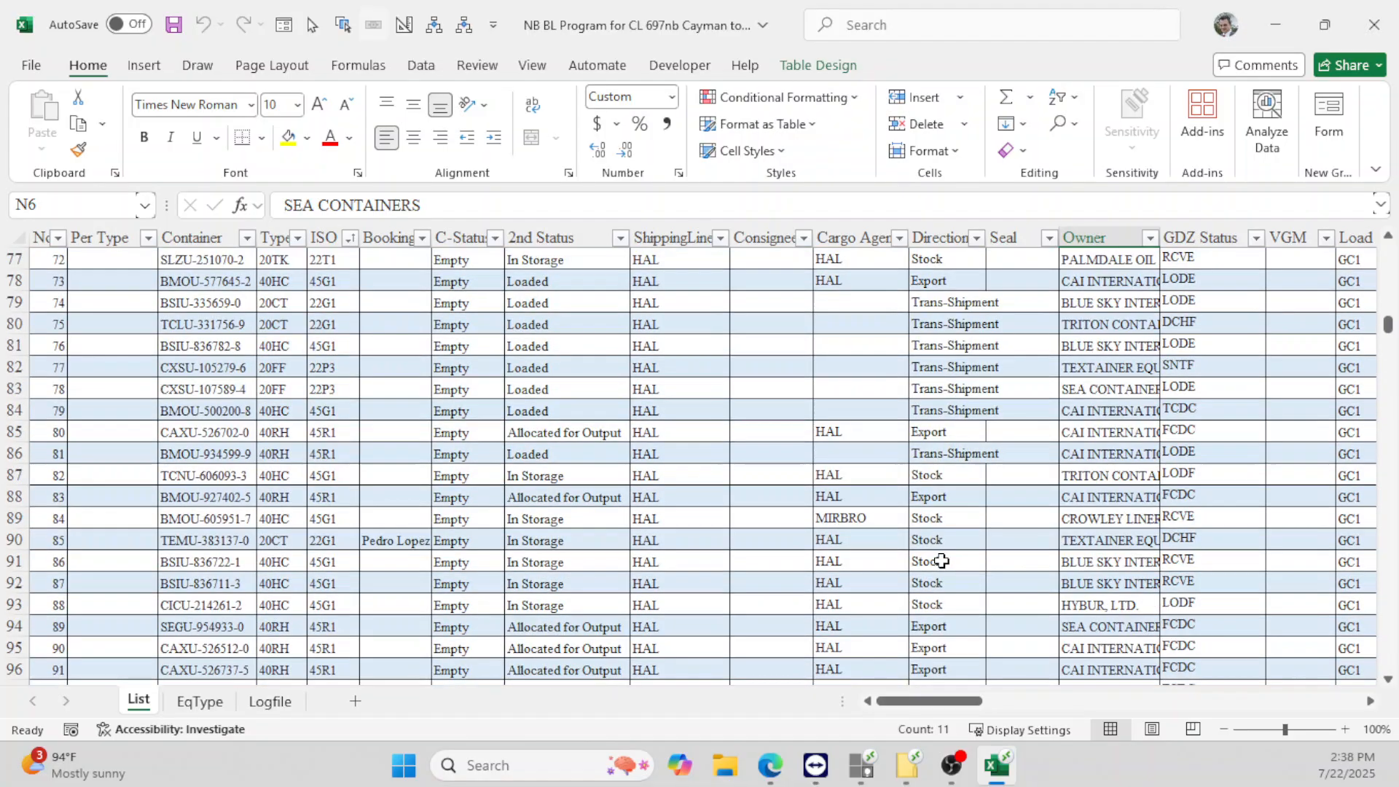
scroll(938, 560, "up", 6)
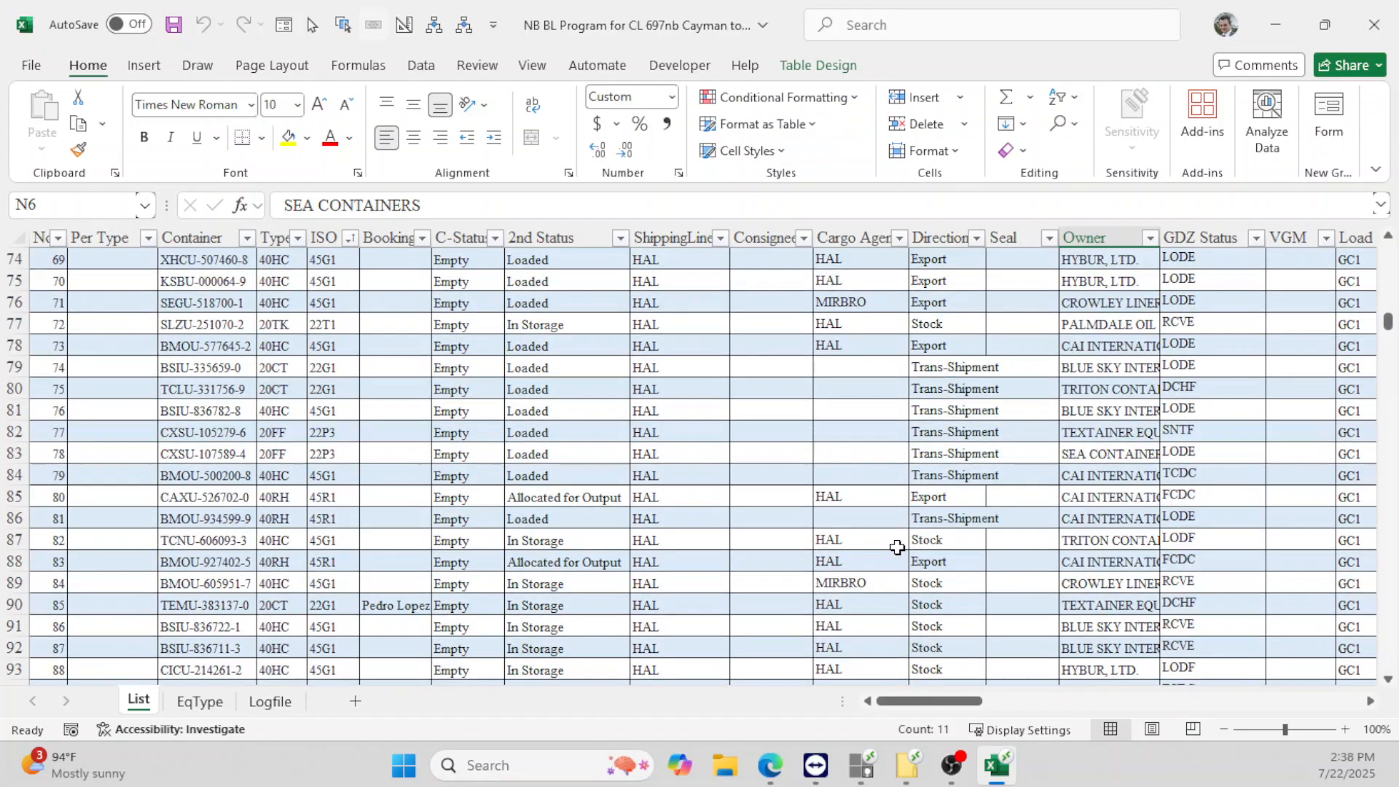
scroll(654, 498, "up", 4)
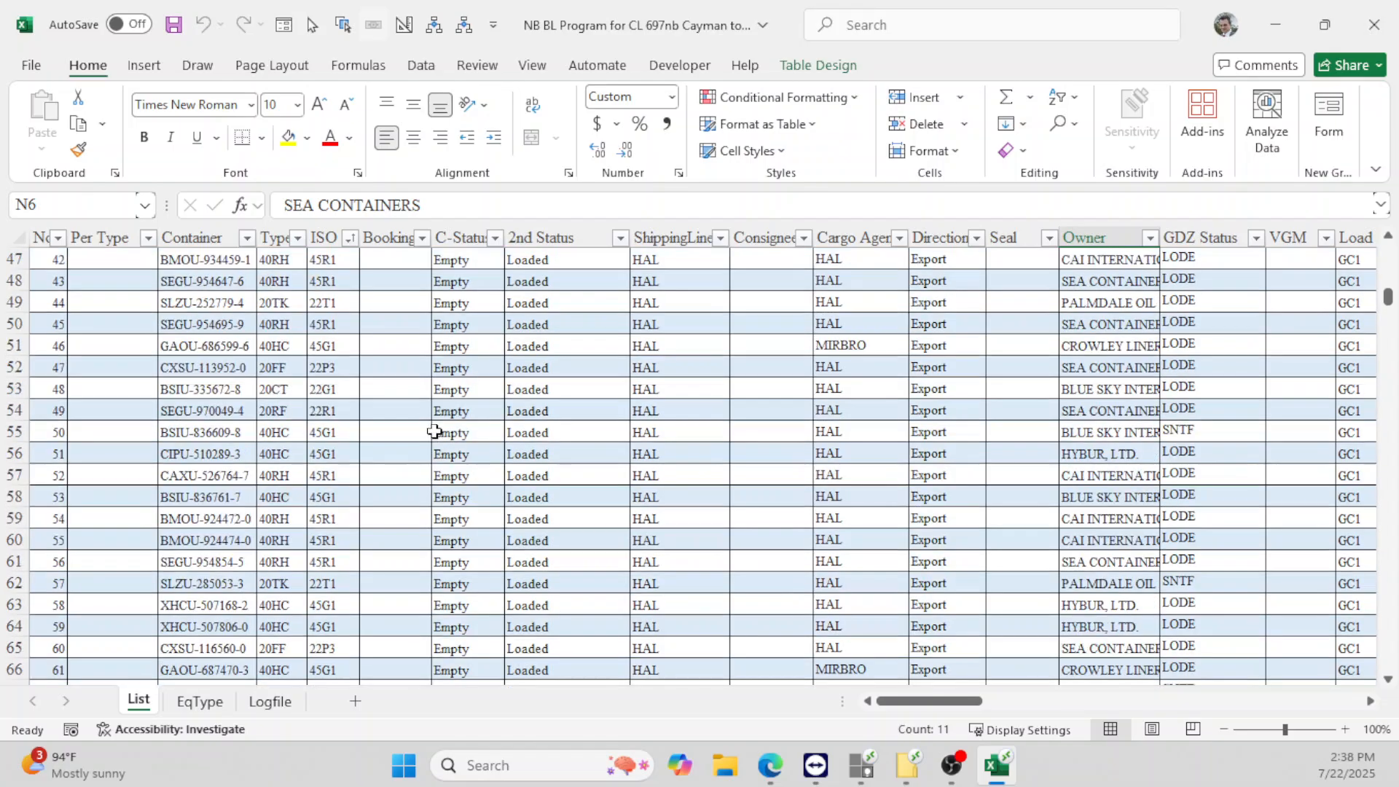
scroll(405, 419, "up", 15)
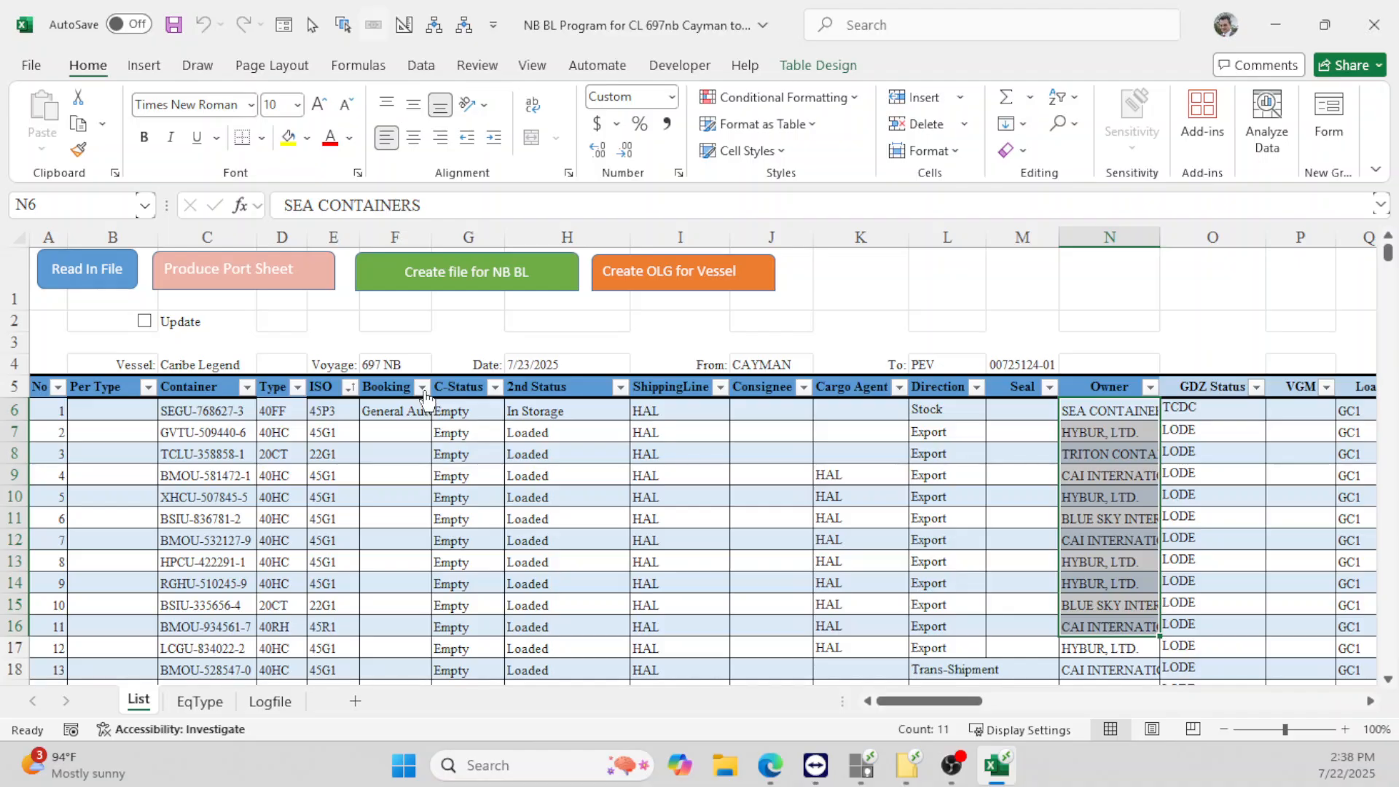
- Filter Booking to the three named customers and delete those three booked rows
left_click(423, 391)
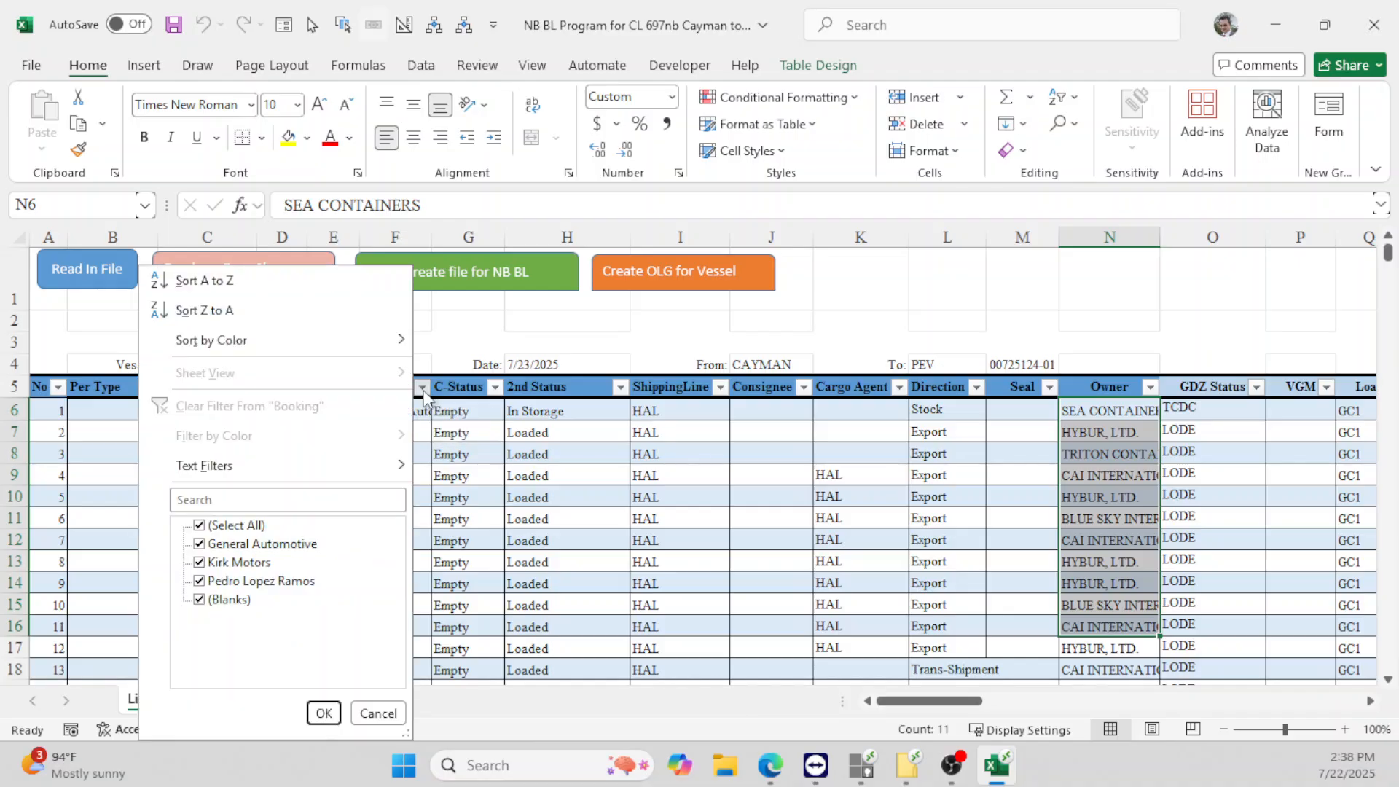
left_click(247, 527)
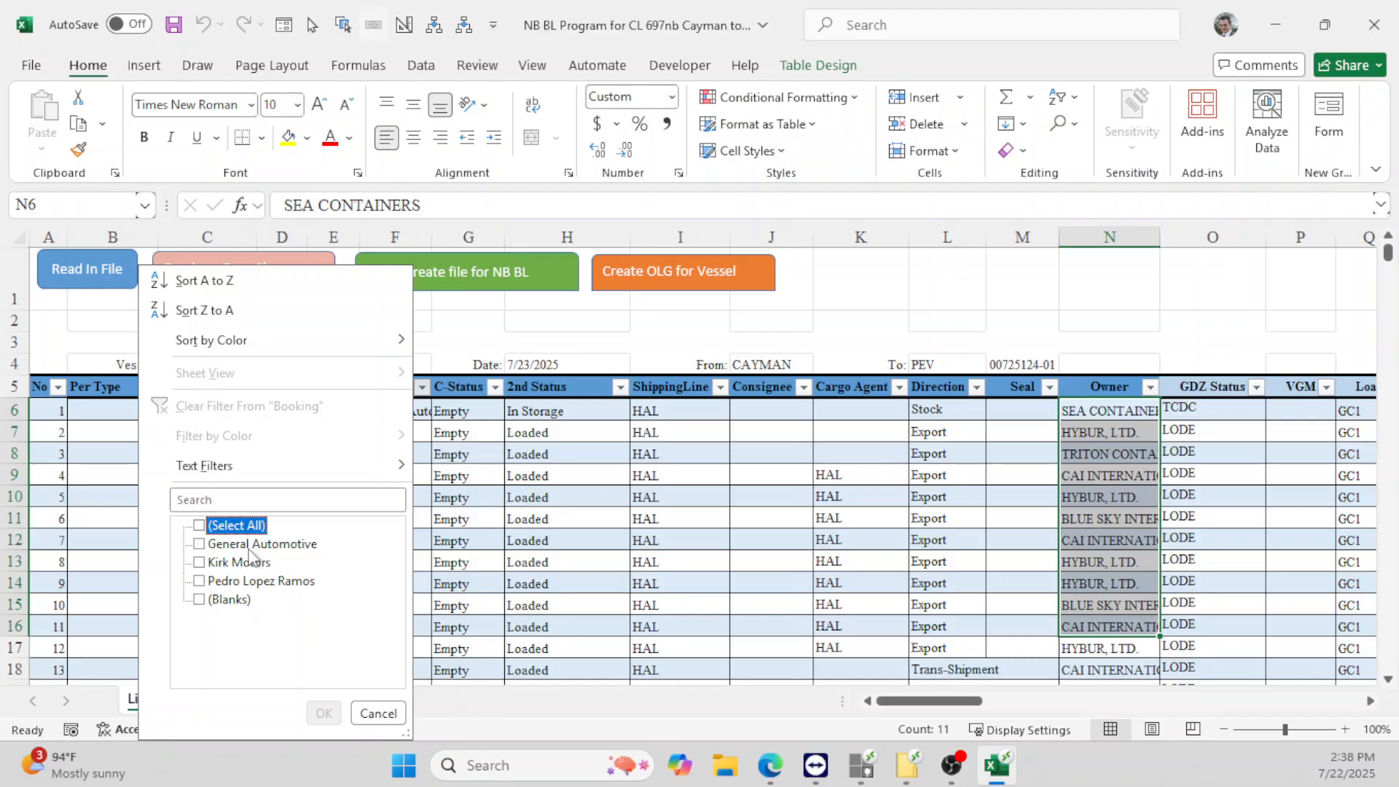
left_click(248, 545)
left_click(251, 563)
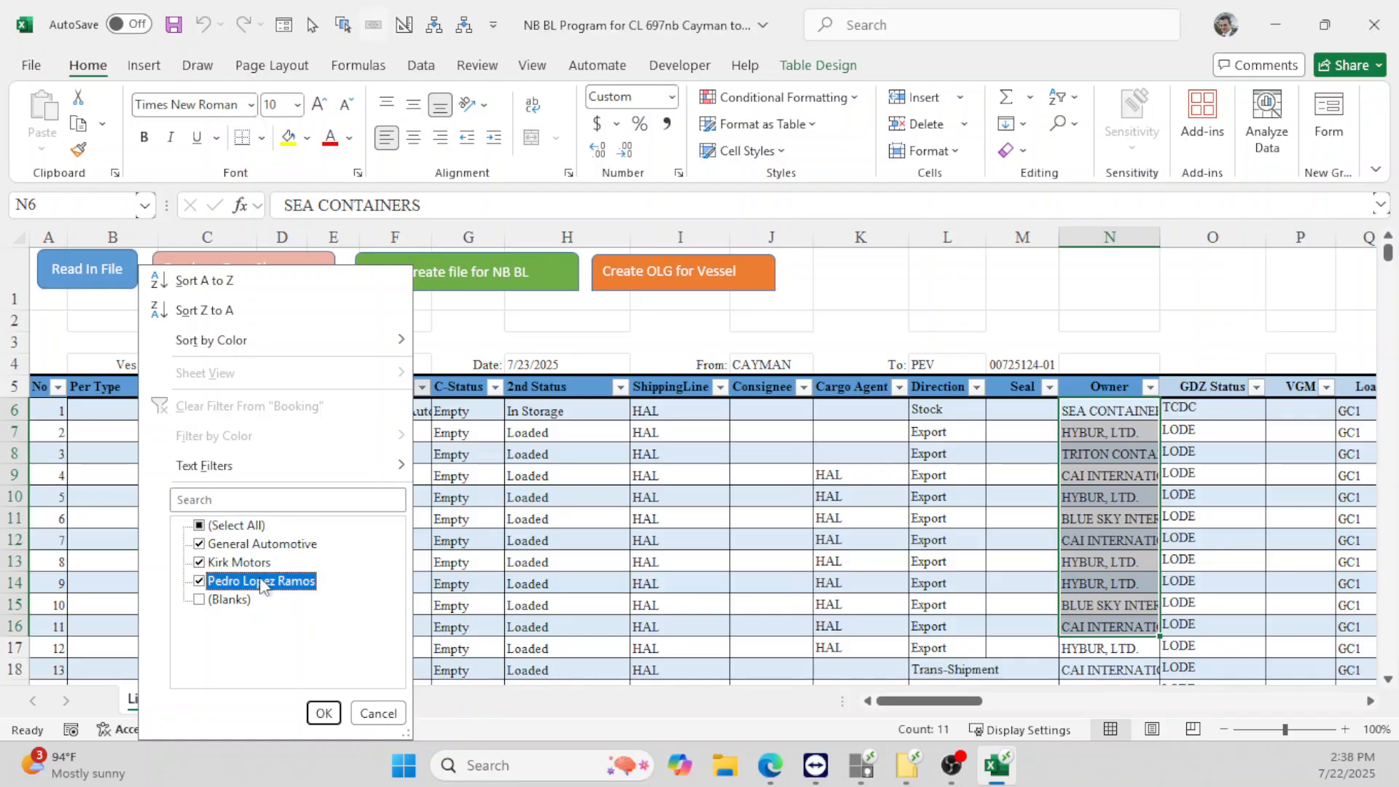
left_click(324, 713)
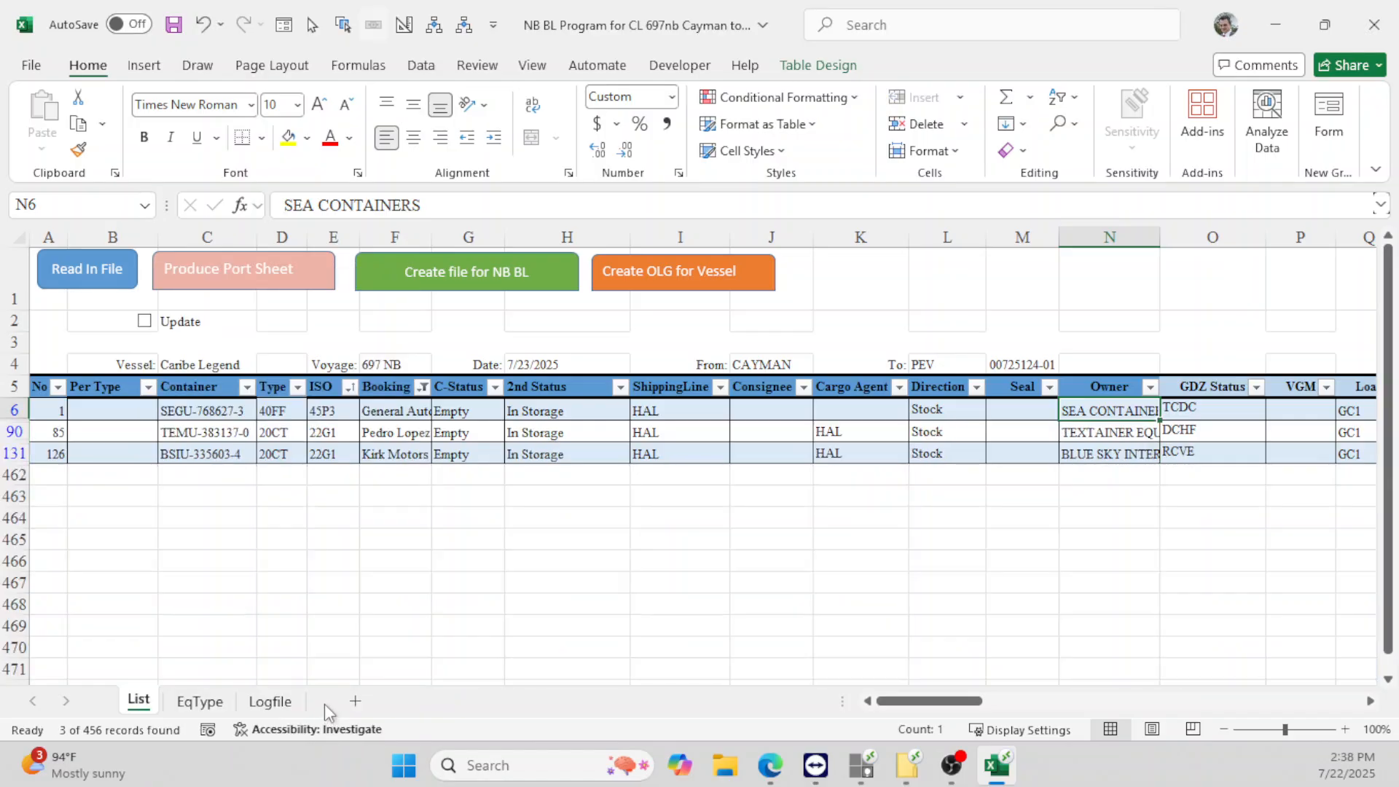
left_click_drag(13, 410, 13, 453)
right_click(13, 452)
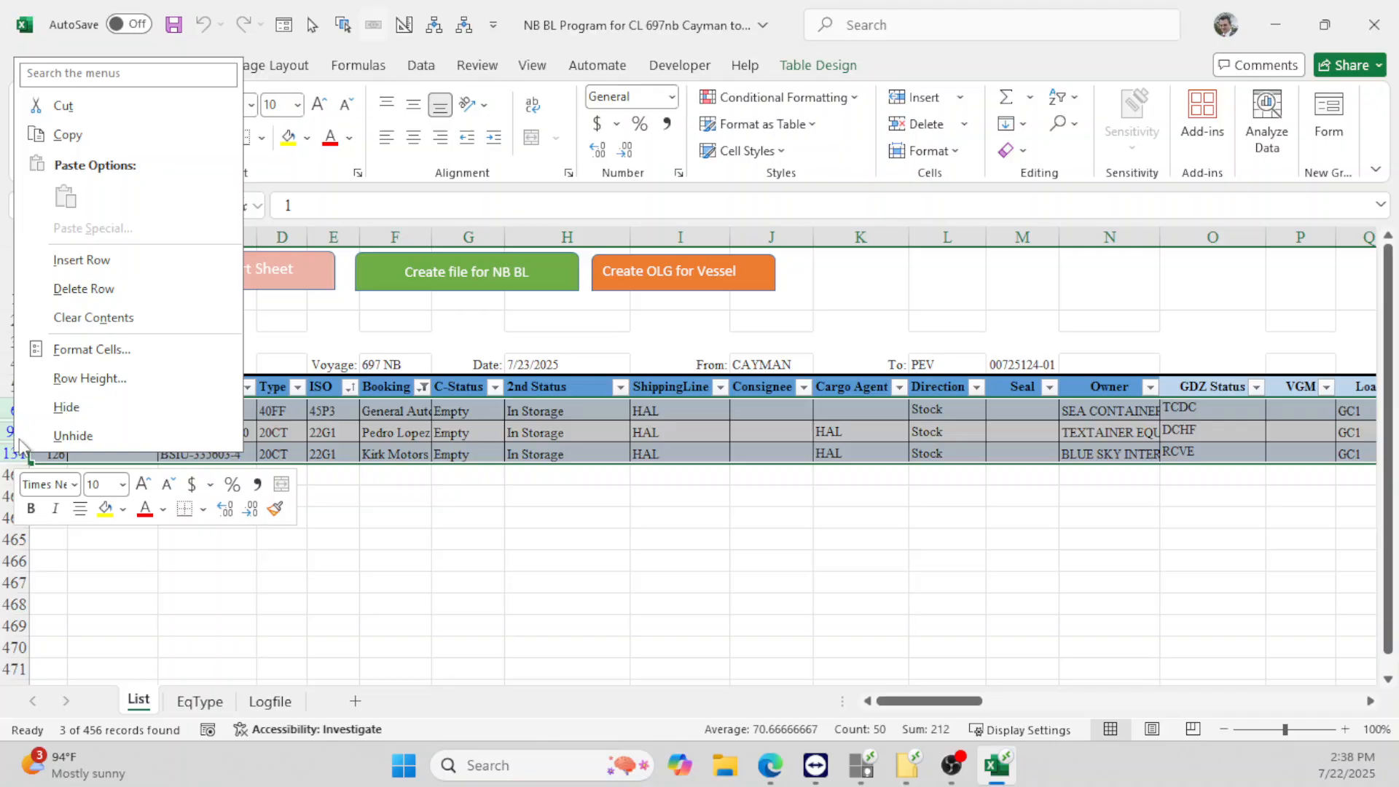
left_click(74, 289)
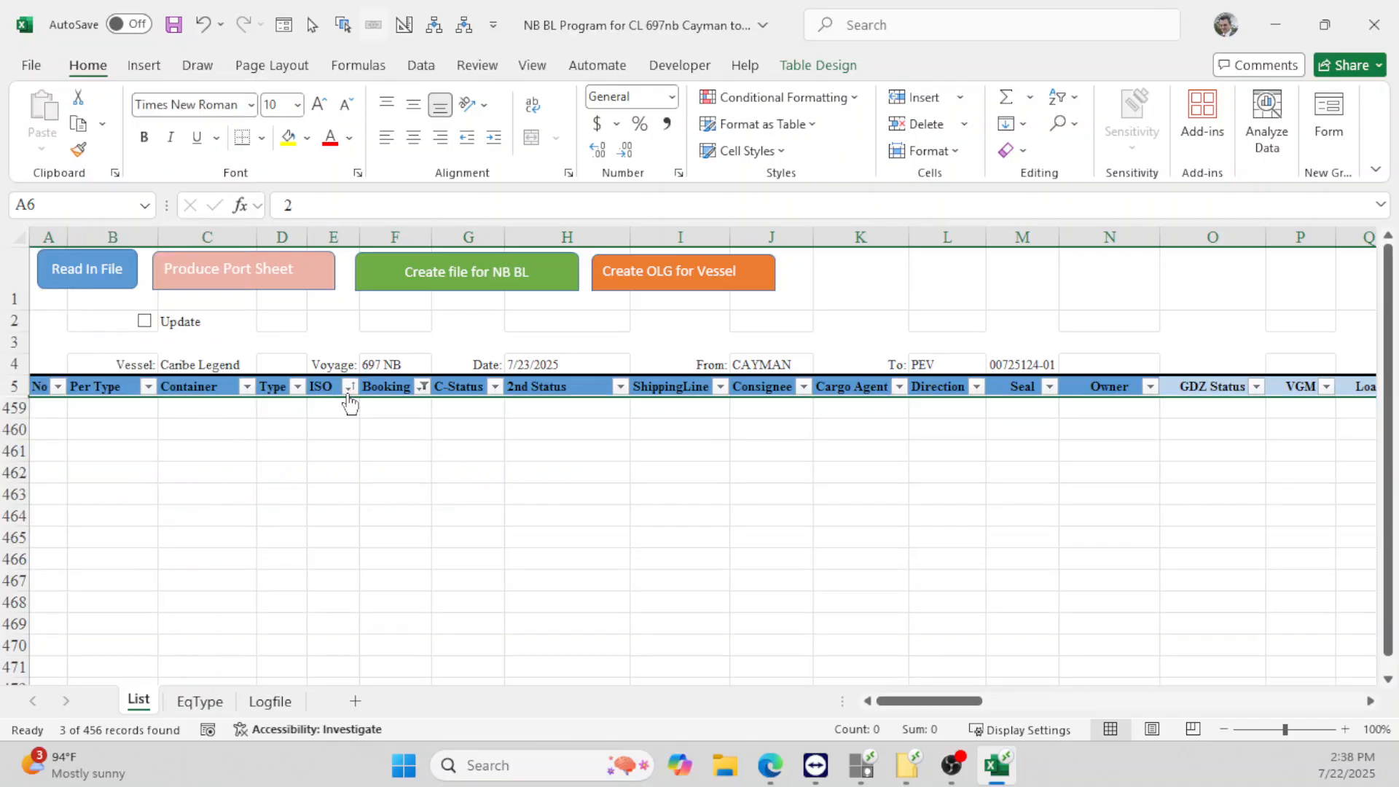
- Set the Booking filter back to Select All so every row shows
left_click(424, 387)
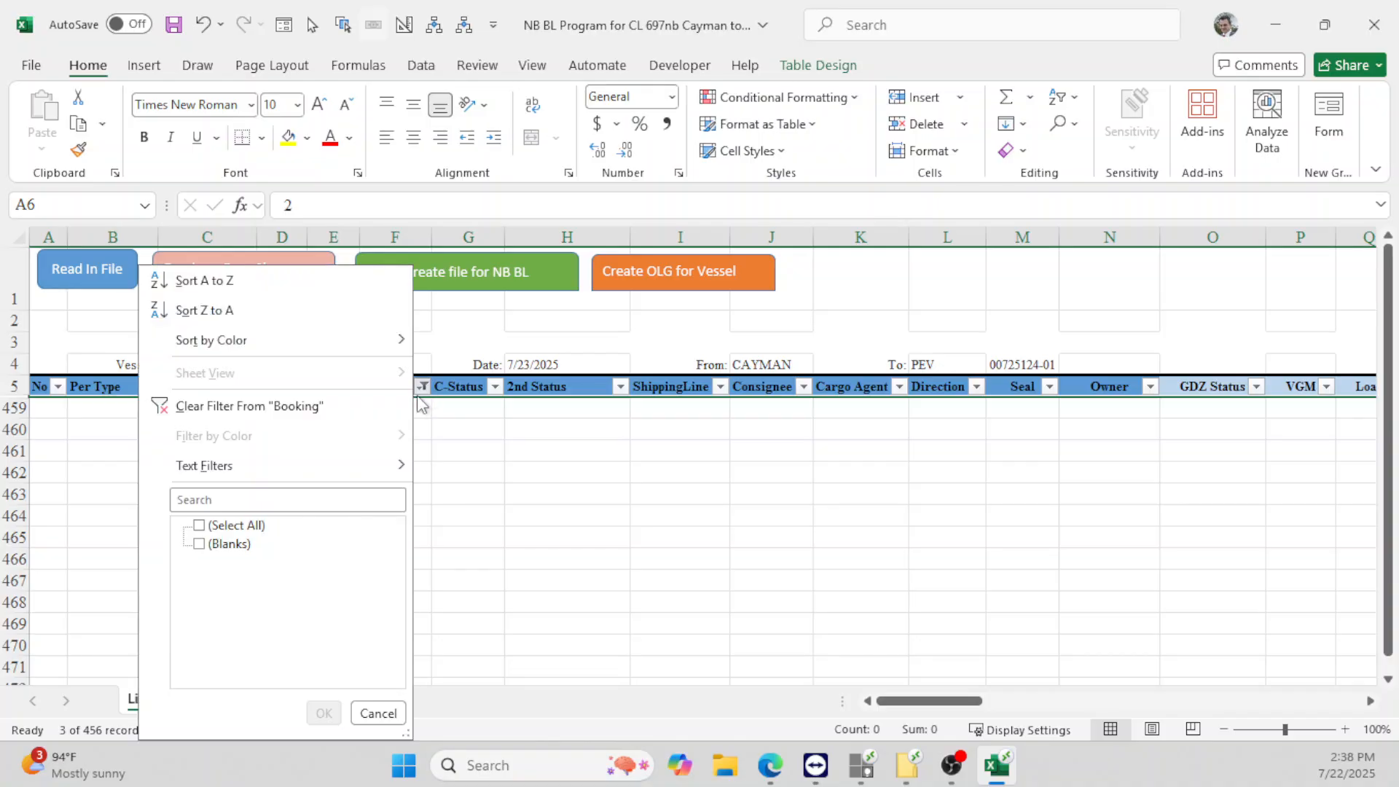
left_click(264, 529)
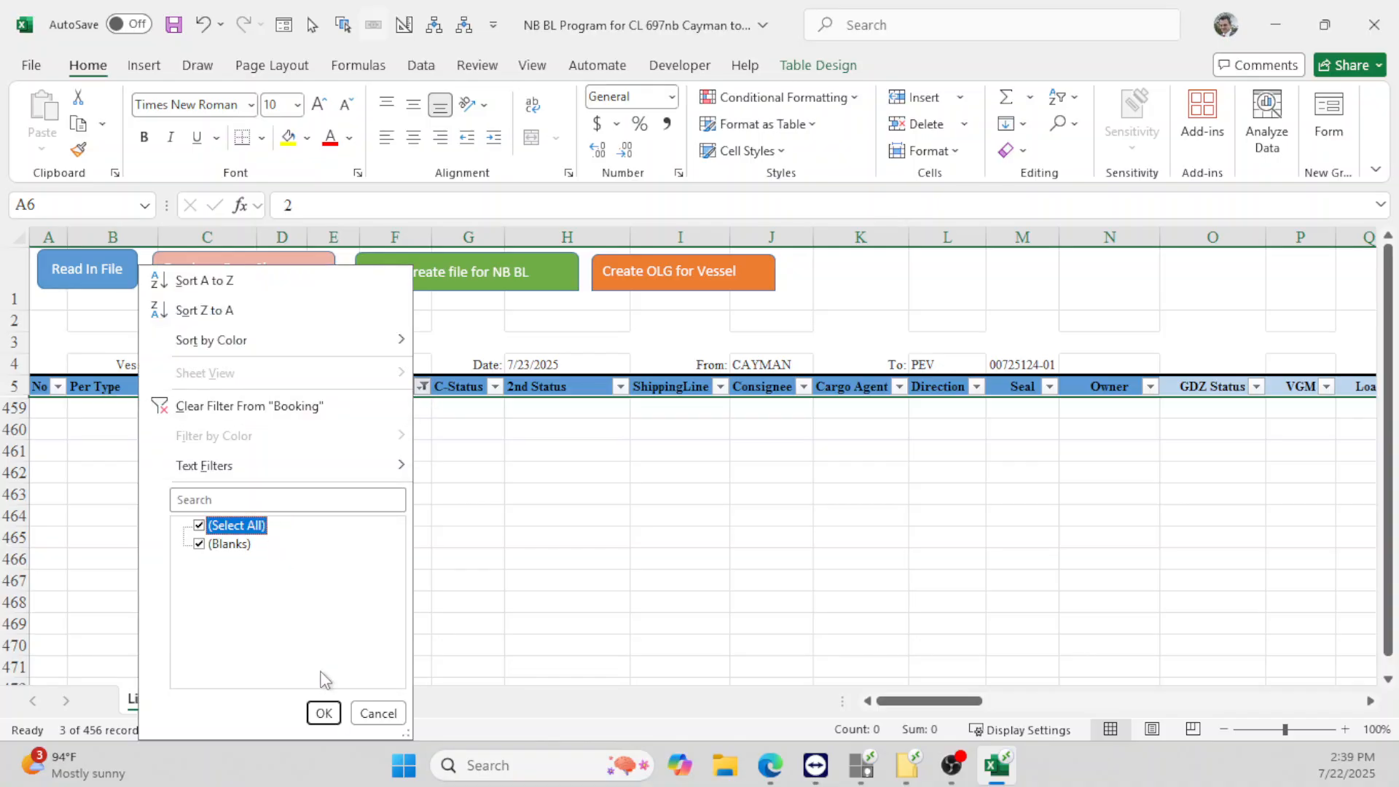
left_click(324, 713)
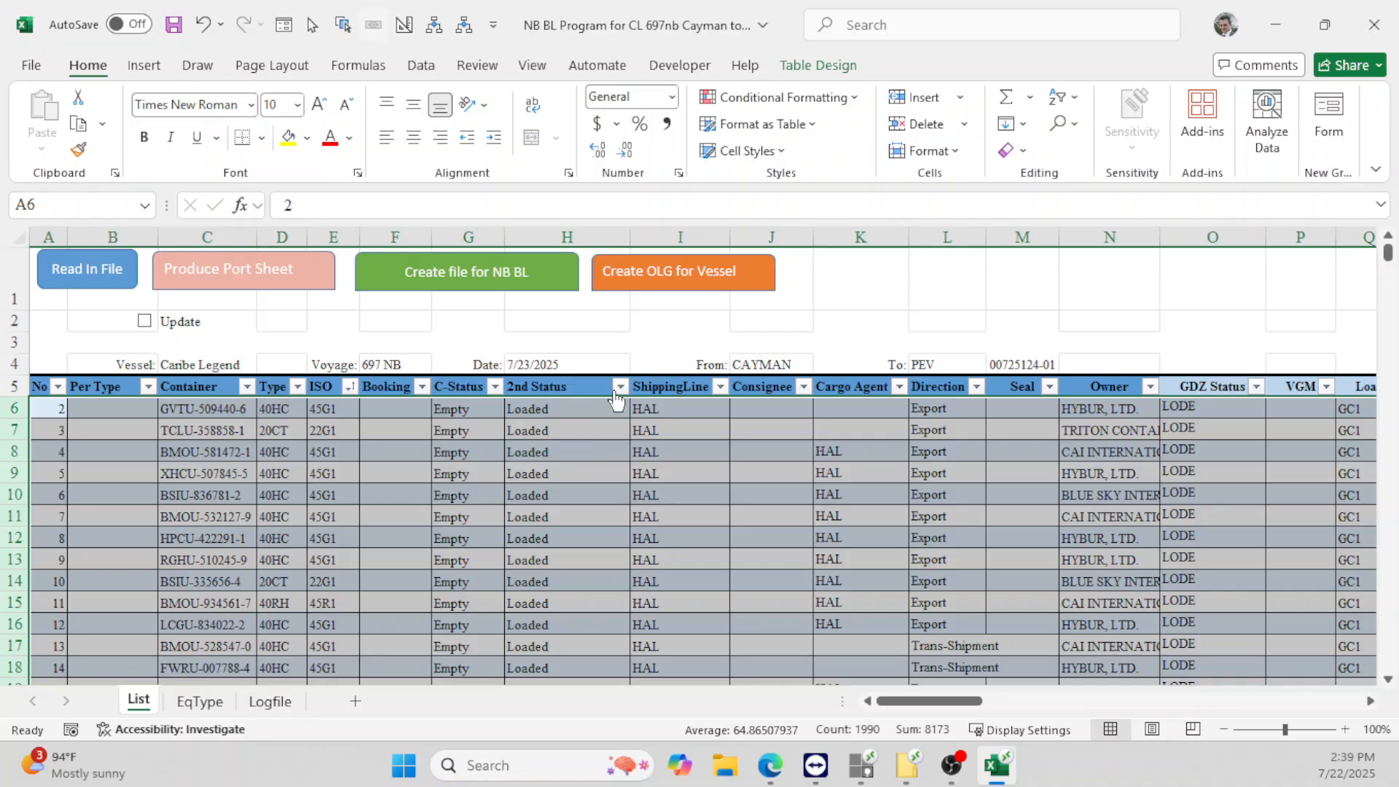
- Filter 2nd Status to Loaded and delete the visible Loaded rows 6–85
left_click(619, 396)
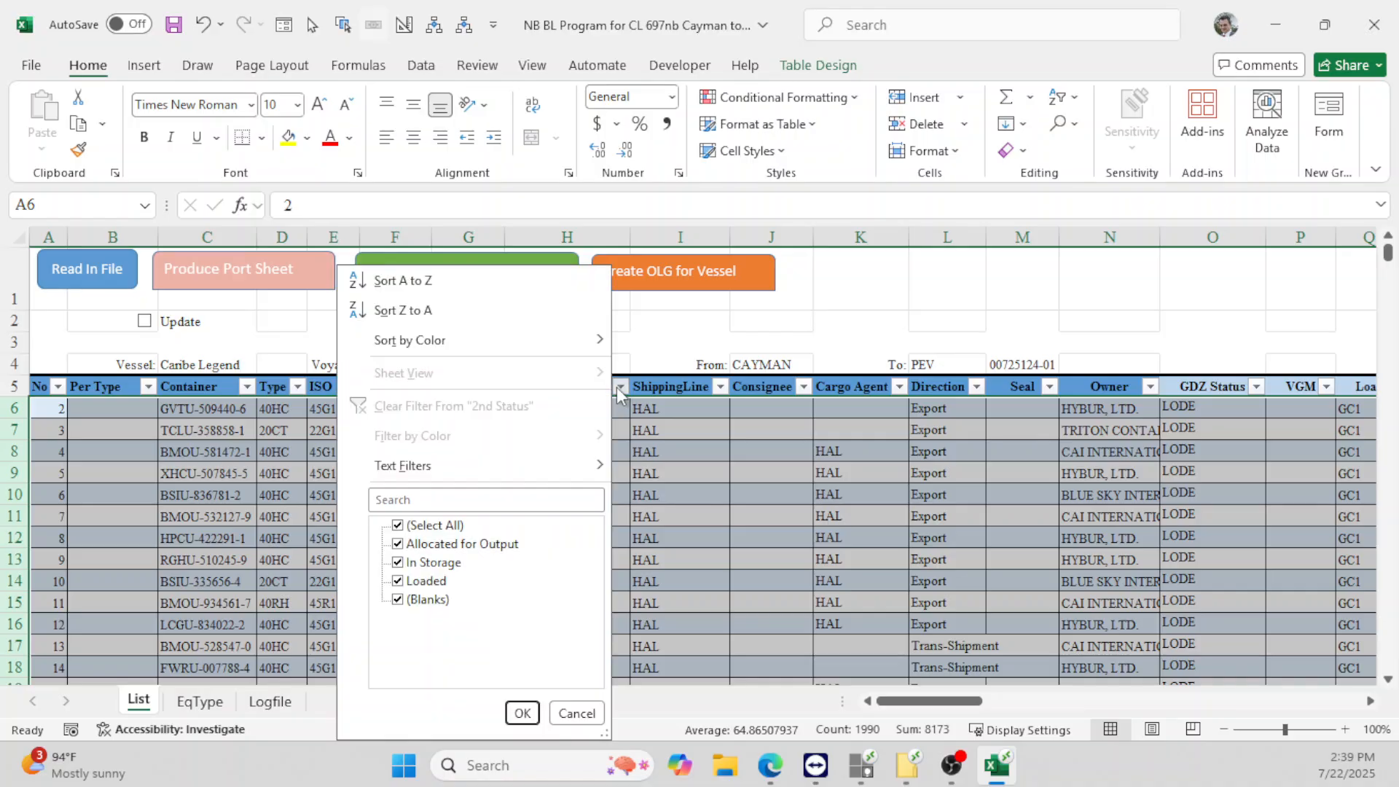
left_click(447, 530)
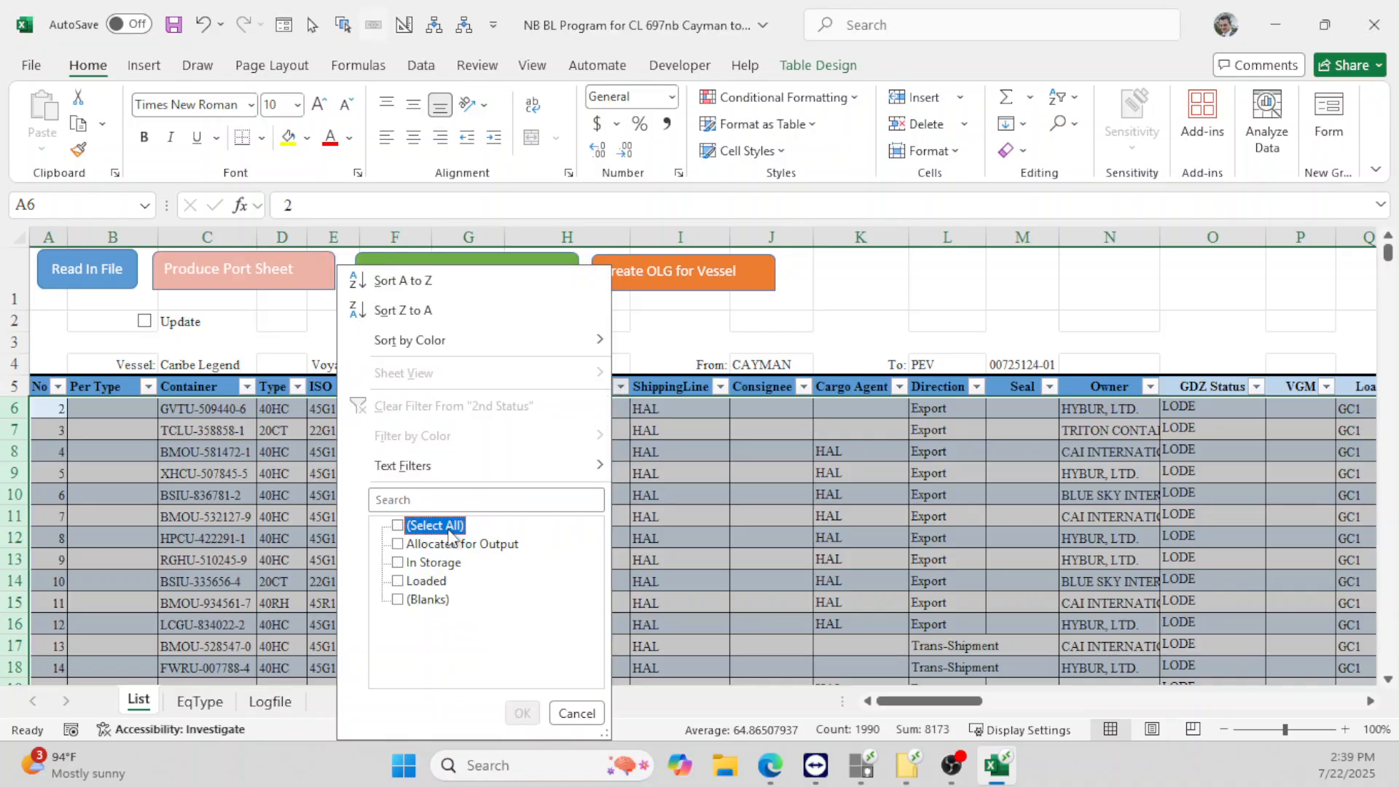
left_click(431, 583)
left_click(522, 713)
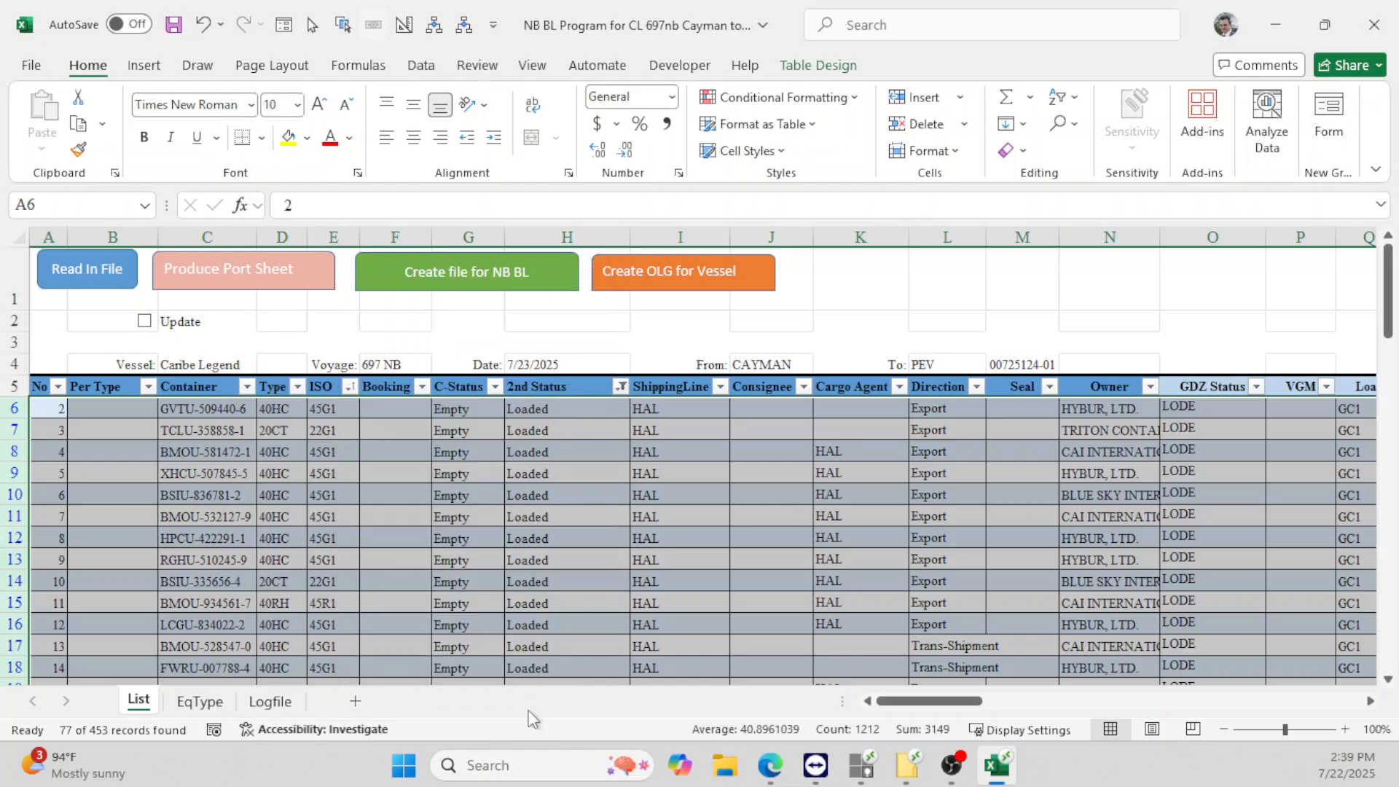
left_click(469, 538)
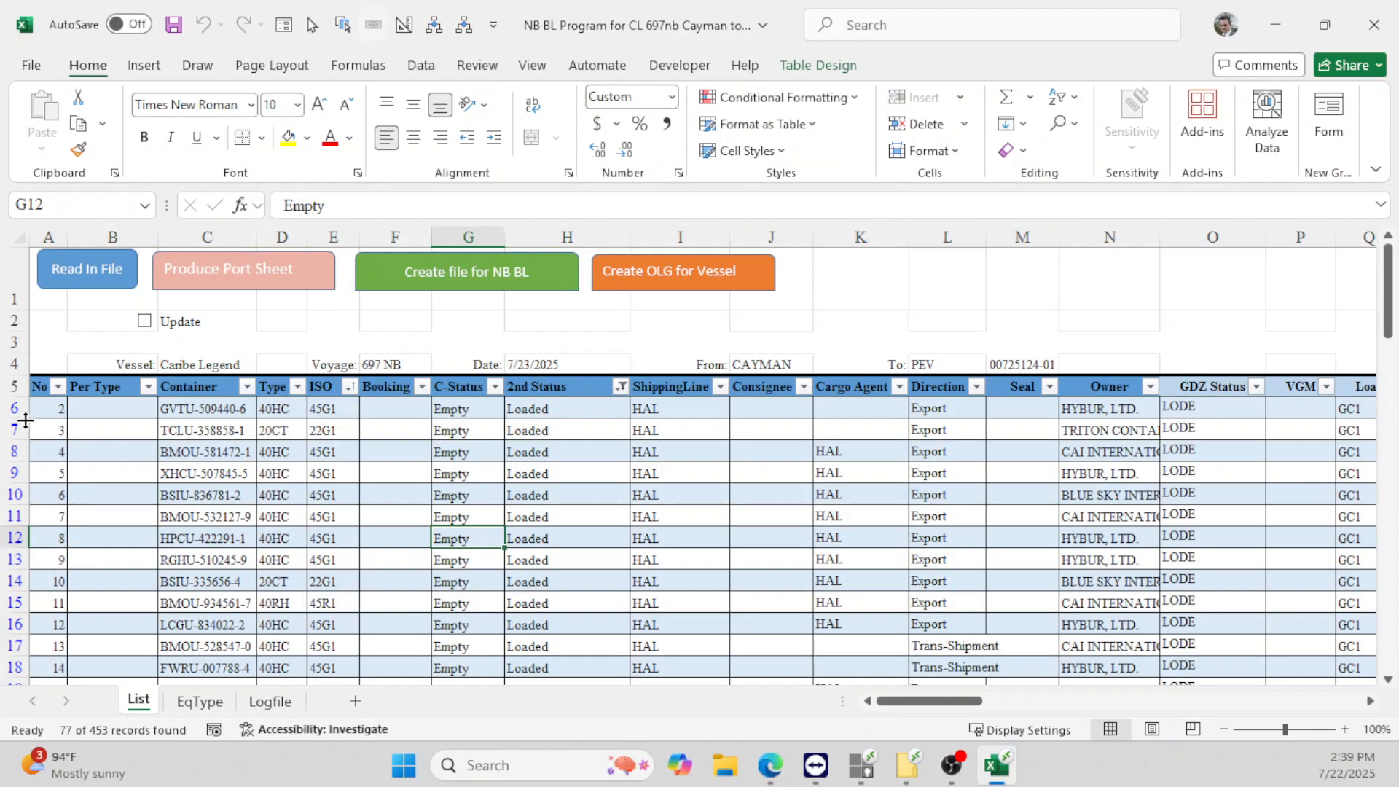
left_click_drag(5, 411, 18, 626)
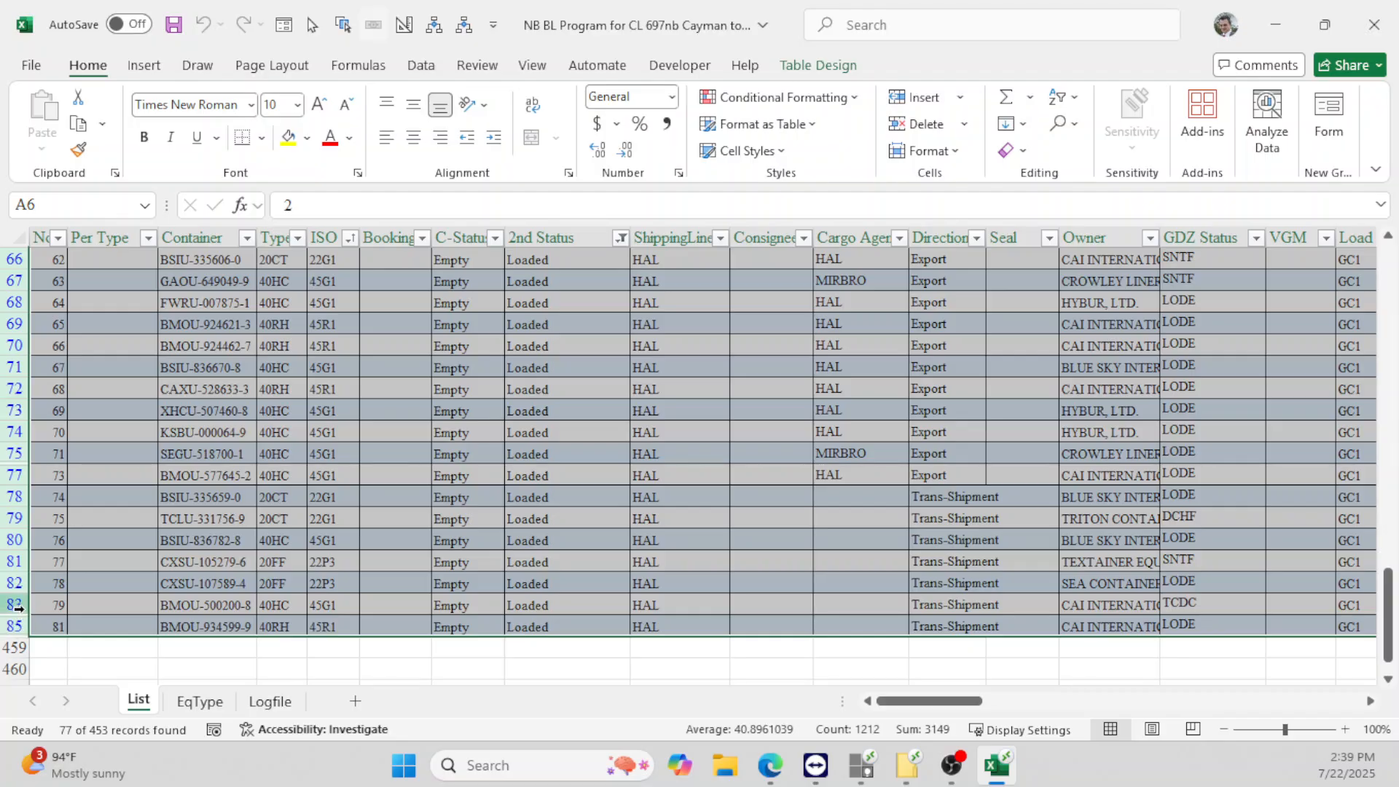
right_click(12, 605)
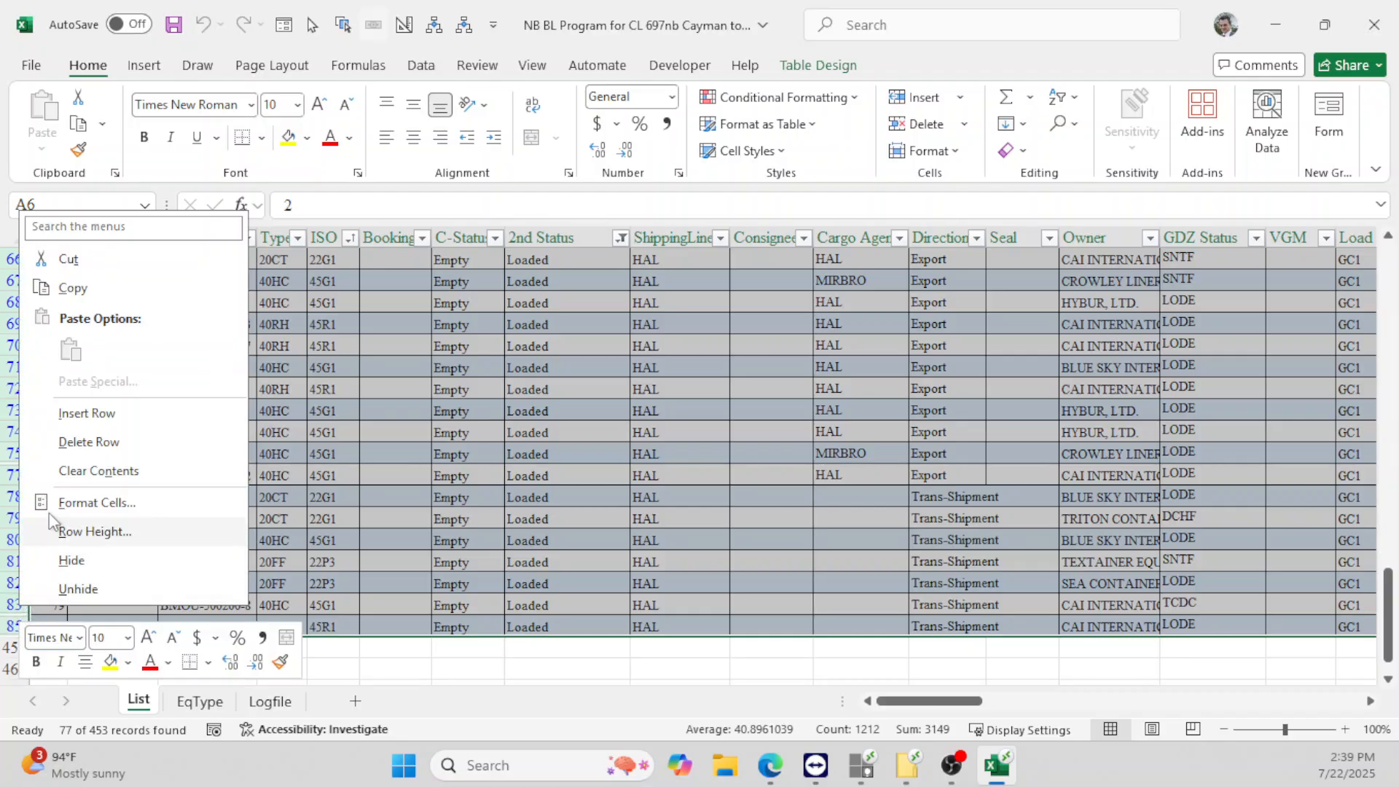
left_click(87, 440)
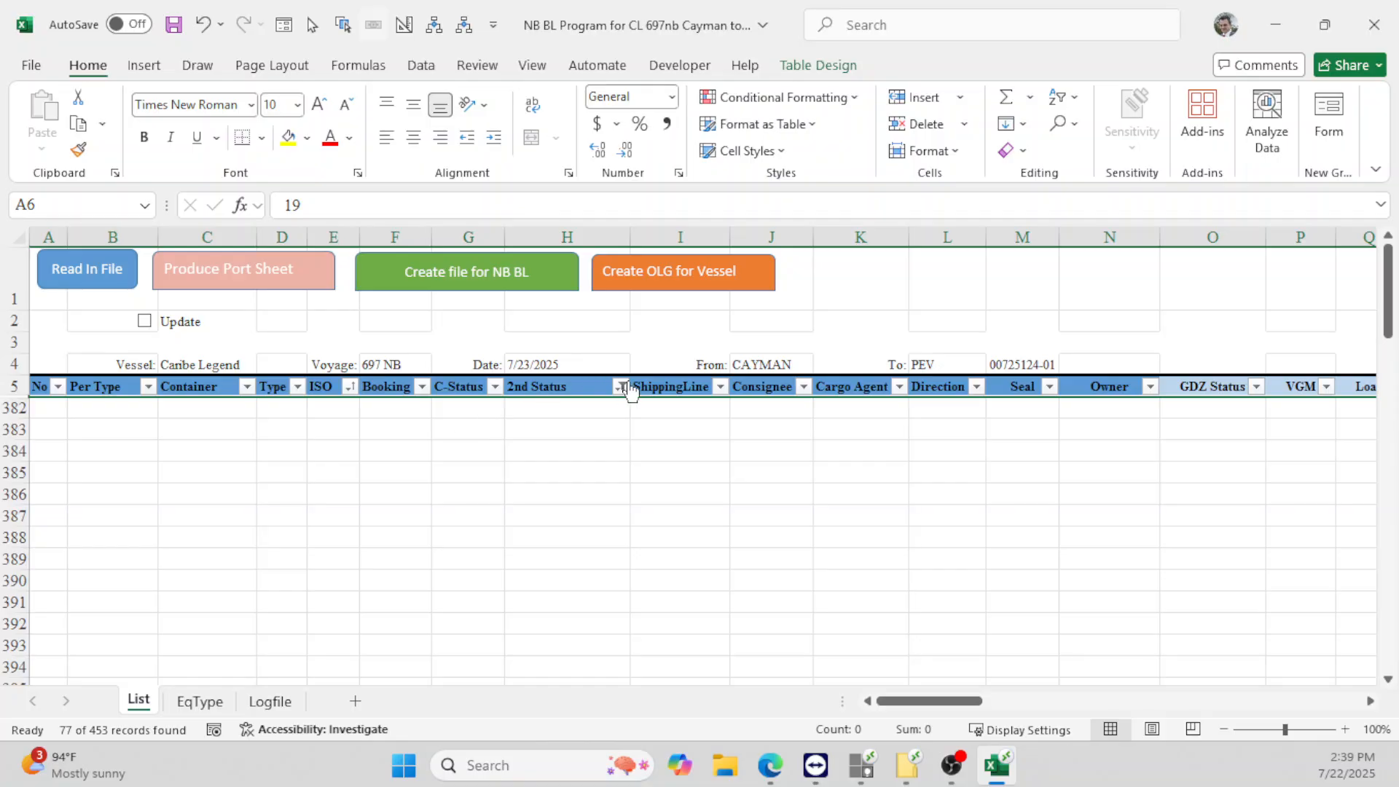
- Reset the 2nd Status filter to Select All and scroll through the remaining In Storage and Allocated rows
left_click(624, 387)
left_click(435, 526)
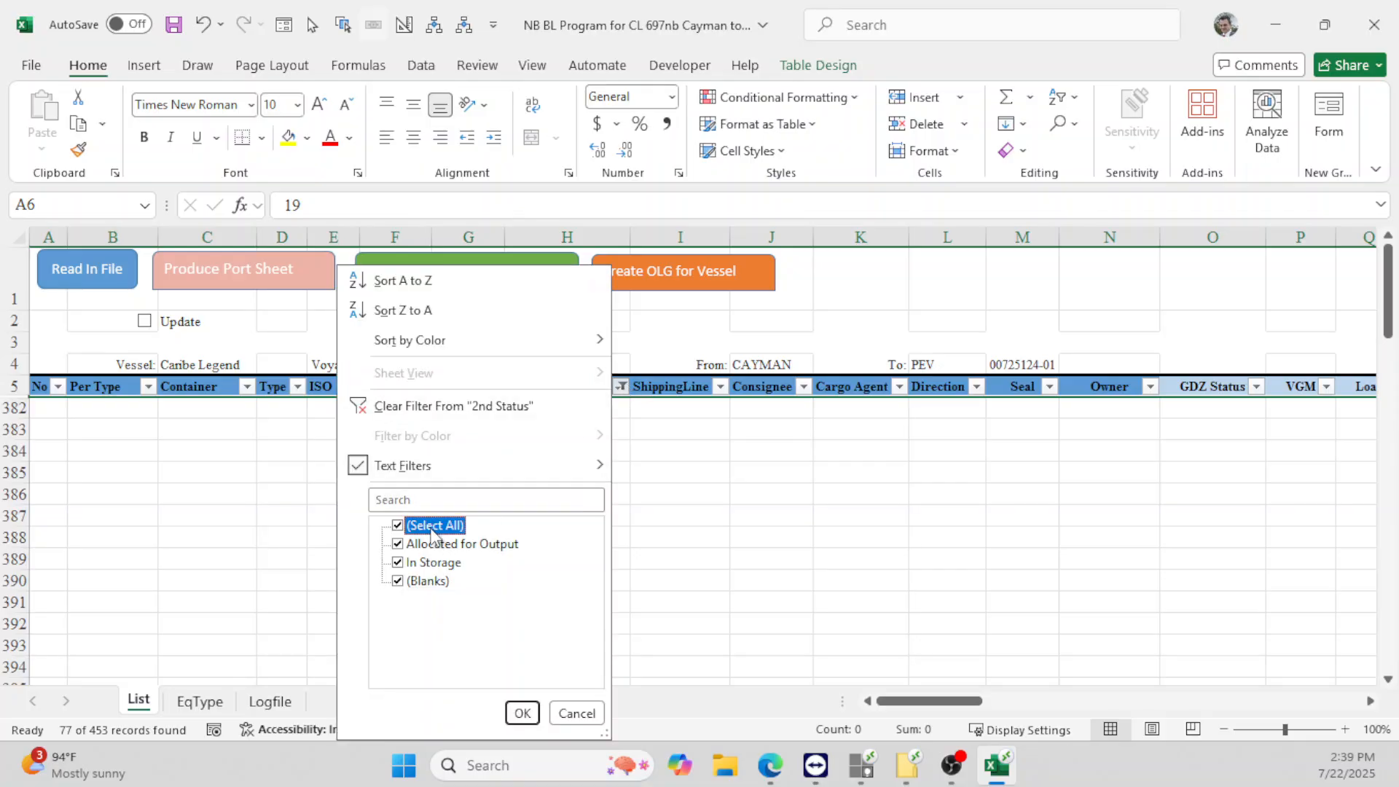
left_click(522, 713)
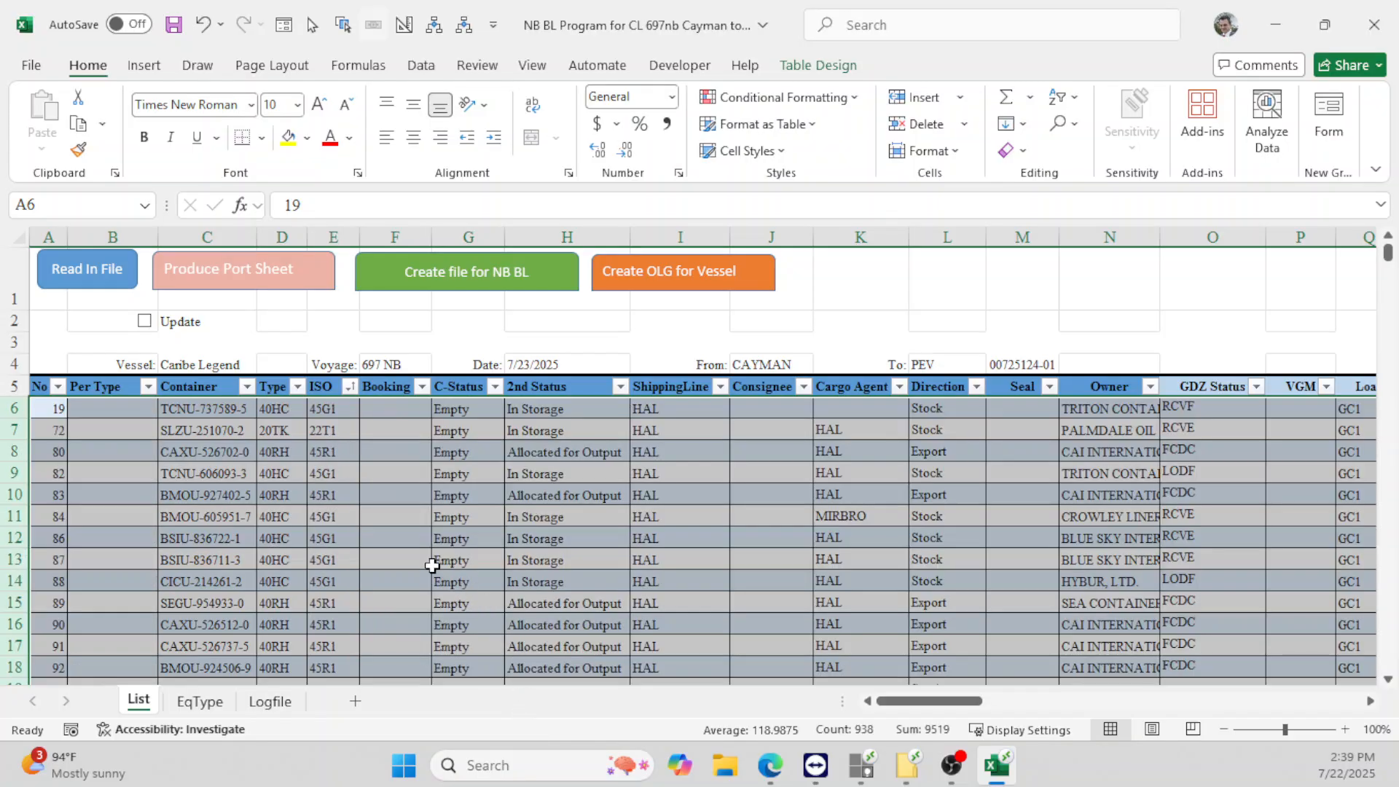
left_click(423, 557)
scroll(231, 437, "down", 11)
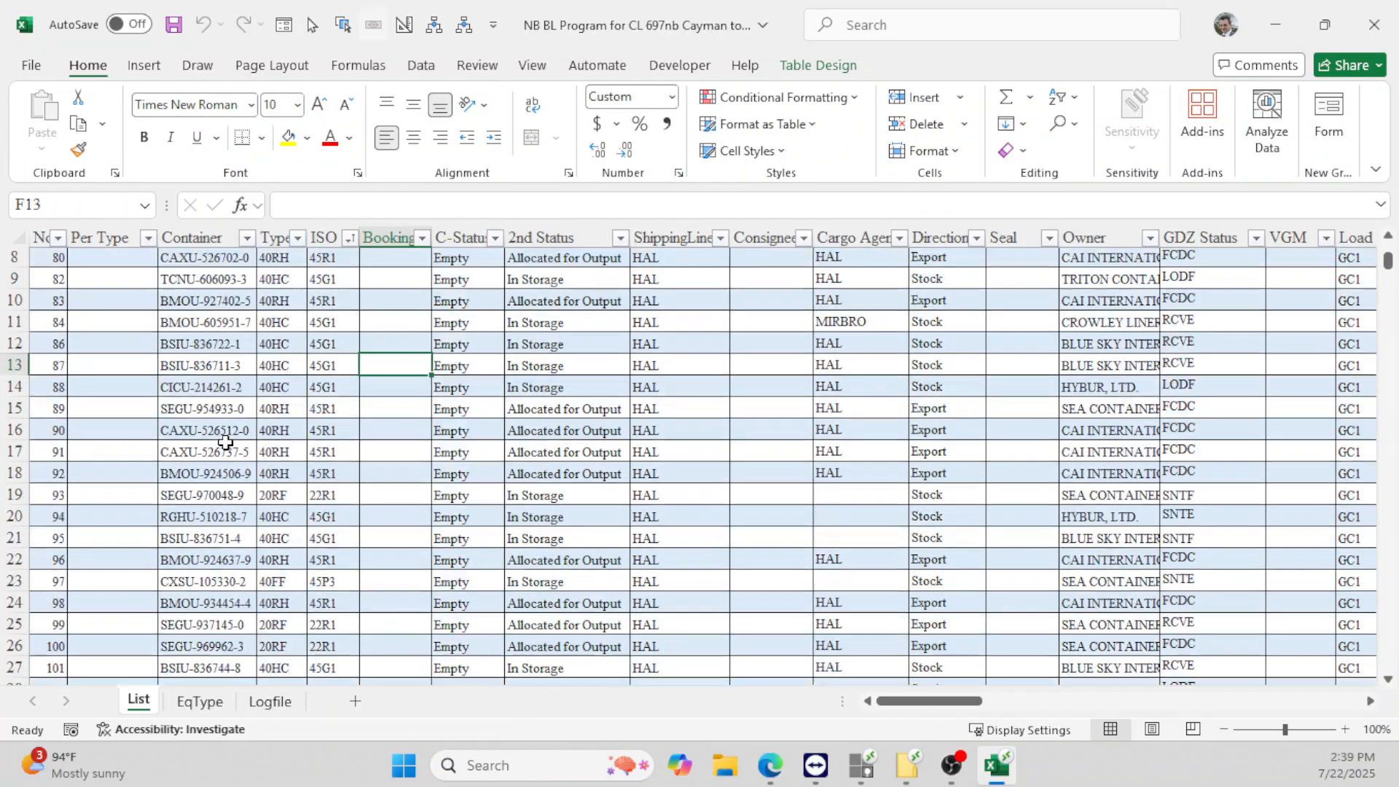
scroll(221, 448, "down", 3)
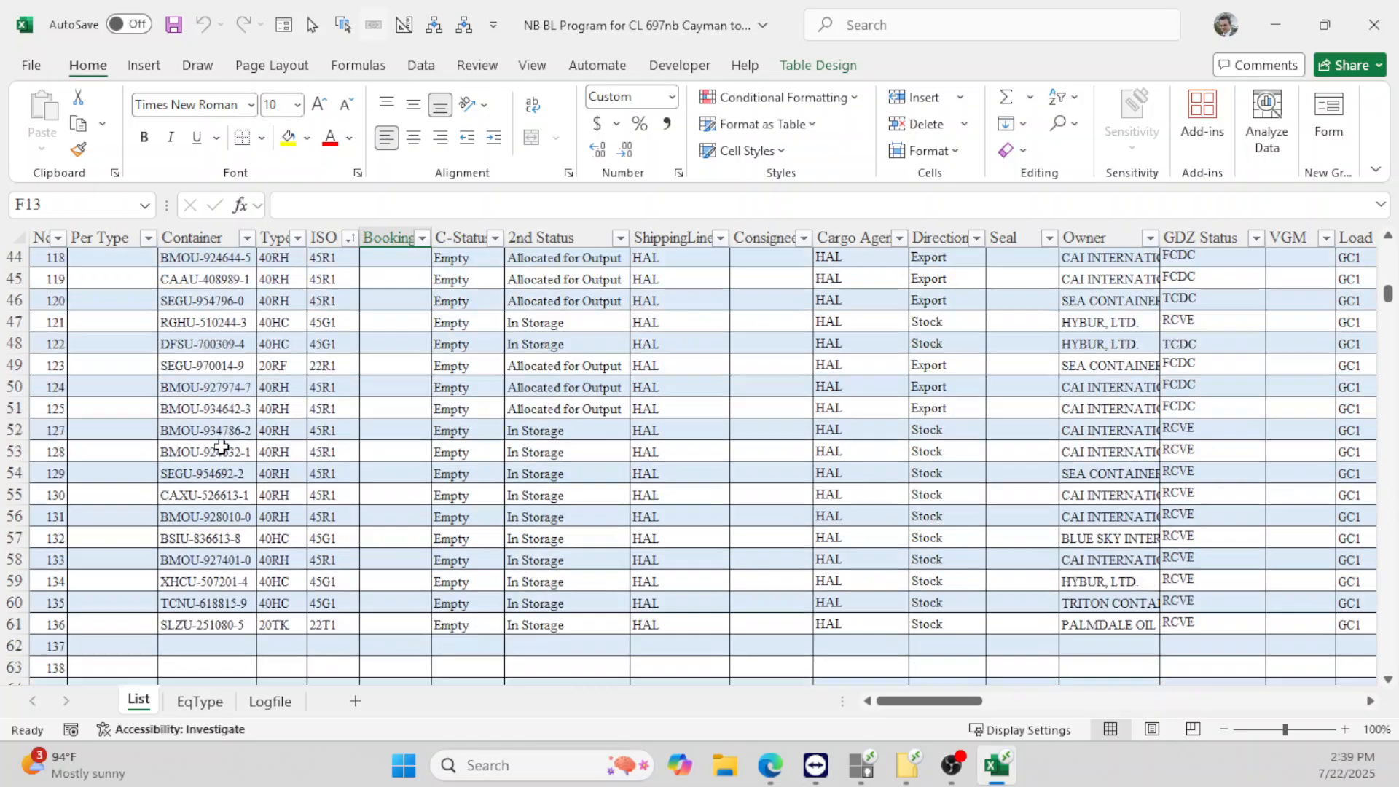
scroll(222, 447, "up", 6)
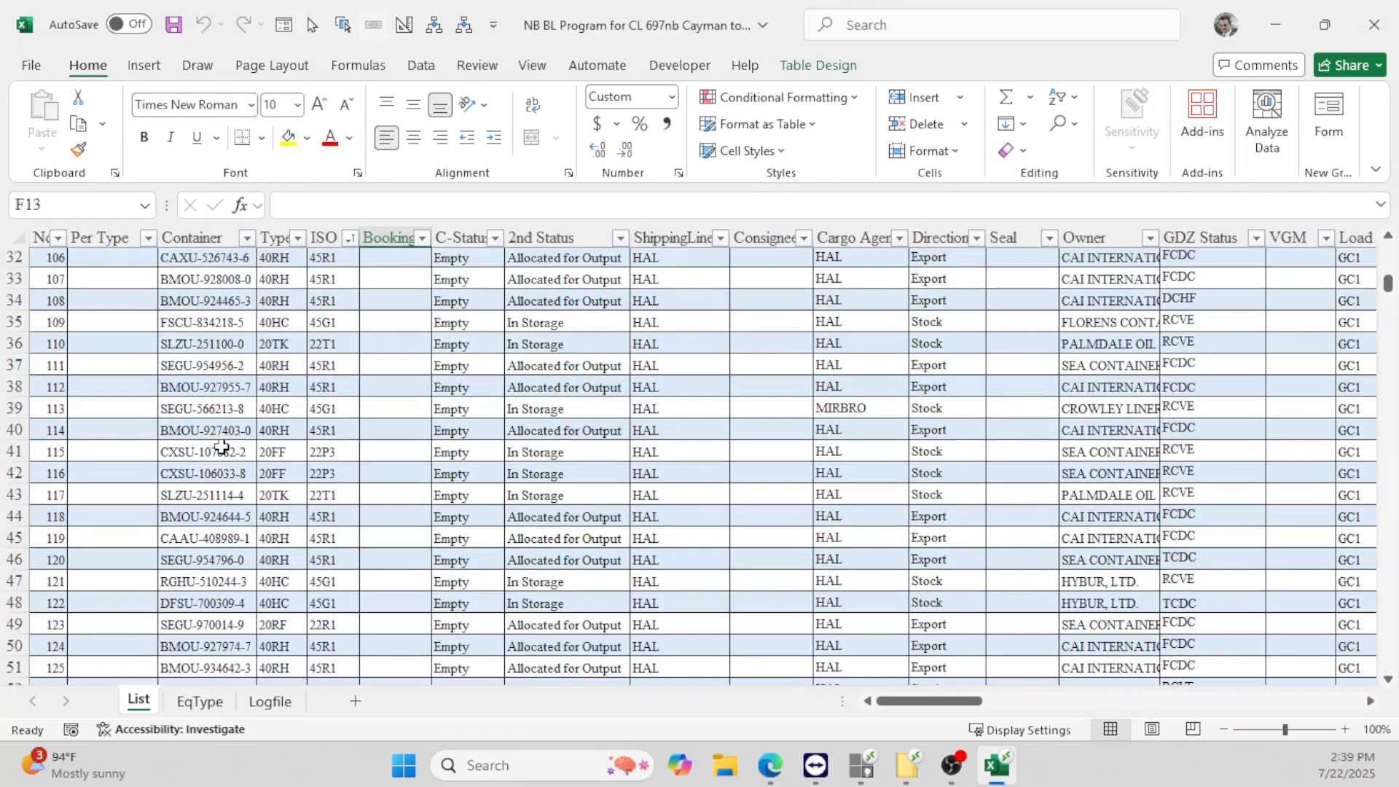
scroll(221, 446, "up", 8)
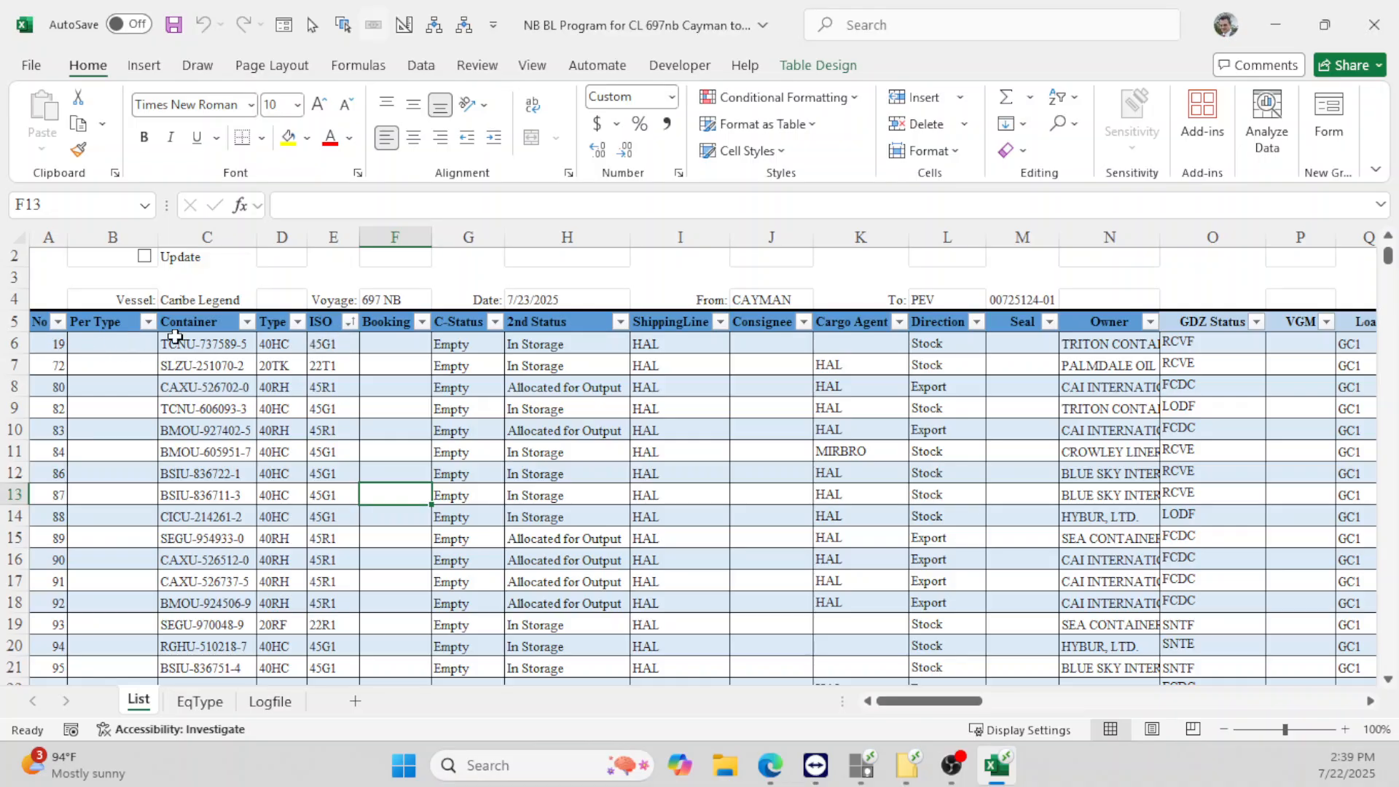
- Sort the table by ISO from A to Z
left_click(350, 322)
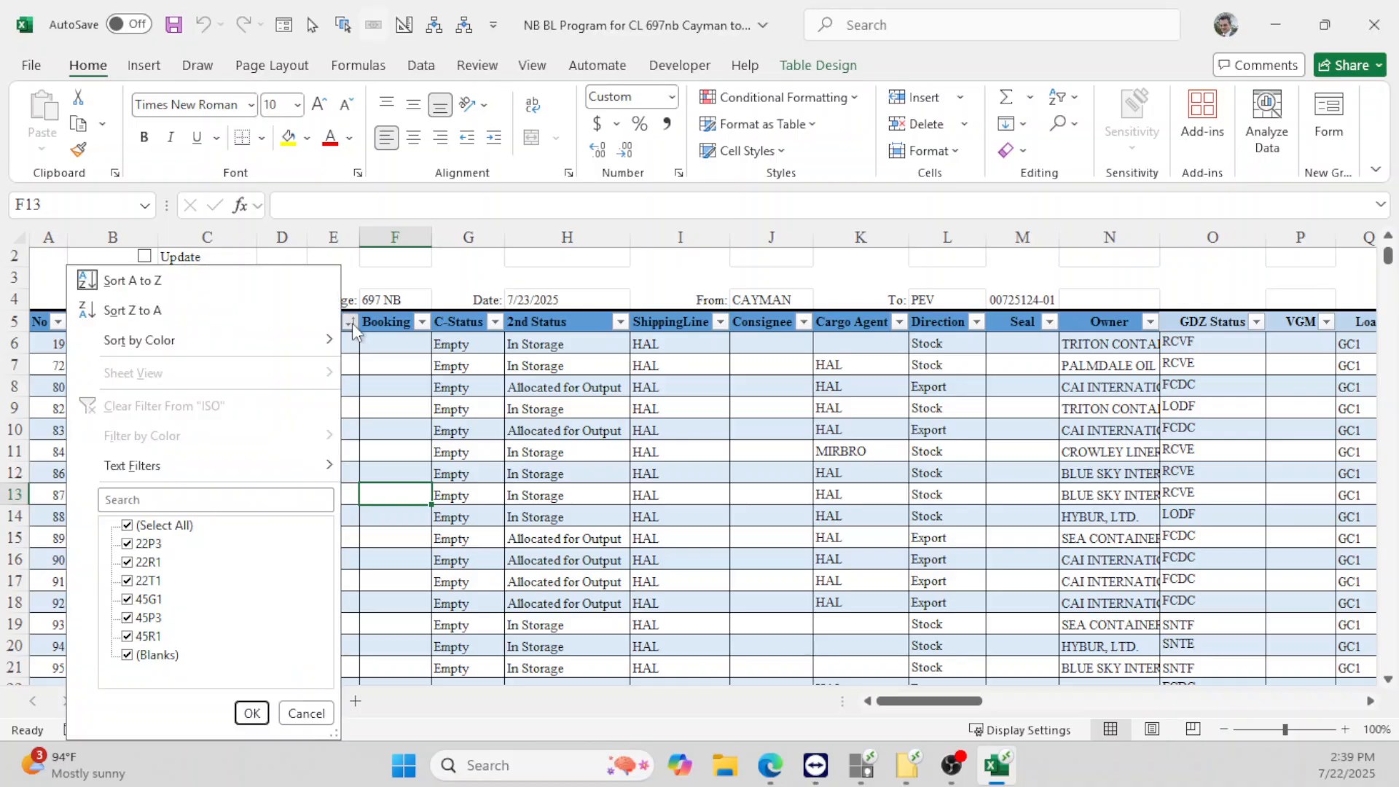
left_click(188, 283)
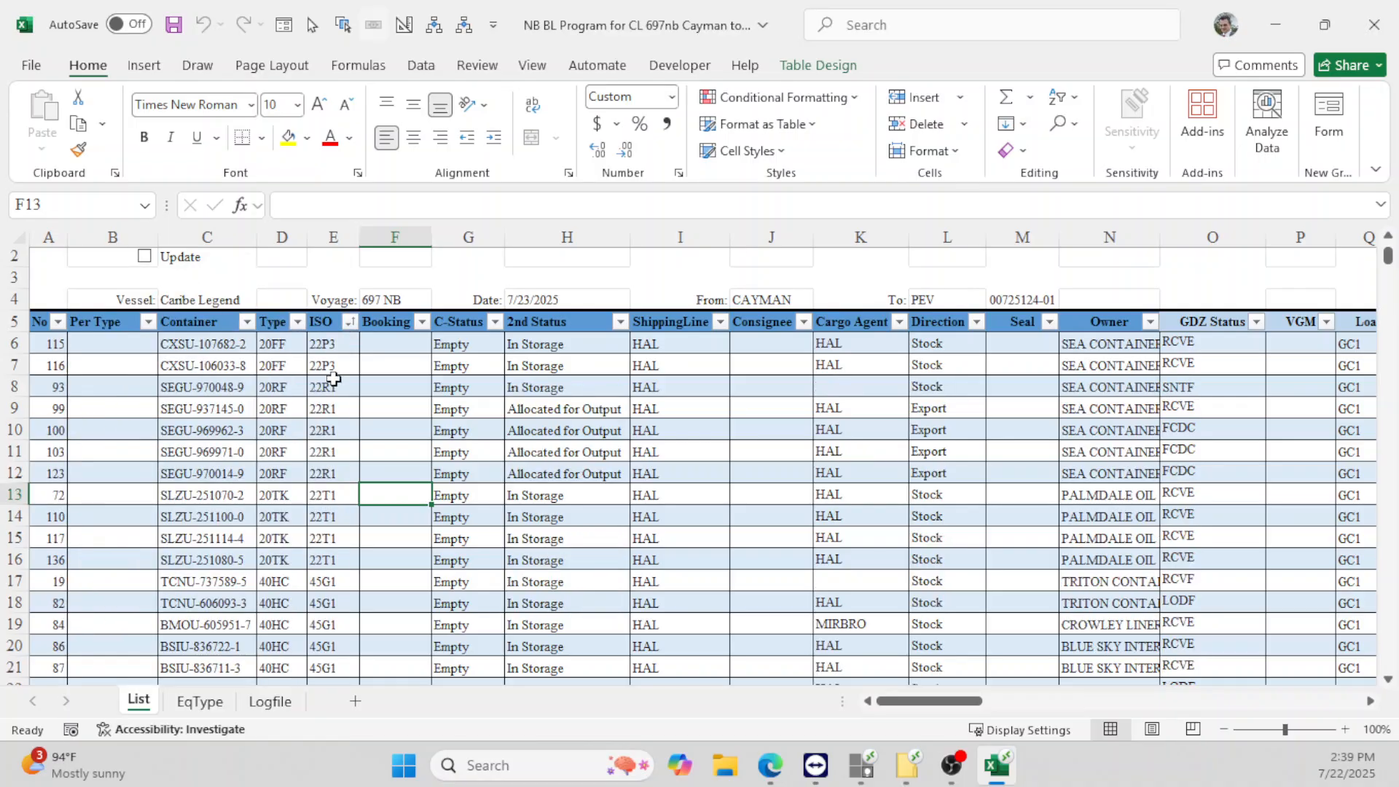
scroll(334, 361, "up", 1)
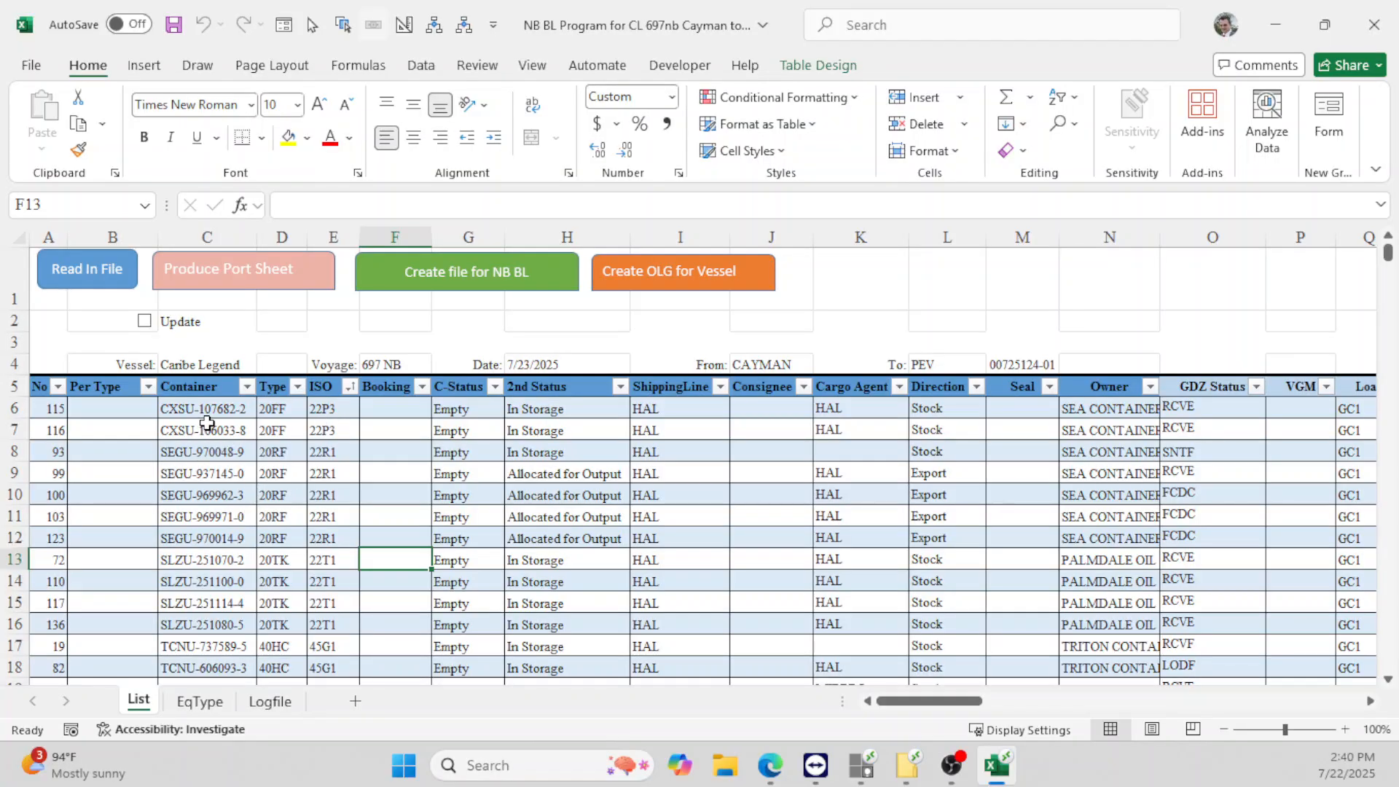
- Select the table from the No header across to Column2 and down to the last row
left_click(43, 390)
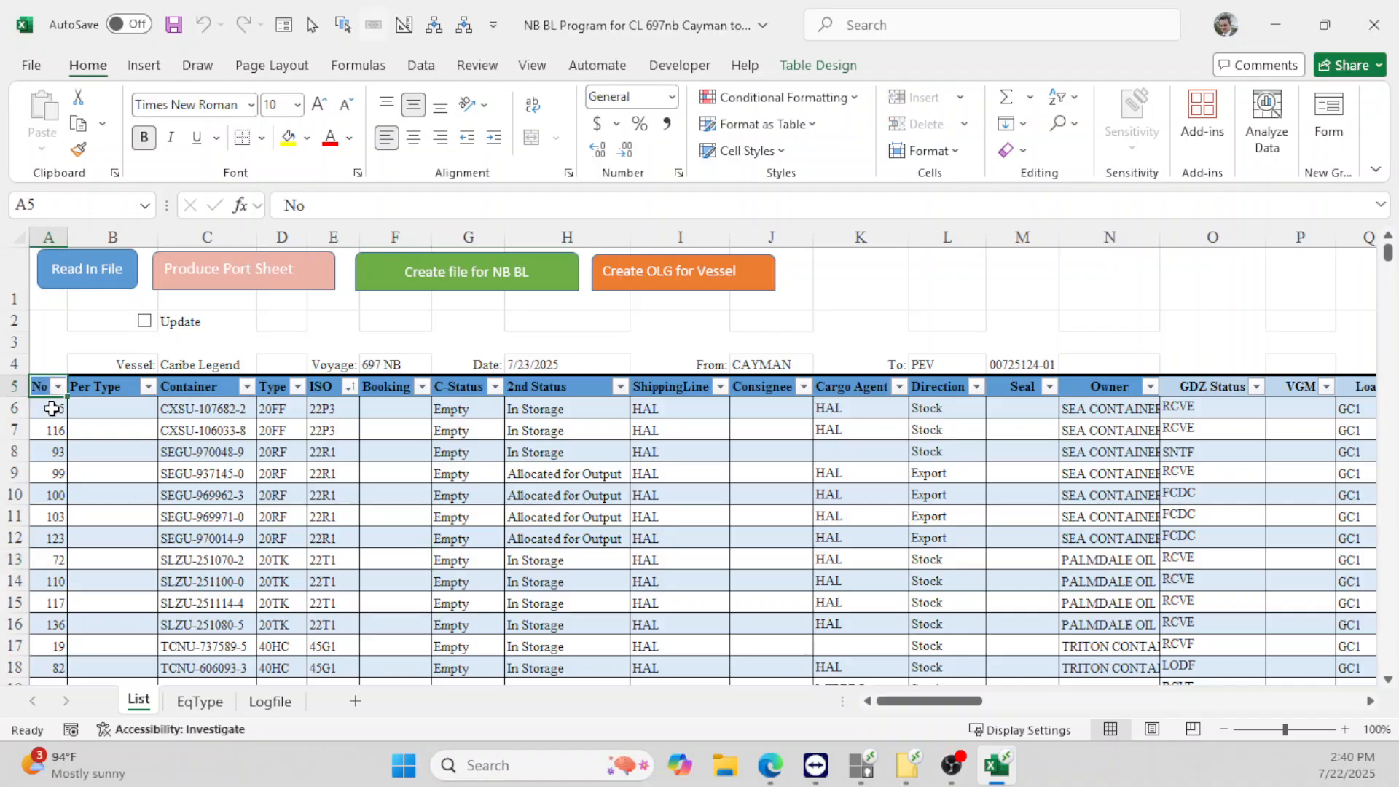
key("shift+Right")
key("shift+Right")
key("shift+Right")
key("shift+Right")
key("shift+Right")
key("shift+Right")
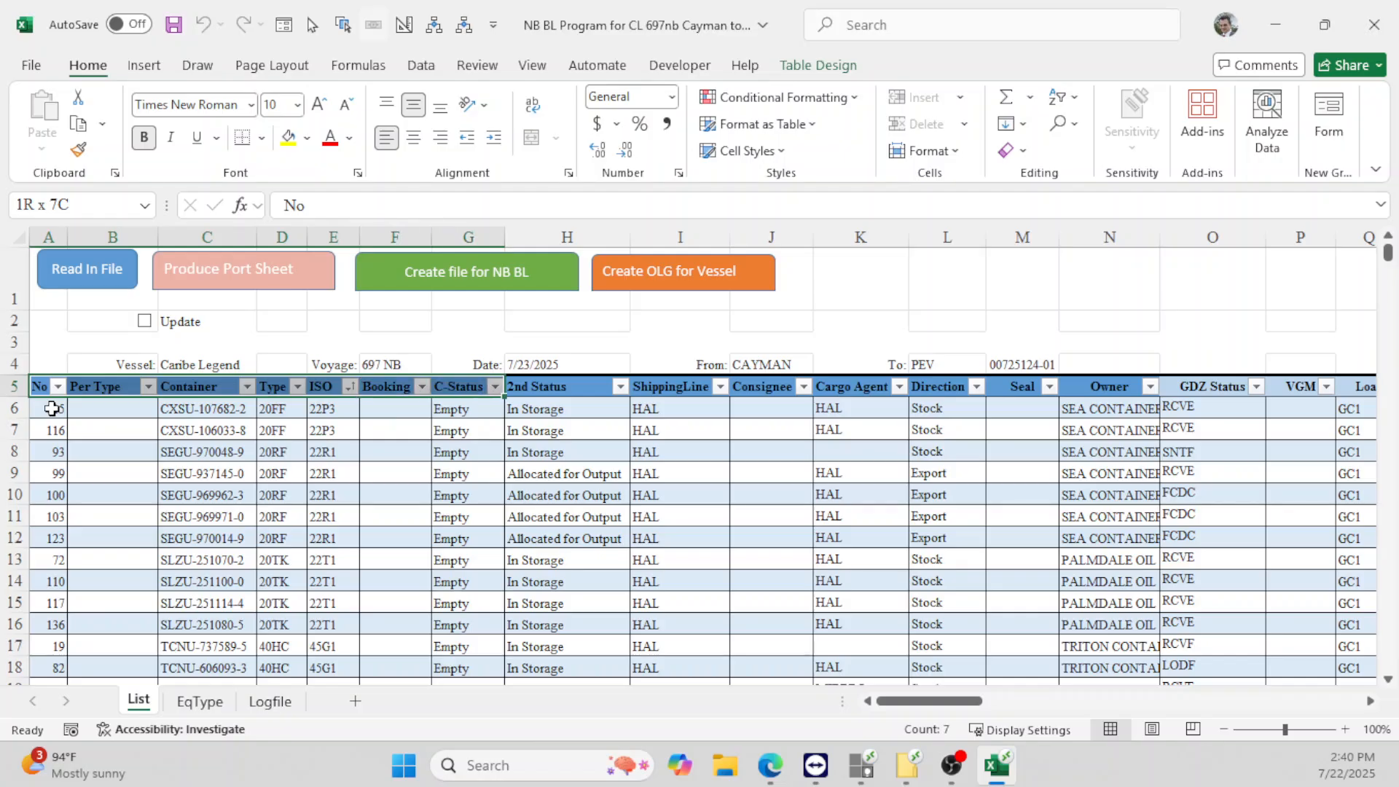
key("shift+Right")
key("shift+Right")
key("shift+Right")
key("shift+Right")
key("shift+Right")
key("shift+Right")
key("shift+Right")
key("shift+Right")
key("shift+Right")
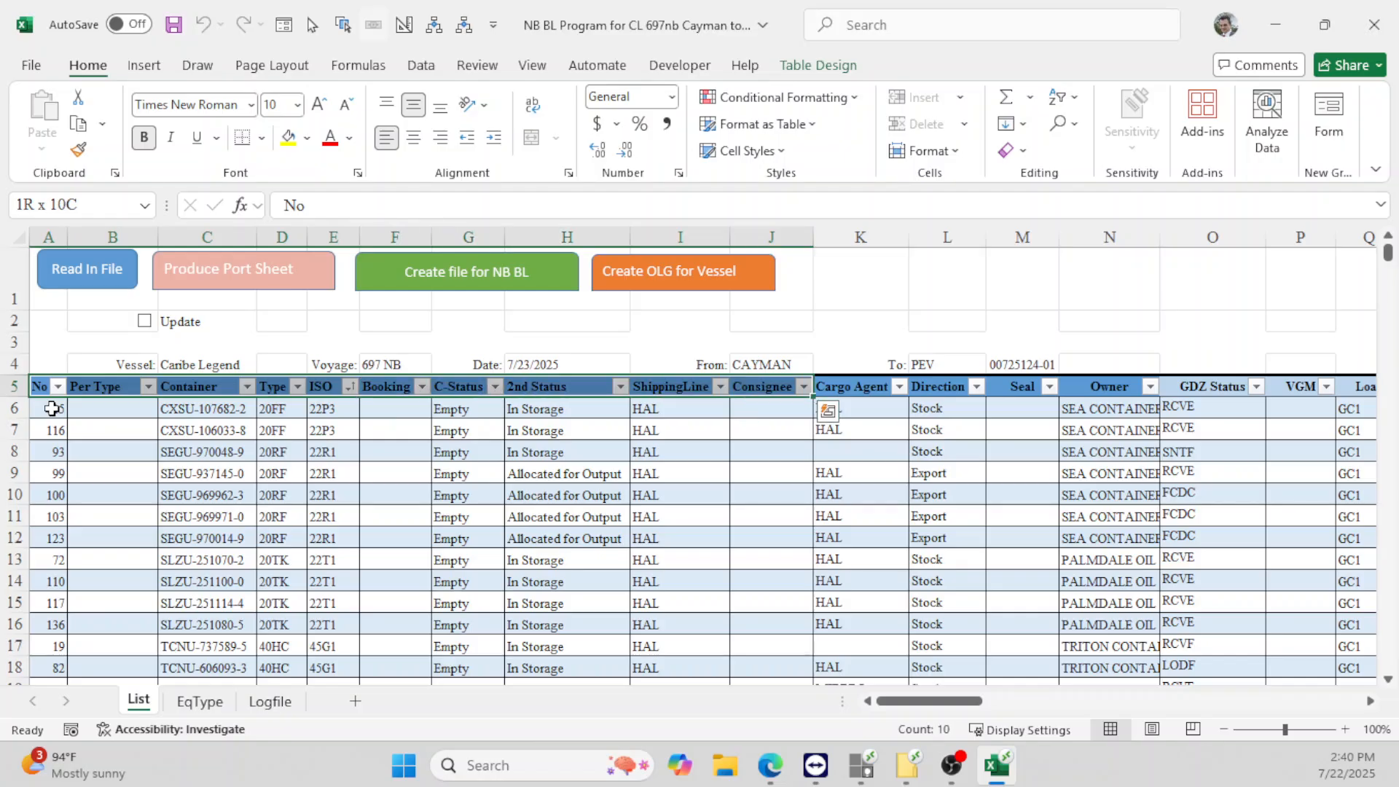
key("shift+Right")
key("shift+Right")
key("shift+Right")
key("shift+Right")
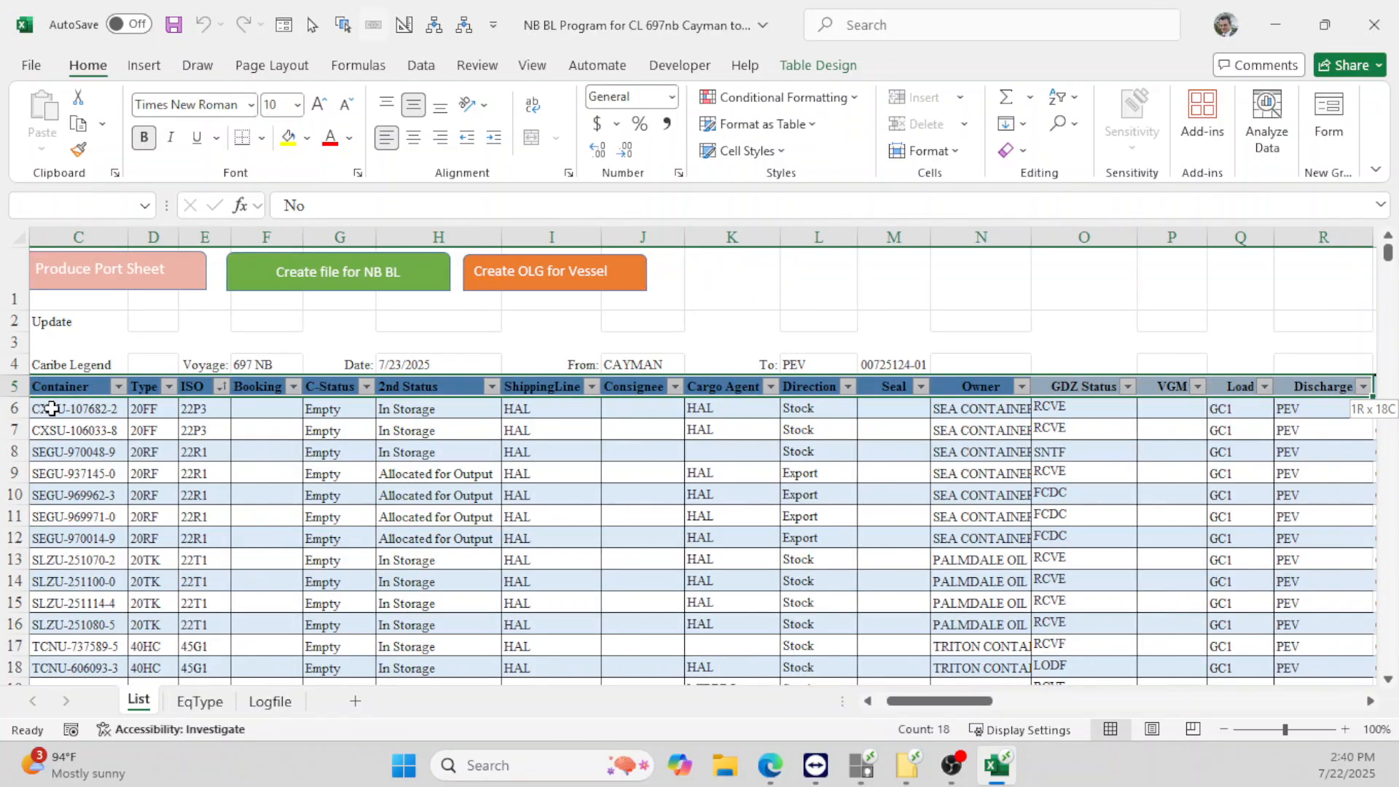
key("shift+Left")
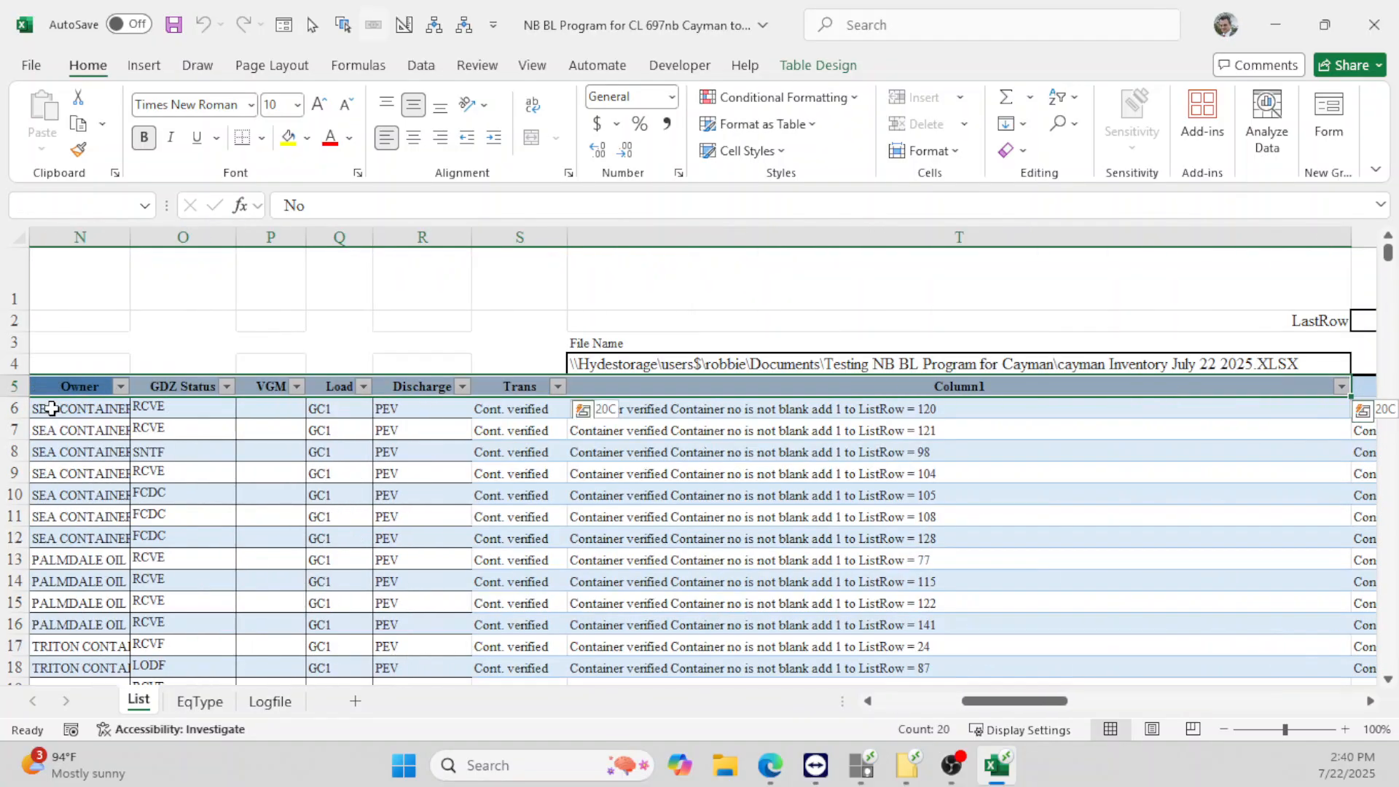
key("shift+Down")
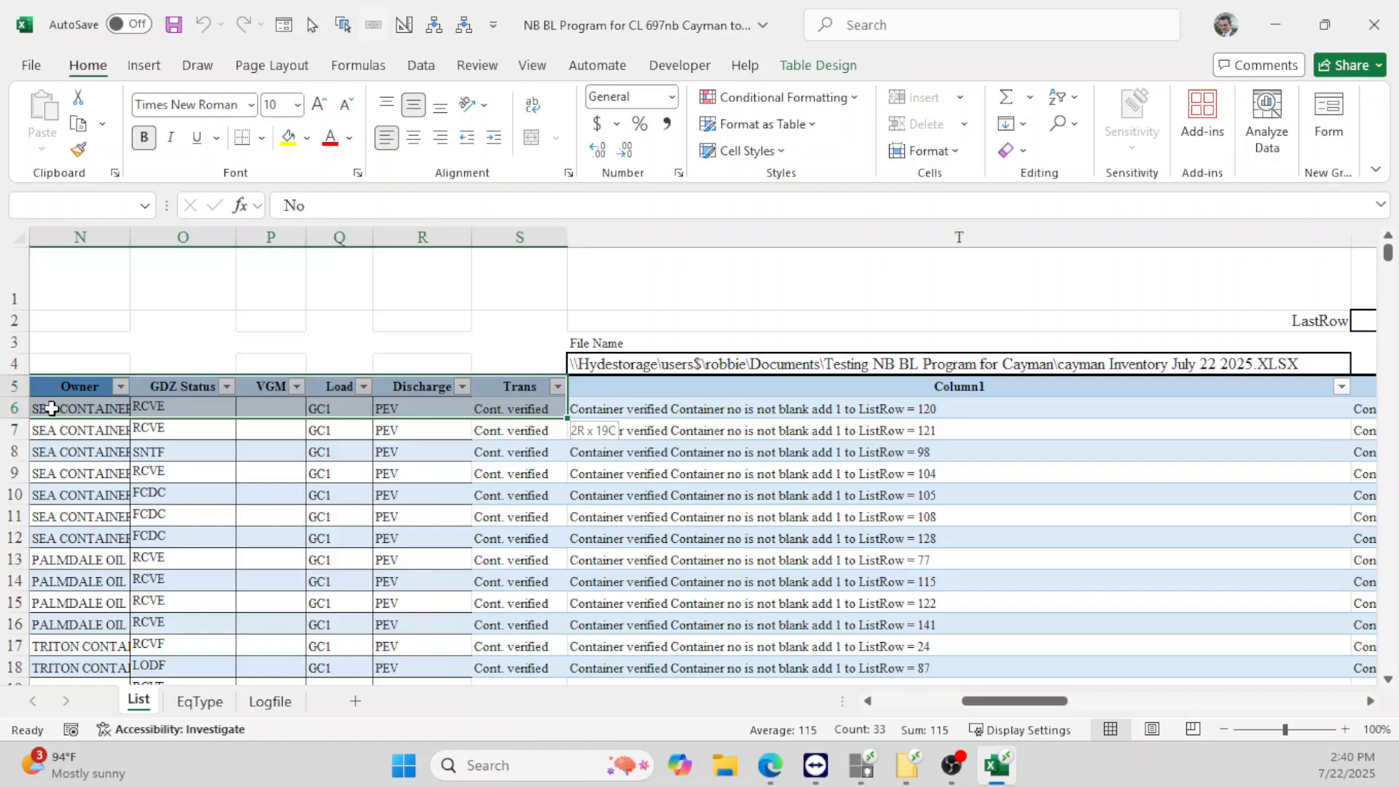
key("shift+Down")
key("shift+Right")
key("shift+Right")
key("shift+Right")
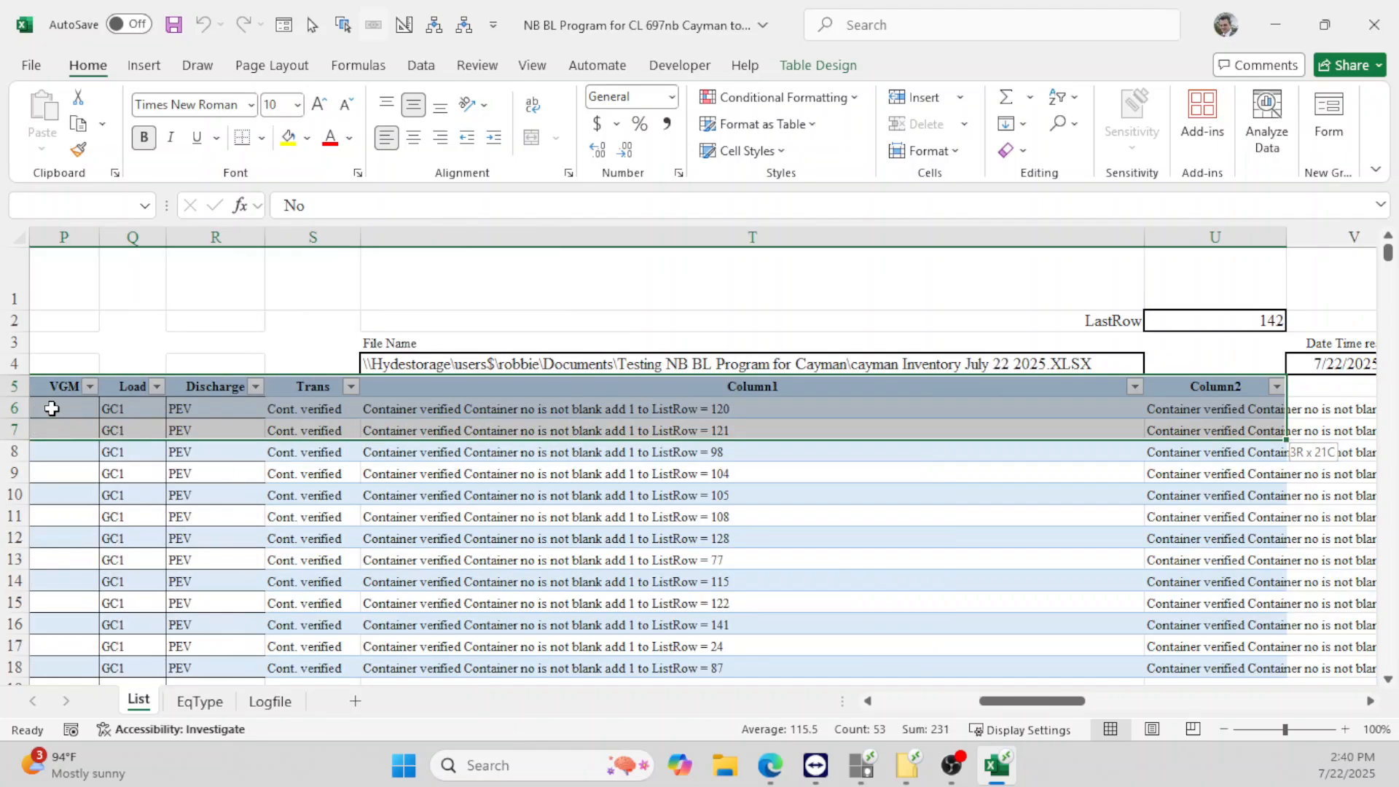
key("shift+Left")
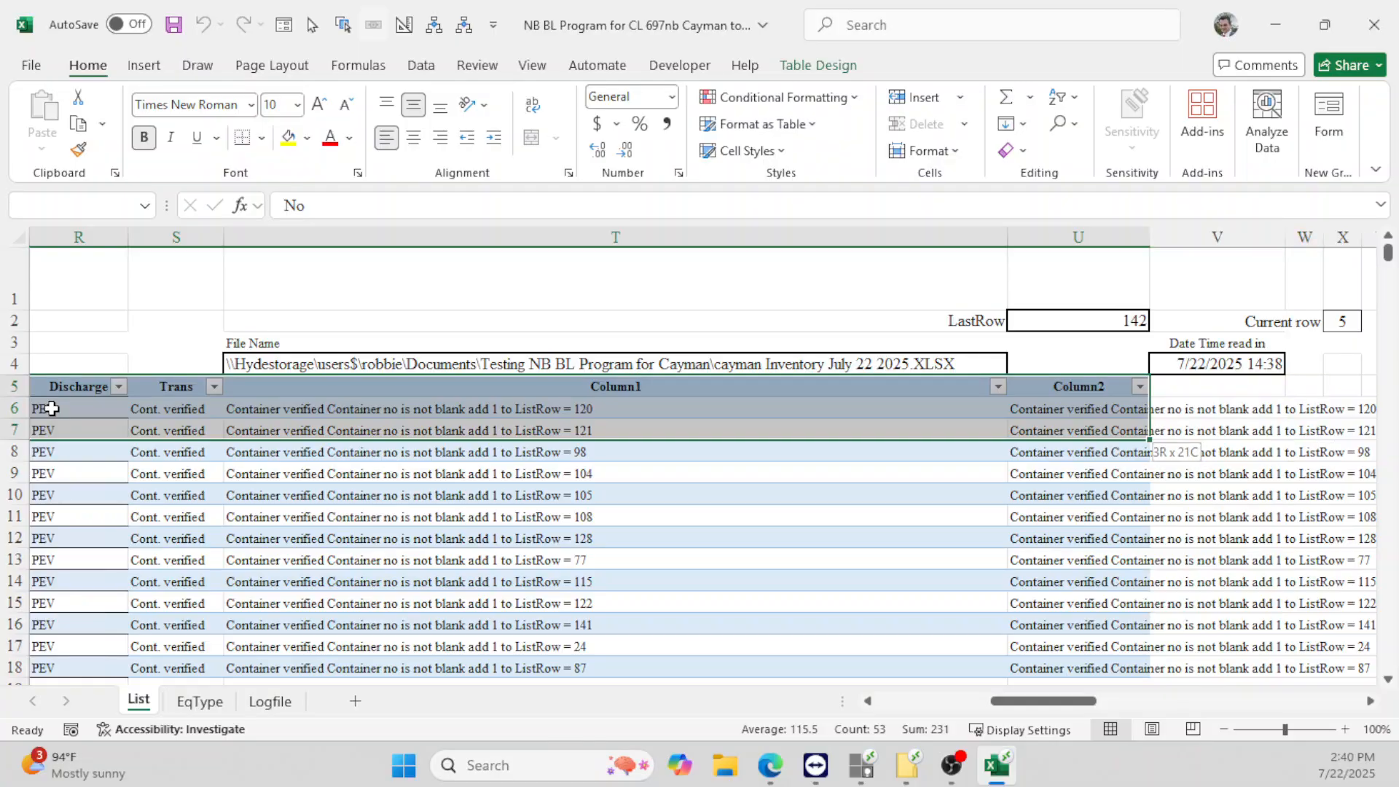
key("shift+Down")
key("ctrl+shift+Down")
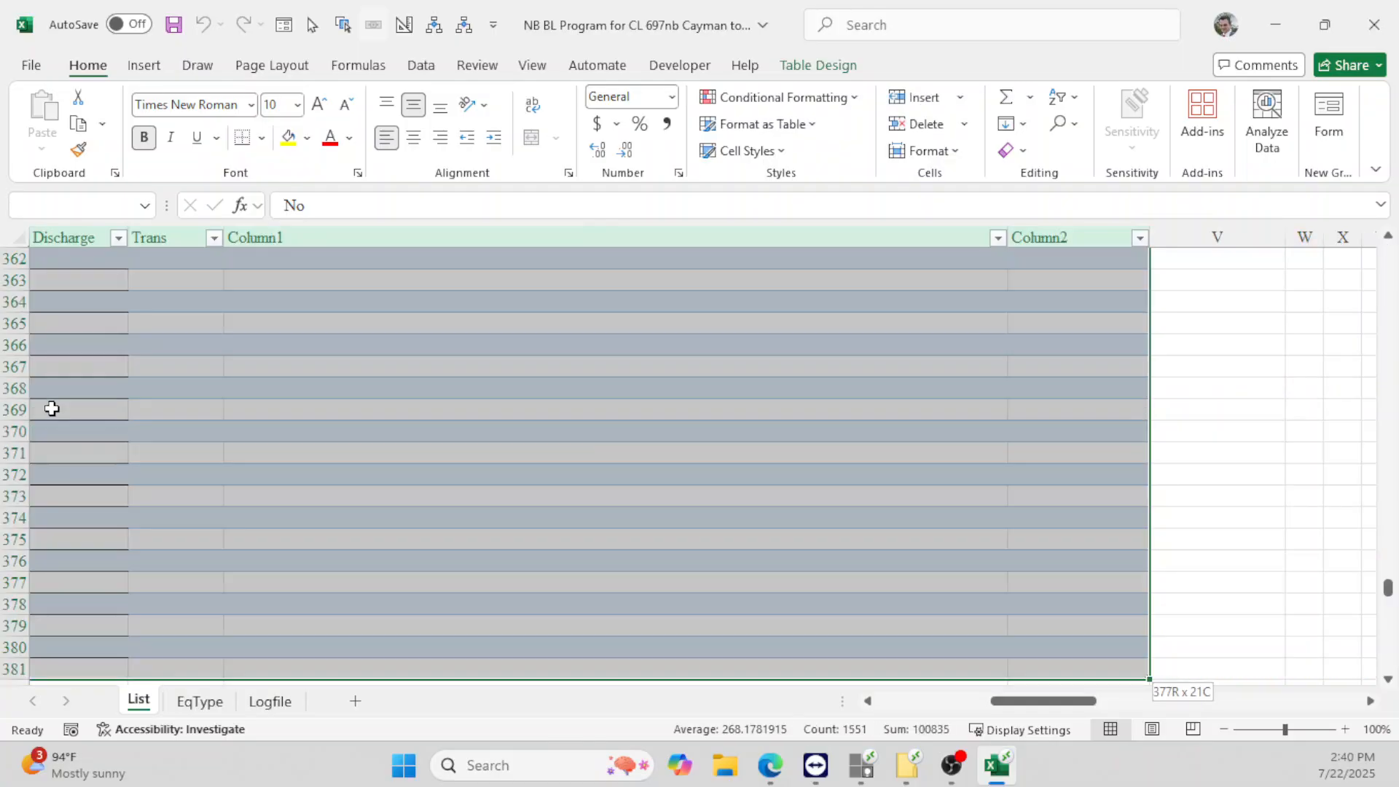
- Apply a Custom Sort by ISO, then by Container
right_click(89, 441)
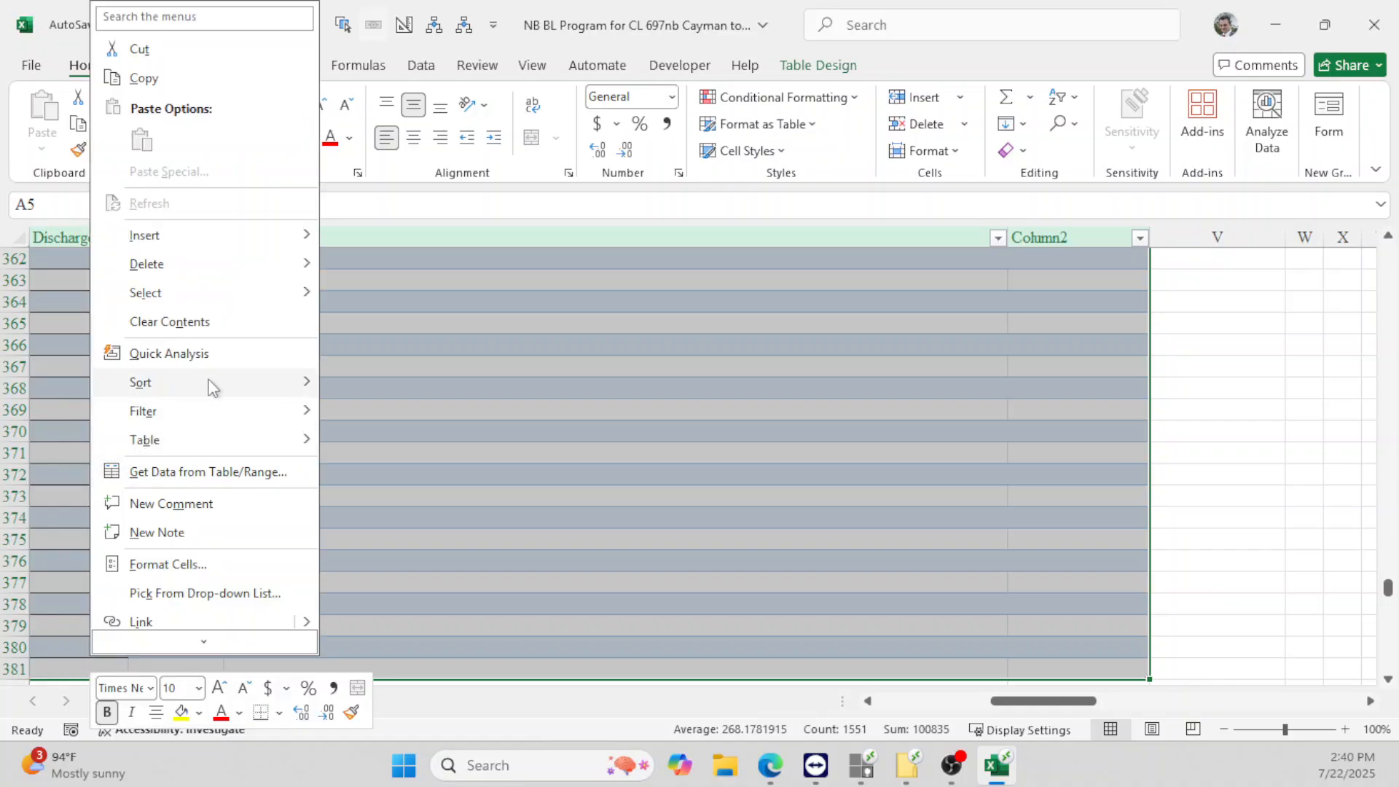
mouse_move(209, 382)
left_click(387, 529)
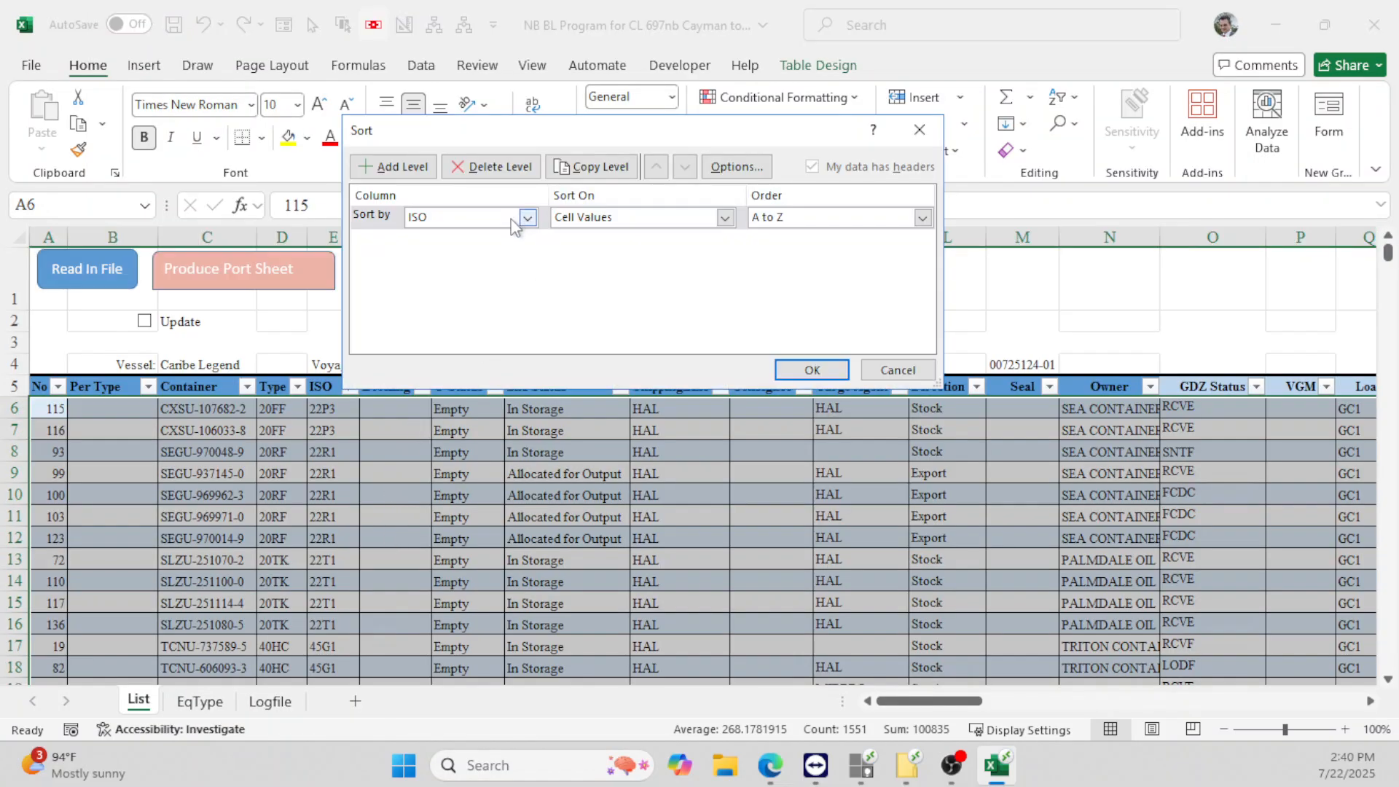
left_click(421, 167)
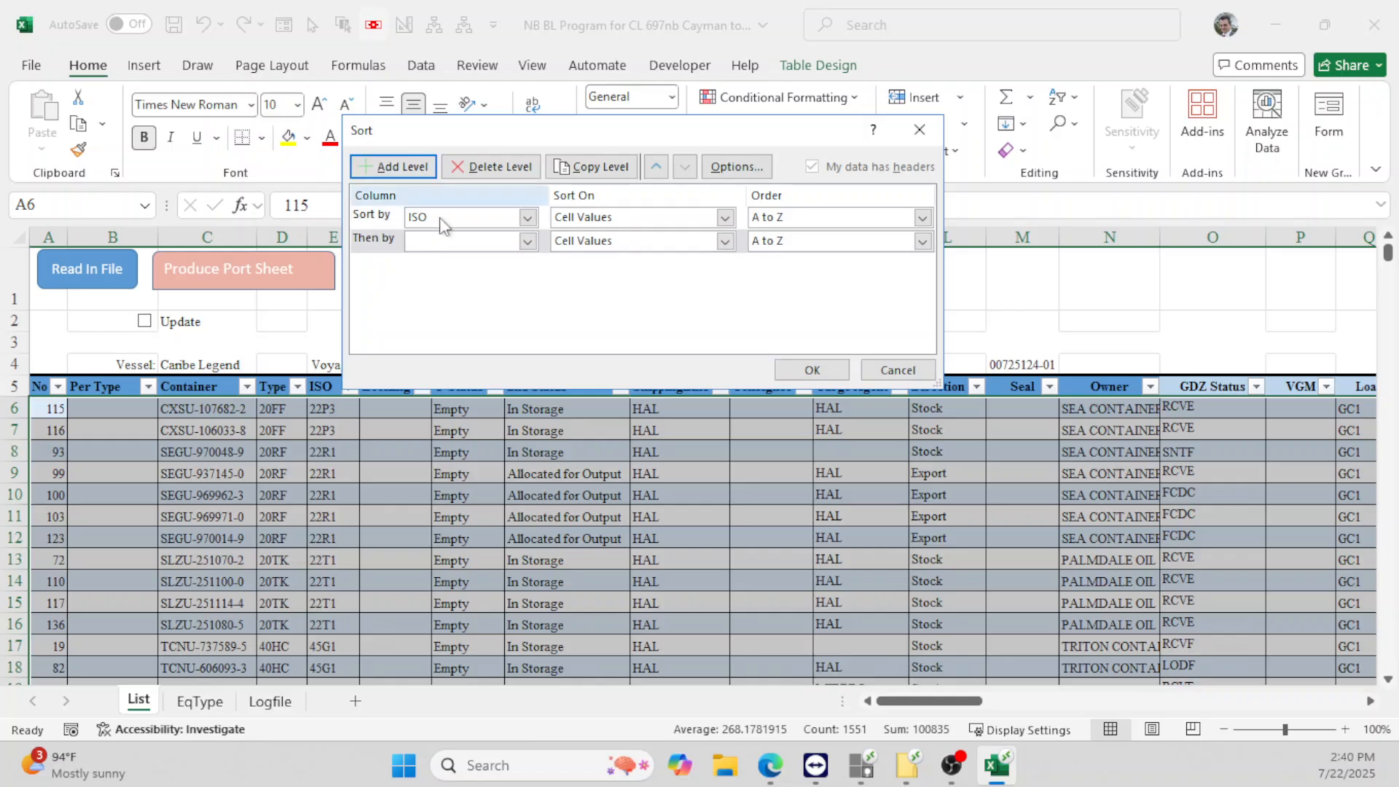
left_click(444, 241)
left_click(455, 288)
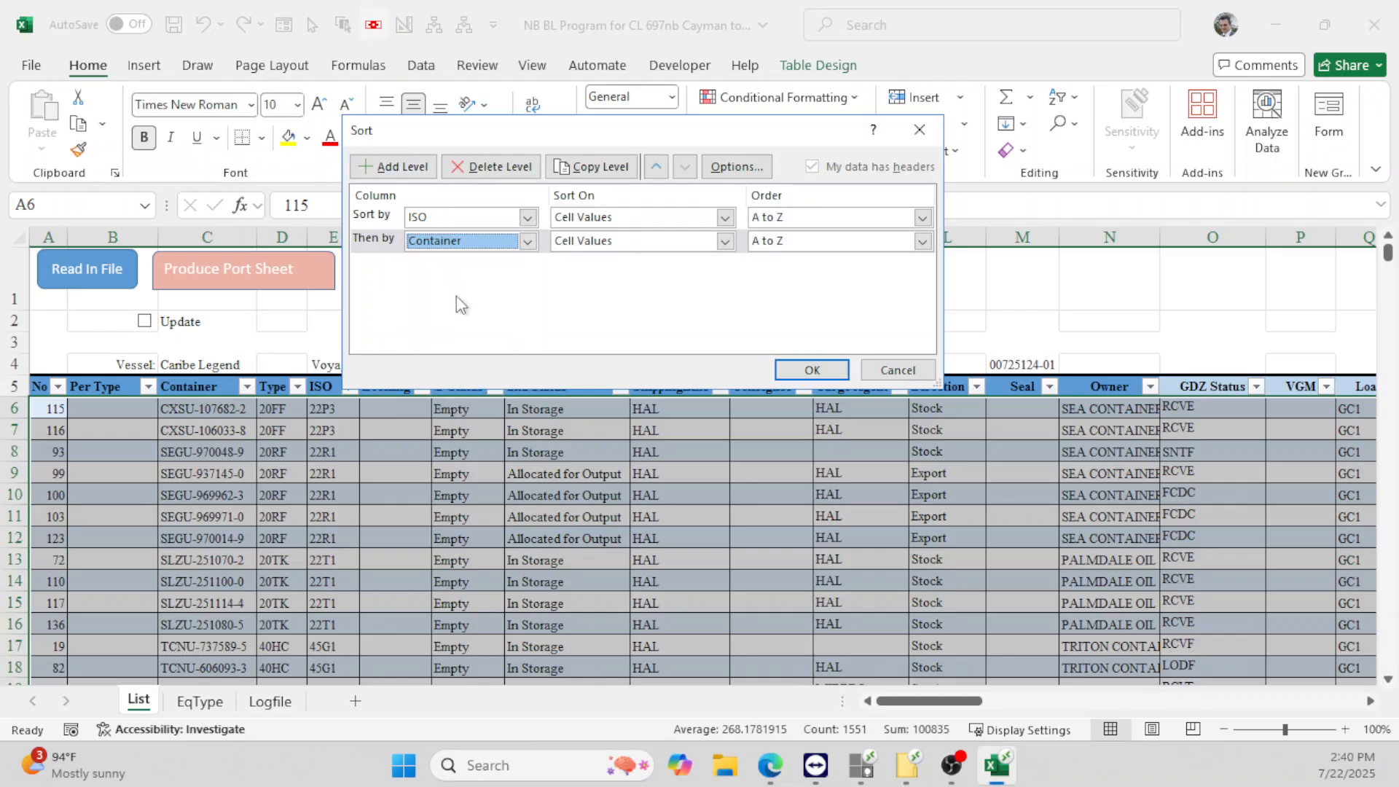
left_click(804, 374)
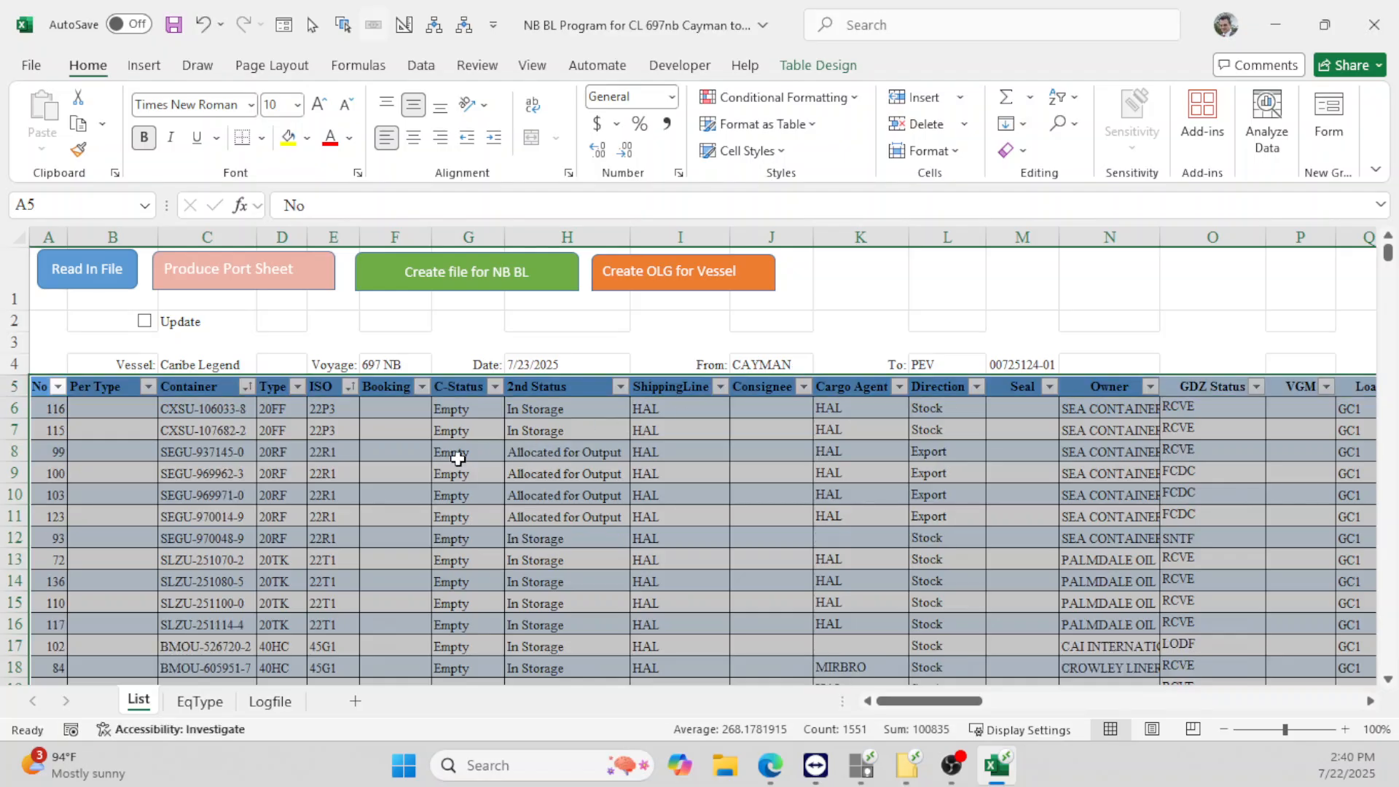
left_click(255, 416)
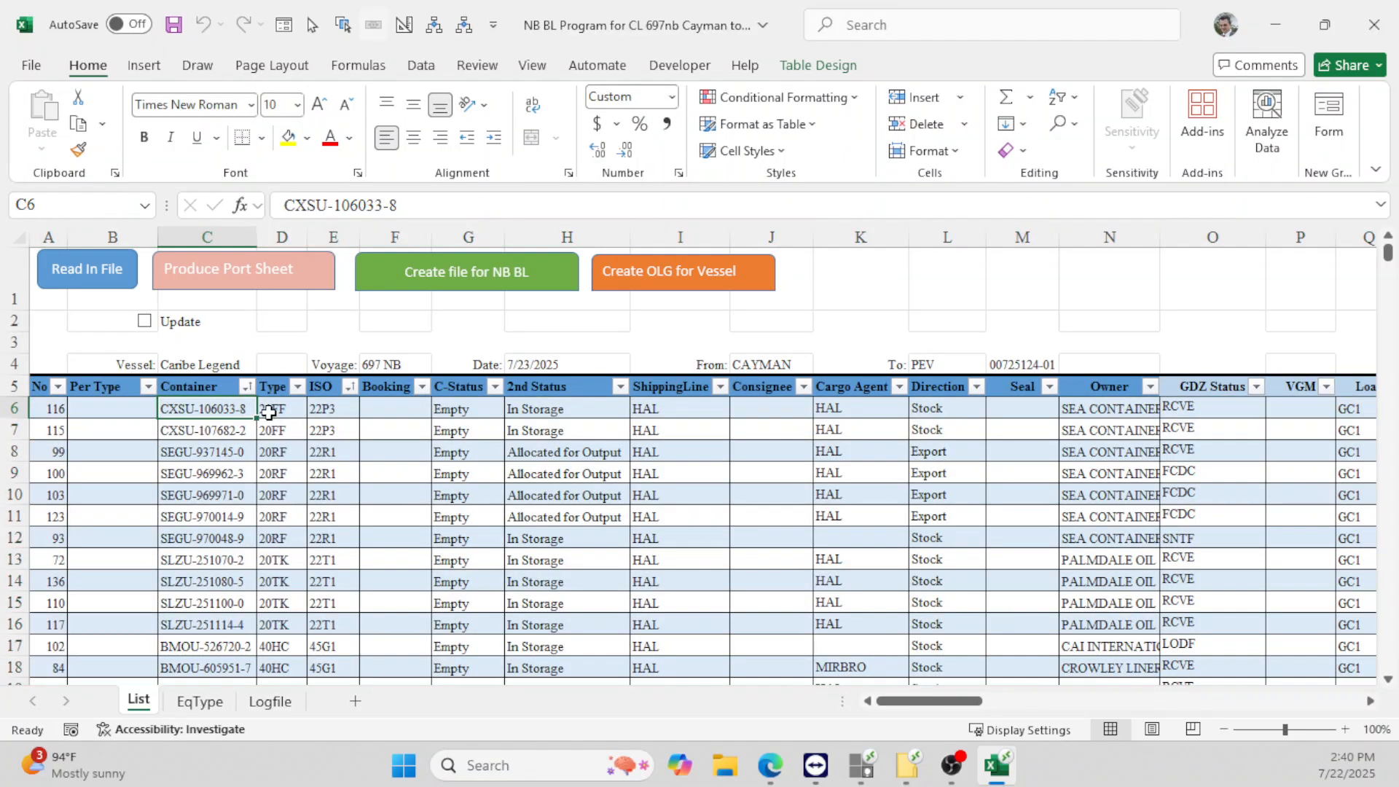
- Renumber the No column 1, 2, 3… from A6 down the whole table
left_click(271, 411)
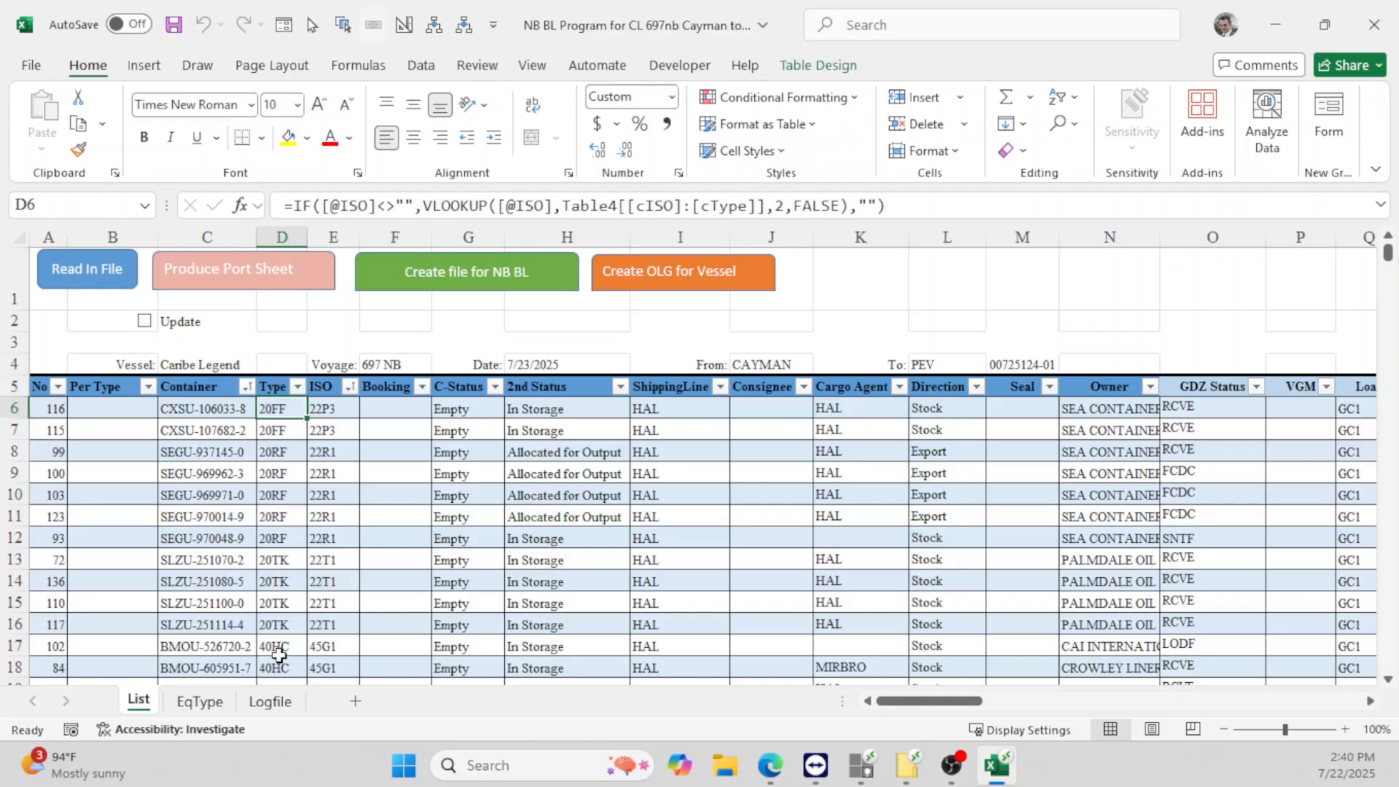
left_click(275, 647)
left_click(51, 413)
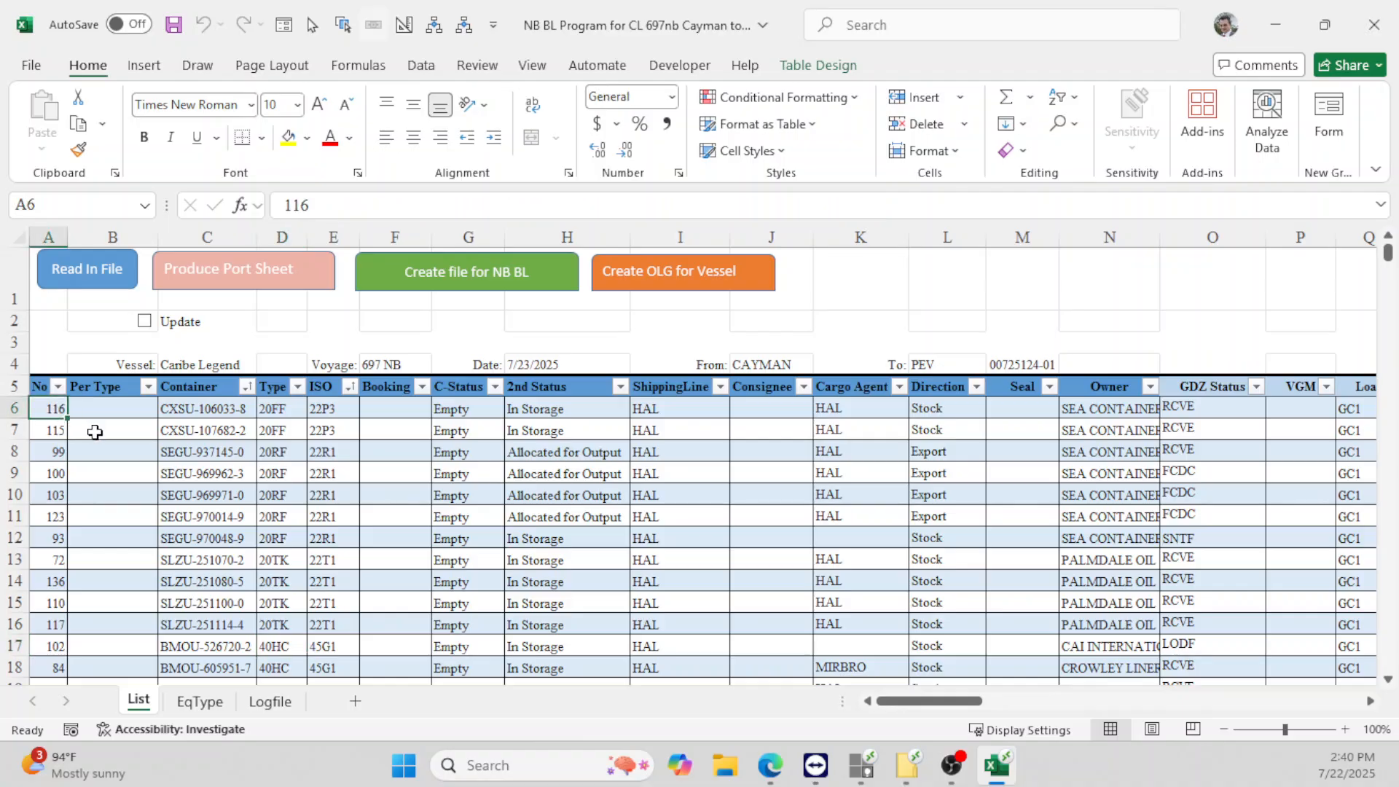
type("1")
key("Down")
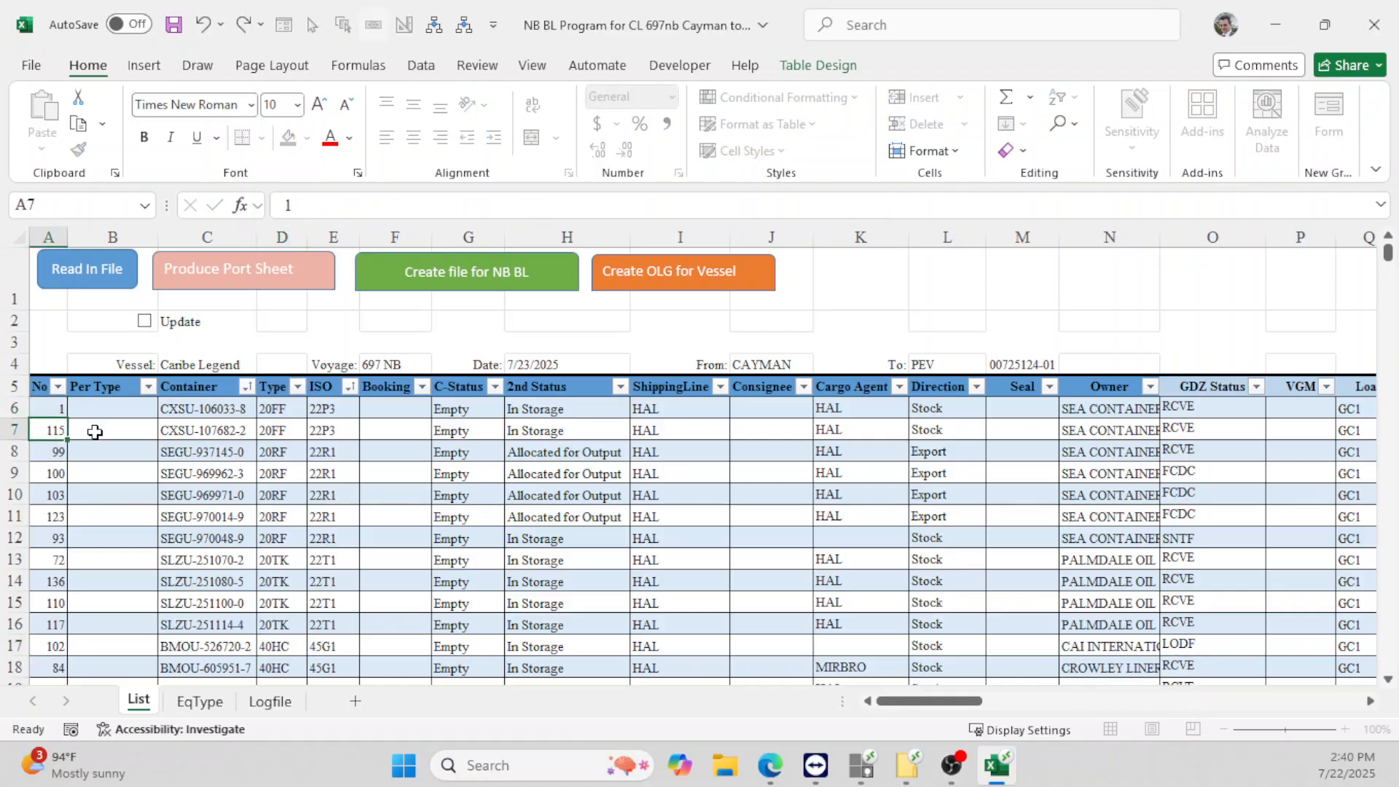
type("2")
key("Up")
key("shift+Down")
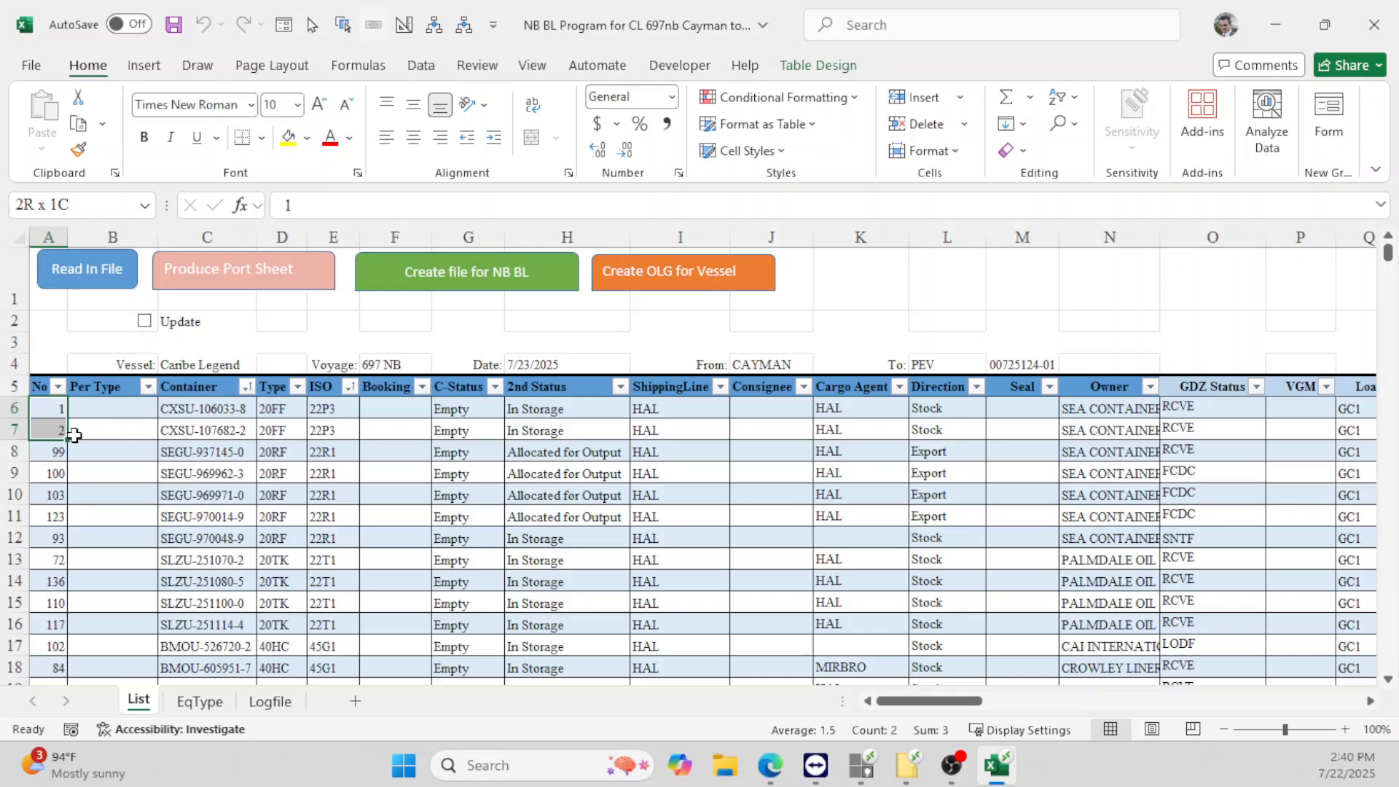
double_click(70, 443)
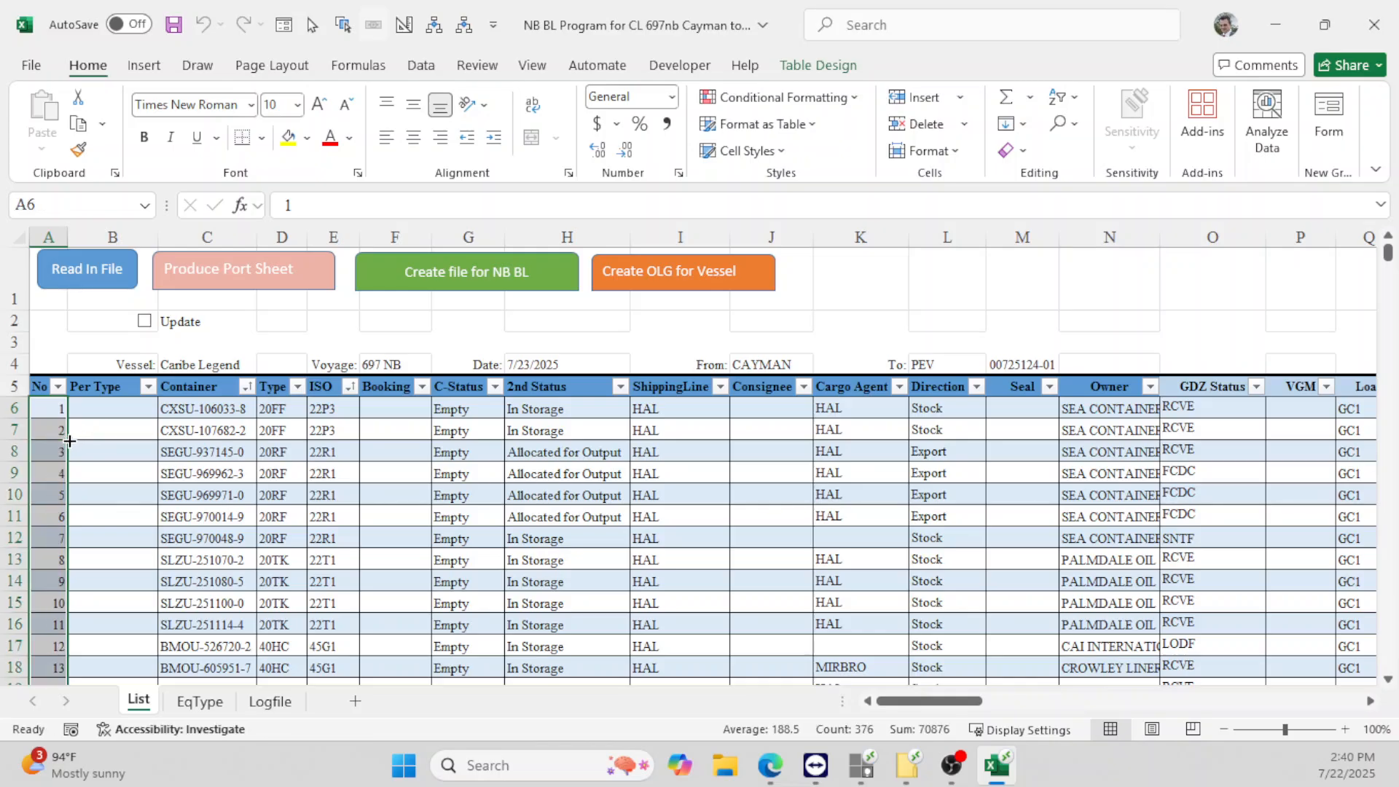
- Enter 1 in B6 as the first Per Type value
left_click(109, 415)
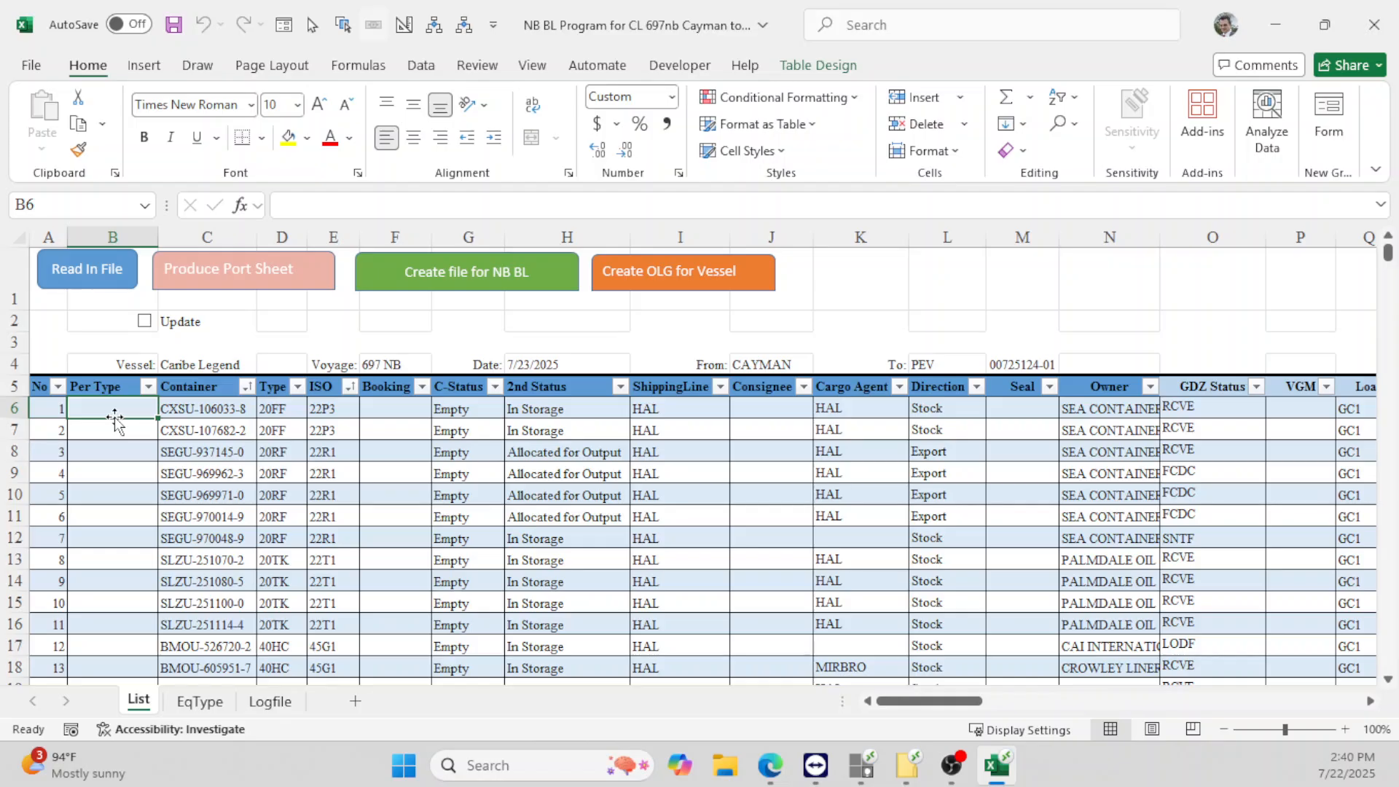
type("1")
key("Return")
- Enter Per Type counts: 2 for 20FF, 1–5 for 20RF, 1–4 for 20TK
type("2")
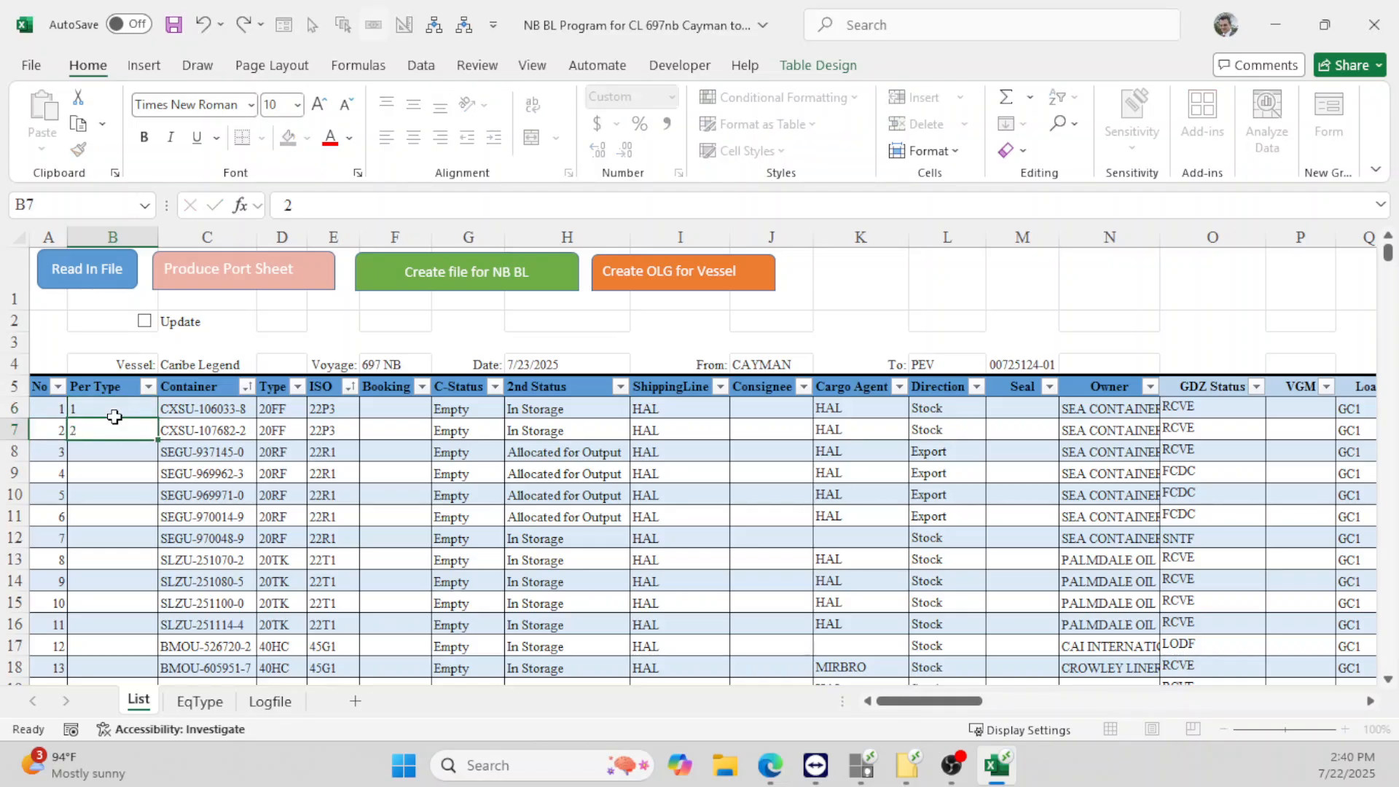
key("Return")
type("1")
key("Return")
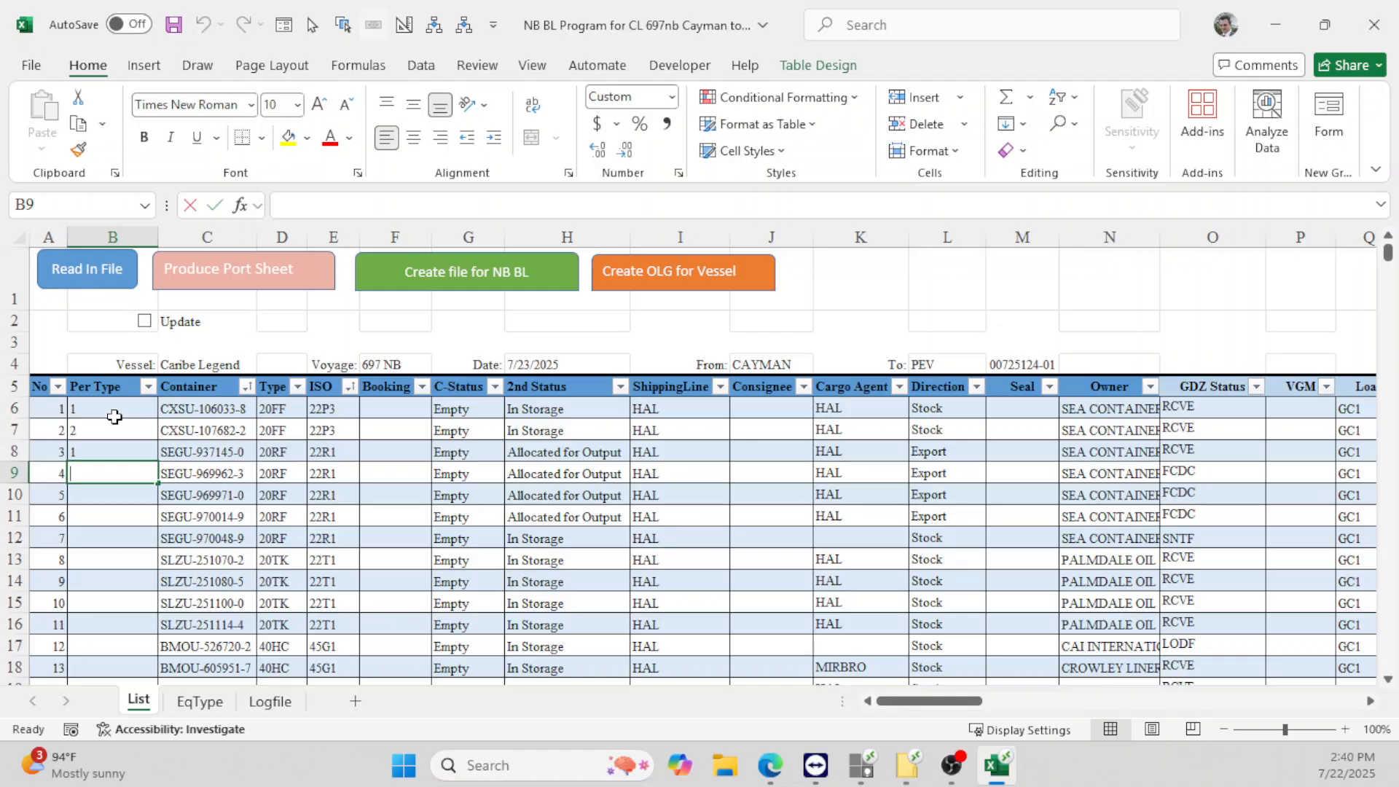
type("2")
key("Return")
type("3")
key("Return")
type("4")
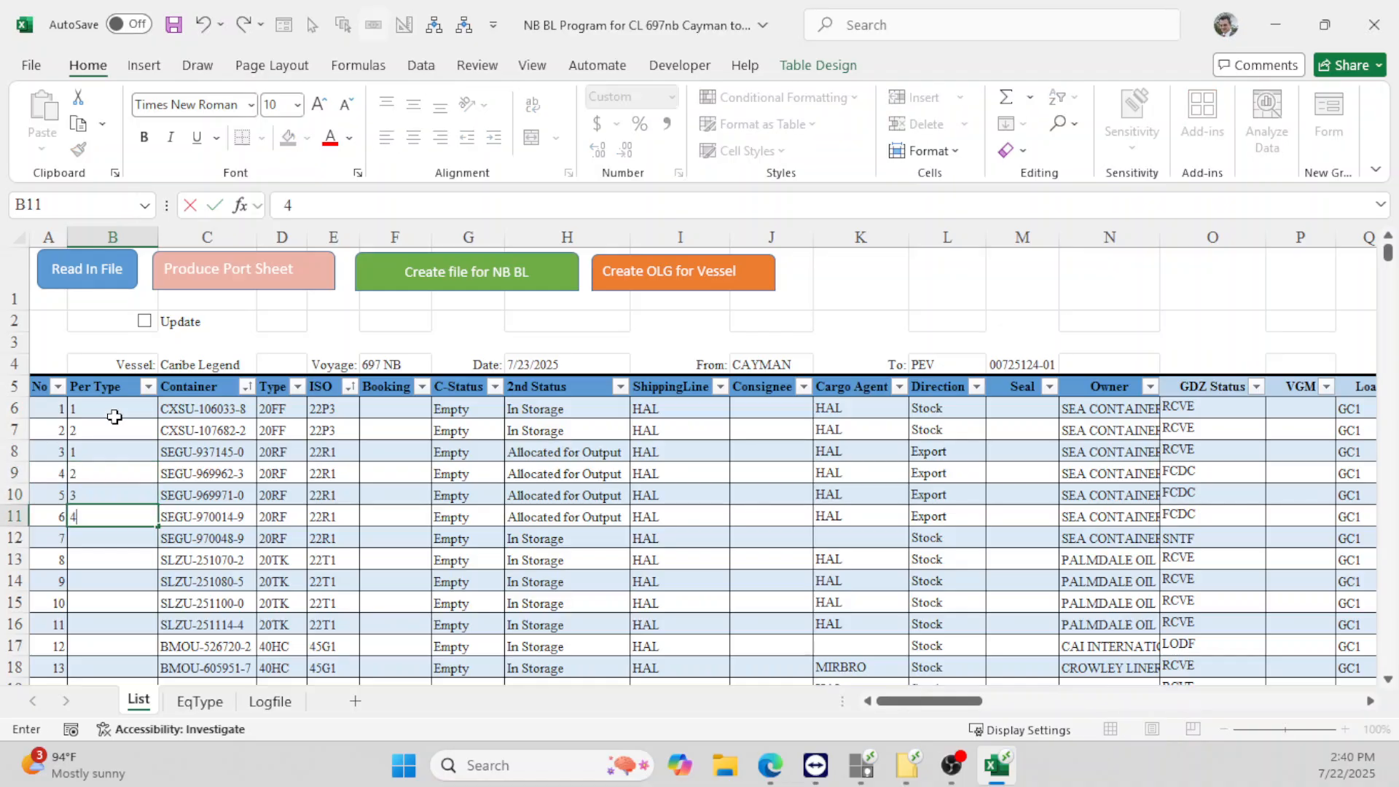
key("Return")
type("5")
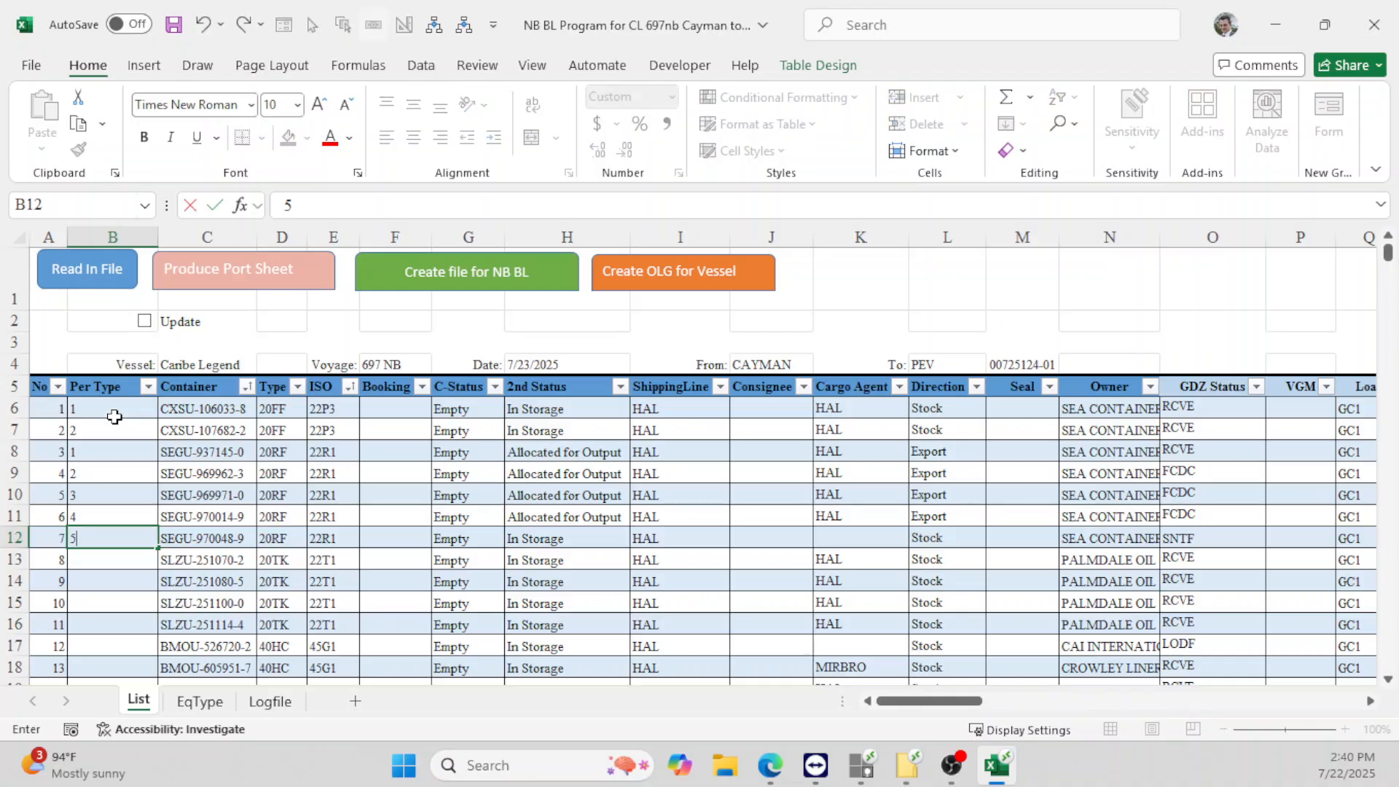
key("Return")
type("1")
key("Return")
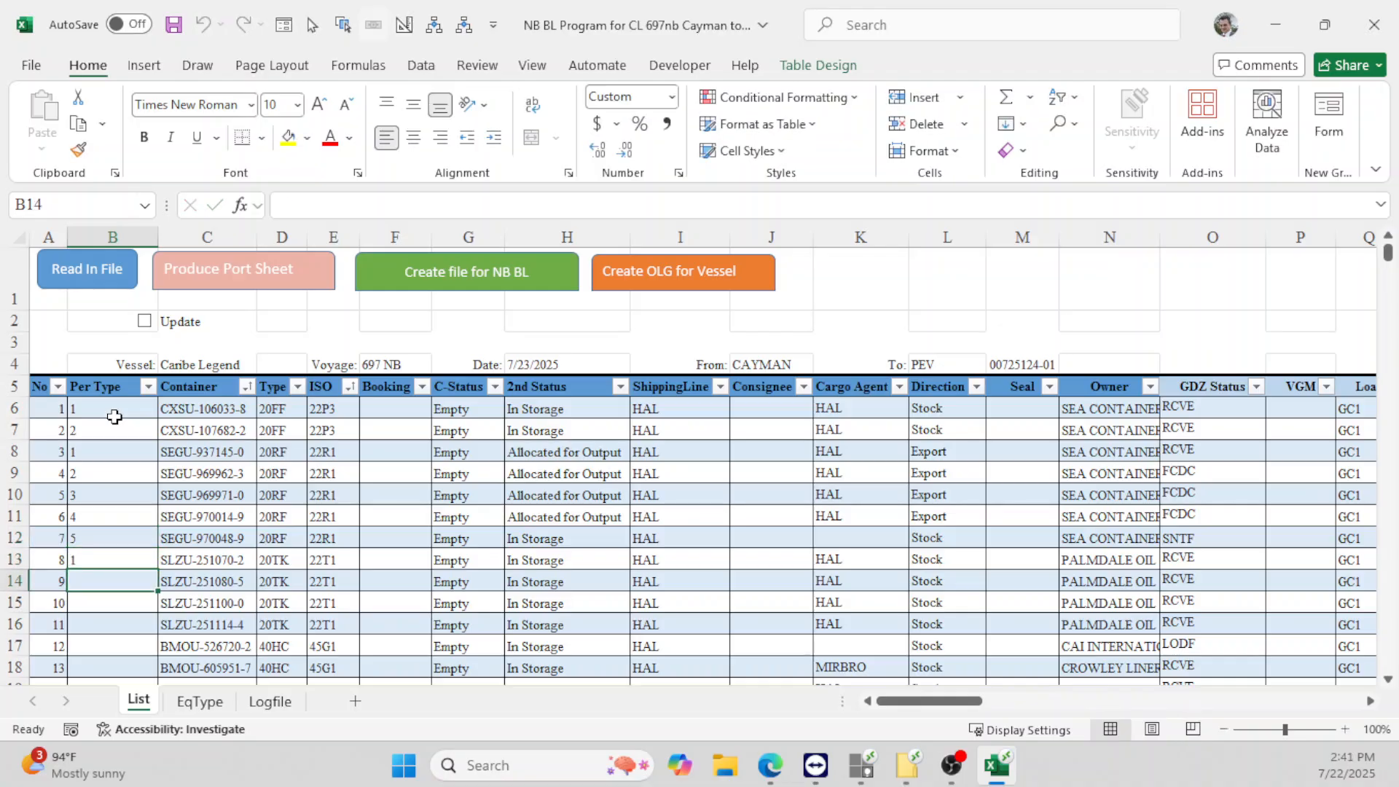
type("2")
key("Return")
type("3")
key("Return")
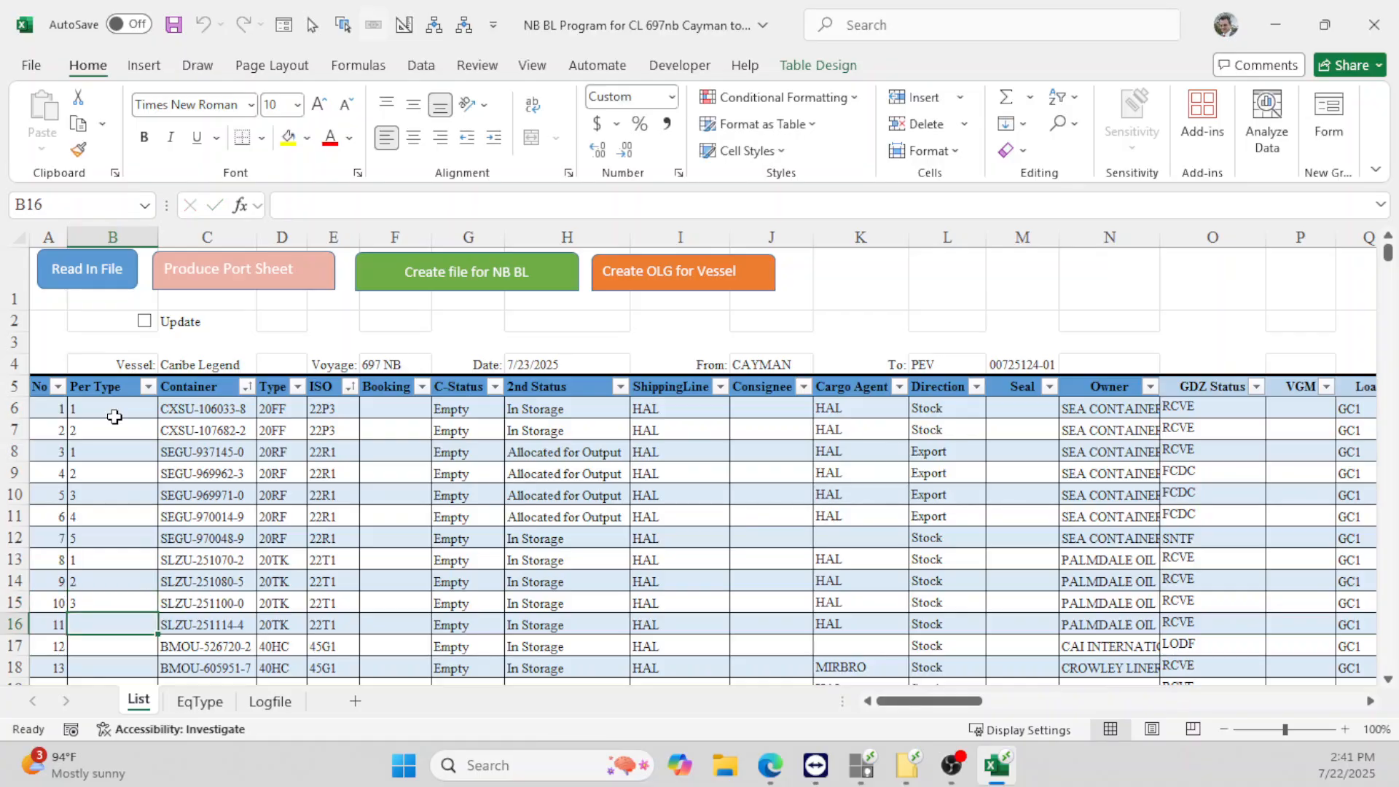
type("4")
key("Return")
- Start the 40HC group at 1 and 2 and fill its count down to row 33
type("1")
key("Return")
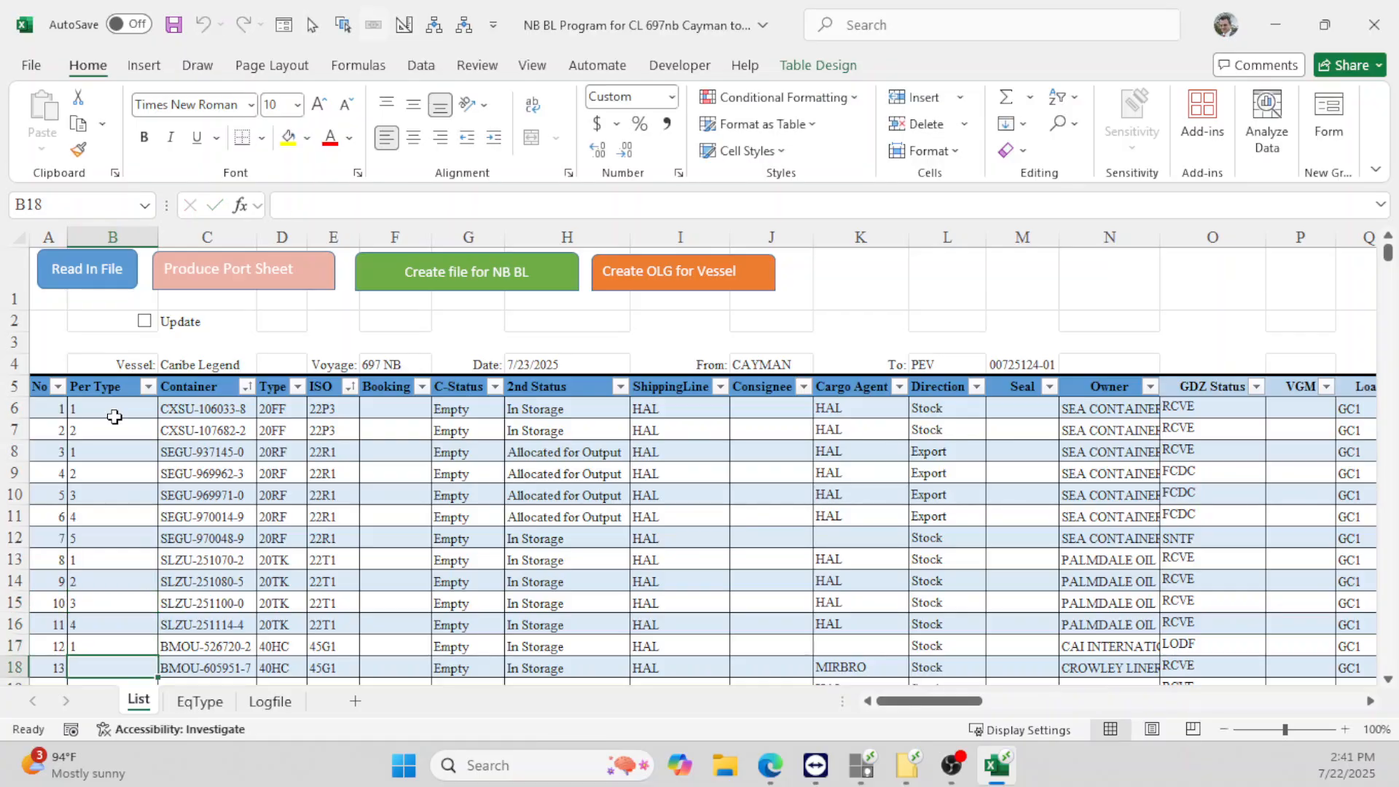
type("2")
key("shift+Down")
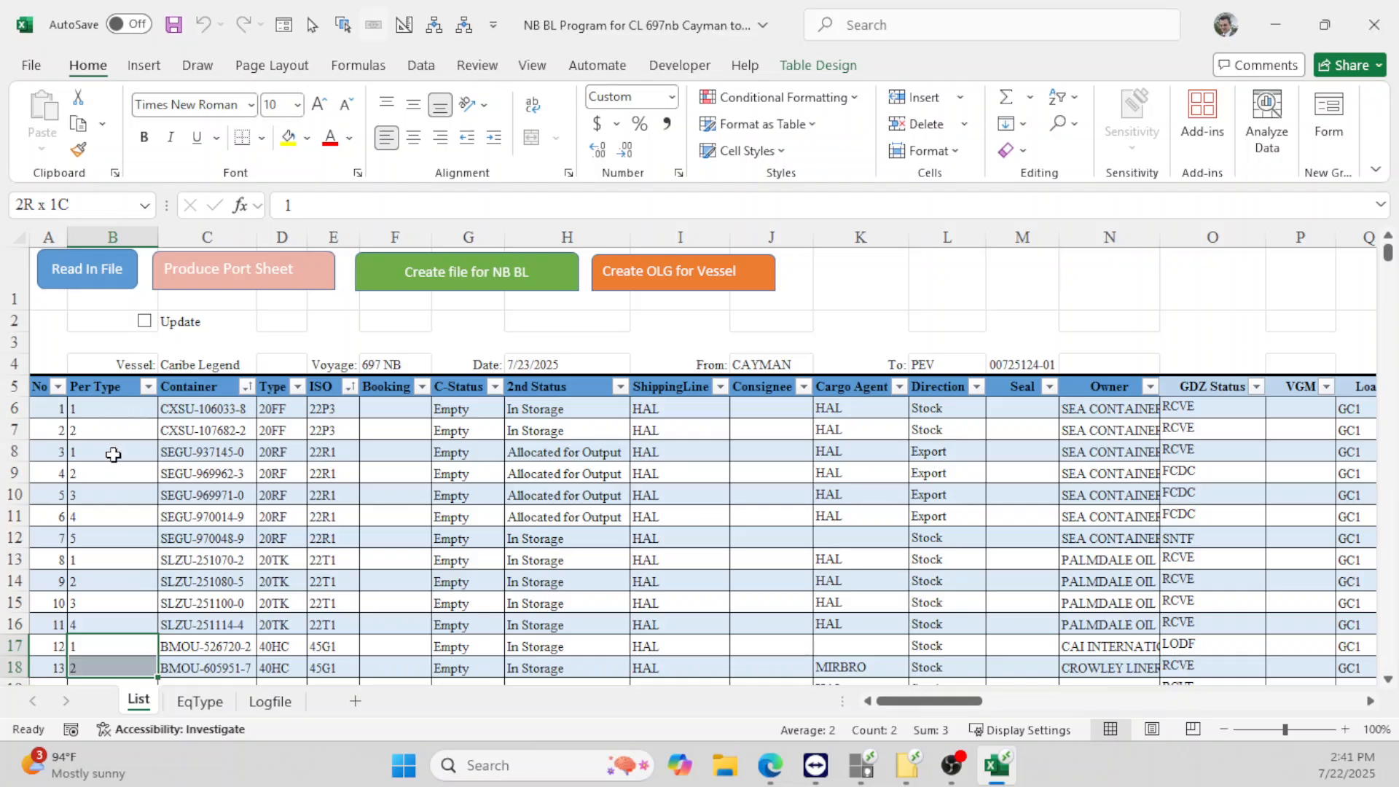
scroll(140, 502, "down", 2)
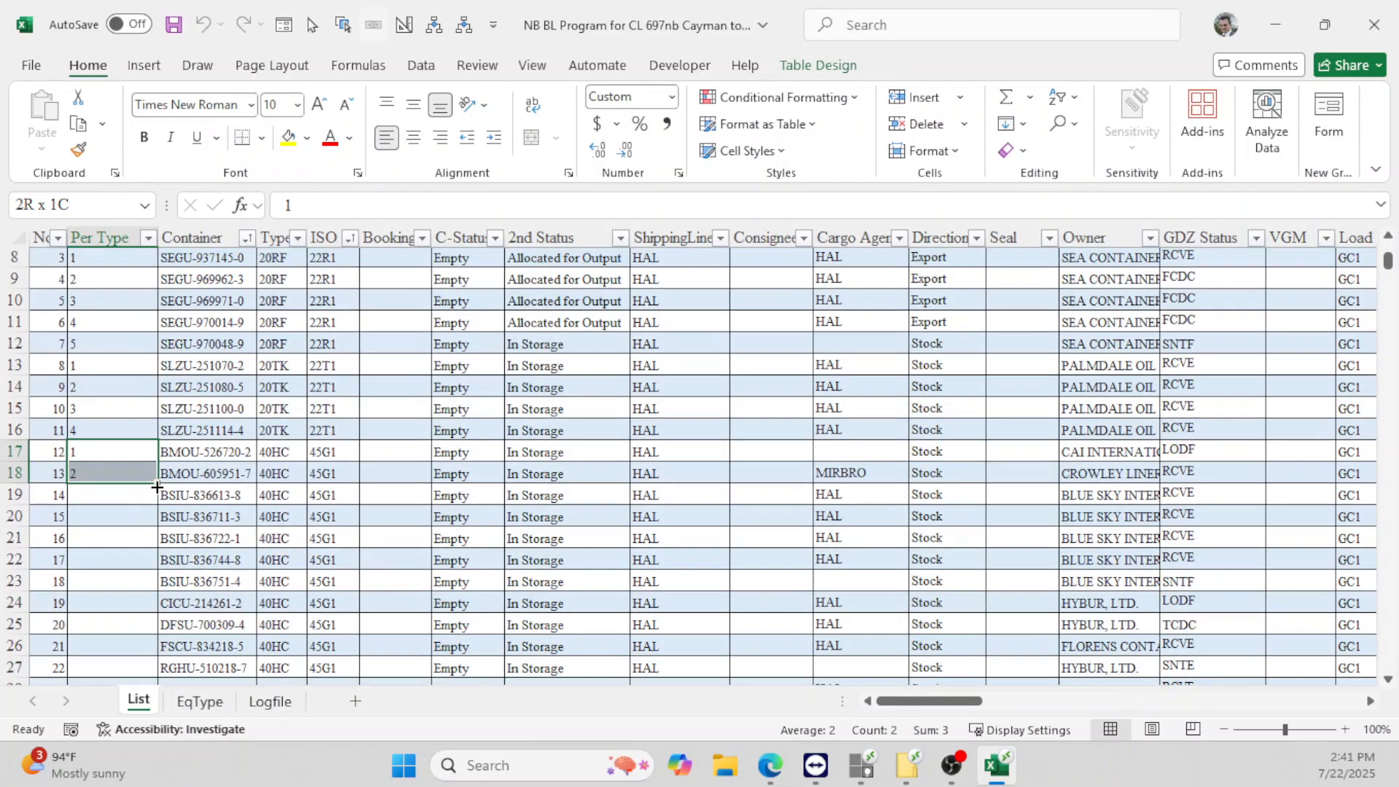
left_click_drag(157, 487, 142, 614)
left_click(110, 629)
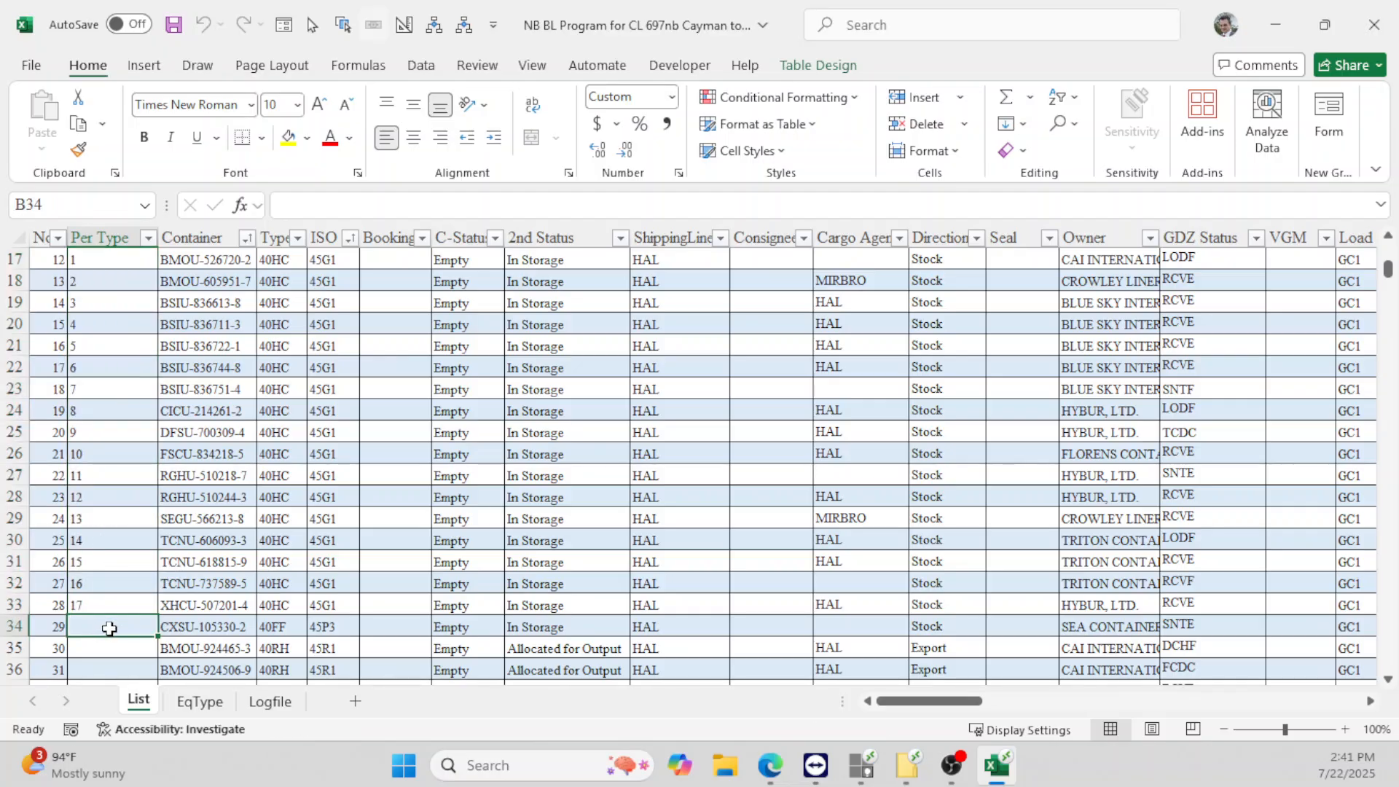
- Enter Per Type 1 and 2 in the rows following the 40HC group
type("1")
key("Return")
type("2")
key("Return")
key("Up")
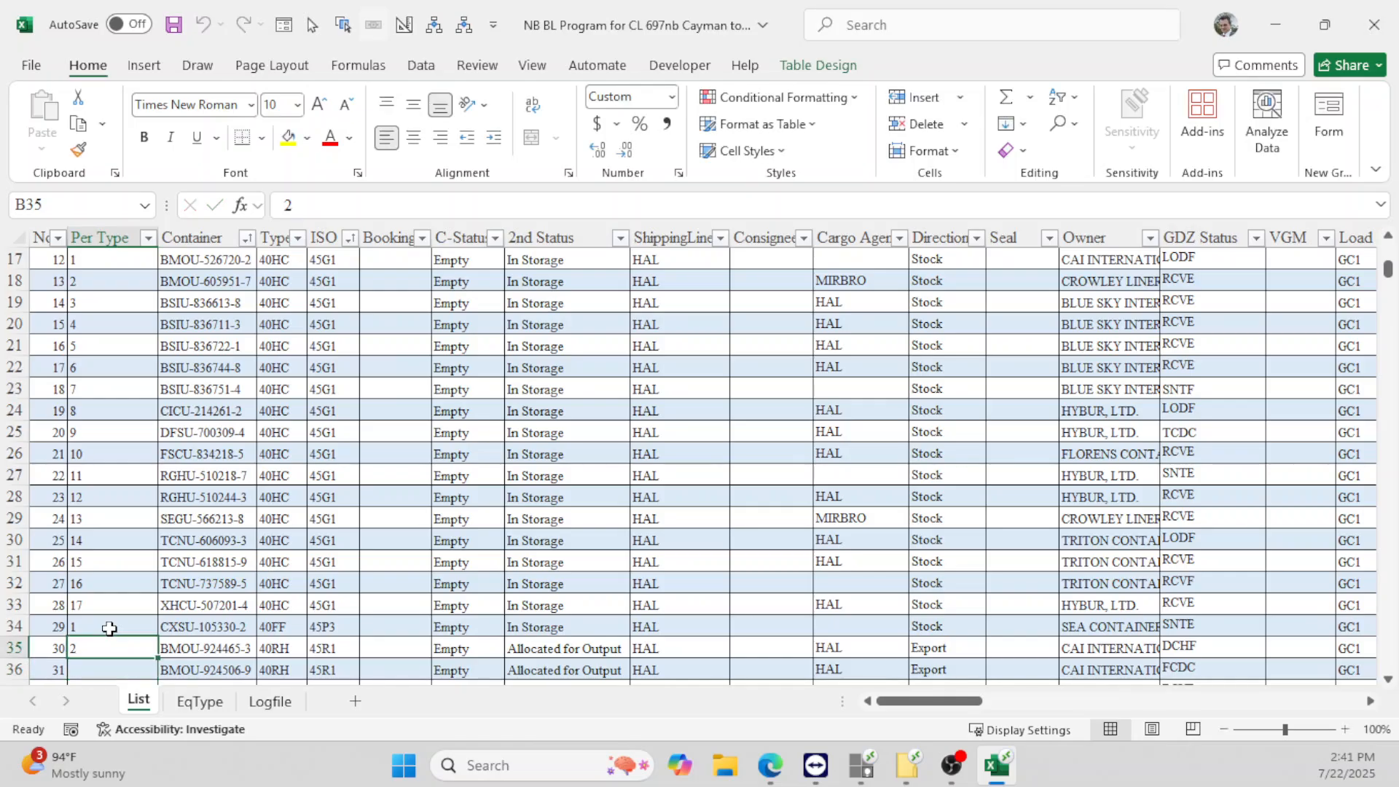
left_click_drag(109, 629, 110, 641)
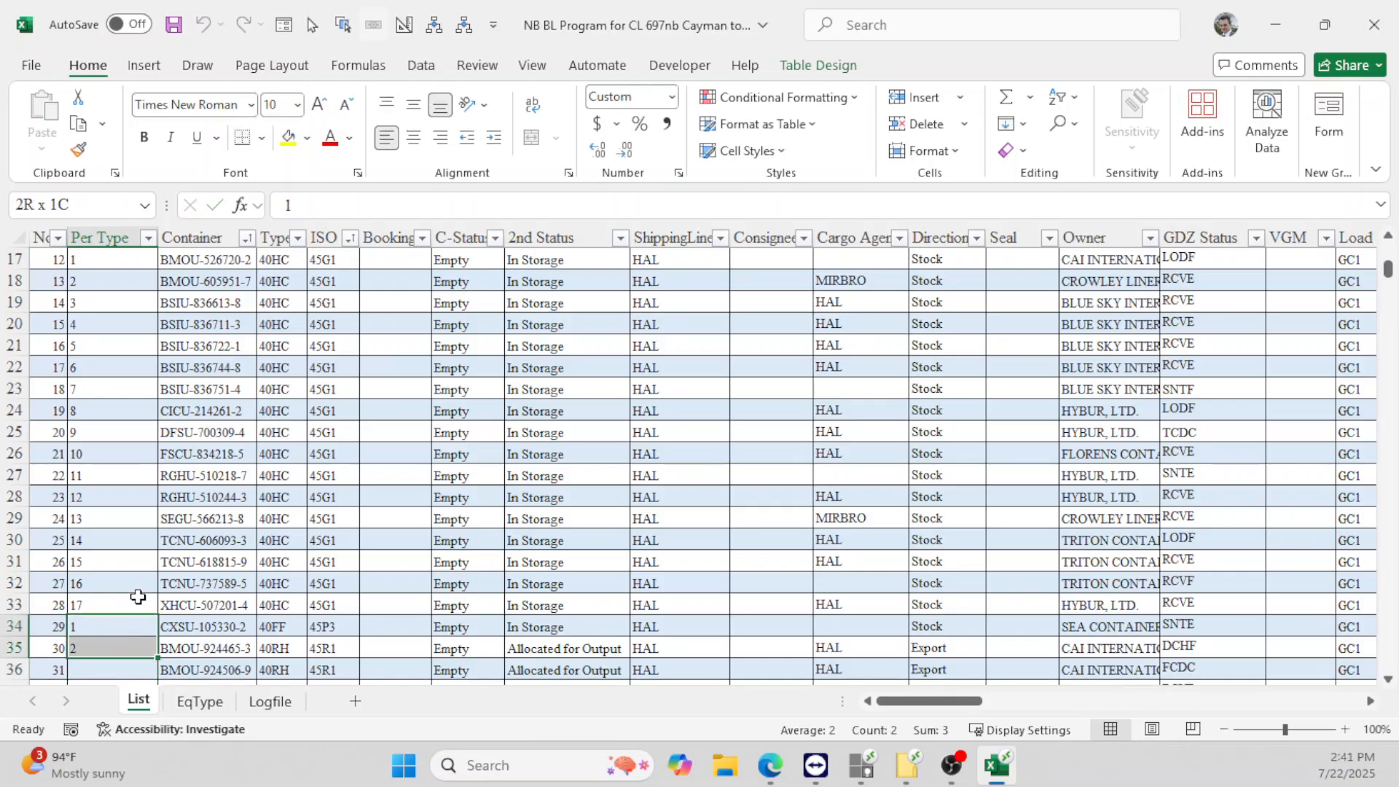
- Number the 40RH group from 1 and fill down to 27 at row 61
left_click(116, 650)
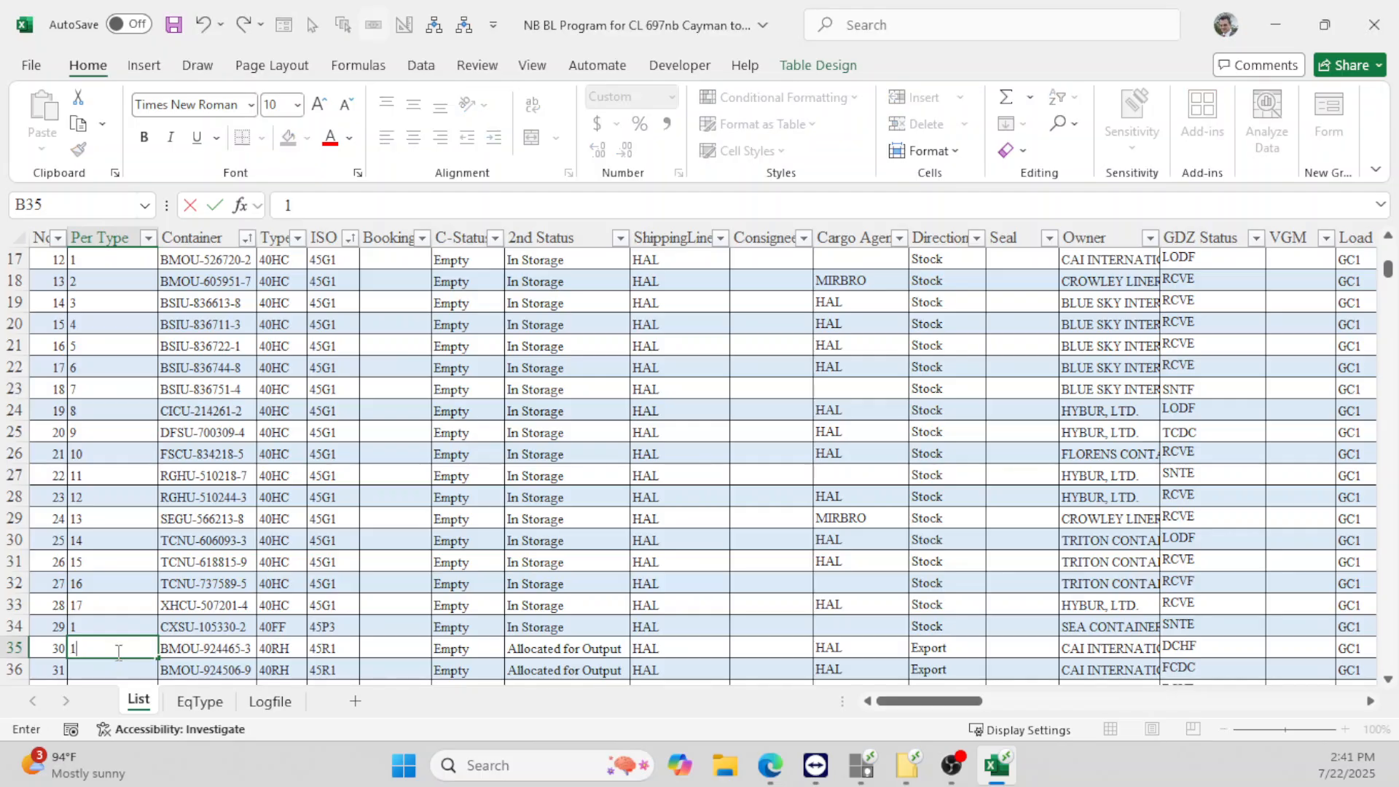
type("1")
scroll(117, 652, "down", 2)
left_click(102, 538)
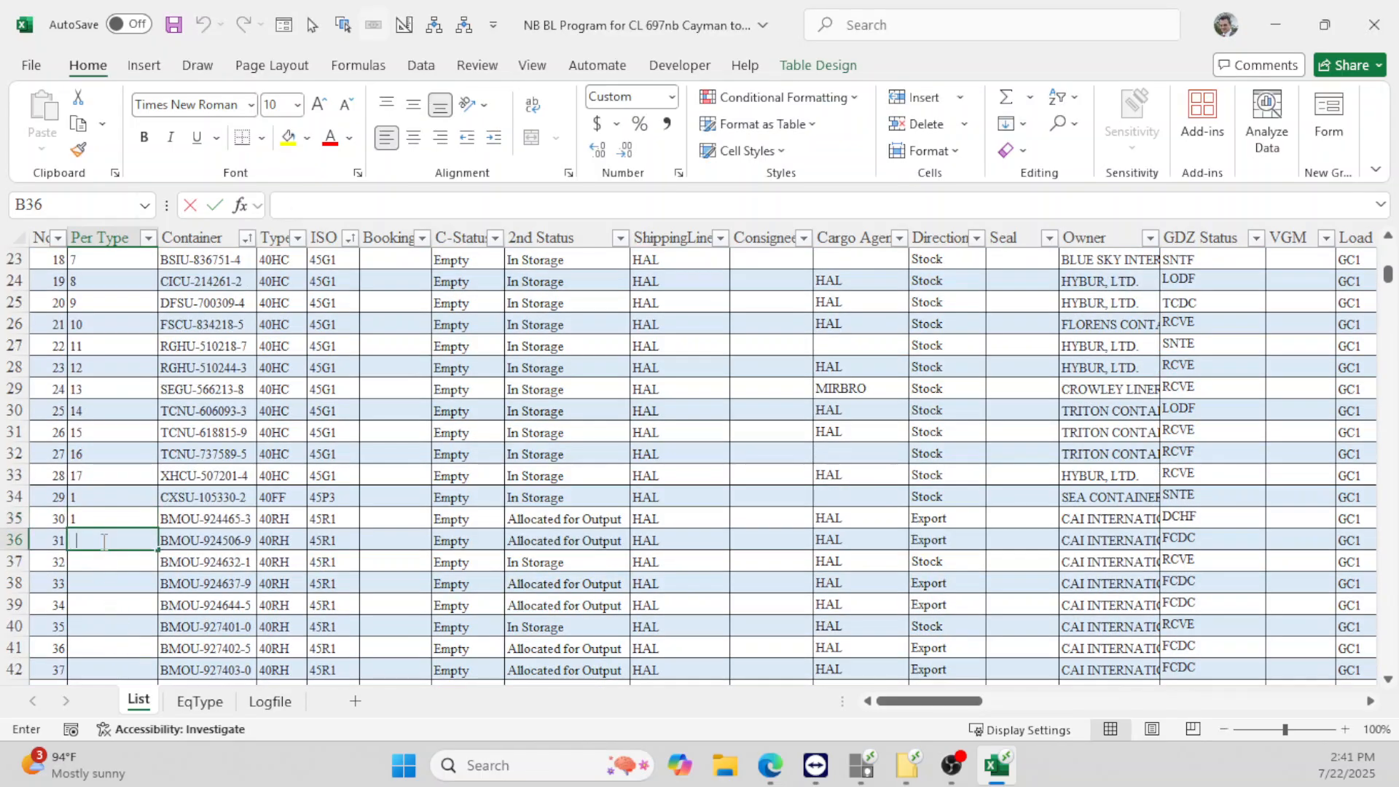
type("2")
left_click_drag(103, 522, 129, 585)
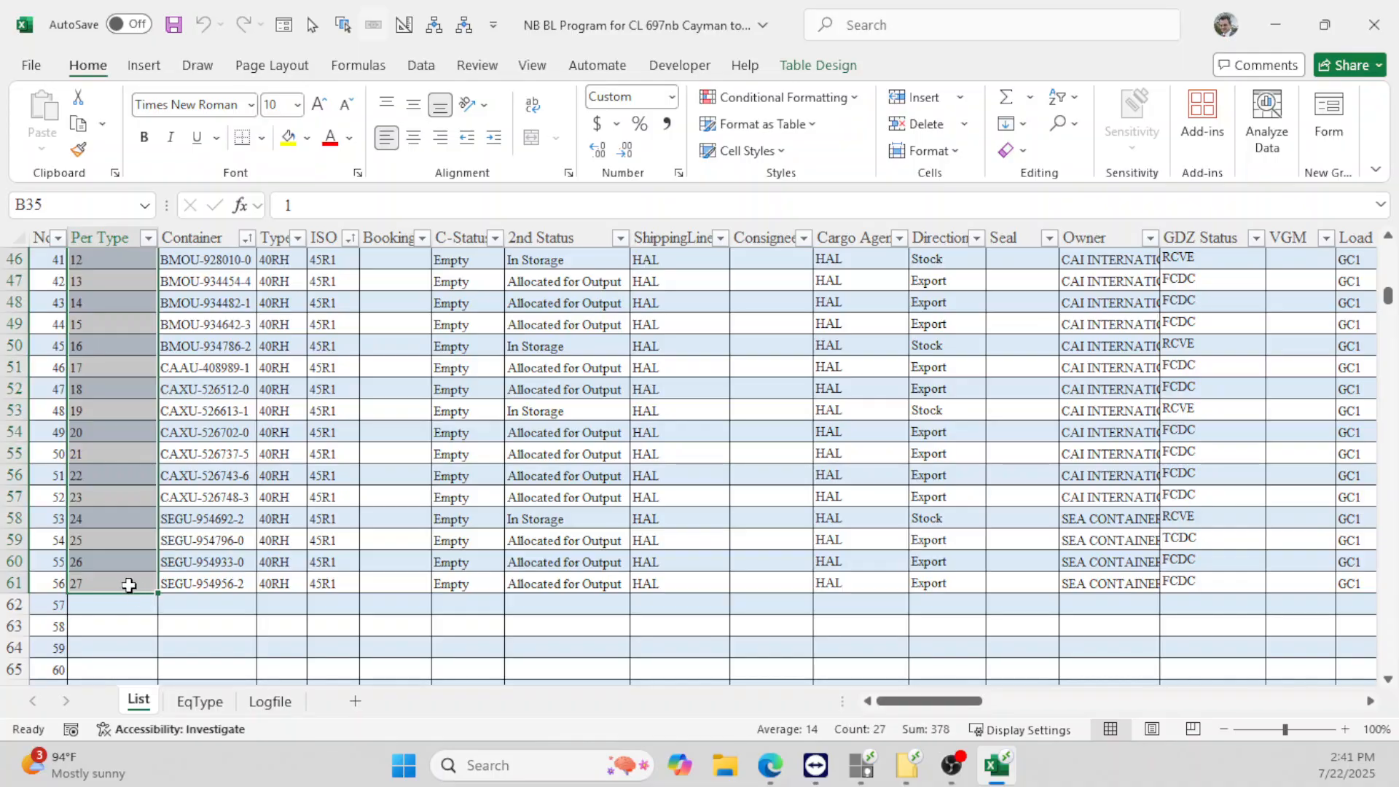
left_click(120, 565)
left_click(117, 585)
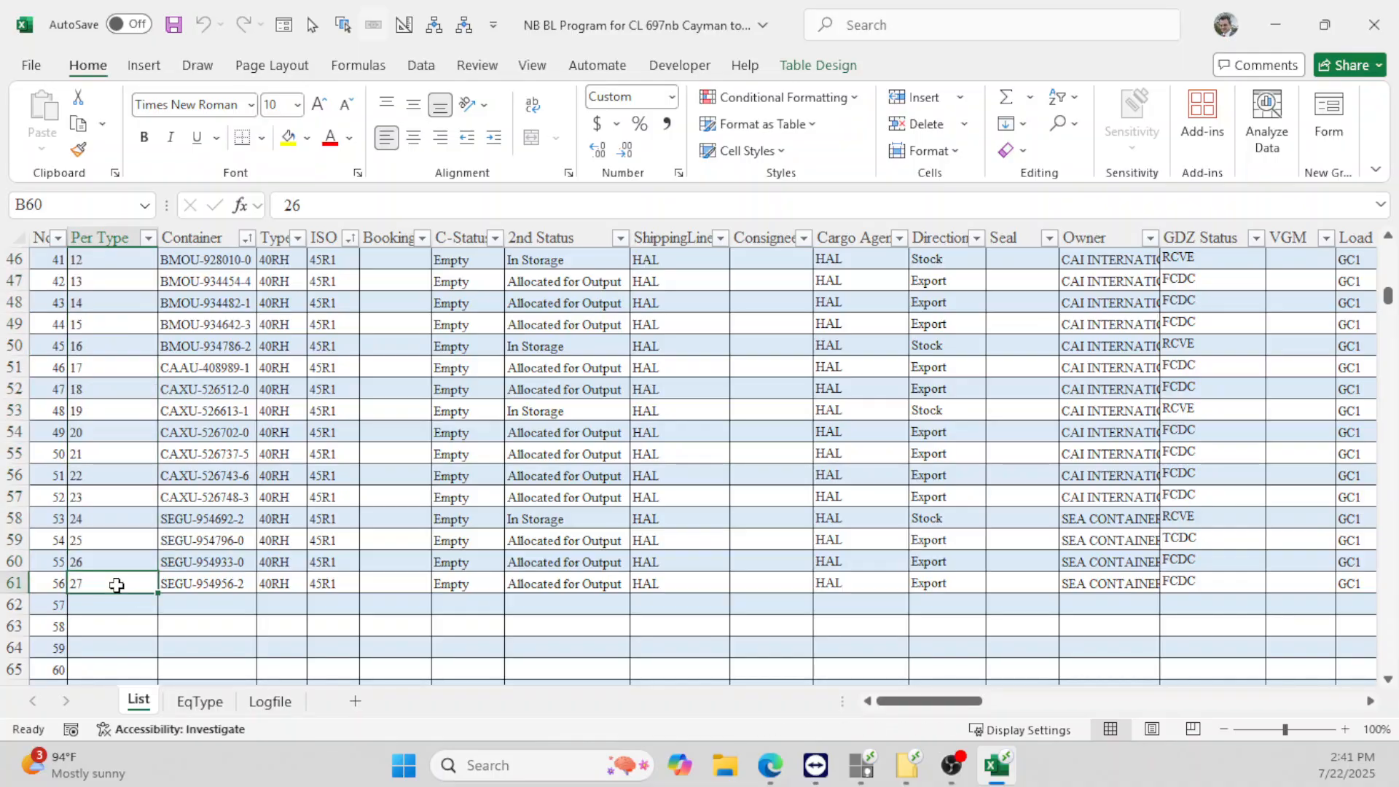
scroll(115, 583, "up", 6)
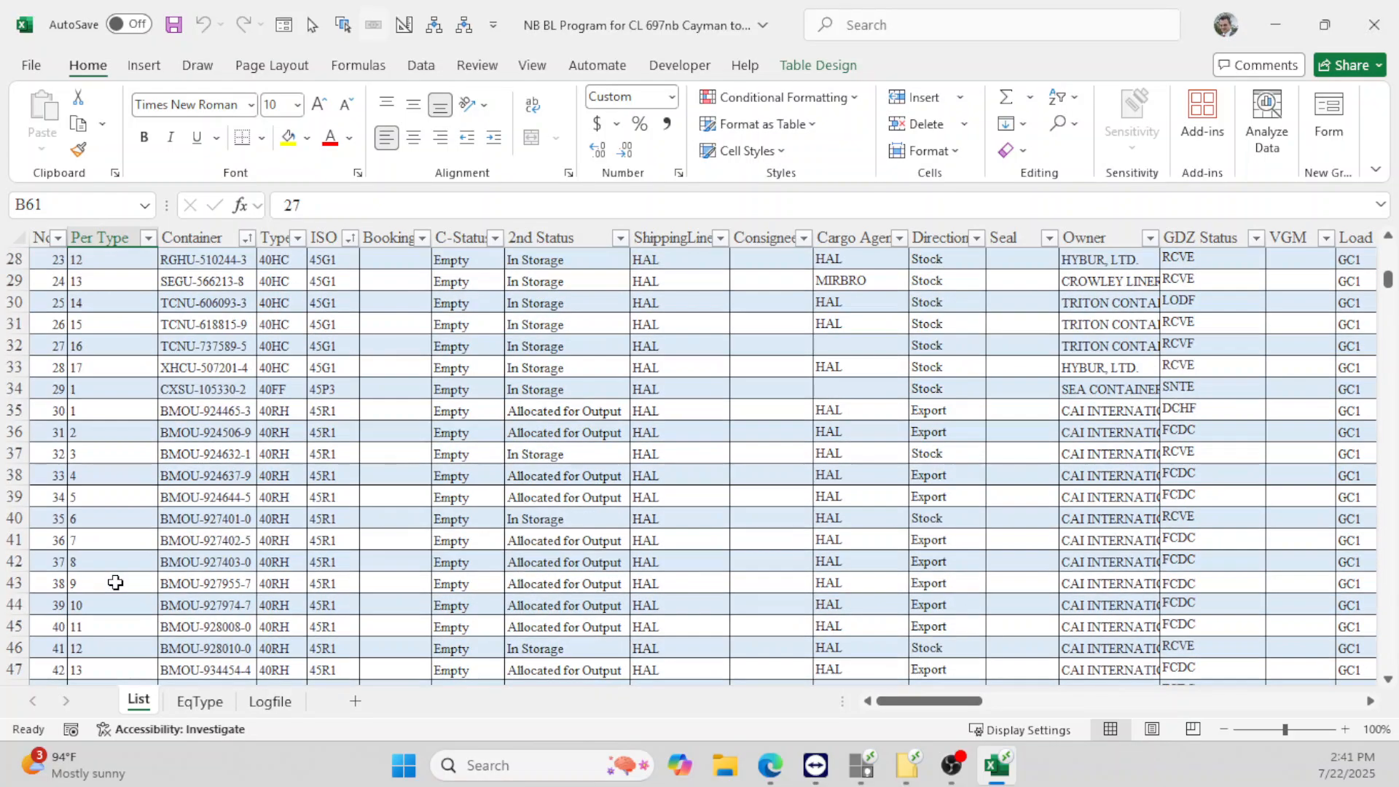
scroll(115, 582, "up", 5)
scroll(115, 582, "up", 5)
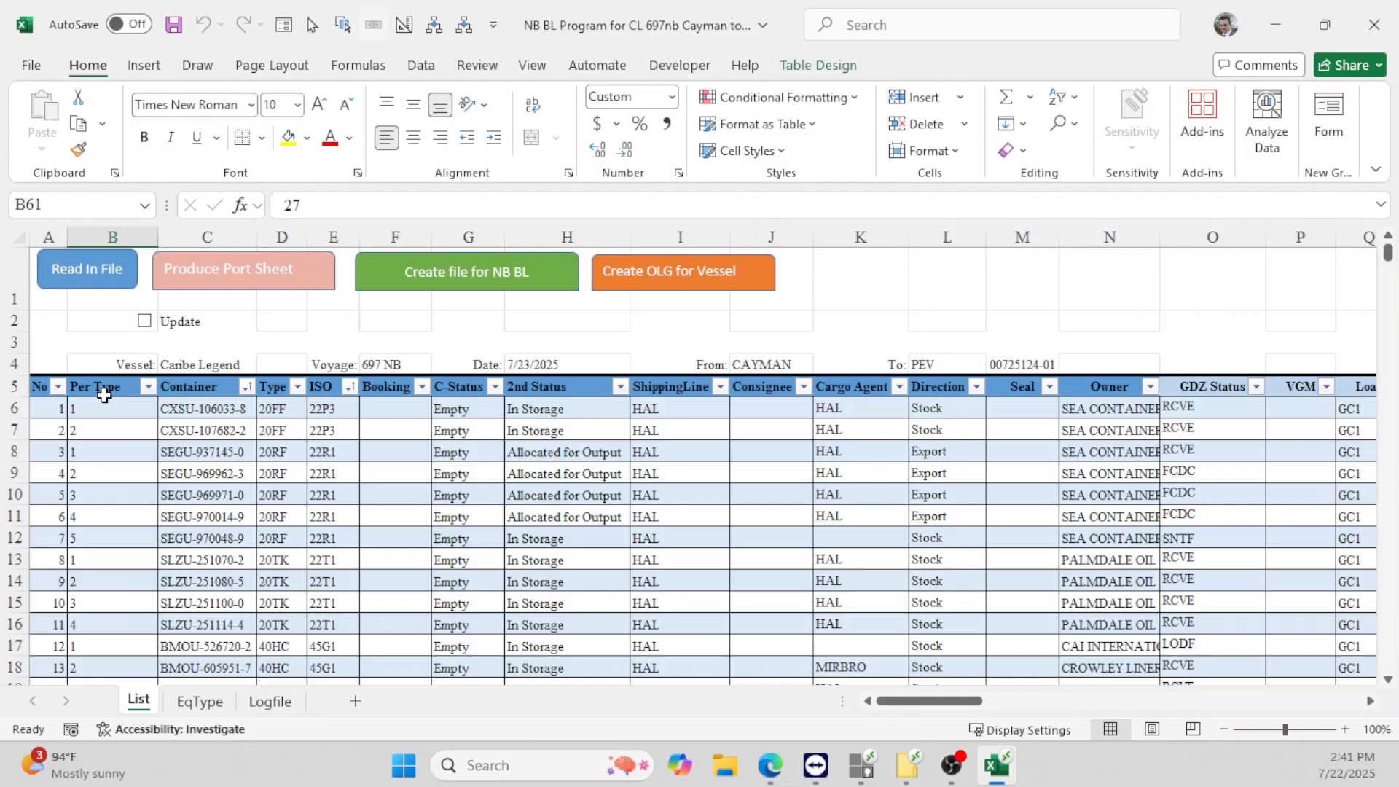
- Centre the Per Type column horizontally and vertically, then save the workbook
left_click(106, 392)
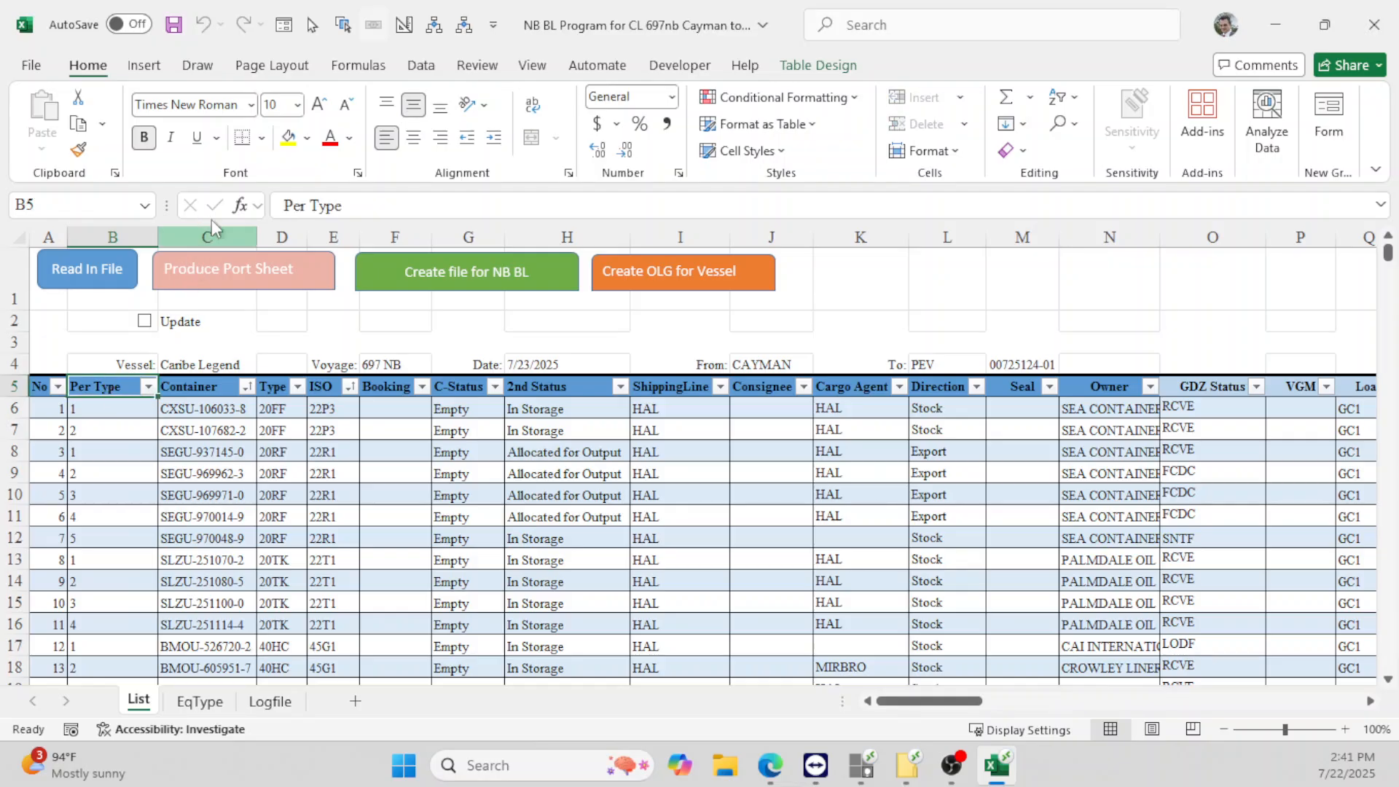
left_click(113, 237)
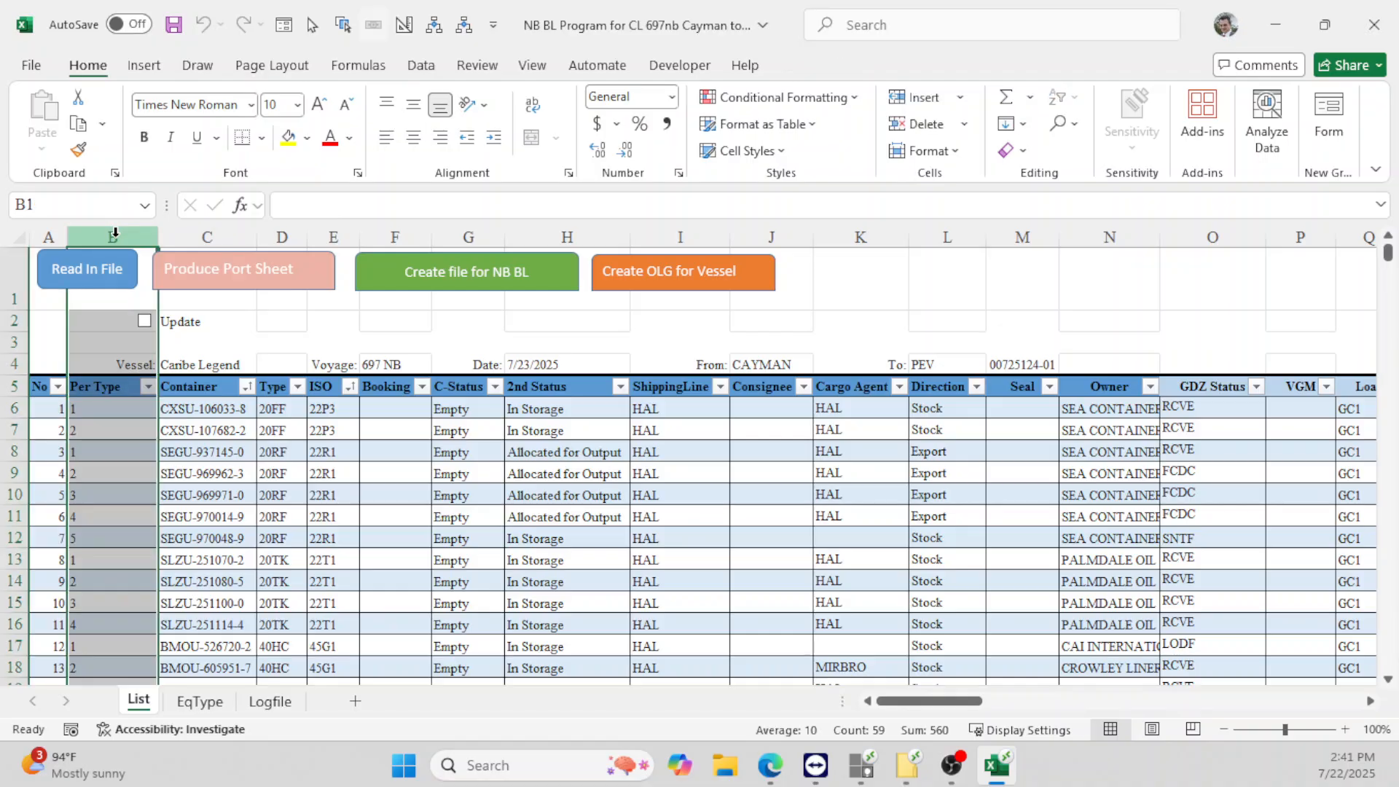
left_click(413, 137)
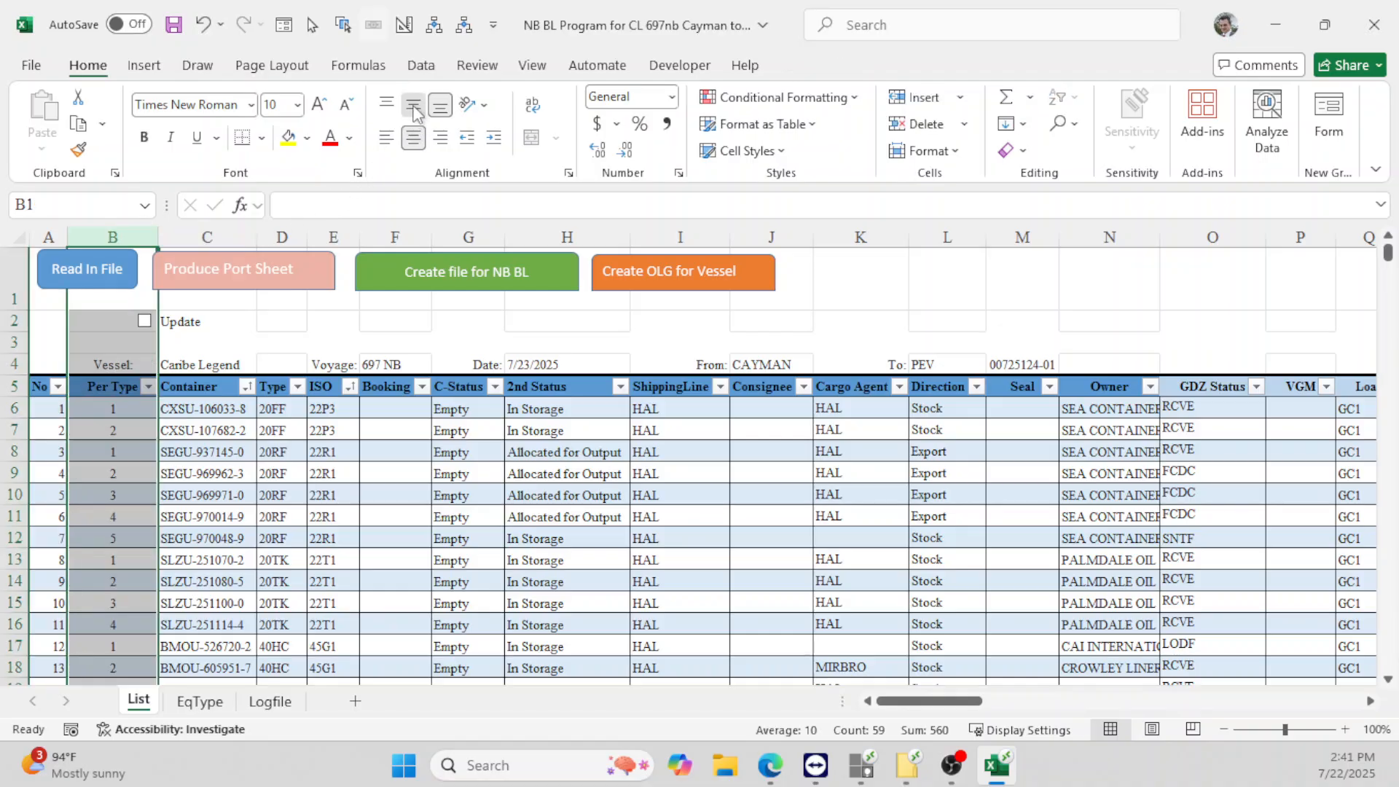
left_click(413, 104)
left_click(113, 430)
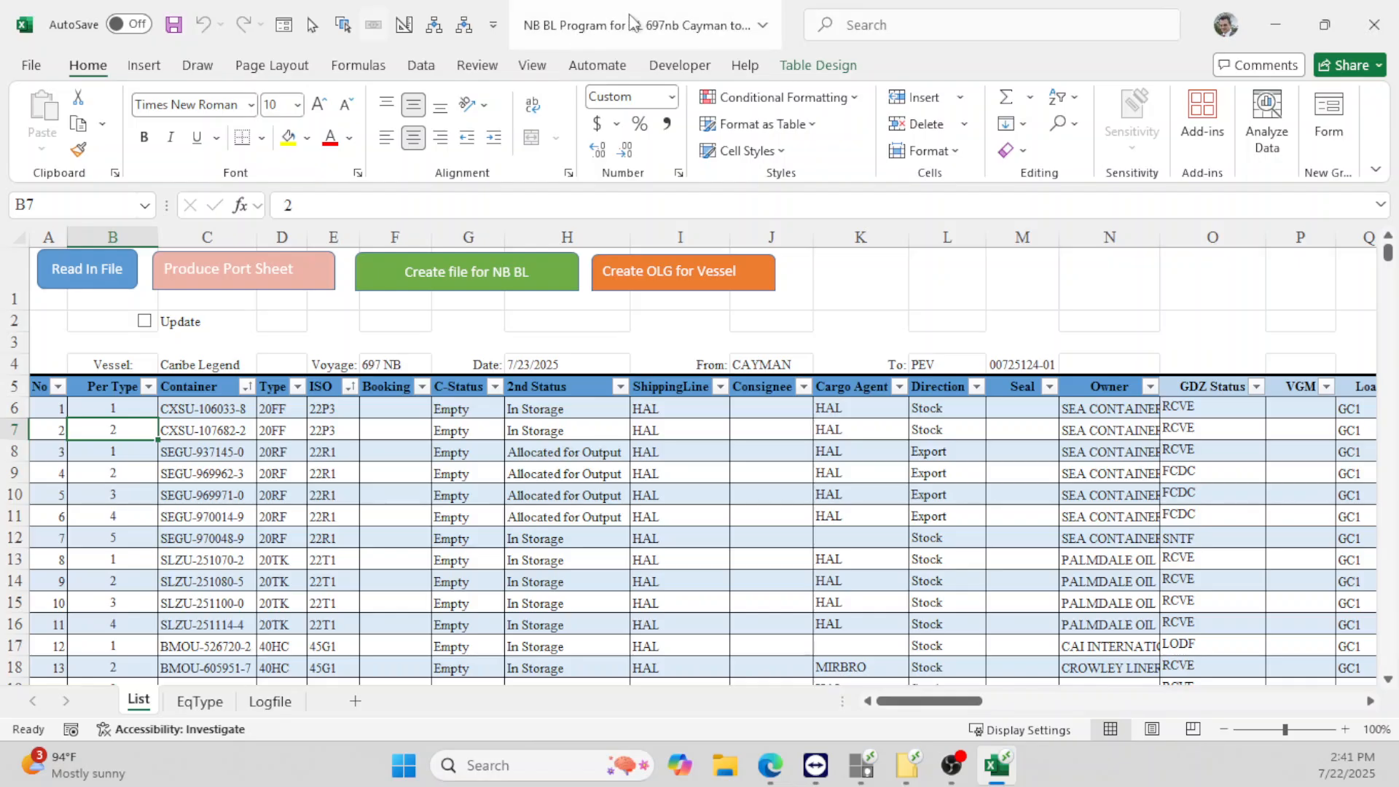
left_click(33, 65)
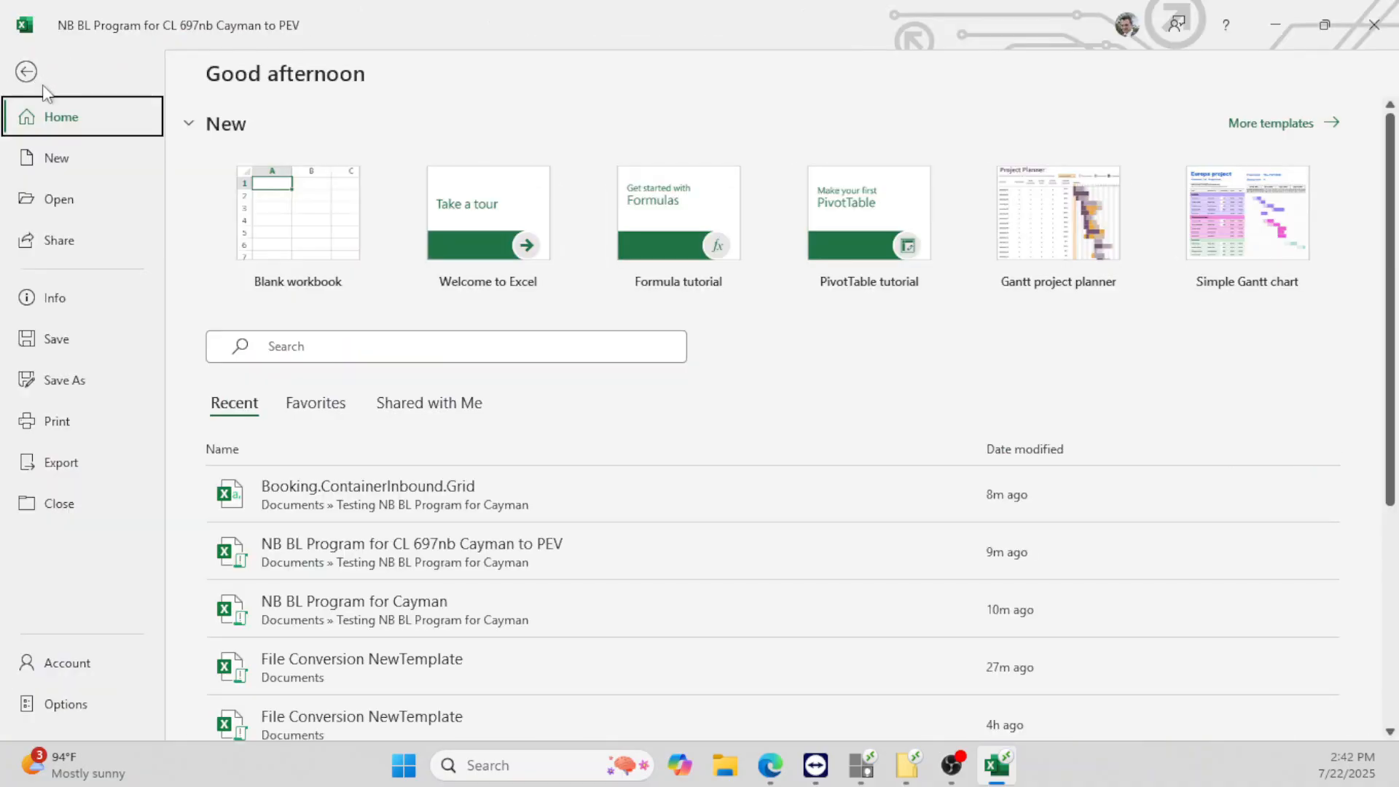
left_click(73, 340)
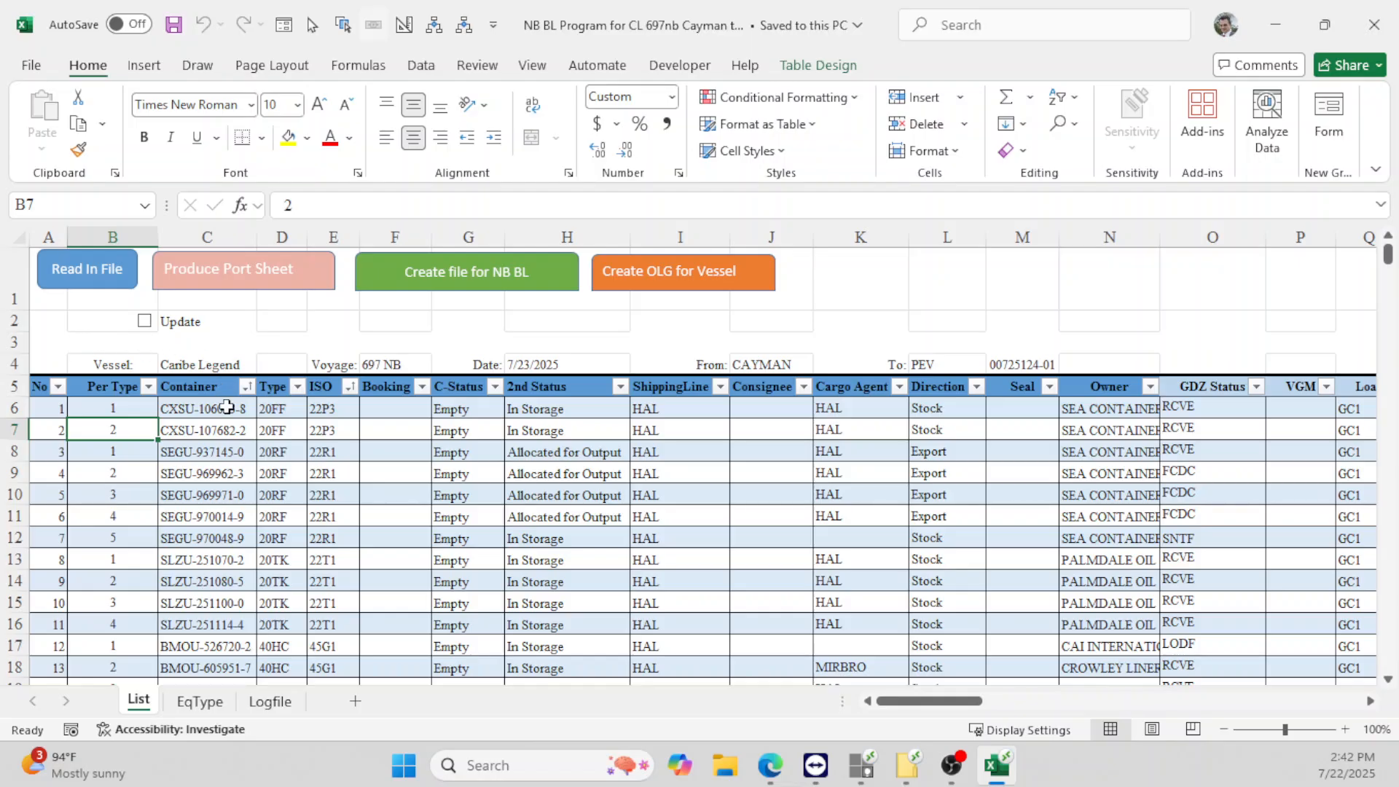
- Generate 'NB BL Program for CL 697nb Cayman to PEV.pdf', review it maximized, and close it
left_click(242, 283)
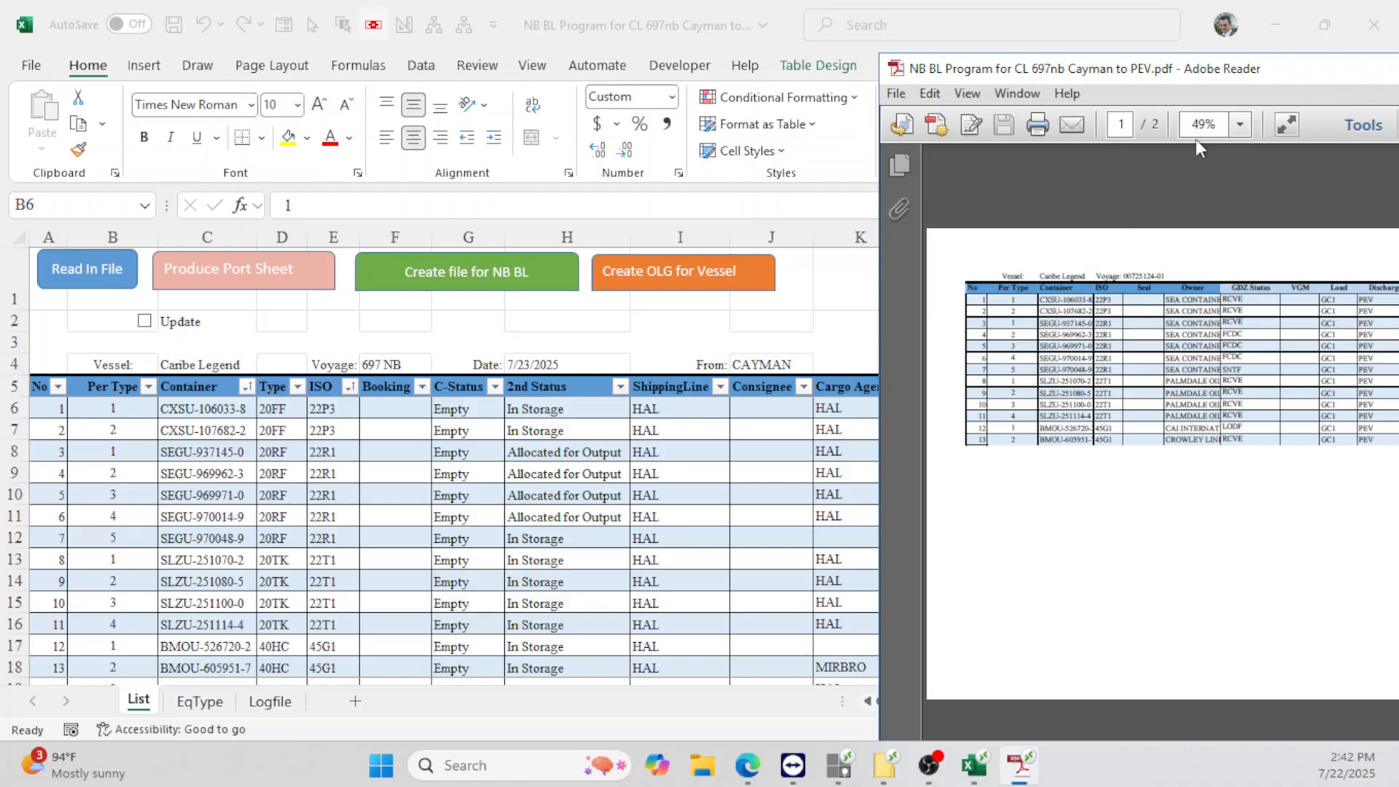
left_click_drag(1227, 71, 653, 32)
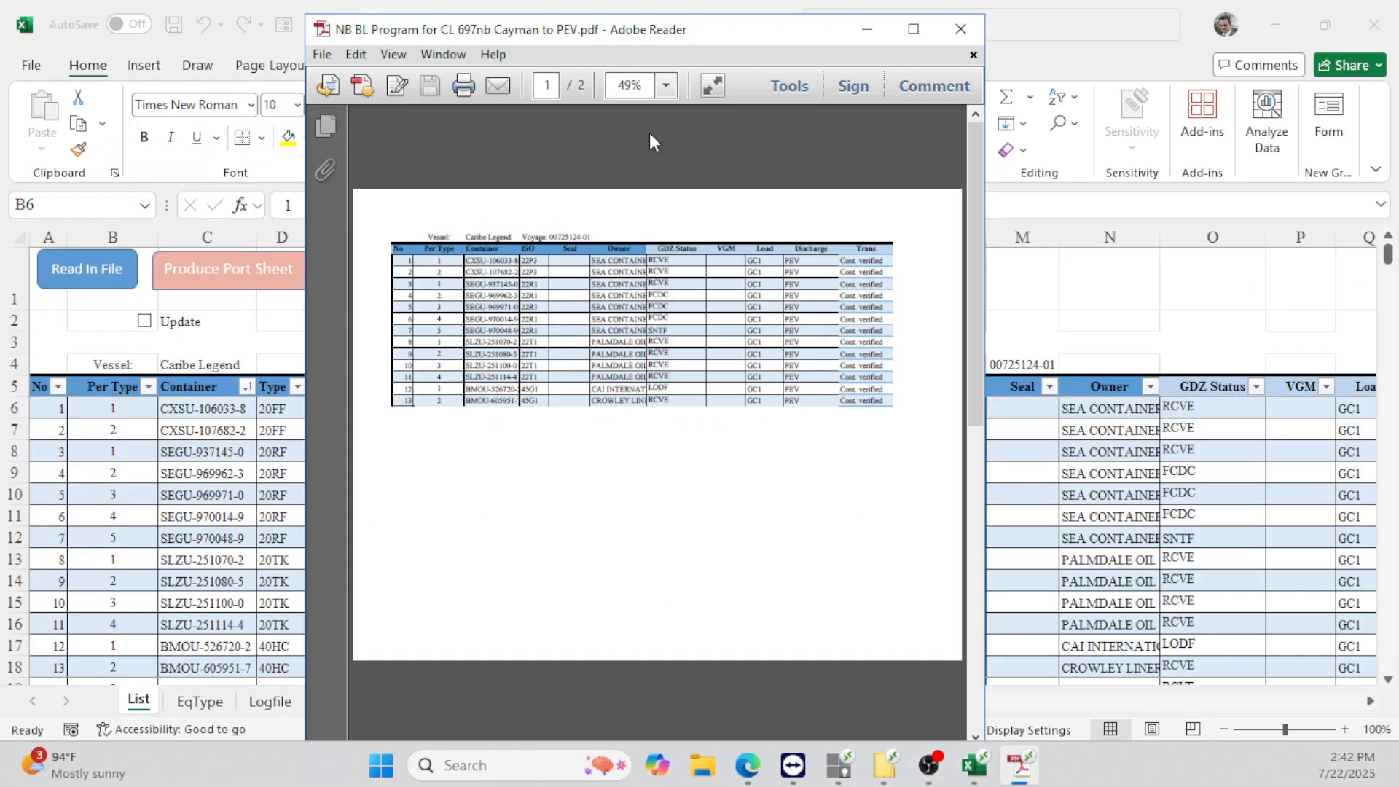
left_click(913, 30)
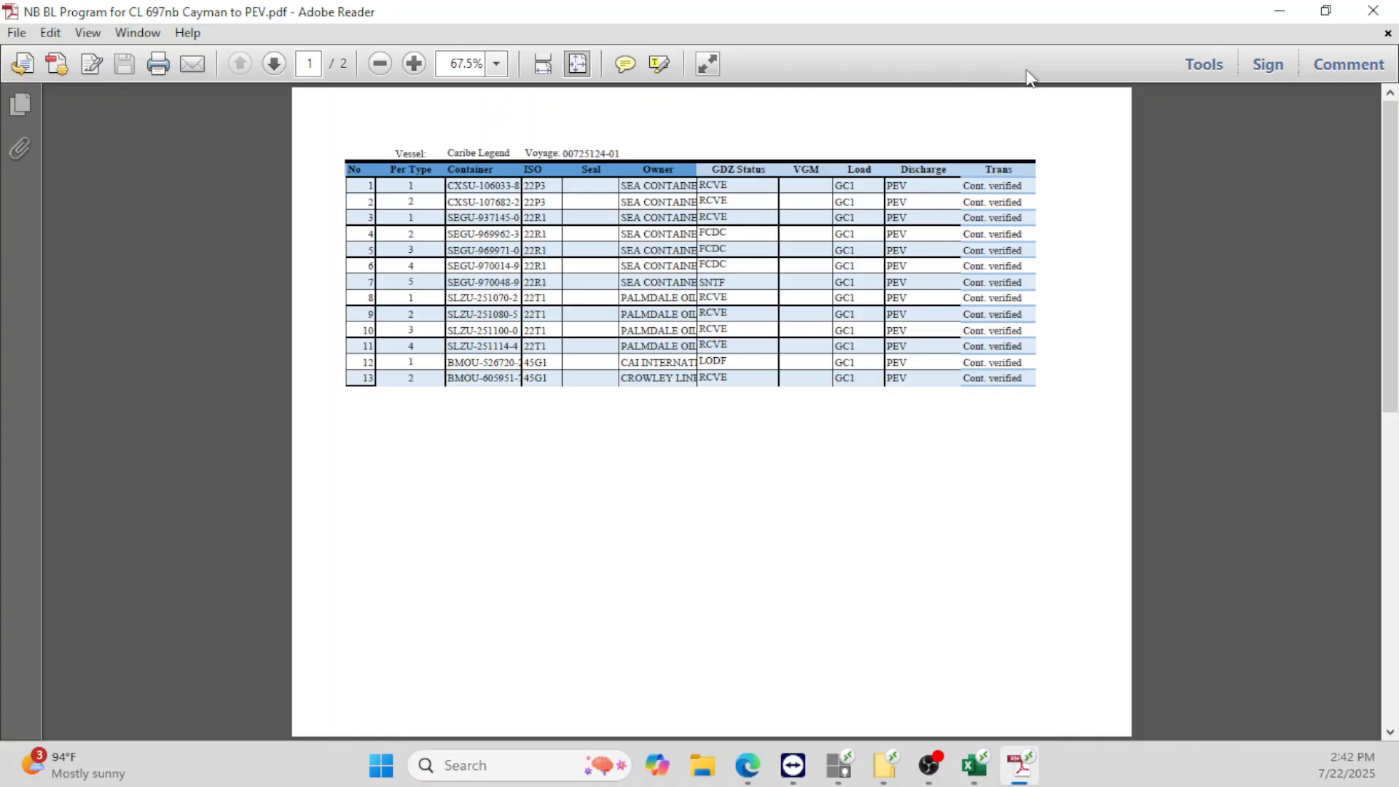
left_click(1373, 11)
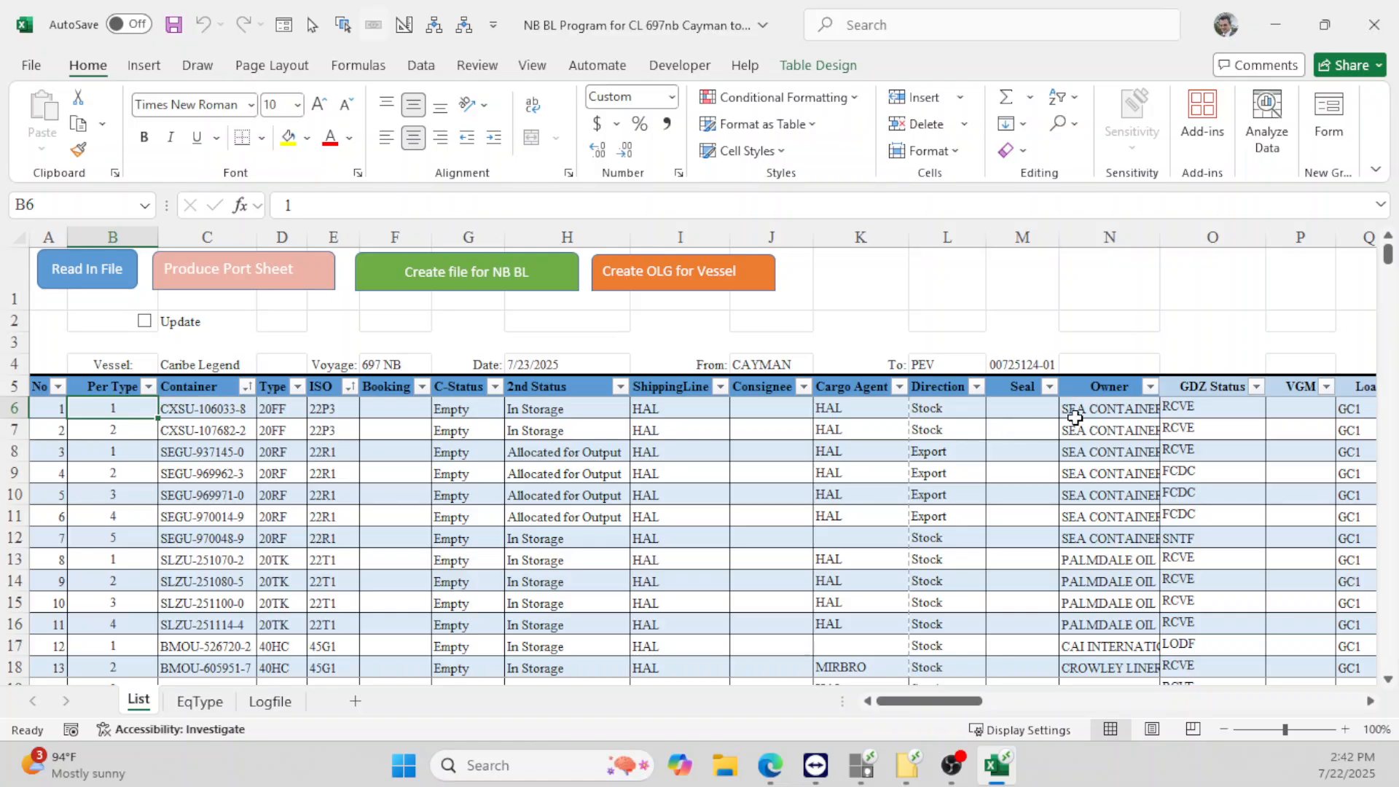
- Hide columns F through L so the Seal column sits right after ISO
left_click_drag(1026, 237, 424, 213)
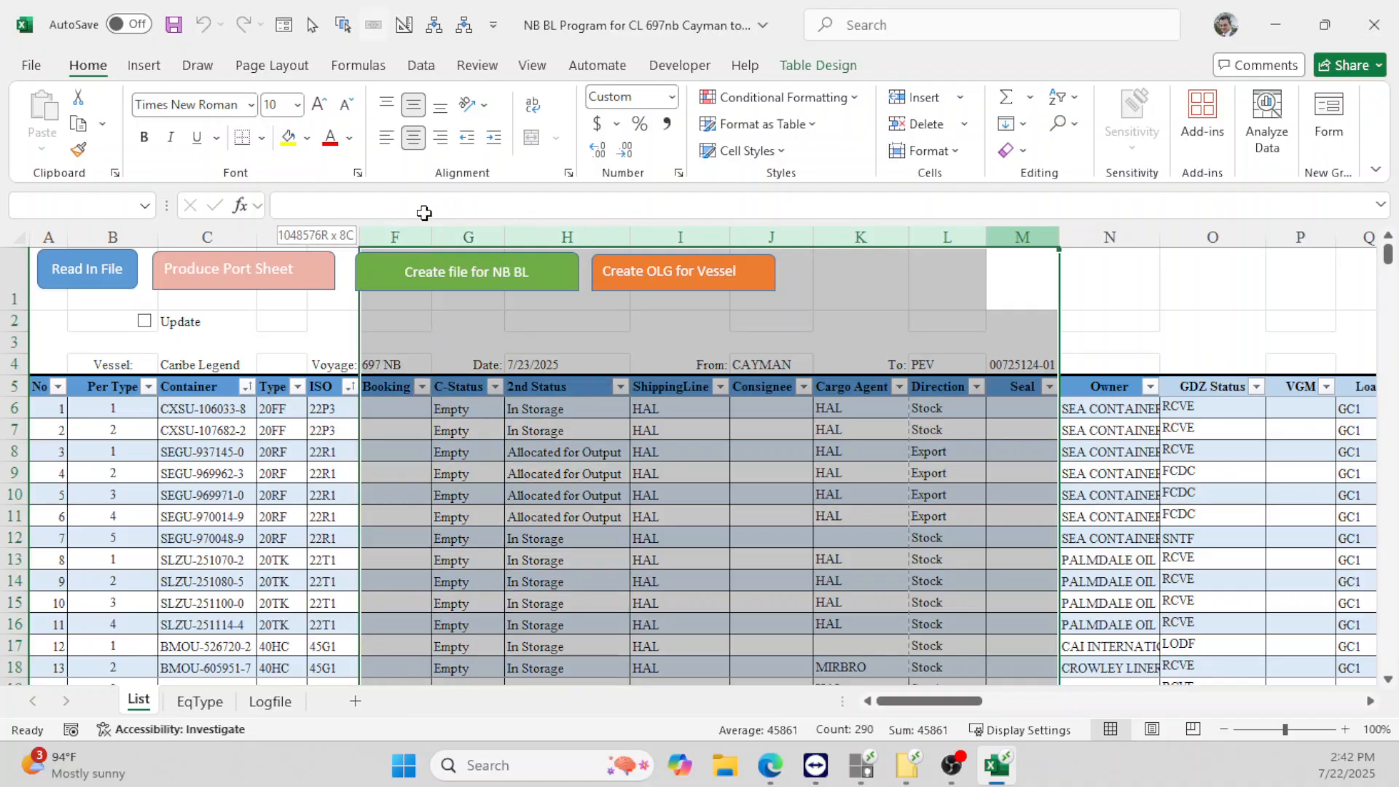
left_click(422, 236)
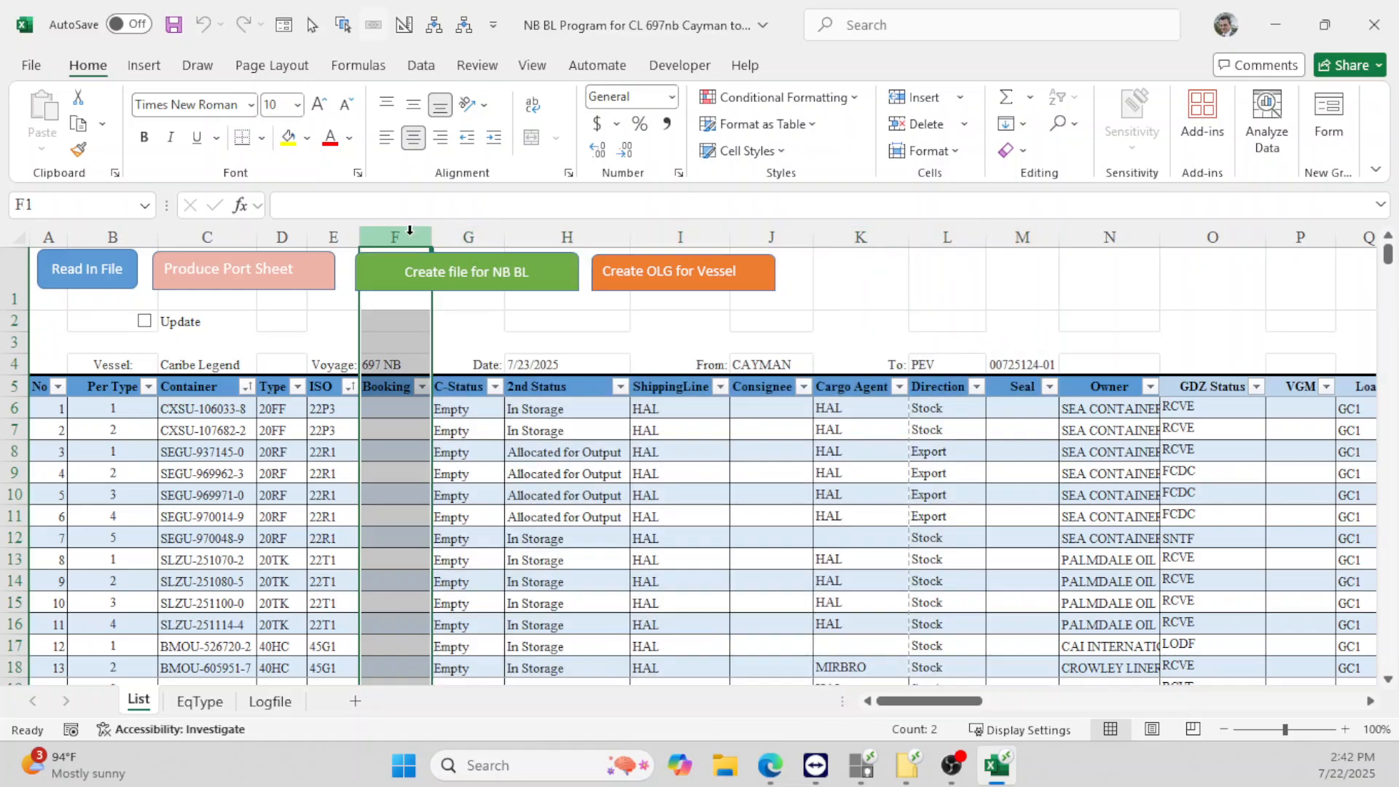
left_click_drag(421, 236, 922, 234)
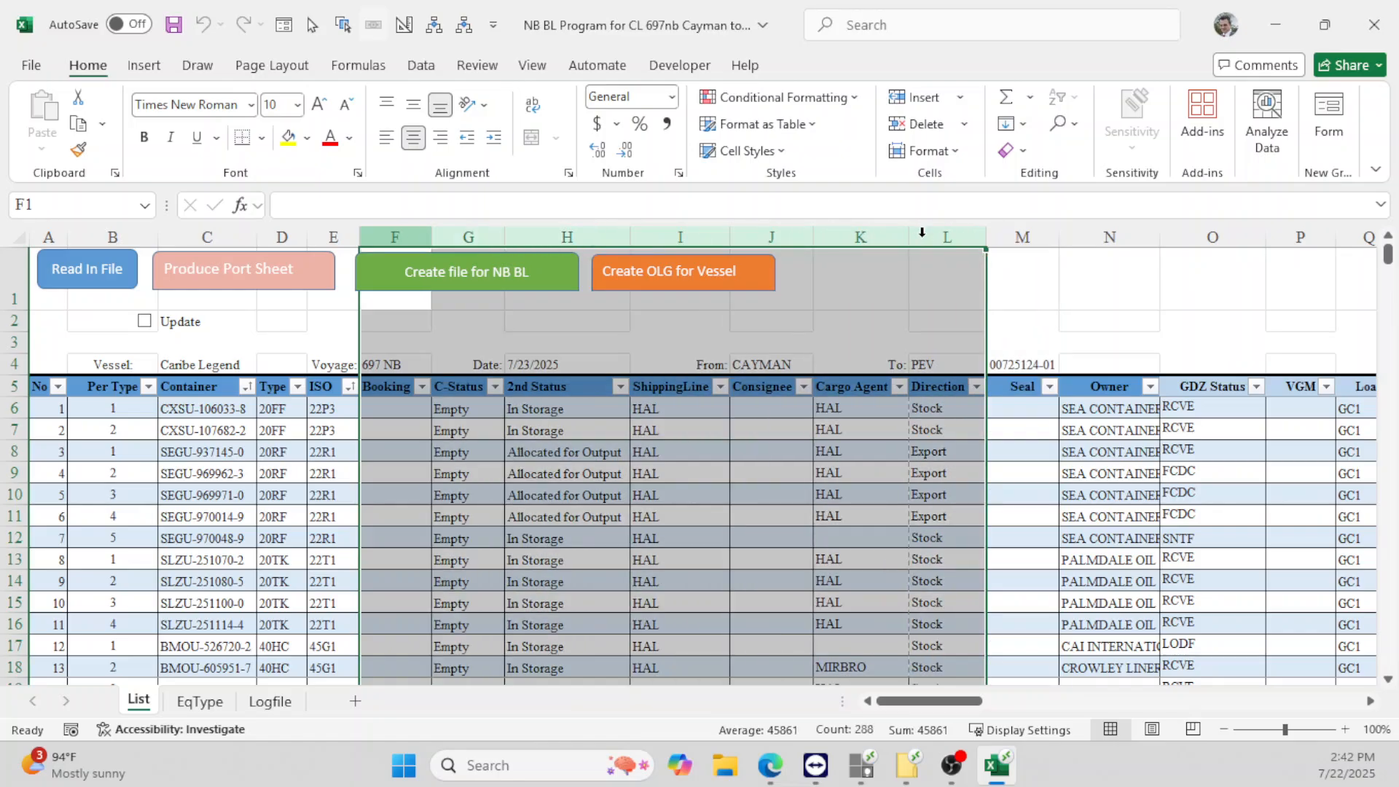
right_click(935, 250)
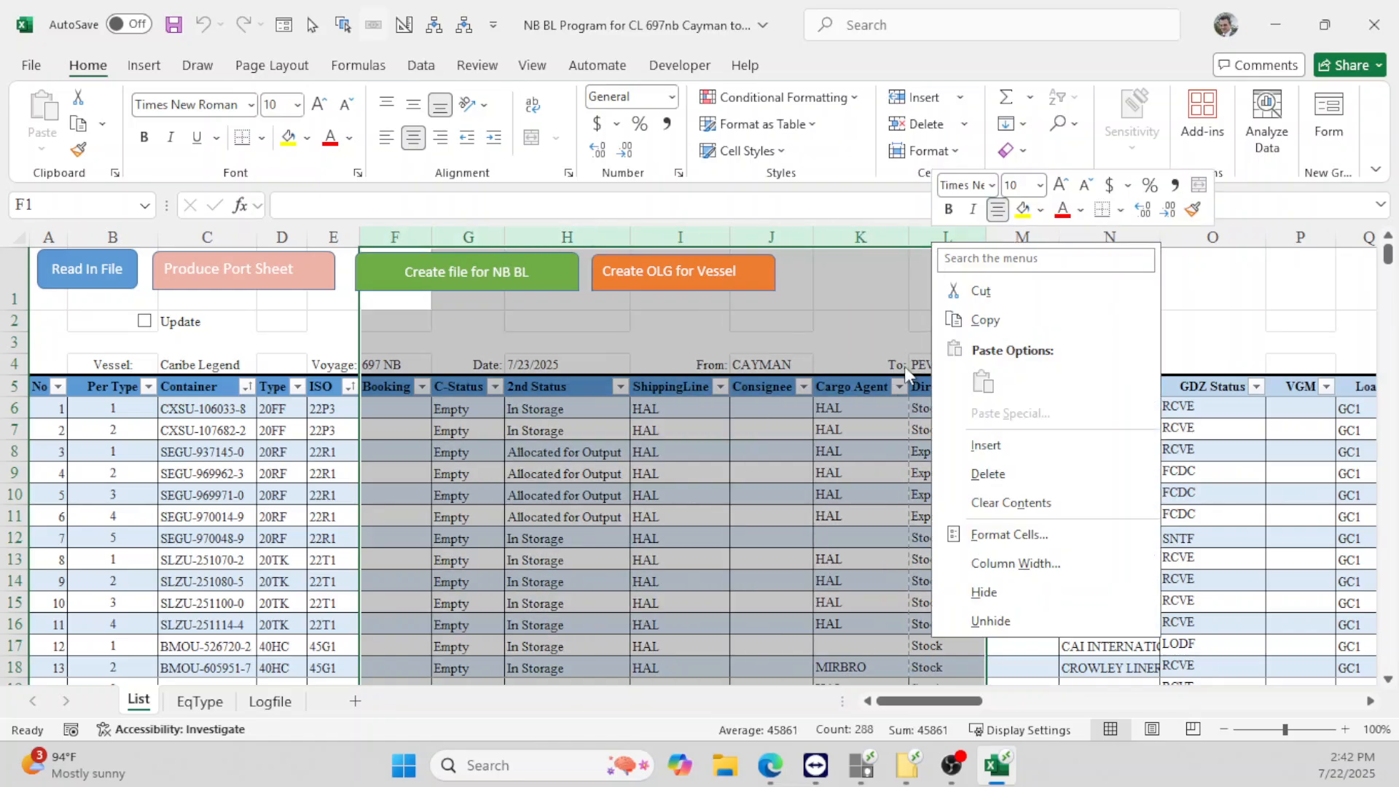
left_click(984, 597)
- Select the first owner cell, N6, and bring up the Owner column's filter list
left_click(385, 412)
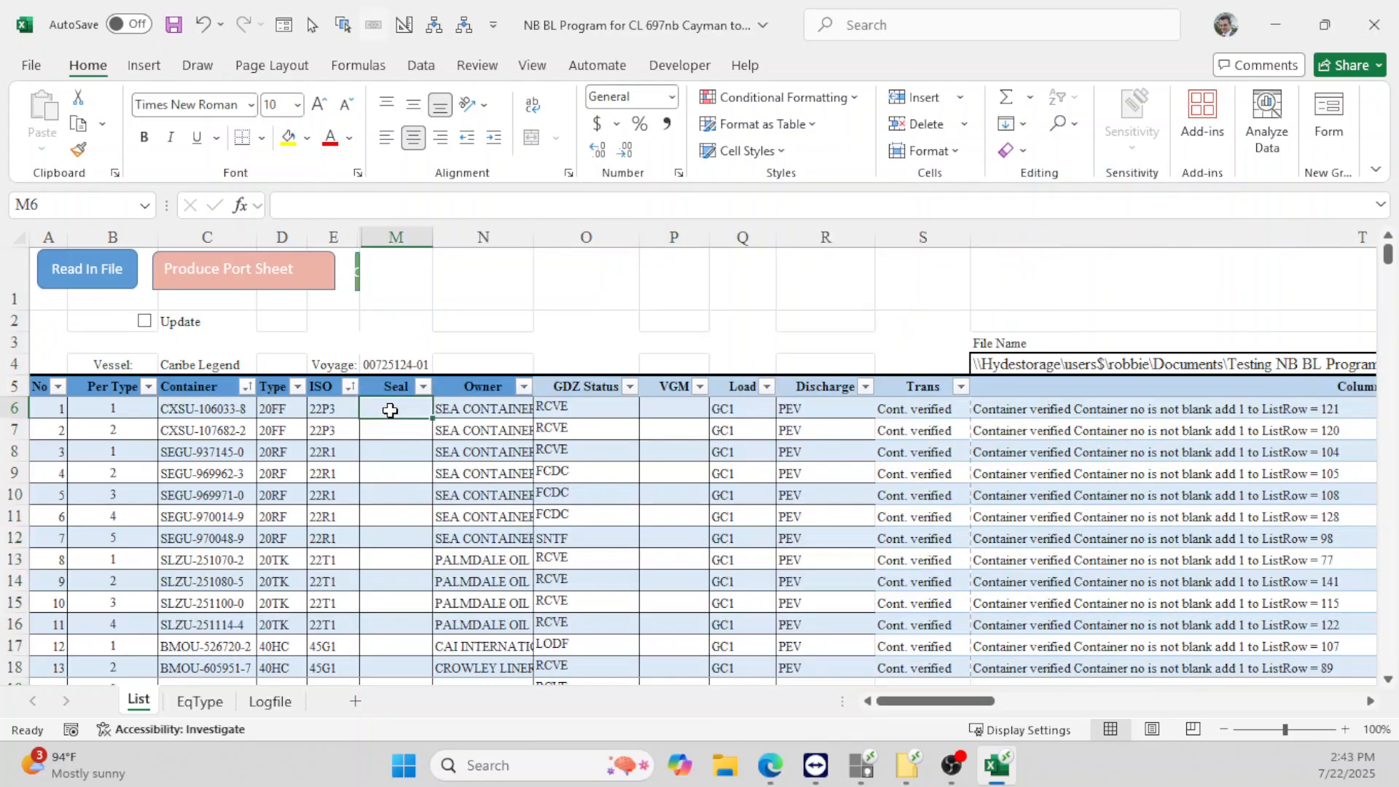
left_click(478, 414)
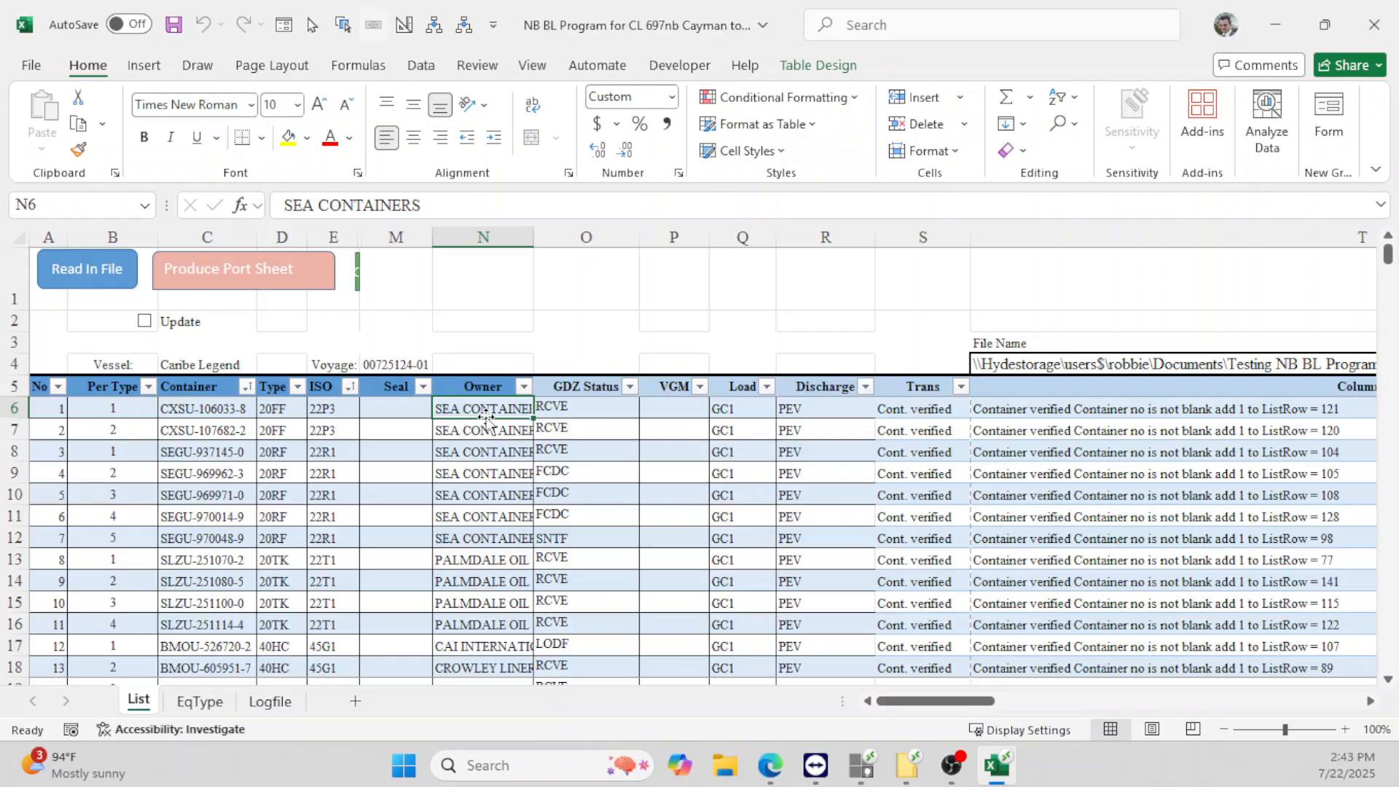
left_click(524, 386)
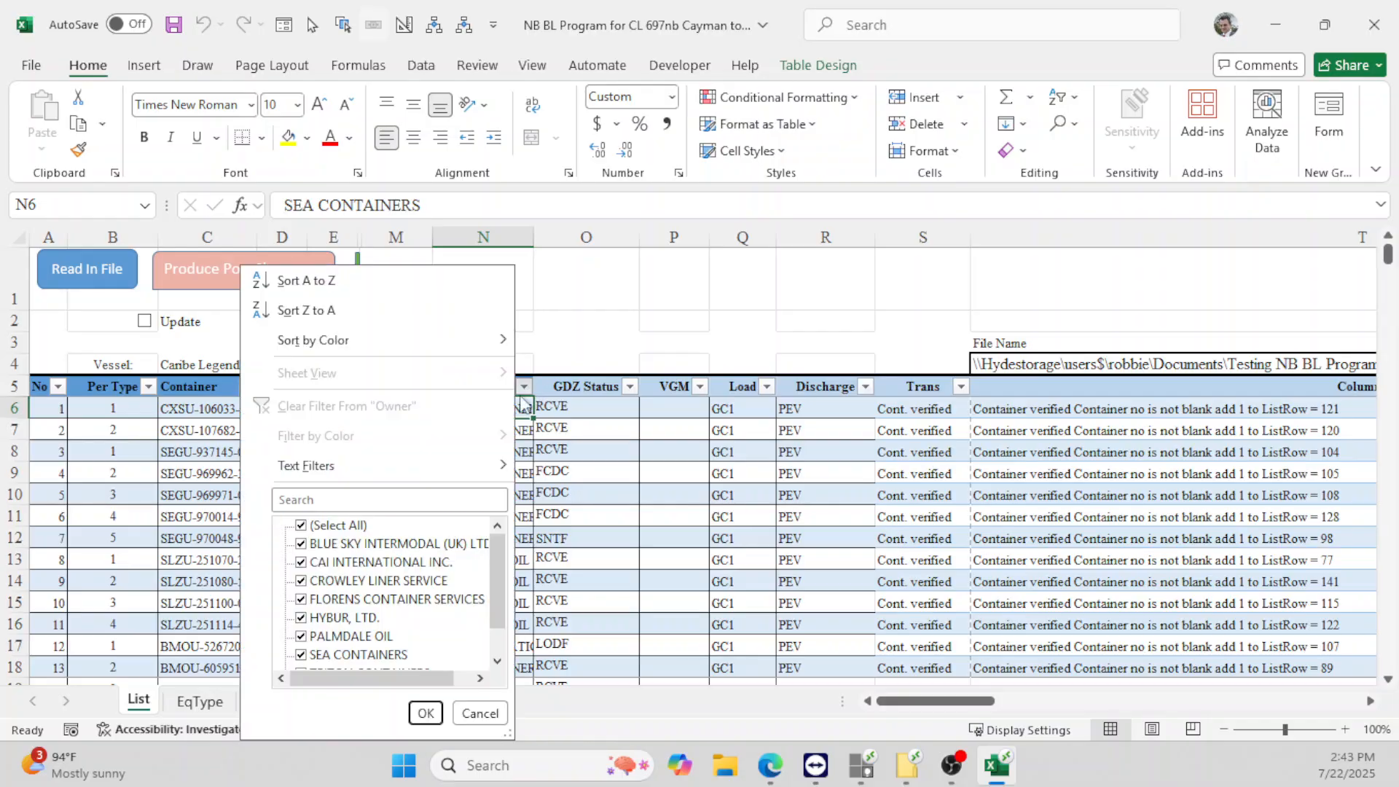
- Filter Owner to Blue Sky, CAI, Florens, Hybur, Palmdale, Sea Containers and Triton only
left_click(335, 527)
left_click(300, 545)
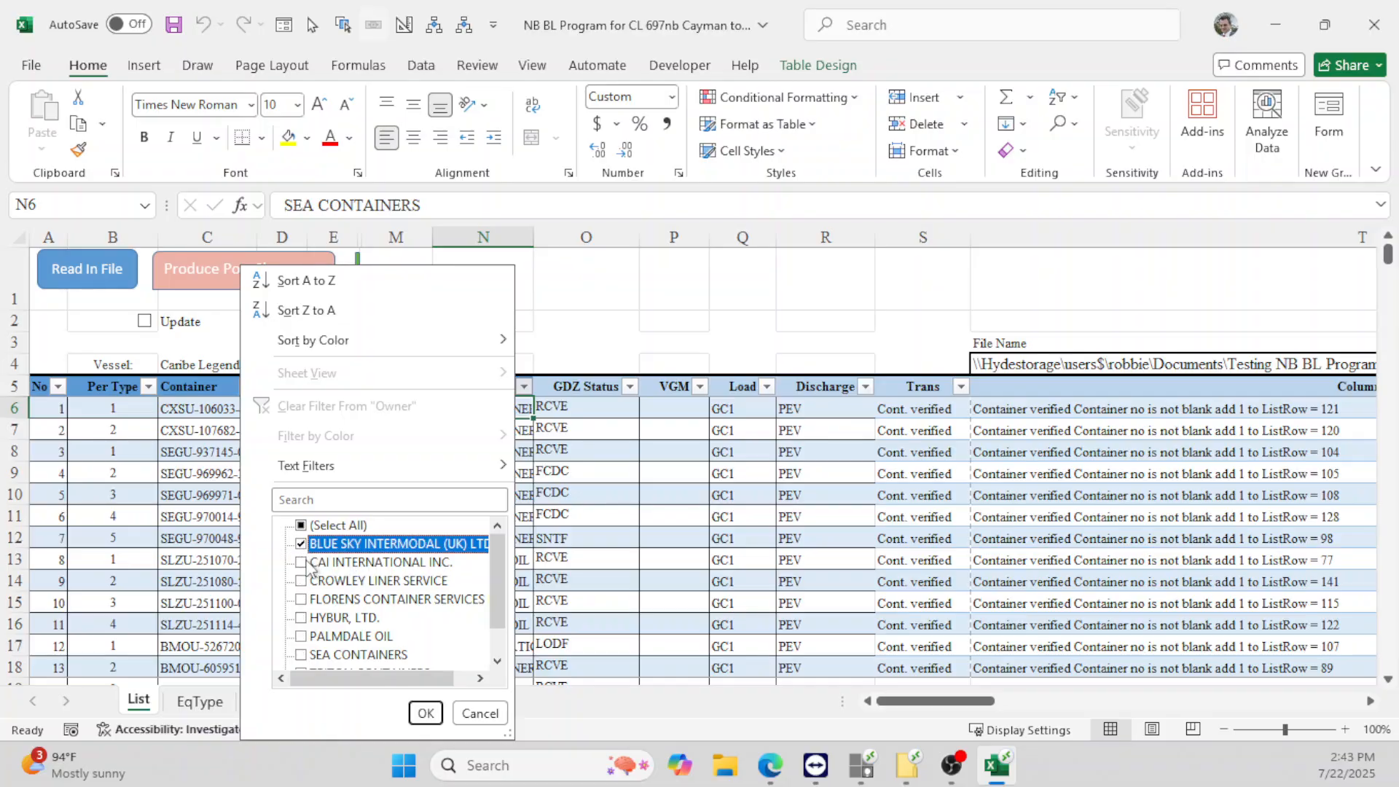
left_click(302, 562)
left_click(313, 605)
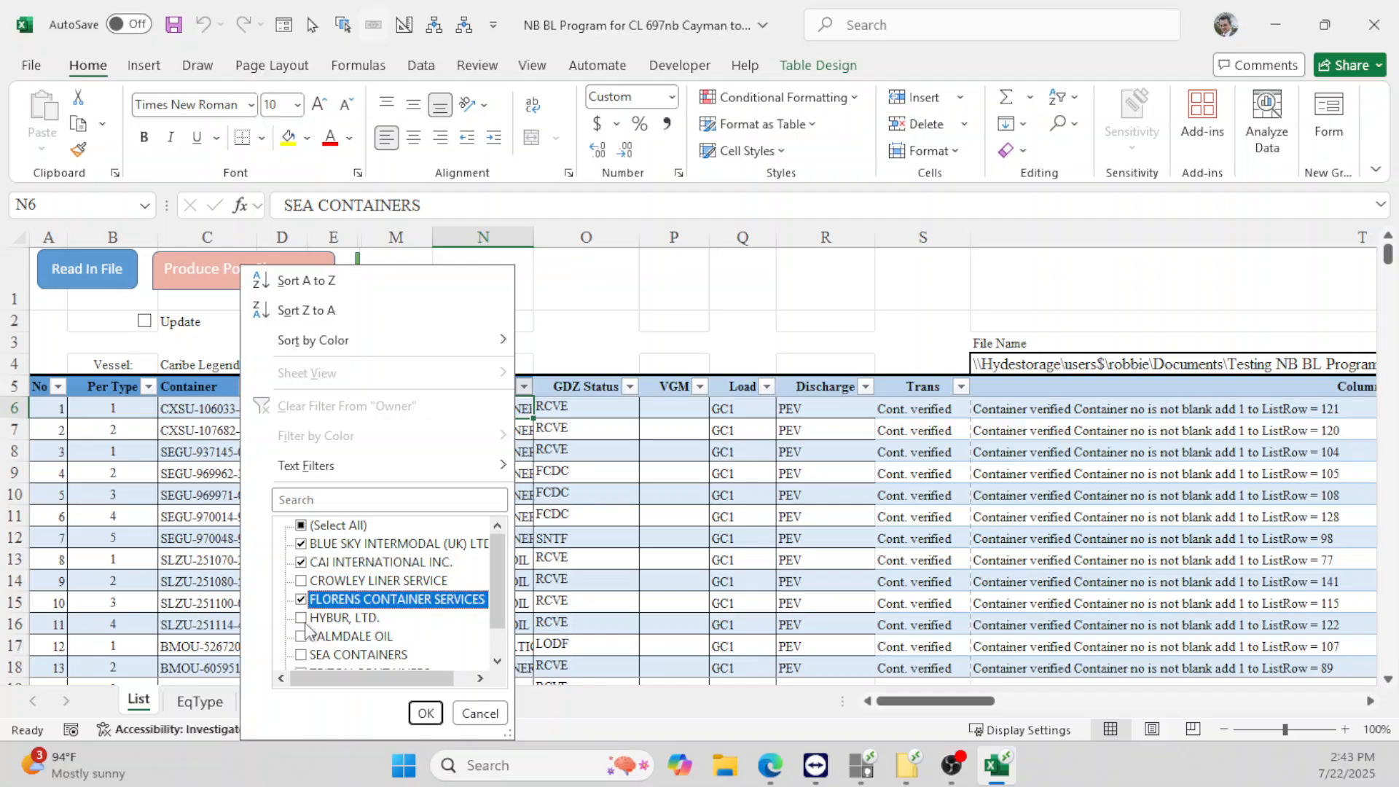
left_click(314, 620)
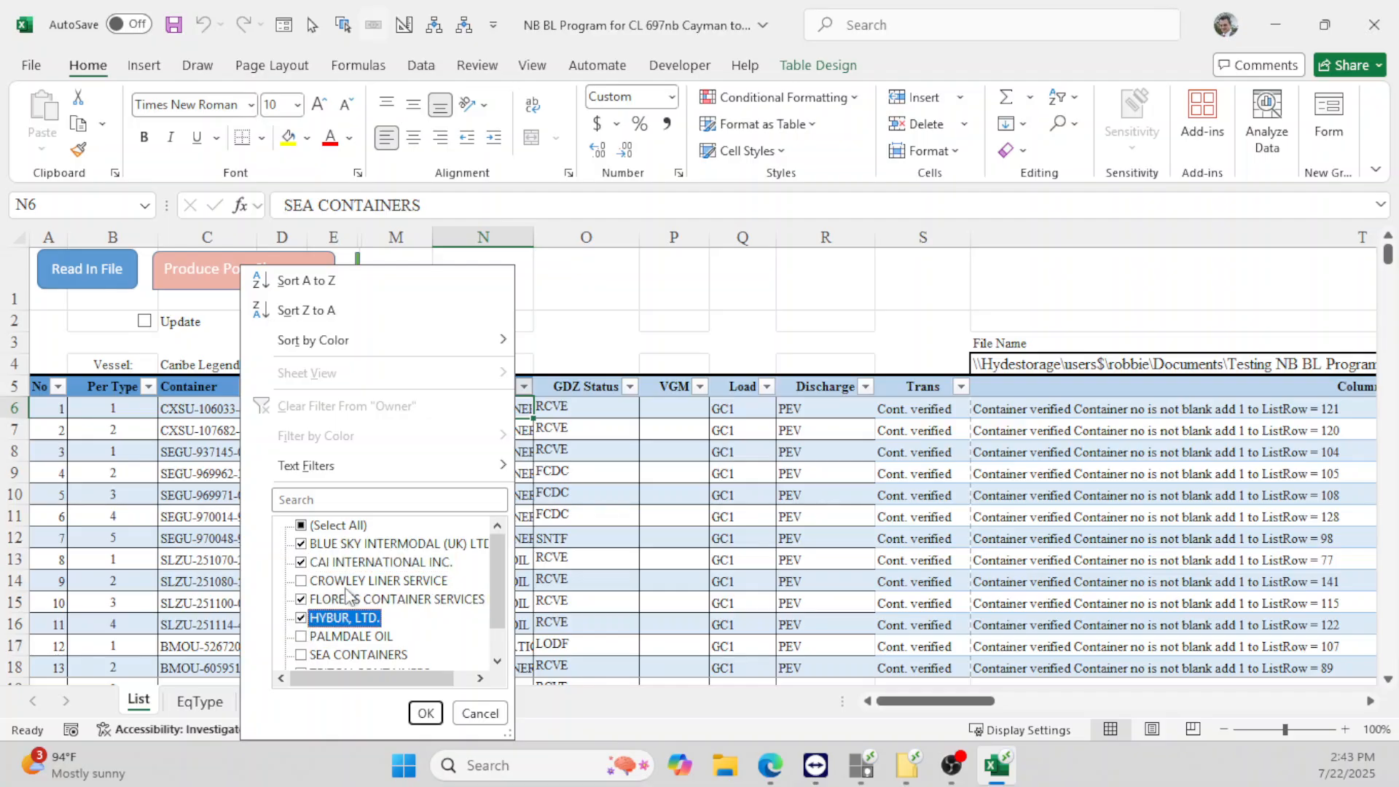
left_click(308, 640)
left_click(302, 655)
scroll(314, 653, "down", 1)
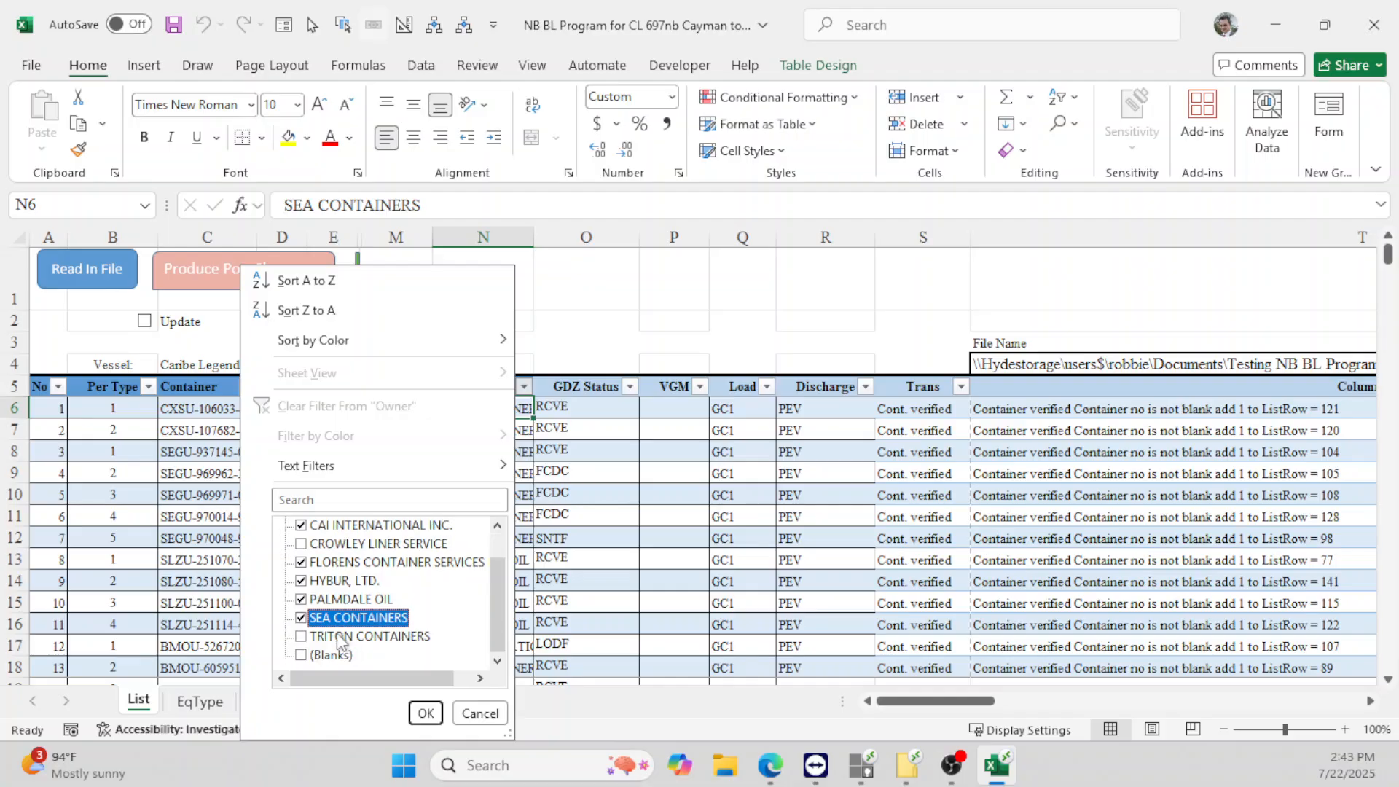
left_click(347, 639)
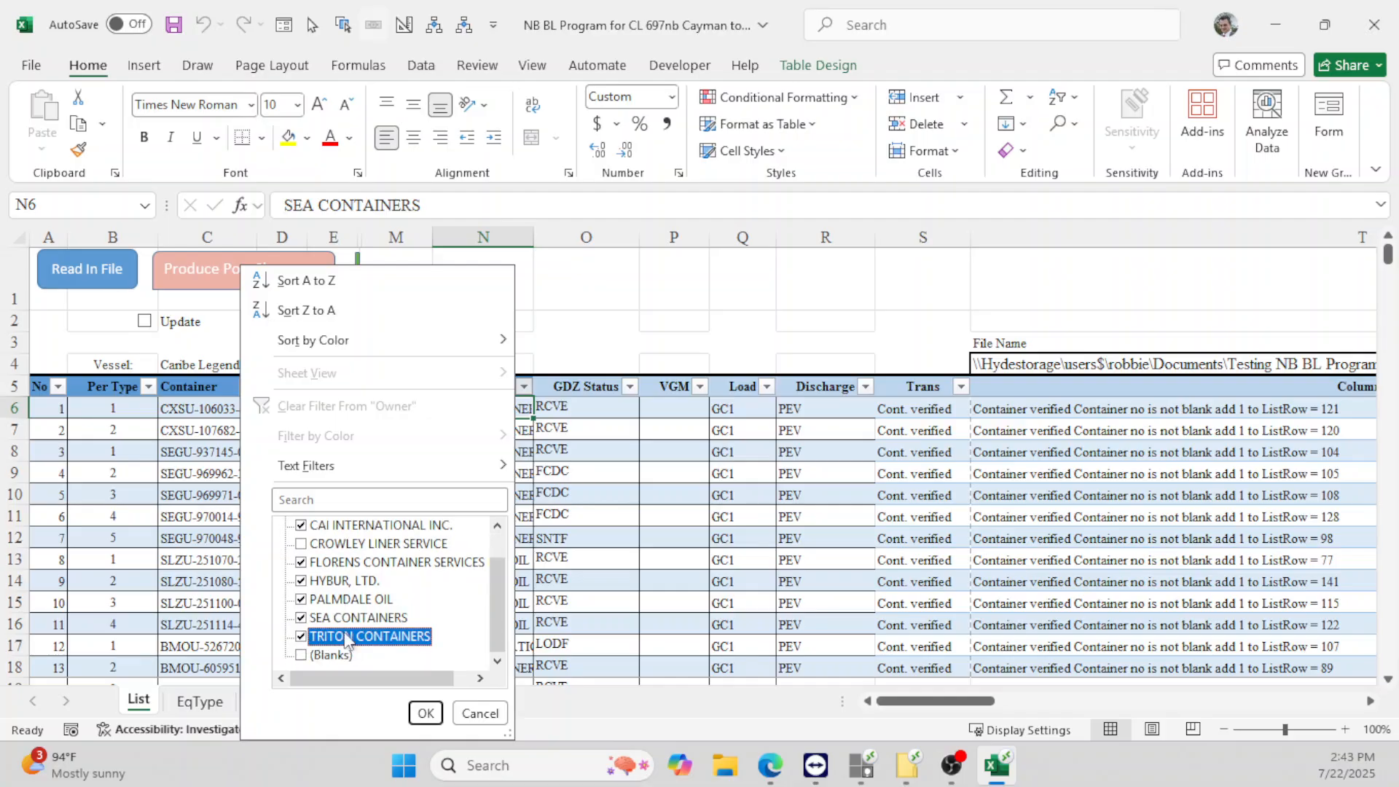
left_click(426, 713)
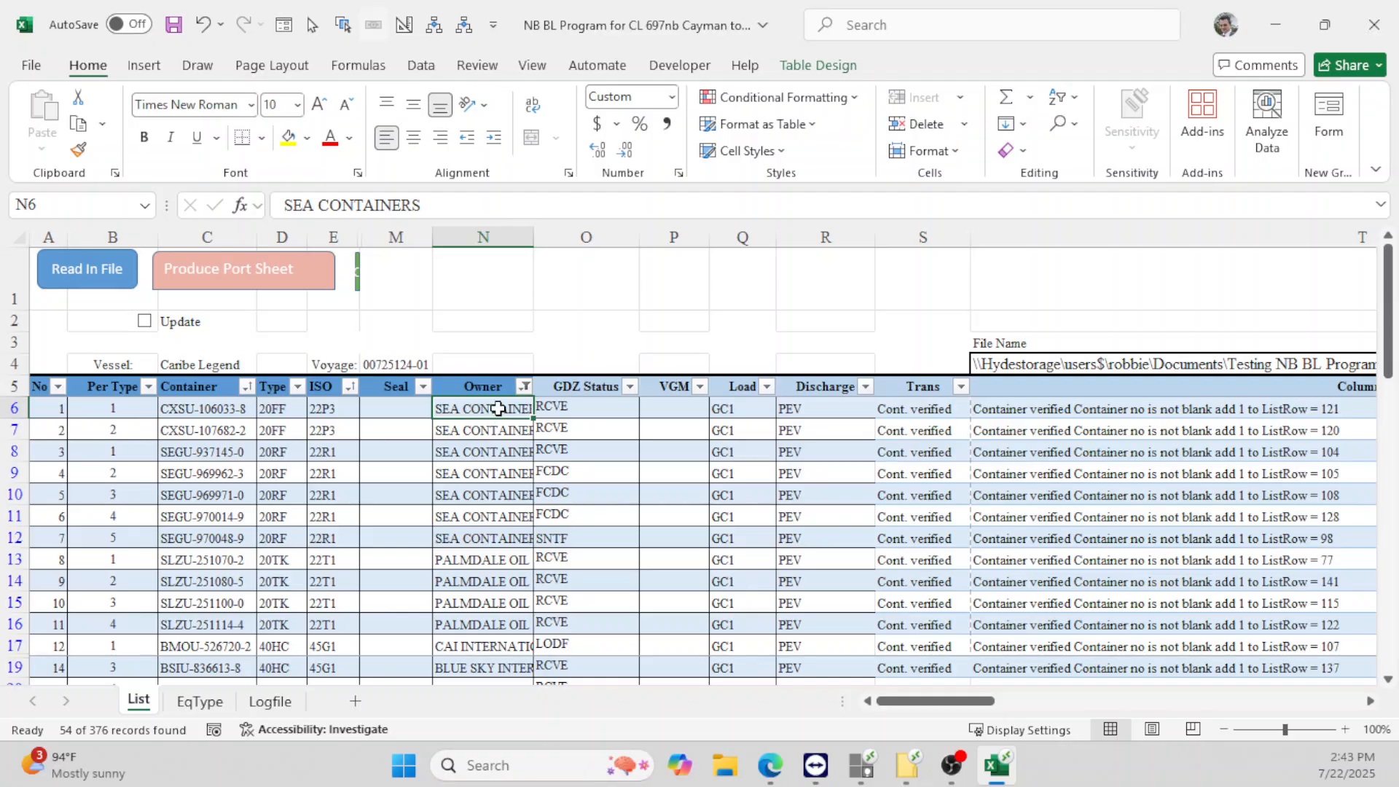
- Clear the visible owner names from N6 down to row 61 in the filtered rows
key("shift+Down")
key("shift+Down")
key("shift+Down")
key("shift+Down")
key("shift+Down")
key("shift+Down")
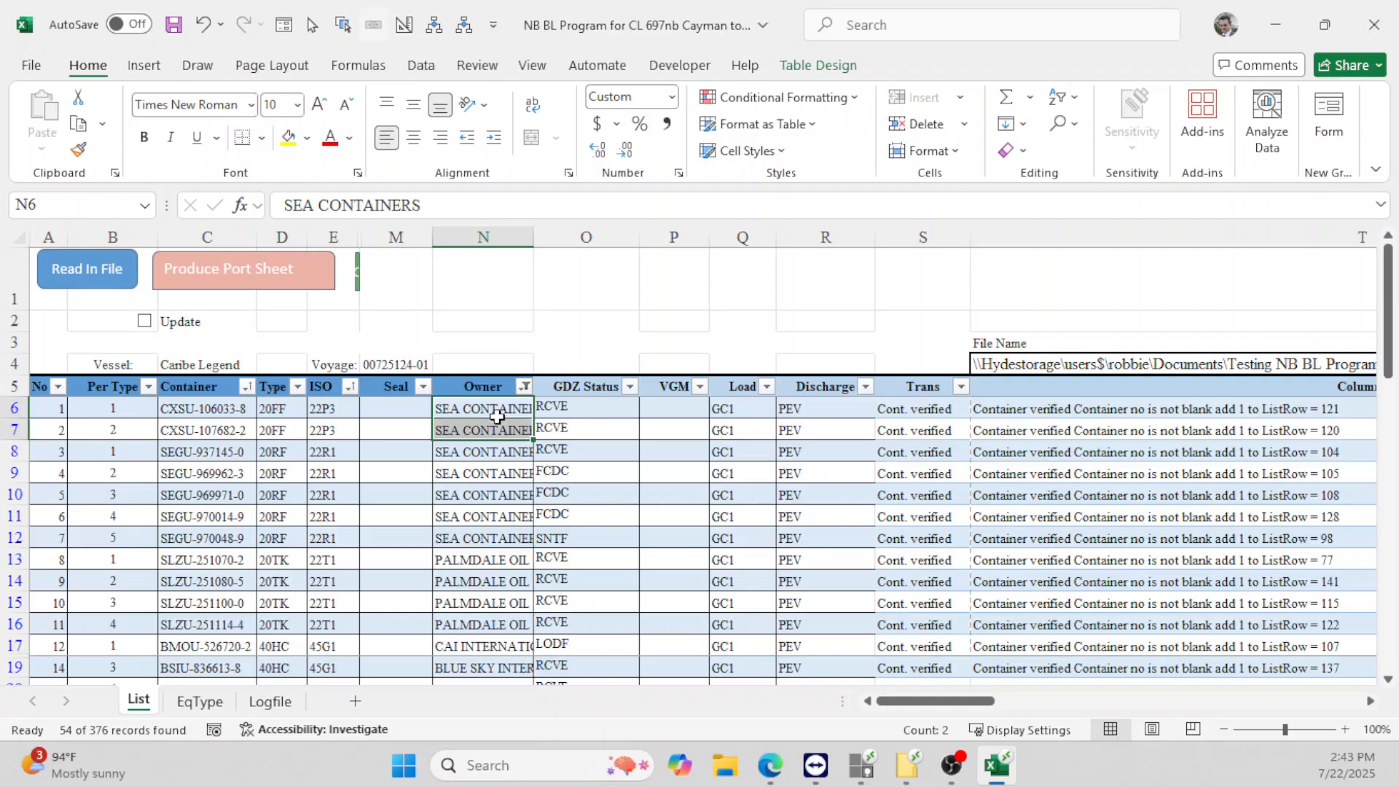
key("shift+Down")
key("shift+Down")
key("shift+Down")
key("shift+Down")
key("shift+Down")
key("shift+Down")
key("shift+Down")
key("shift+Down")
key("shift+Down")
key("shift+Down")
key("shift+Down")
key("shift+Down")
key("shift+Down")
key("shift+Down")
key("shift+Down")
key("shift+Down")
key("shift+Down")
key("shift+Down")
key("shift+Down")
key("shift+Down")
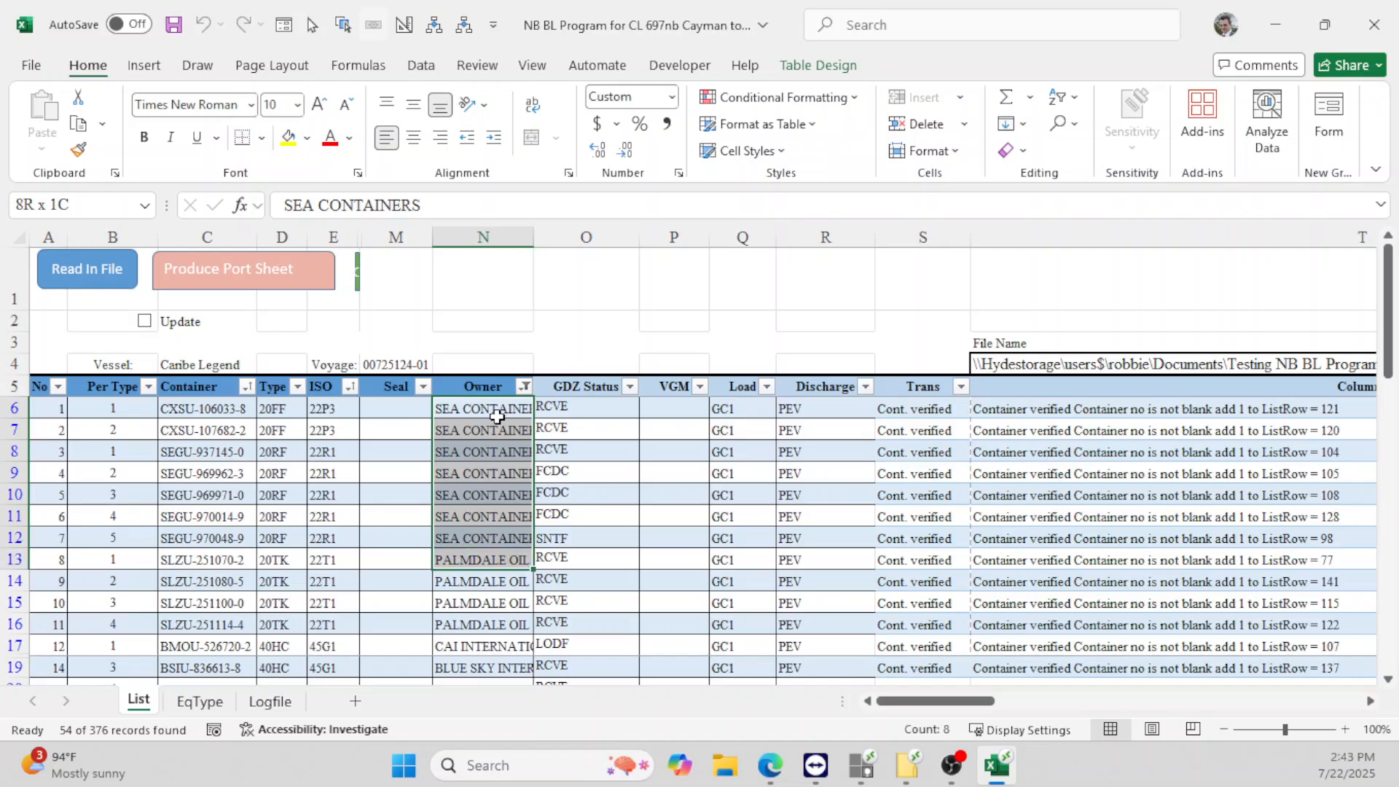
key("shift+Down")
key("shift+Down")
key("shift+Down")
key("shift+Down")
key("shift+Down")
key("shift+Down")
key("shift+Down")
key("shift+Down")
key("shift+Down")
key("shift+Down")
key("shift+Down")
key("shift+Down")
key("shift+Down")
key("shift+Down")
key("shift+Down")
key("shift+Down")
key("shift+Down")
key("shift+Down")
key("shift+Down")
key("shift+Down")
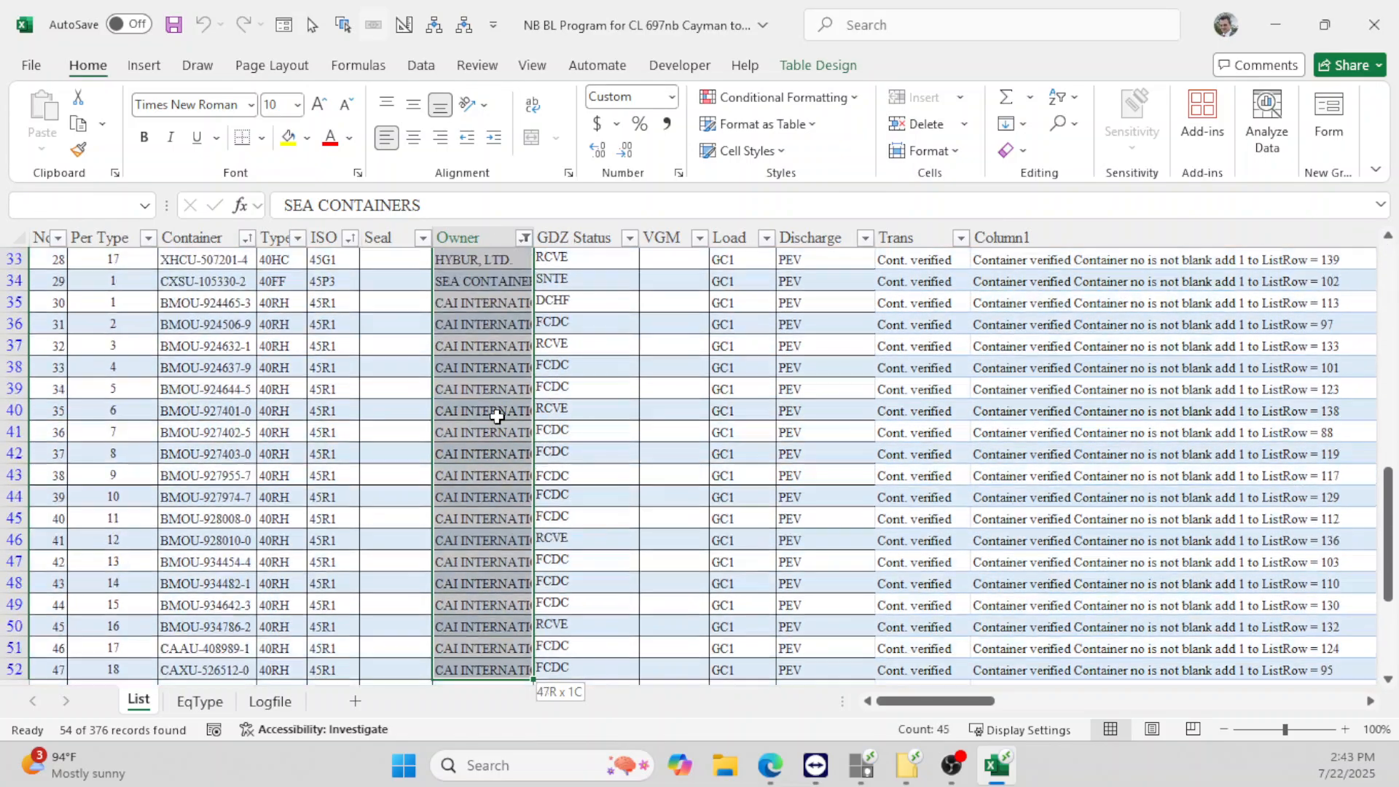
key("shift+Up")
key("shift+Up")
key("shift+Up")
key("shift+Up")
key("shift+Up")
key("shift+Up")
key("shift+Up")
key("shift+Up")
key("shift+Up")
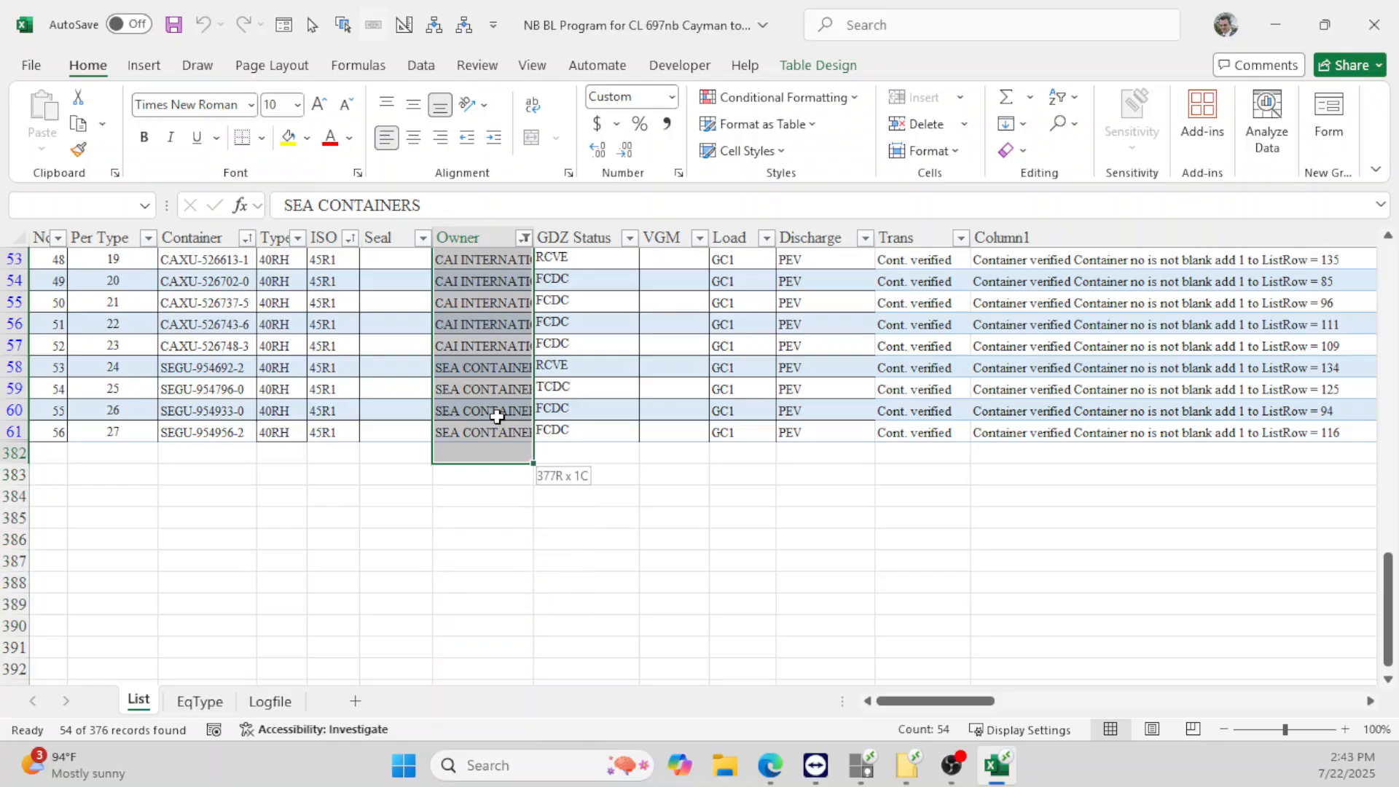
key("Delete")
key("Up")
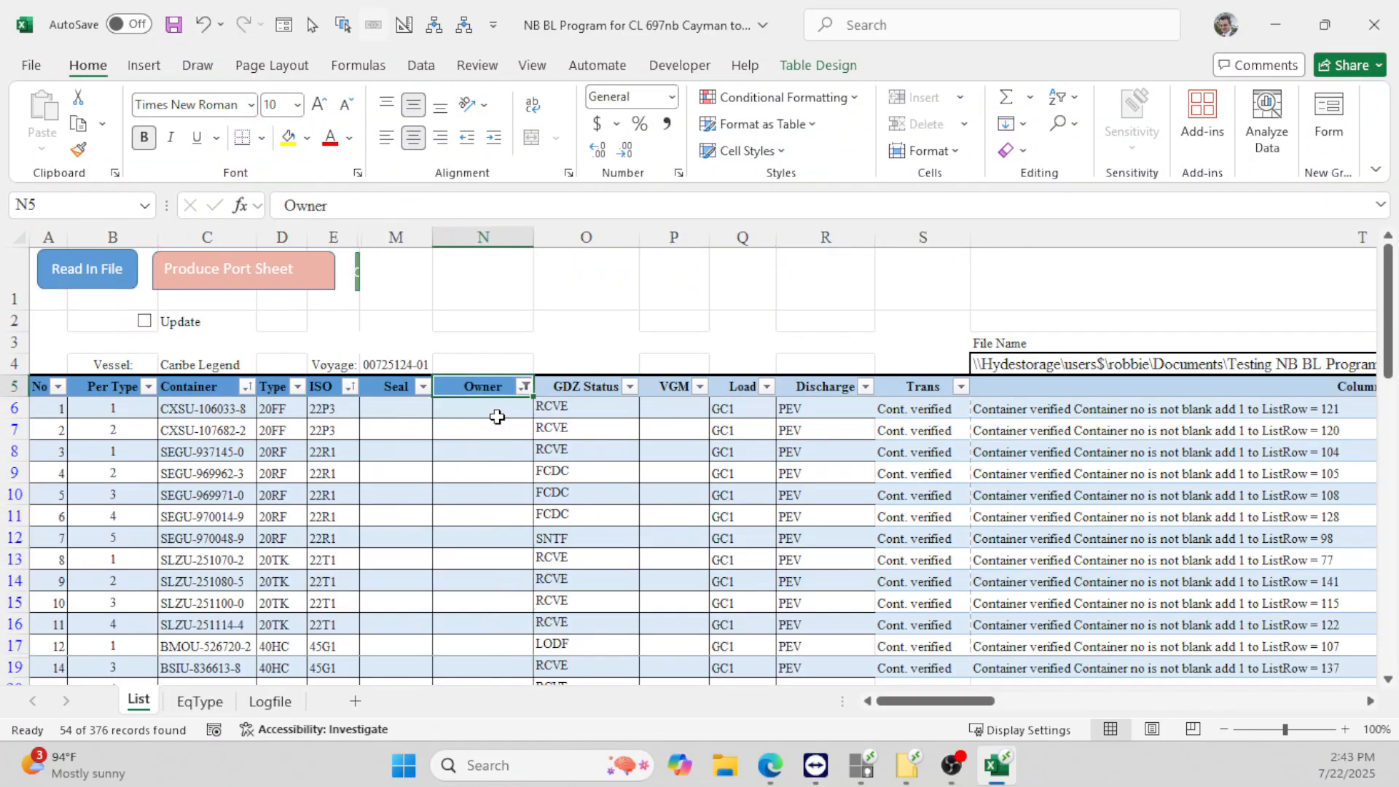
- Clear the Owner filter and fill the Crowley Liner record in row 18 yellow
left_click(524, 387)
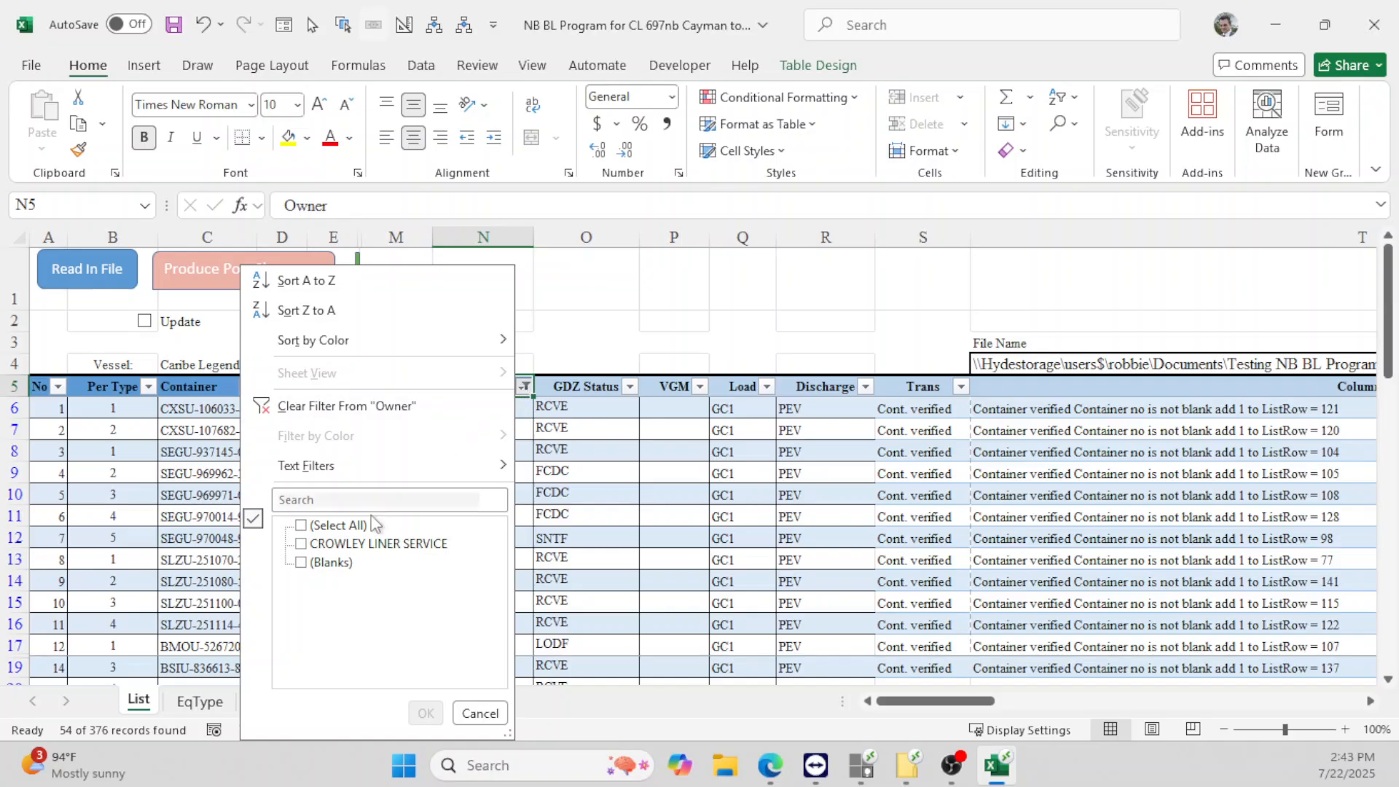
left_click(426, 713)
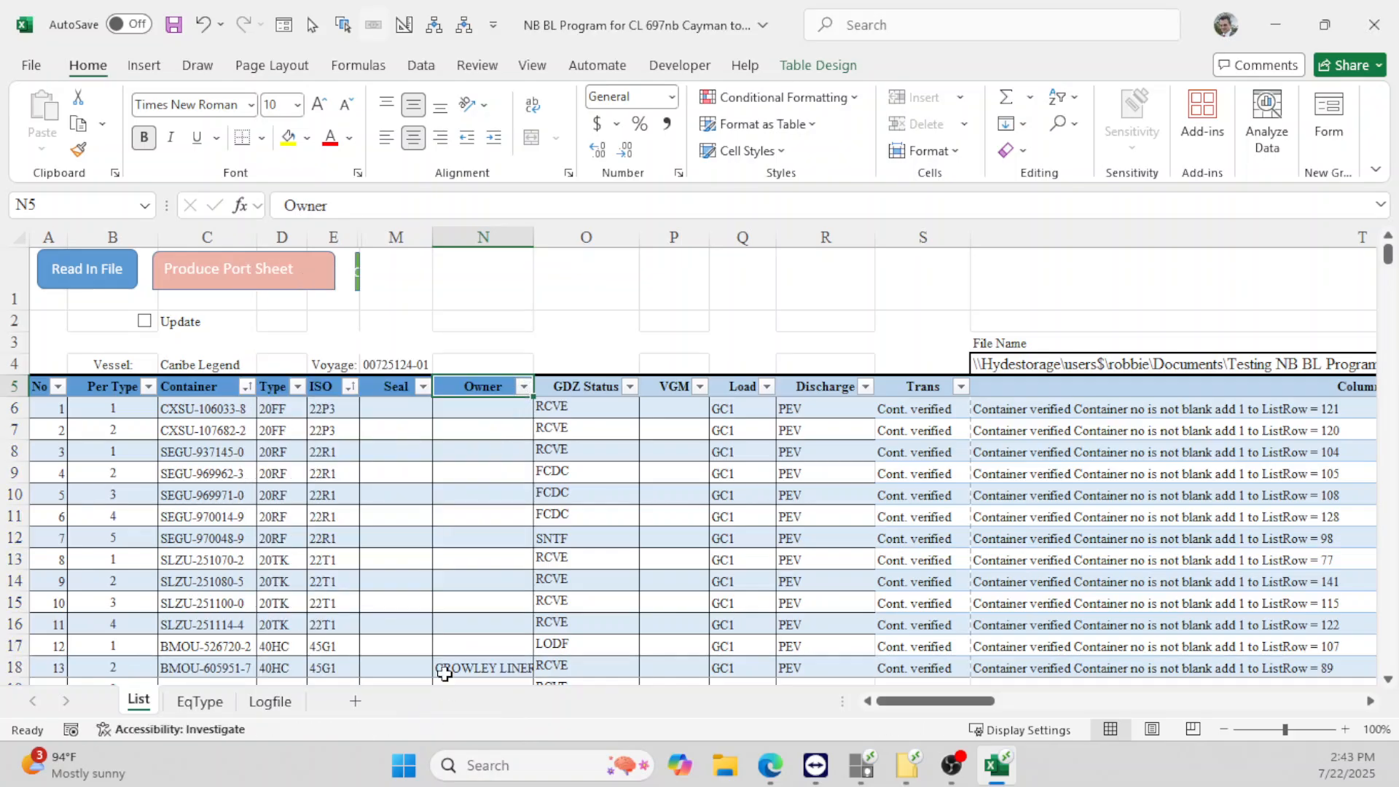
scroll(490, 570, "down", 3)
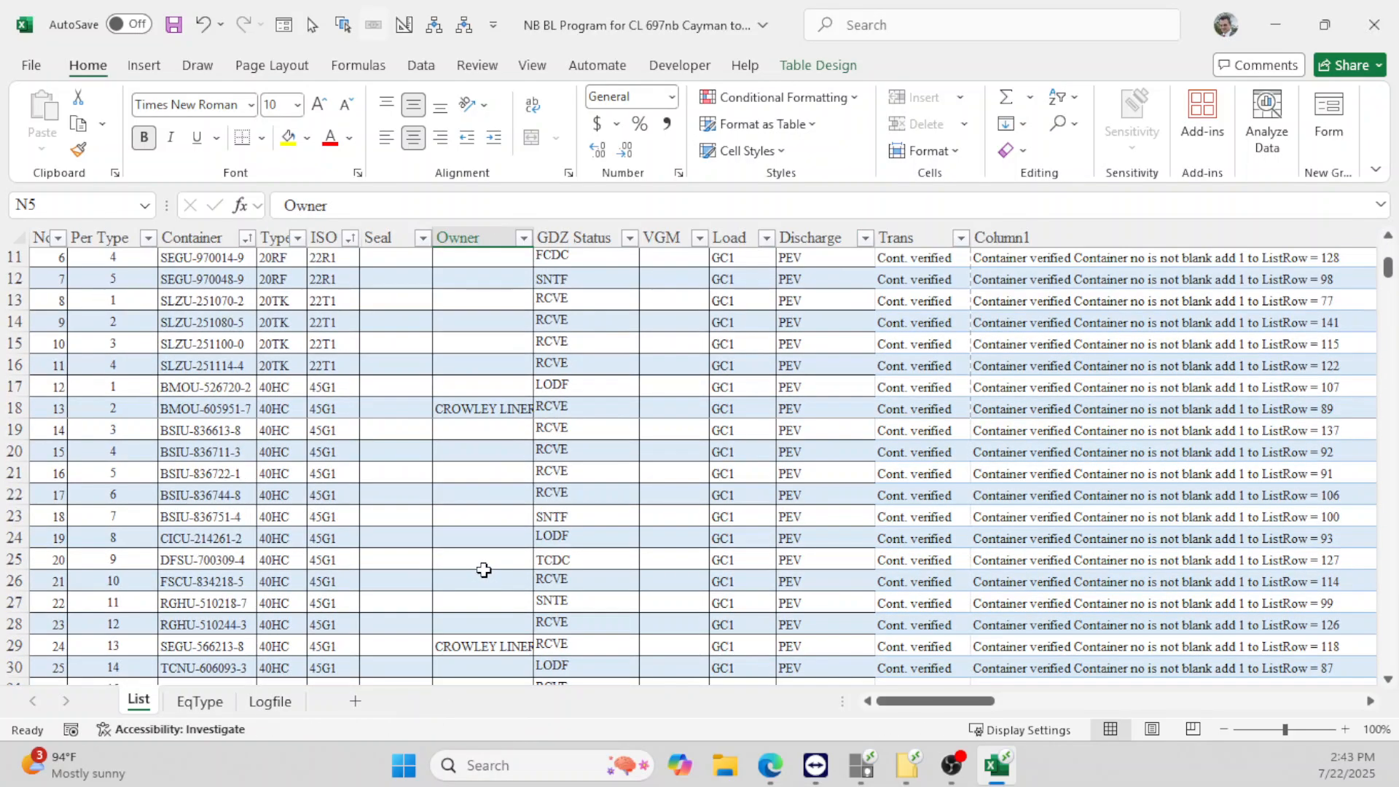
left_click(474, 412)
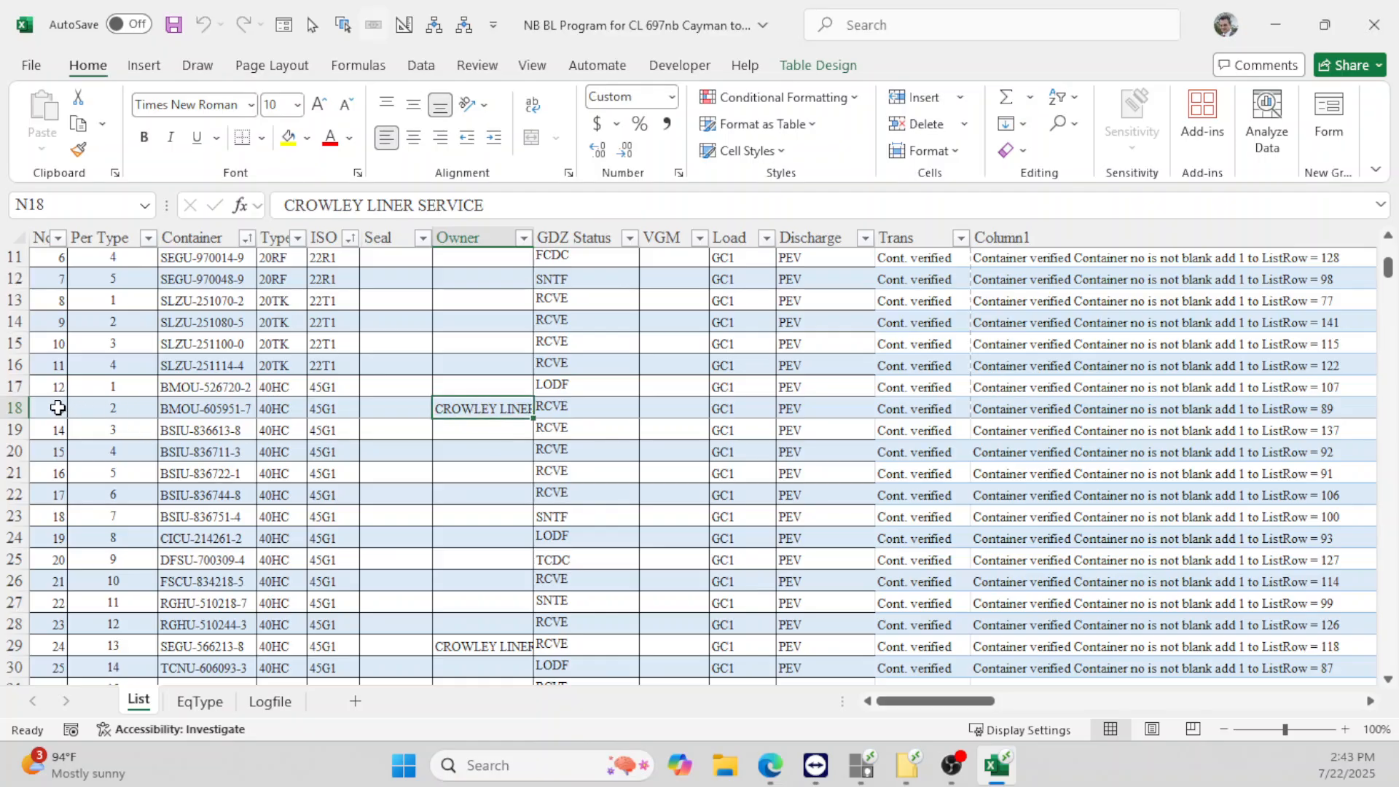
left_click_drag(57, 409, 503, 393)
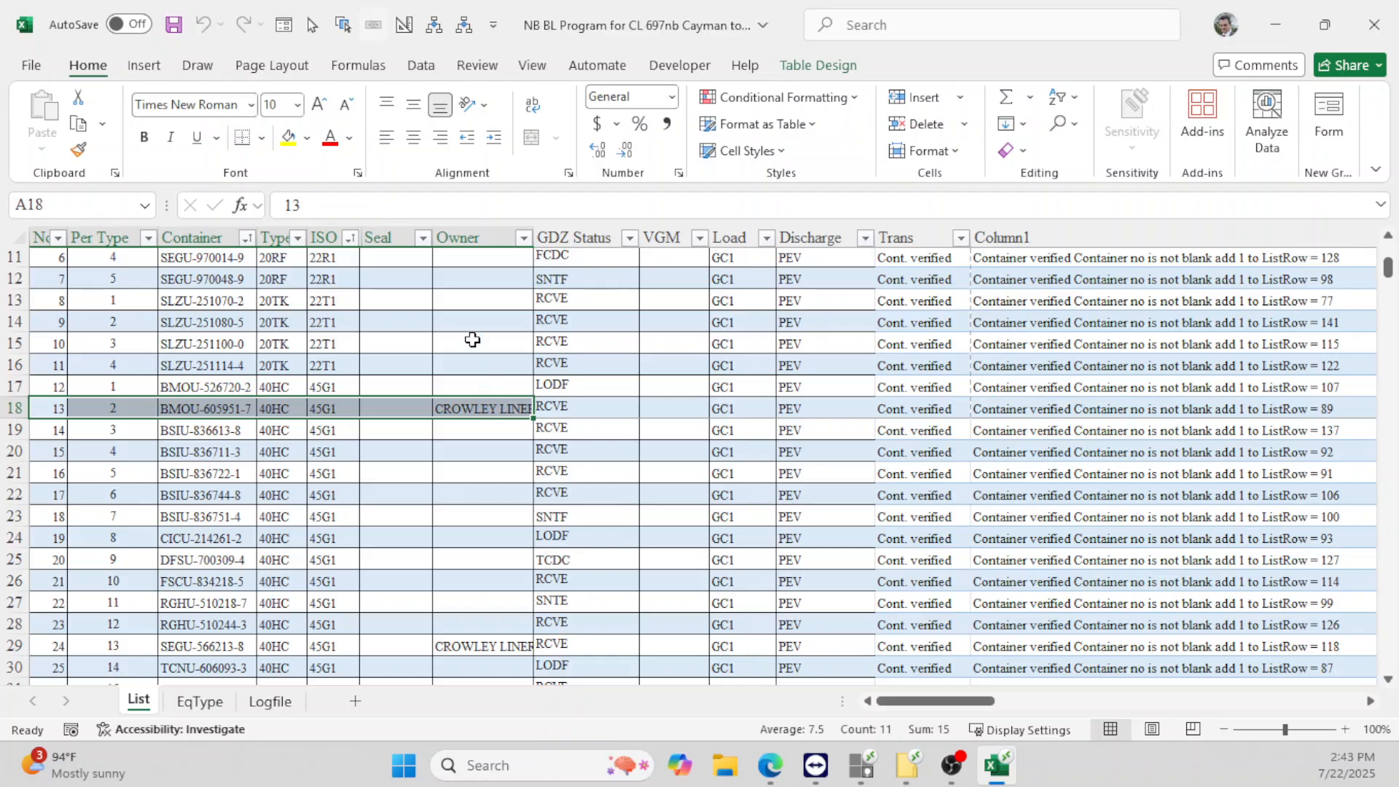
left_click(289, 137)
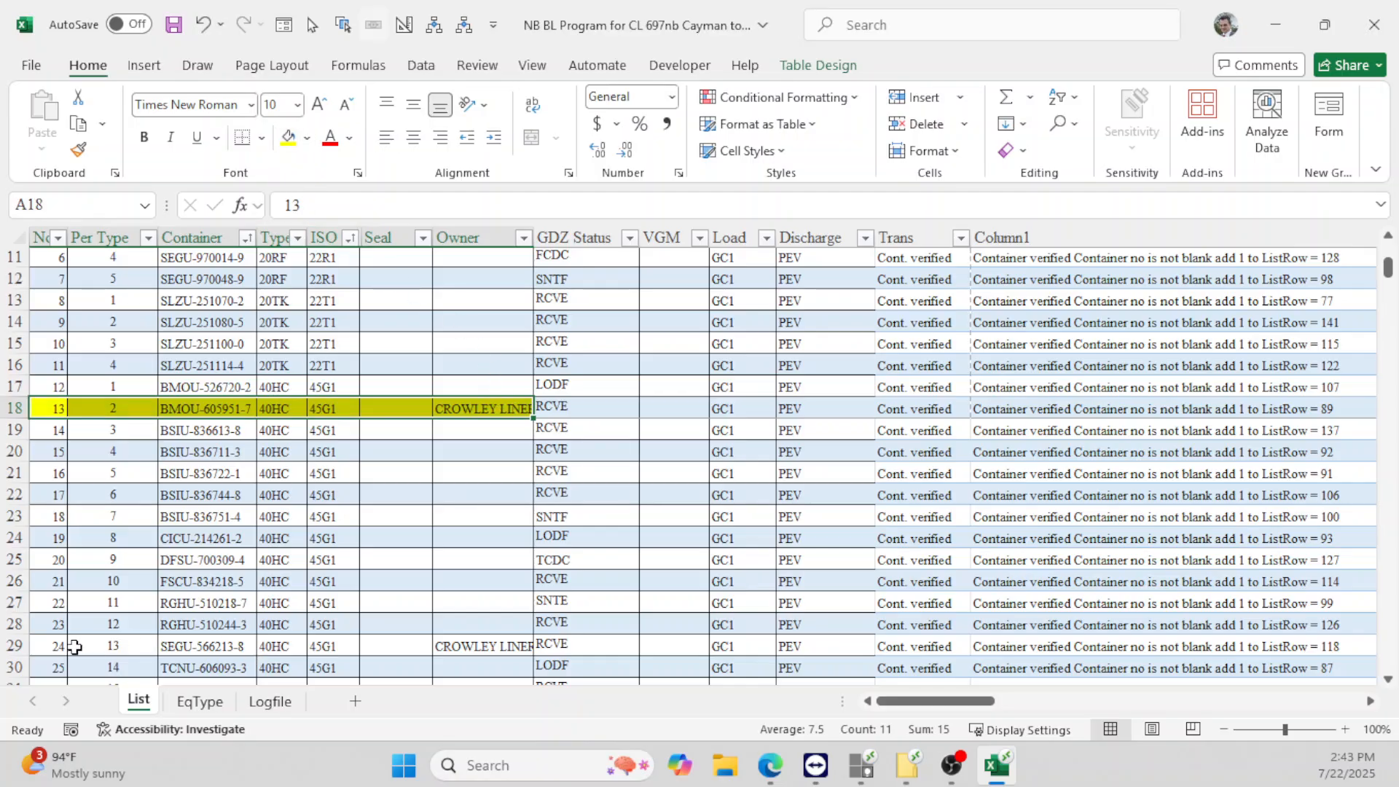
- Fill container SEGU-566213-8's row 29 cells yellow to match row 18
left_click_drag(58, 649, 503, 647)
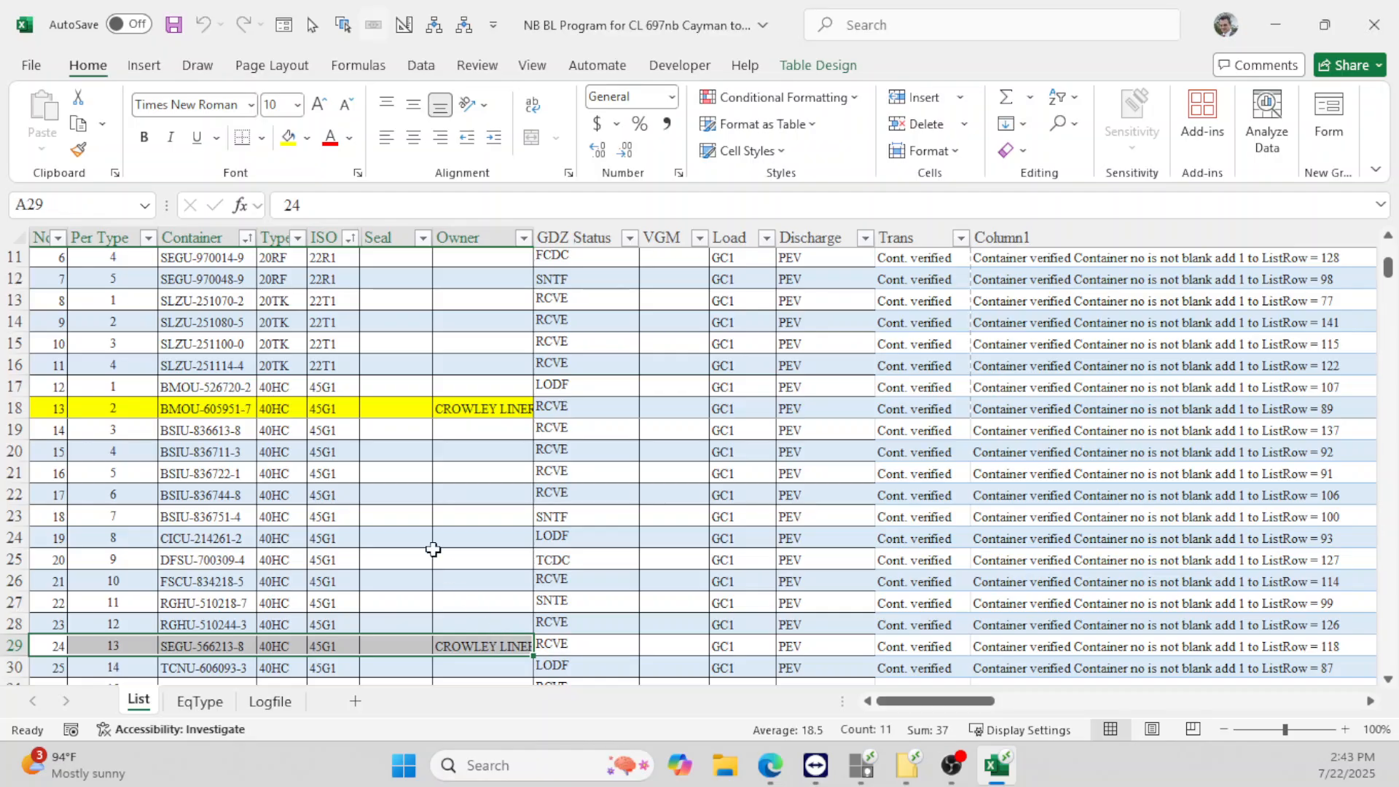
left_click(288, 137)
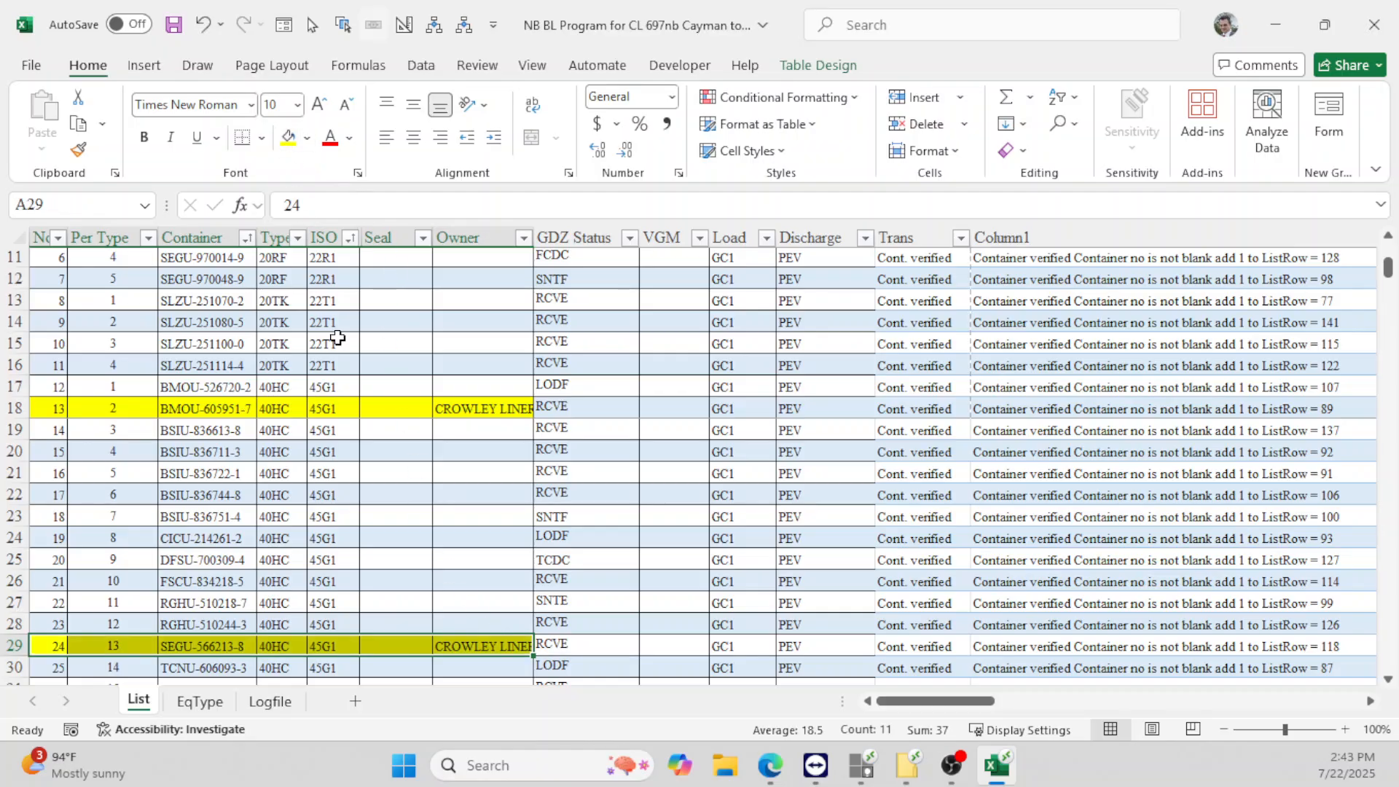
left_click(411, 482)
scroll(441, 473, "down", 8)
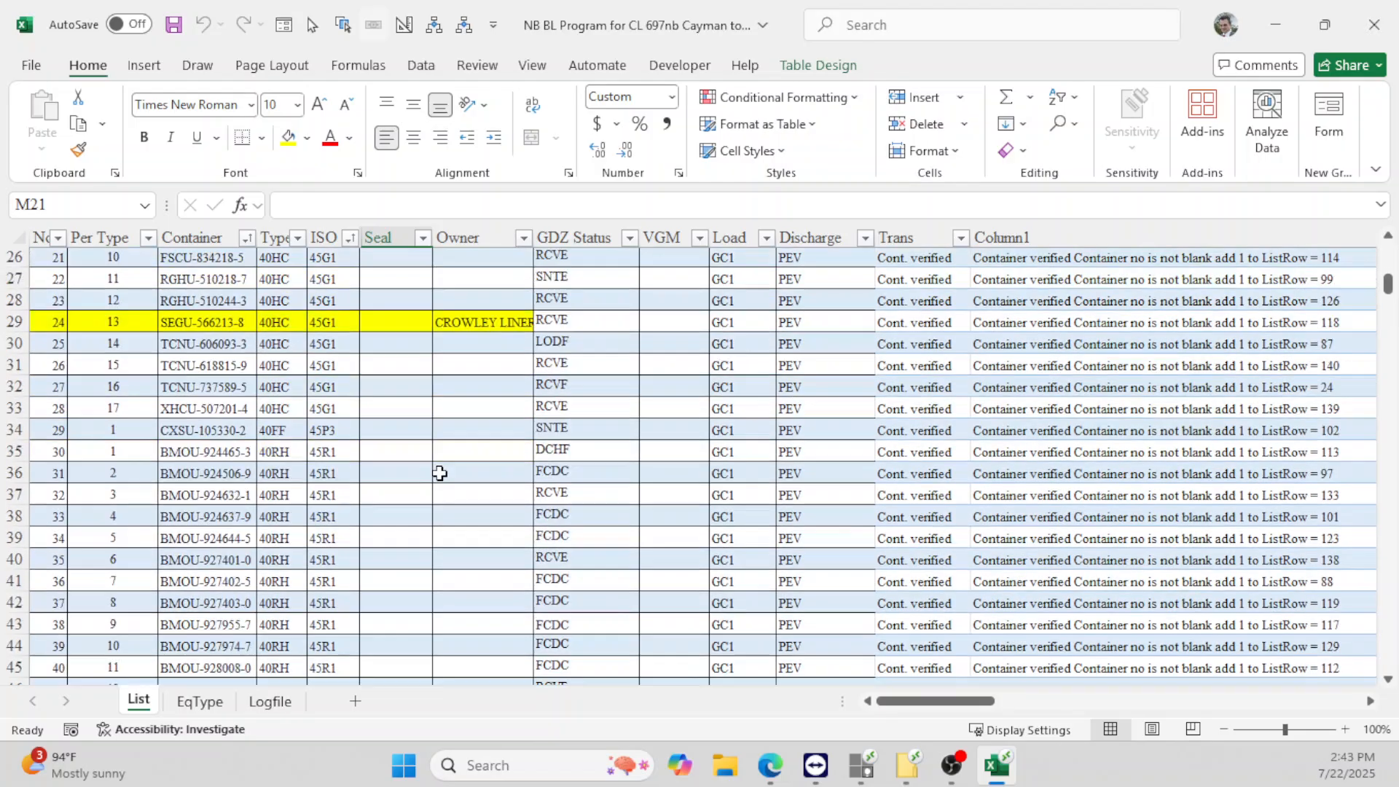
scroll(440, 474, "down", 6)
scroll(441, 470, "up", 4)
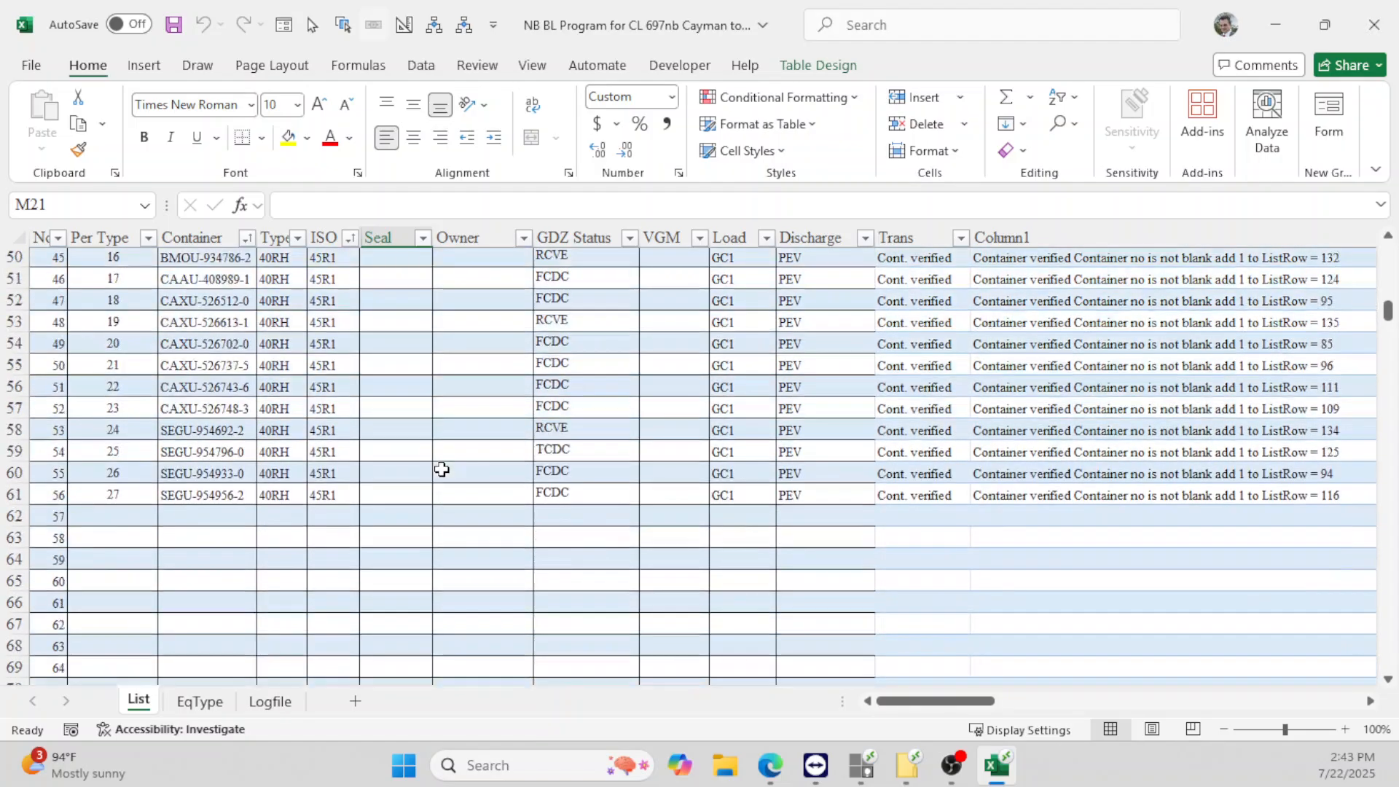
scroll(441, 468, "up", 8)
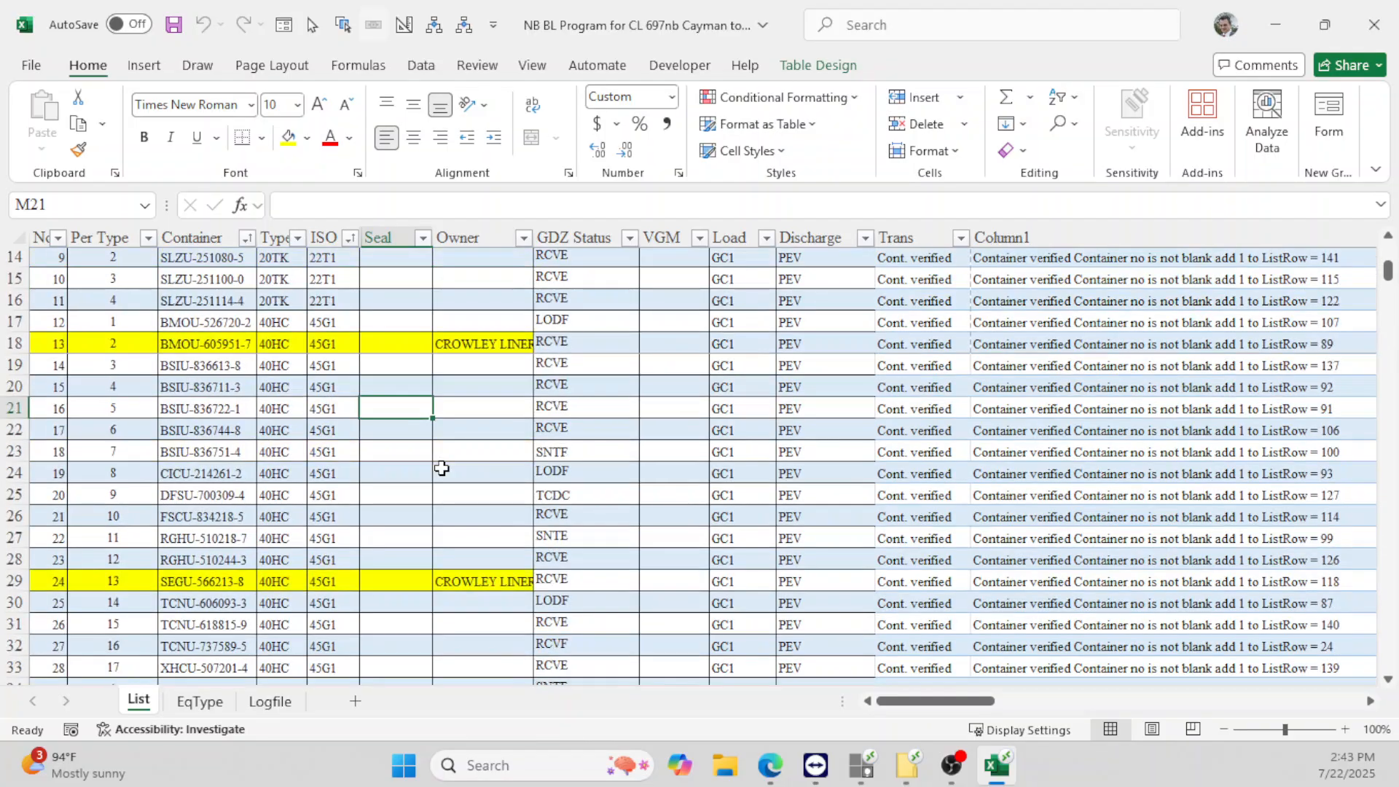
scroll(442, 467, "up", 4)
scroll(437, 462, "down", 2)
scroll(437, 462, "up", 2)
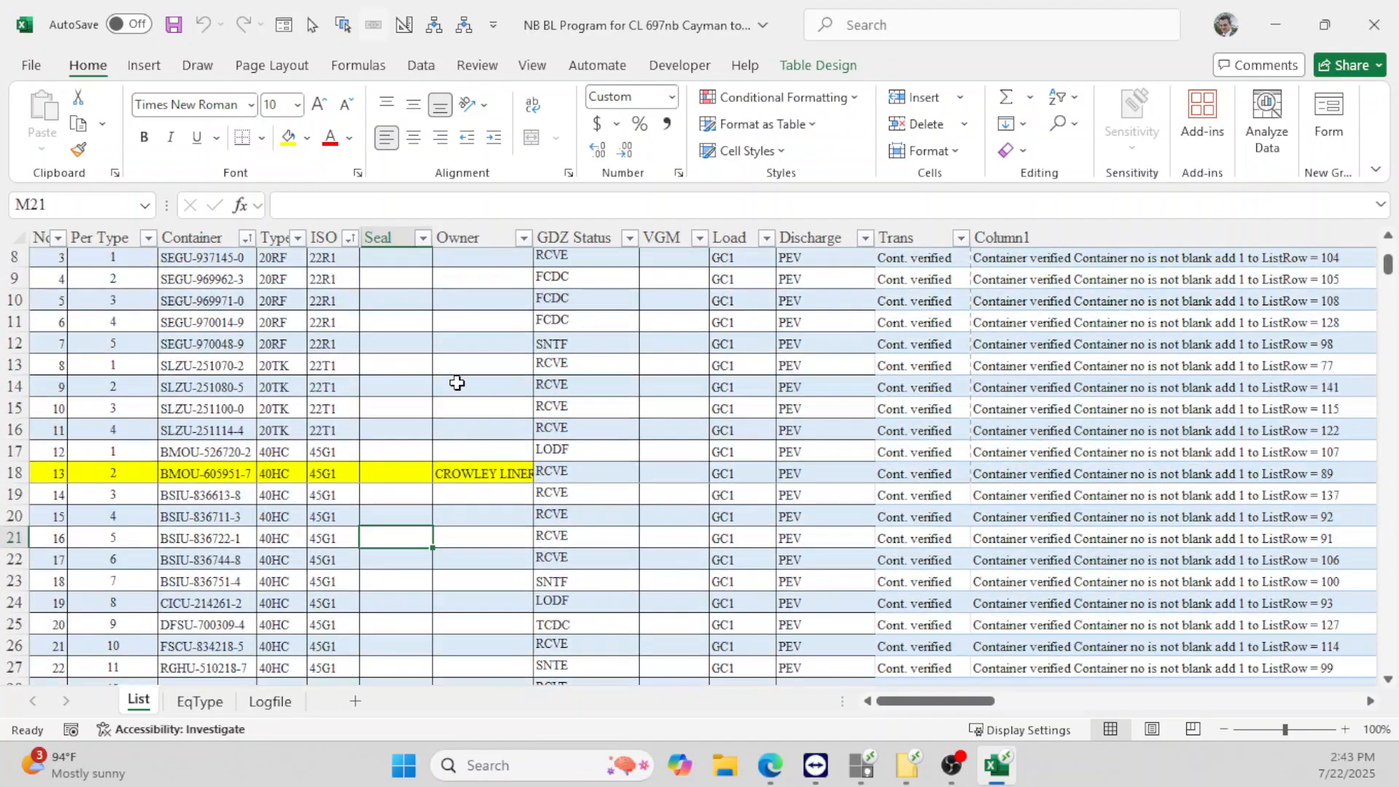
scroll(440, 379, "up", 1)
scroll(441, 378, "up", 2)
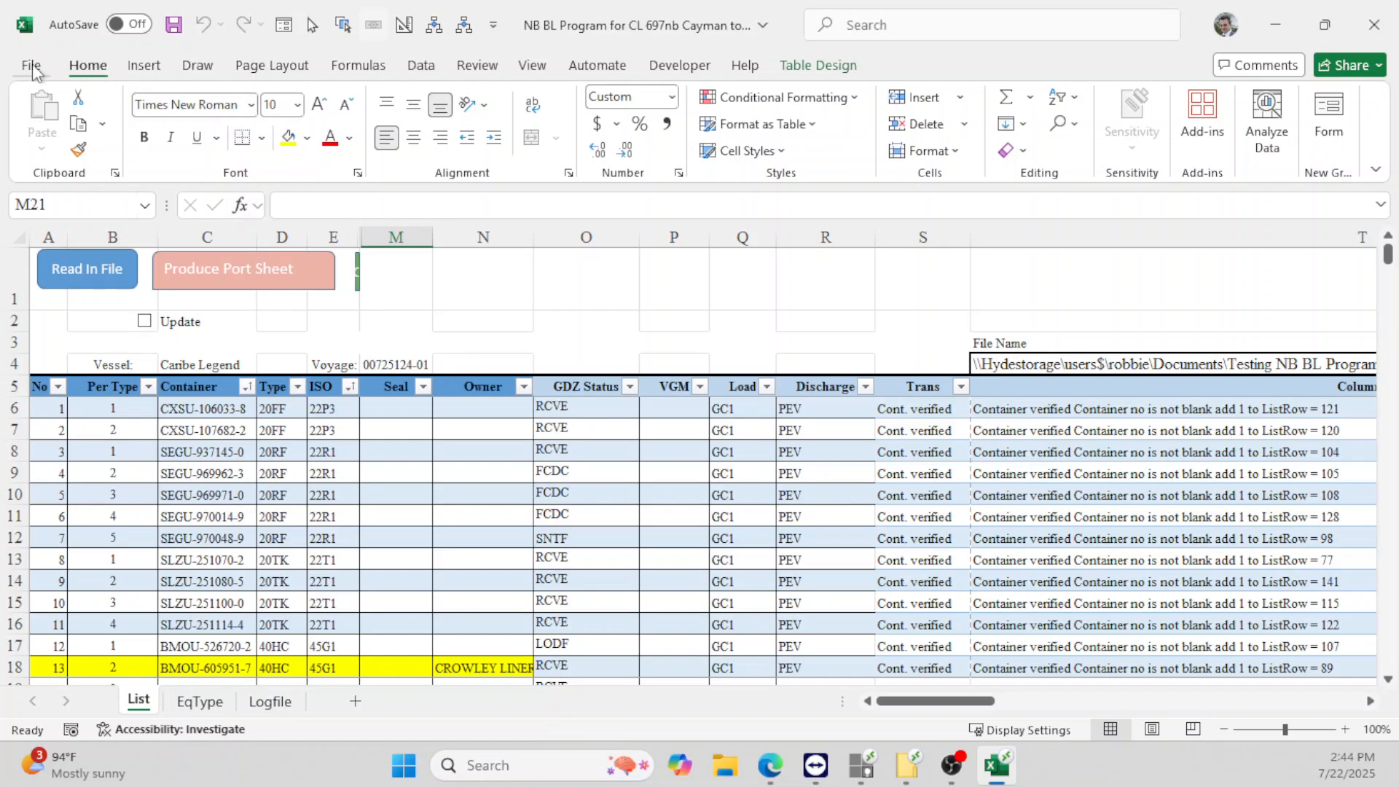
- In print preview, change the List sheet's orientation from Landscape to Portrait
left_click(32, 67)
left_click(79, 424)
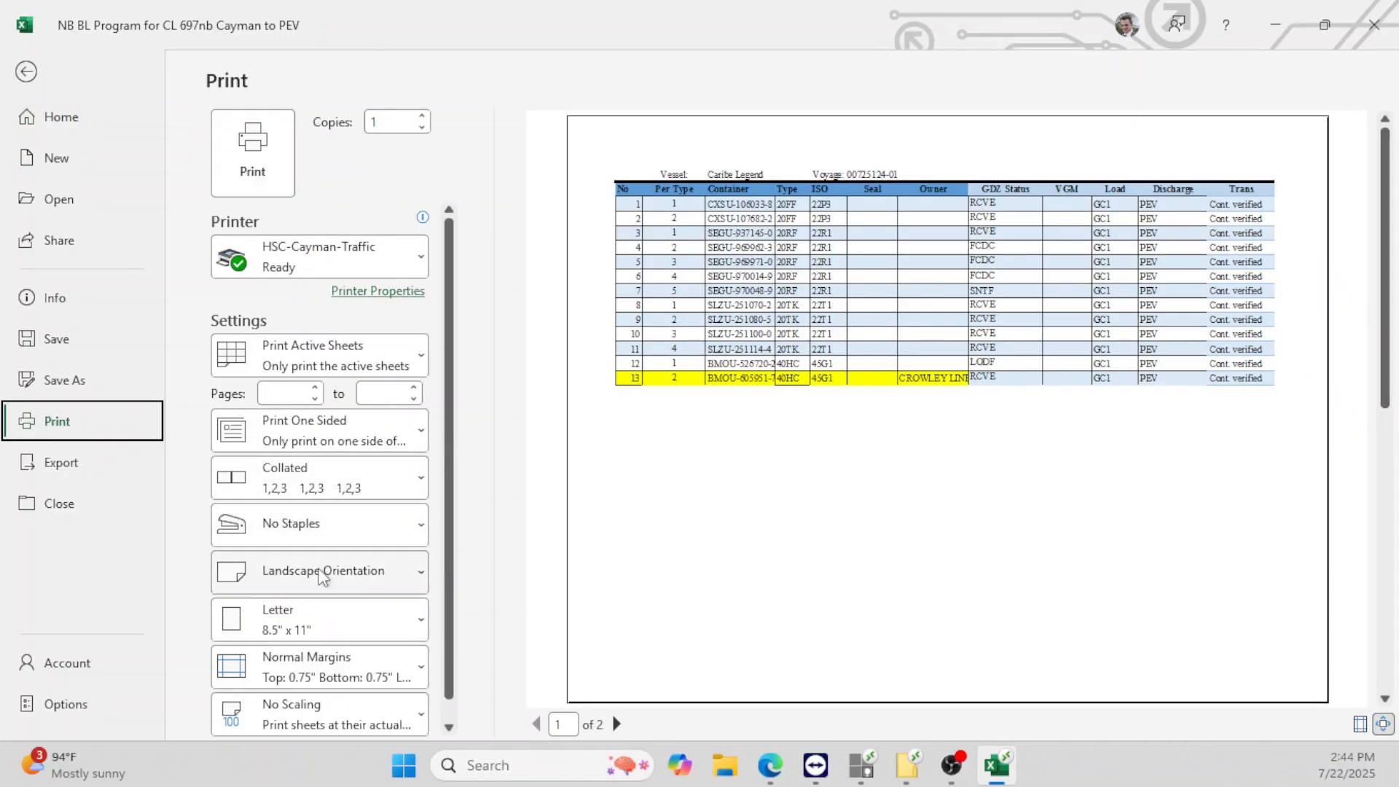
left_click(323, 572)
left_click(325, 620)
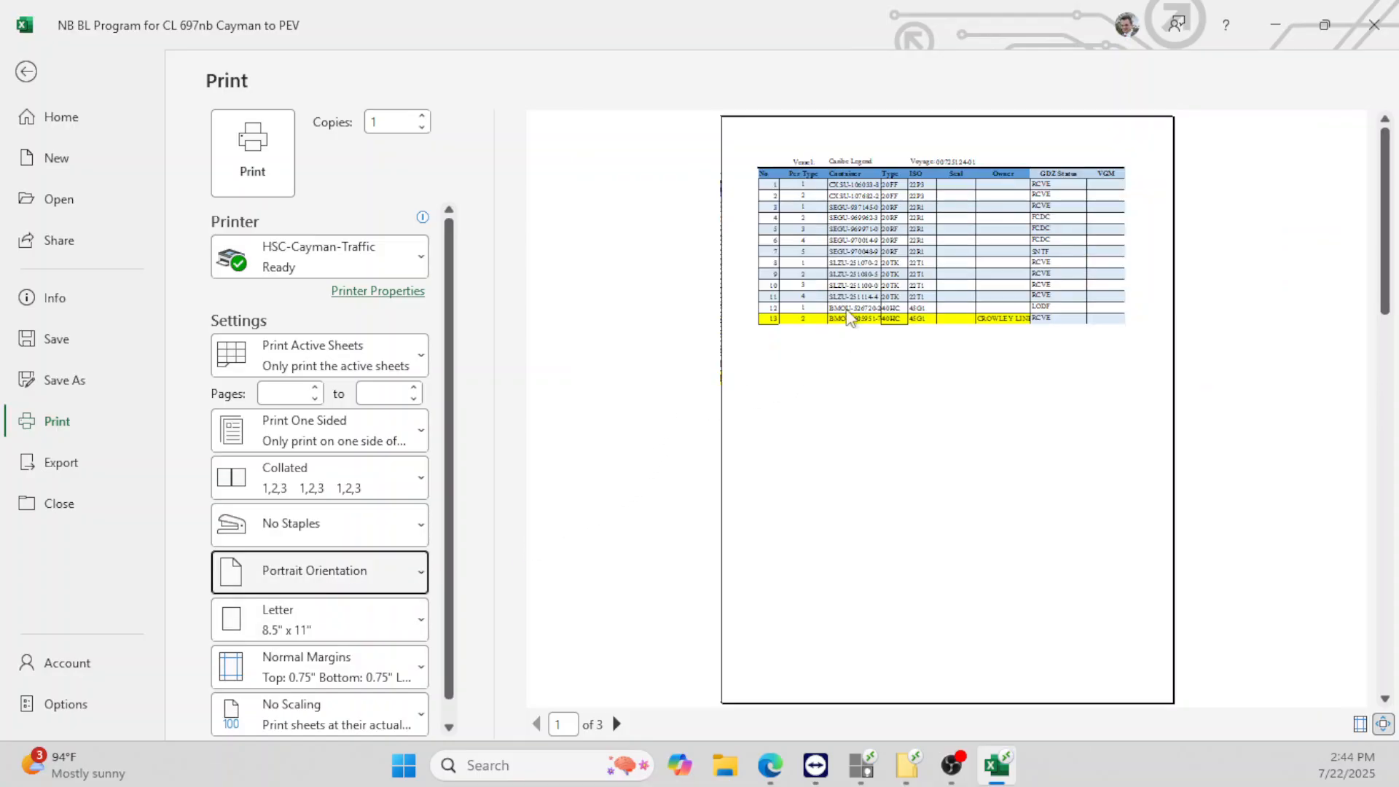
left_click(29, 71)
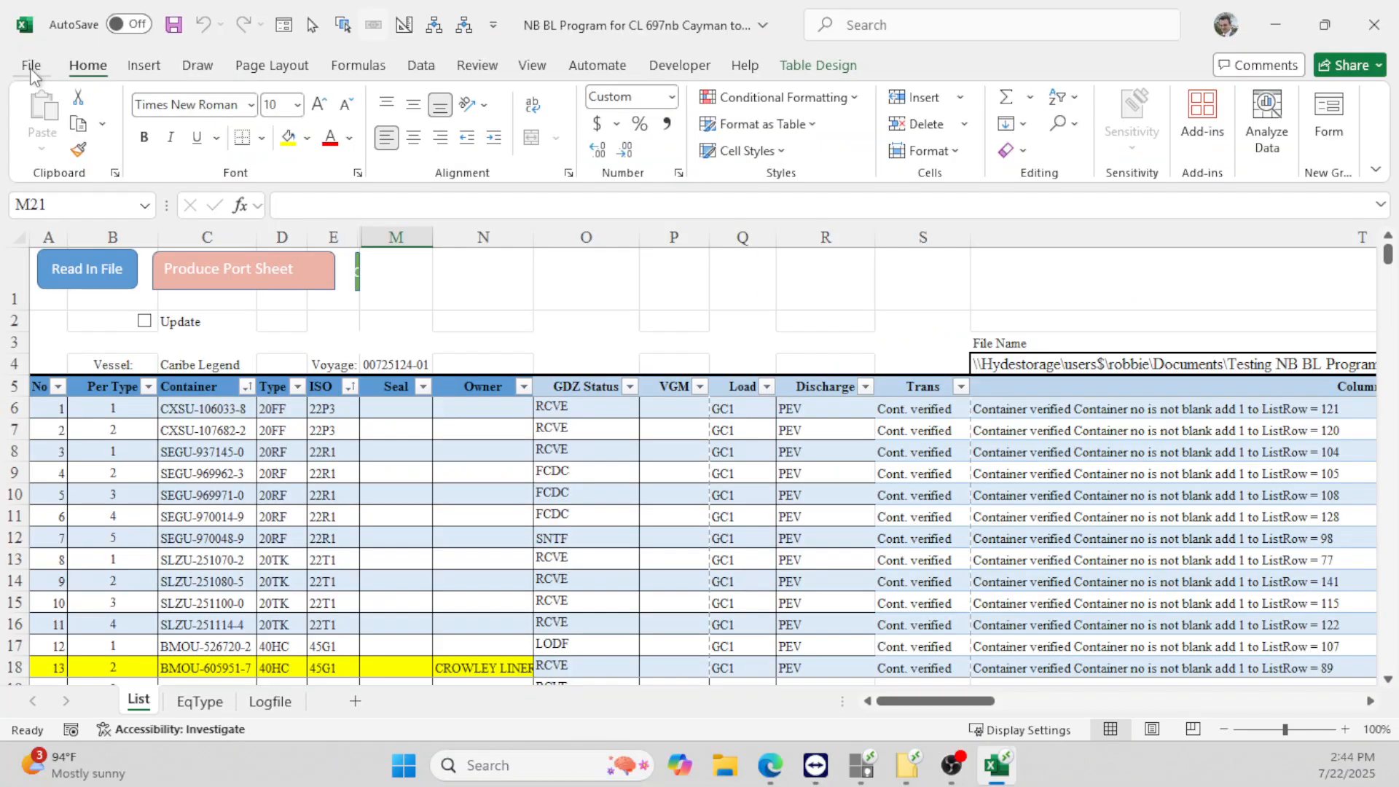
- Select the container table range A6:N61, ending at row 61
left_click_drag(63, 410, 487, 514)
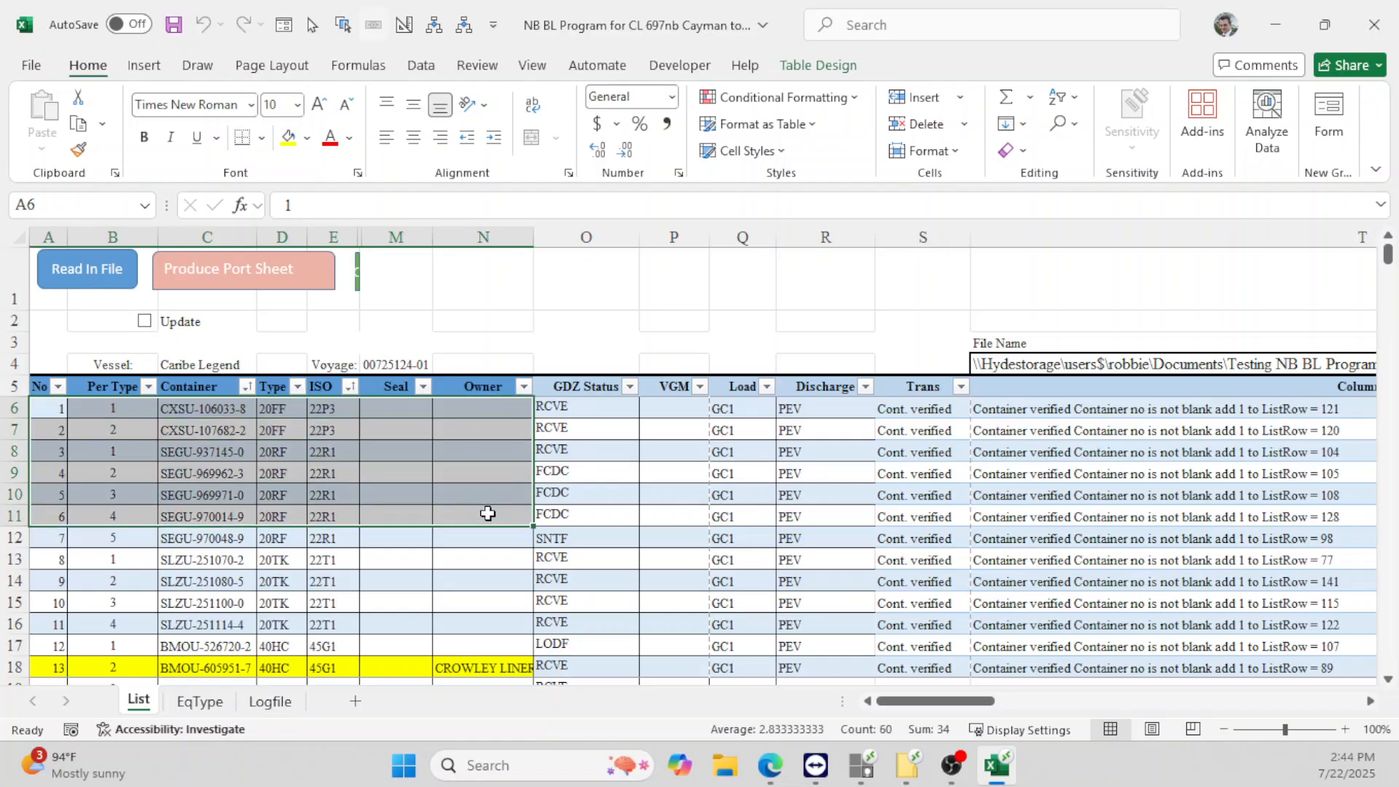
key("ctrl+shift+Down")
key("shift+Up")
key("ctrl+shift+Up")
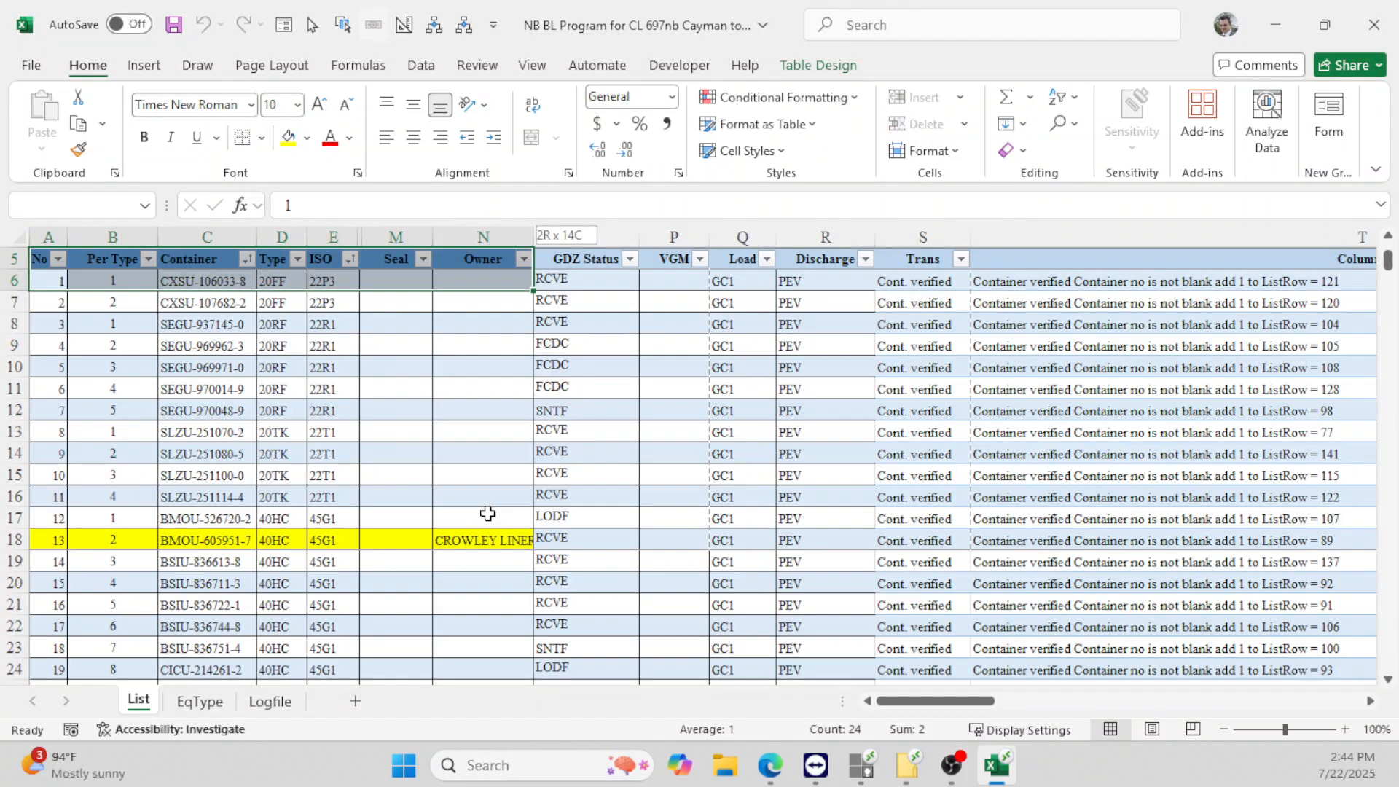
key("shift+Down")
key("shift+Down")
key("shift+Page_Down")
key("shift+Page_Down")
key("shift+Down")
key("shift+Down")
key("shift+Down")
key("shift+Down")
key("shift+Down")
key("shift+Down")
key("shift+Down")
key("shift+Down")
key("shift+Down")
key("shift+Down")
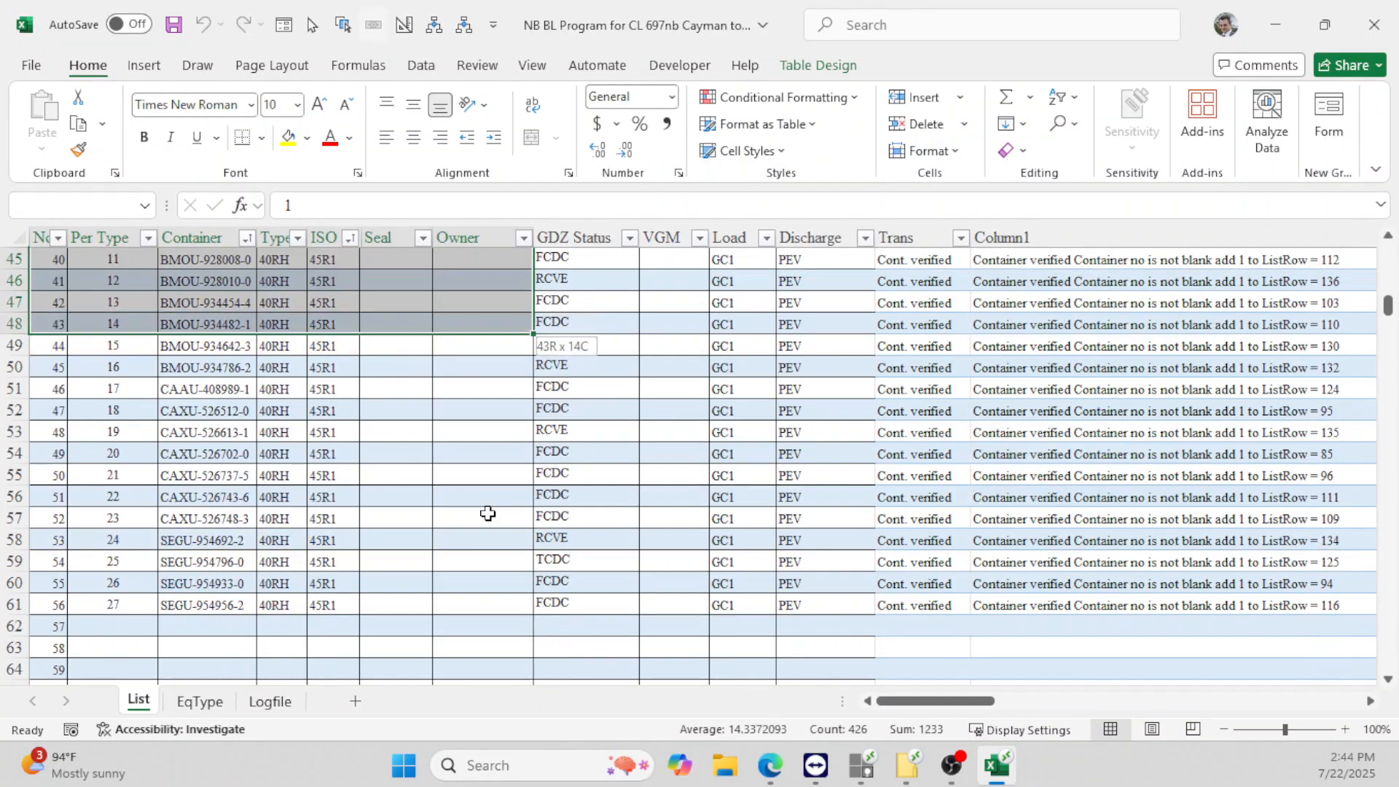
key("shift+Down")
key("shift+Down")
key("shift+Down")
key("shift+Down")
key("shift+Down")
key("shift+Down")
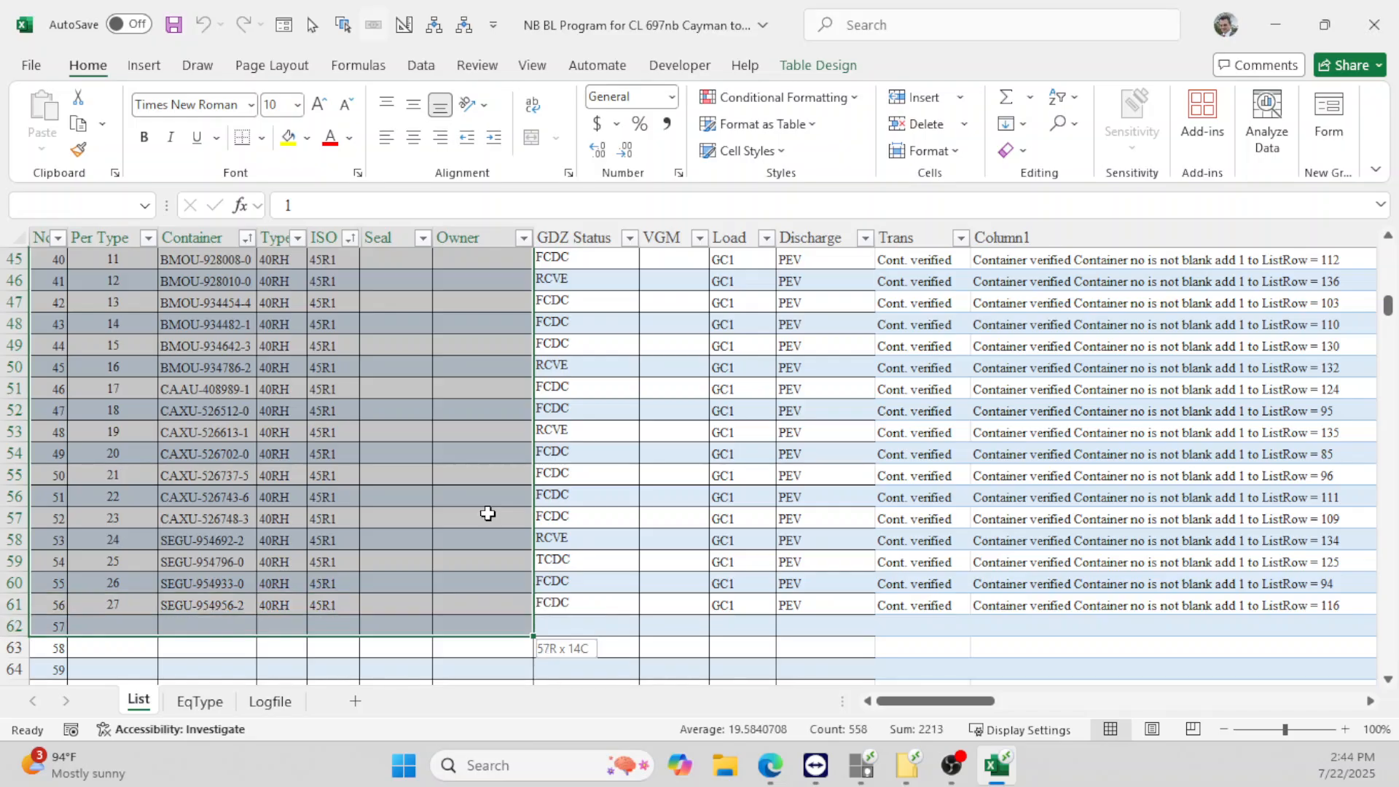
key("shift+Up")
key("shift+Up")
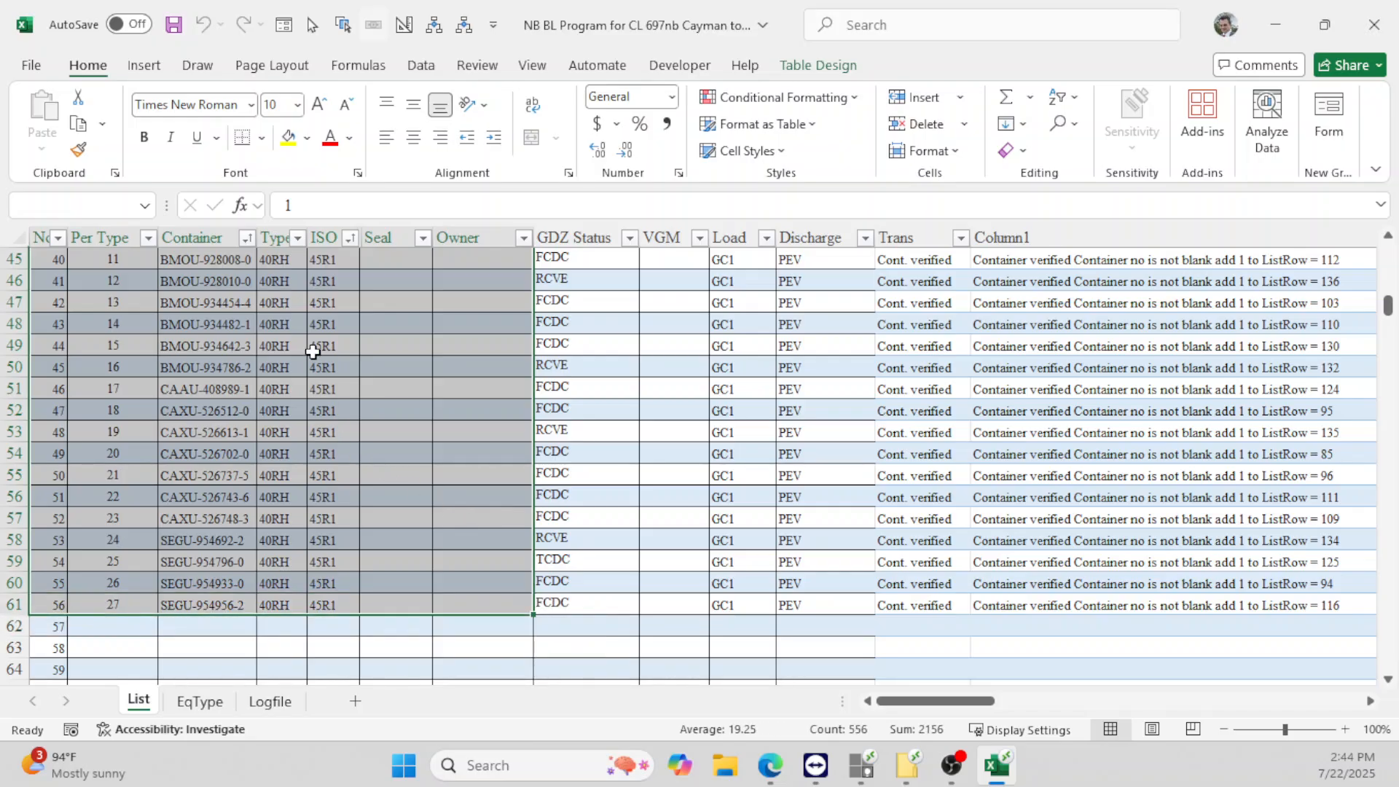
- Set the selected A6:N61 range as the sheet's print area
left_click(274, 73)
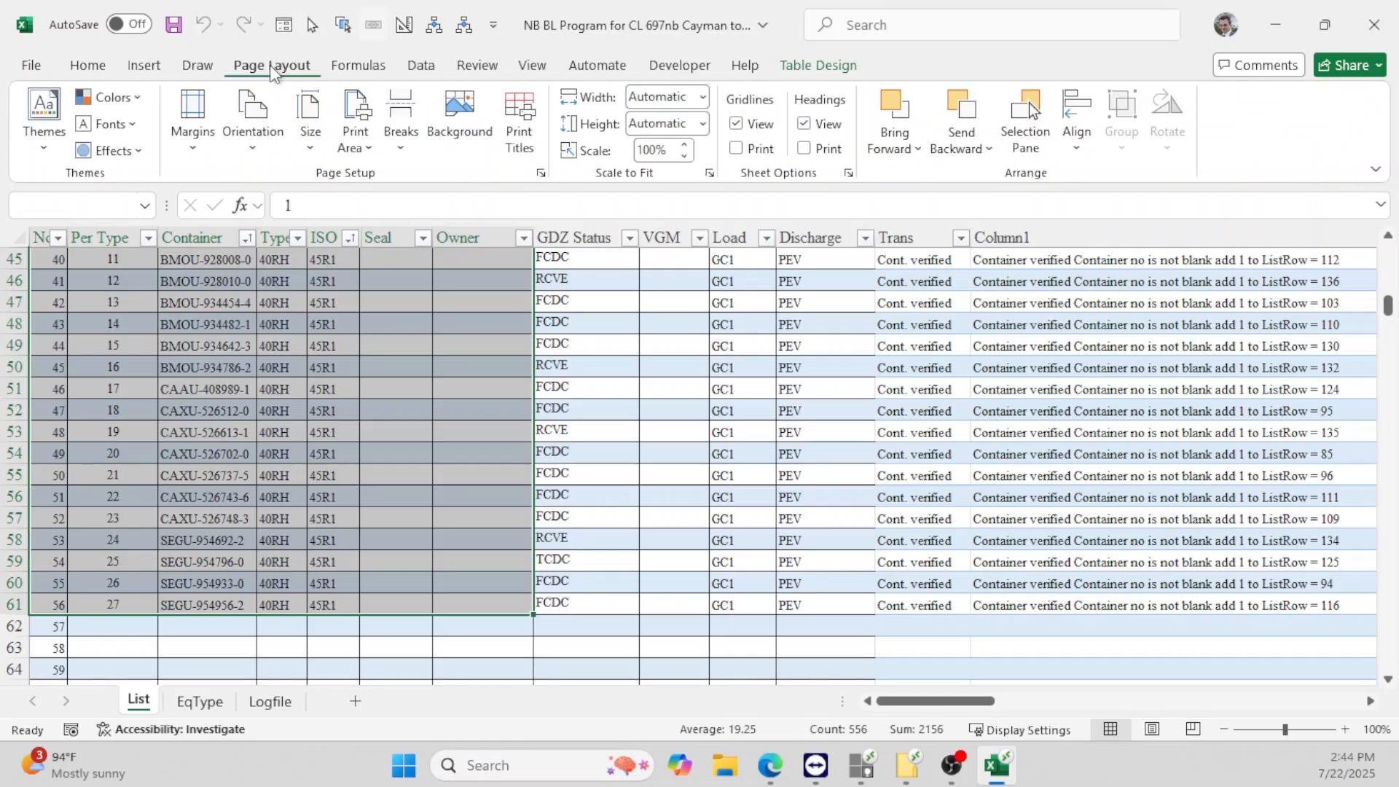
left_click(359, 150)
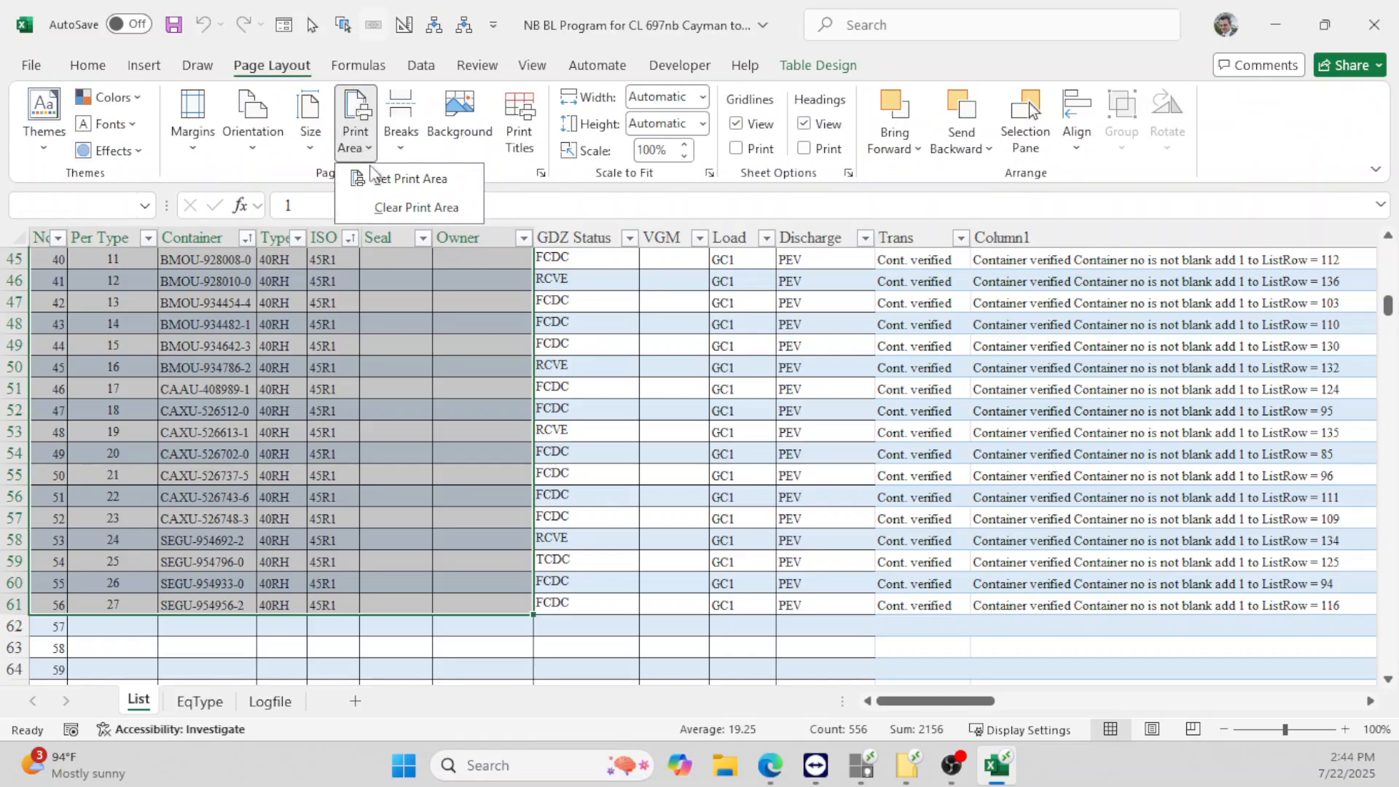
left_click(394, 178)
left_click(370, 430)
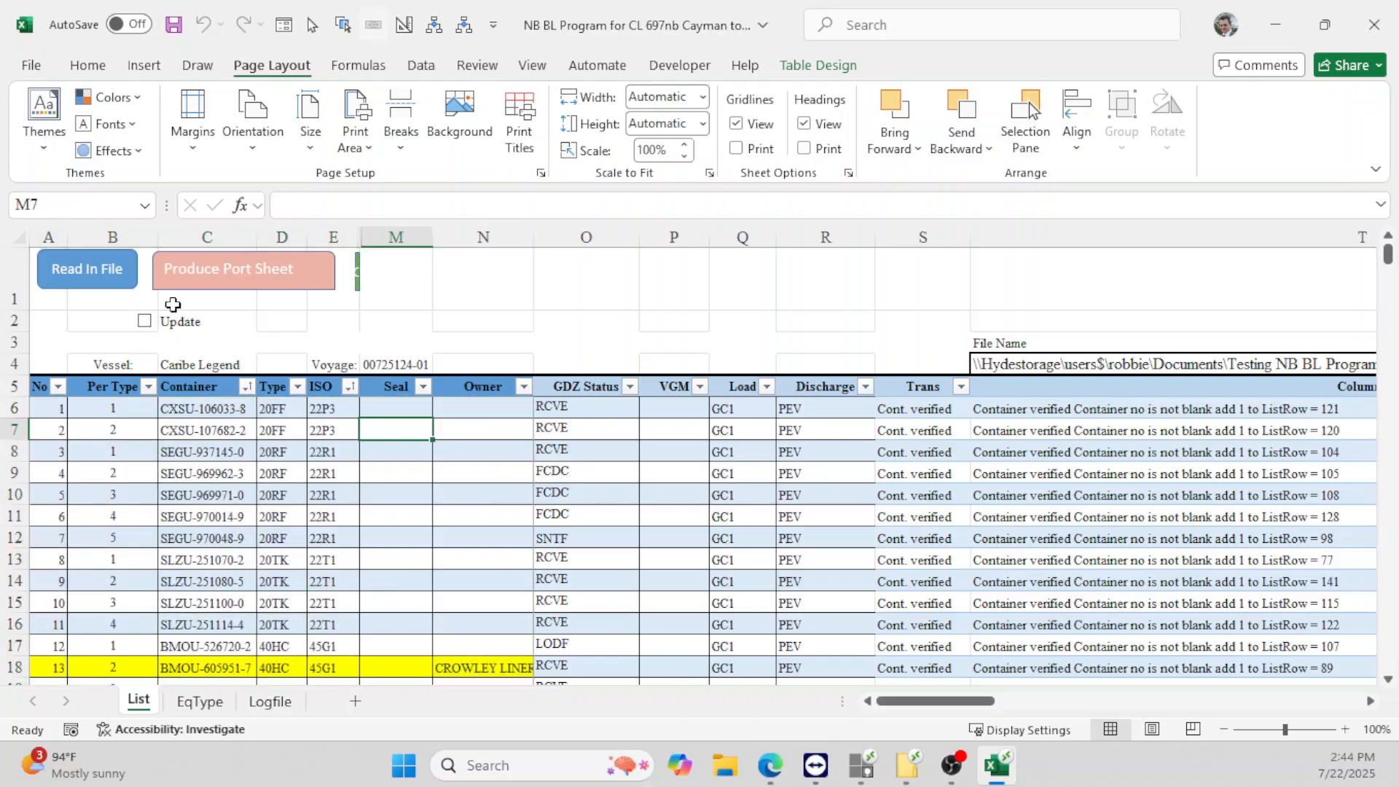
left_click(32, 66)
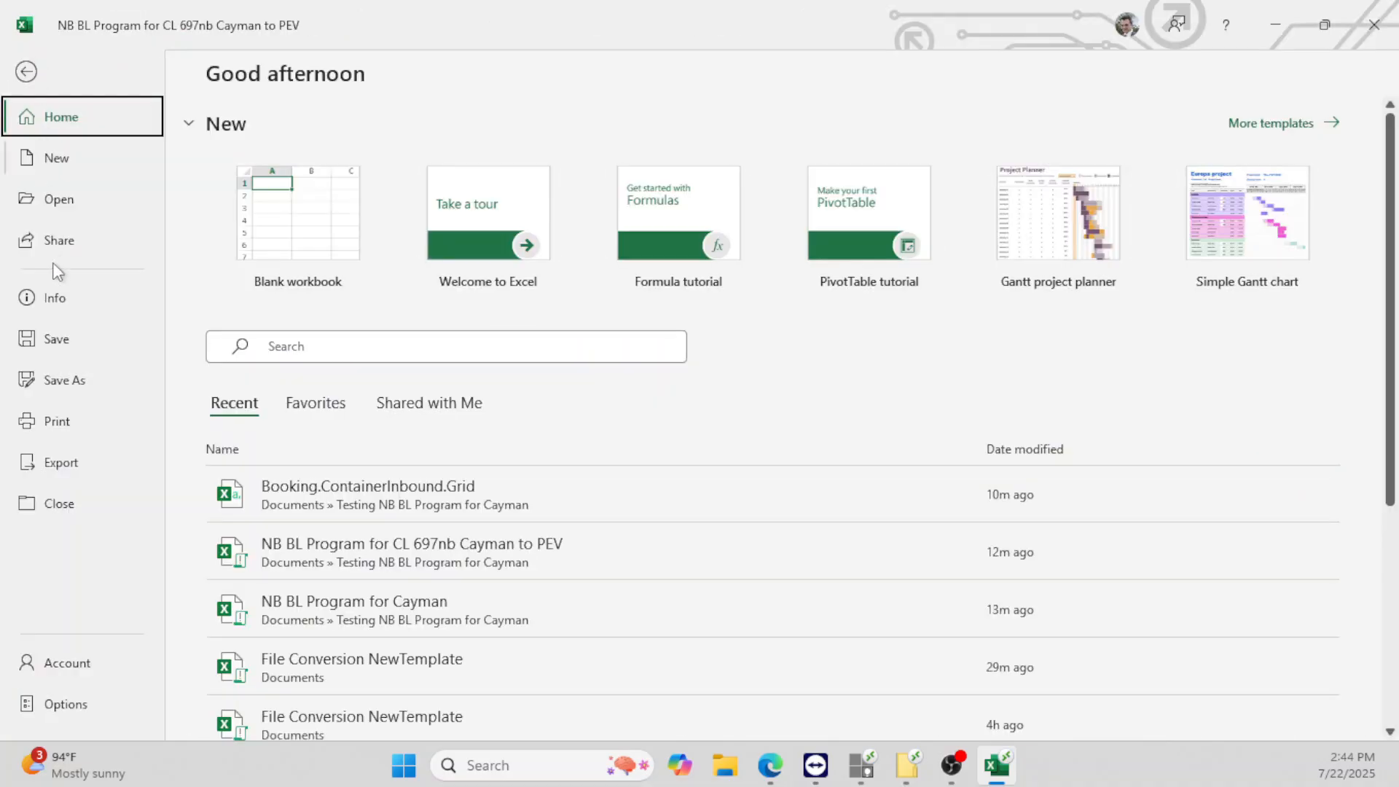
- Preview the 2-page portrait printout, checking page 2 and then page 1
left_click(77, 423)
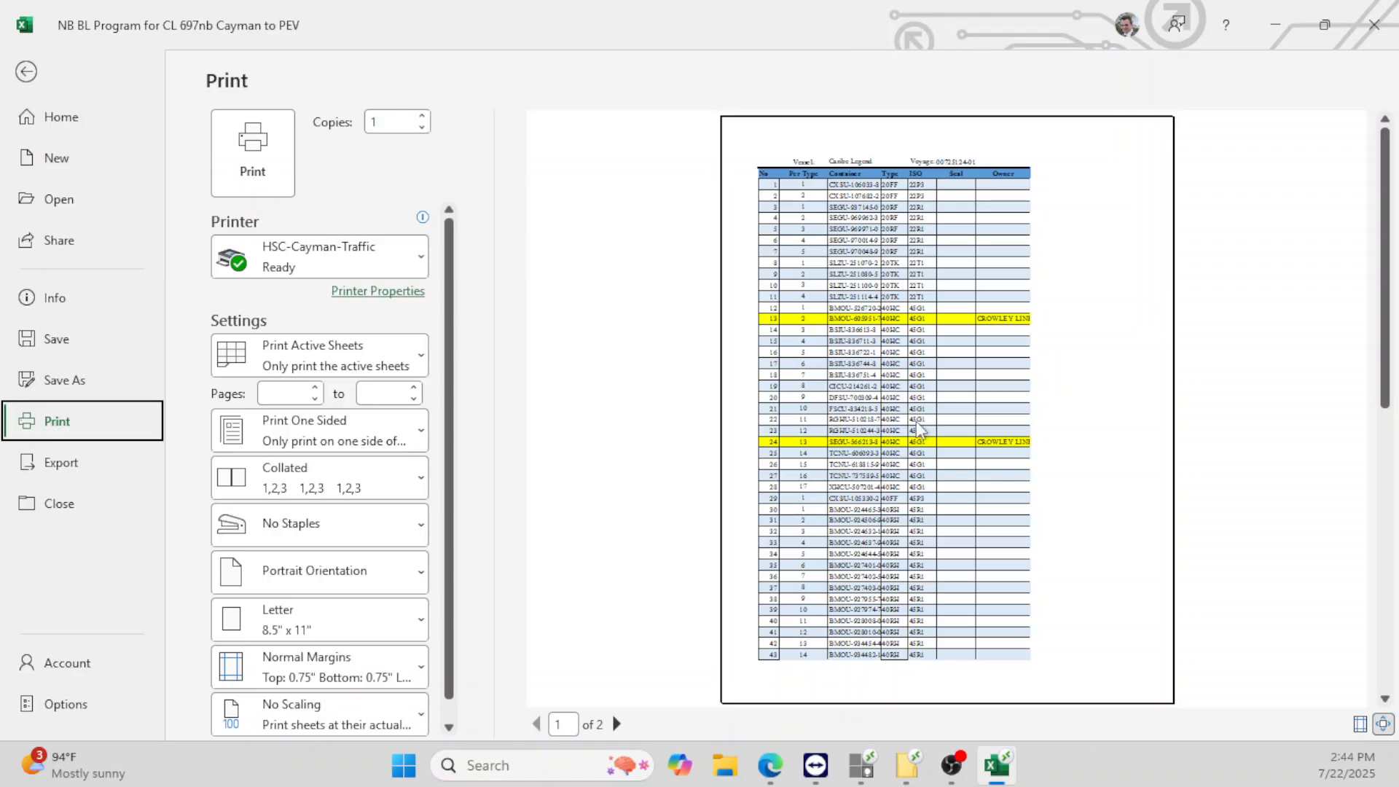
left_click(617, 725)
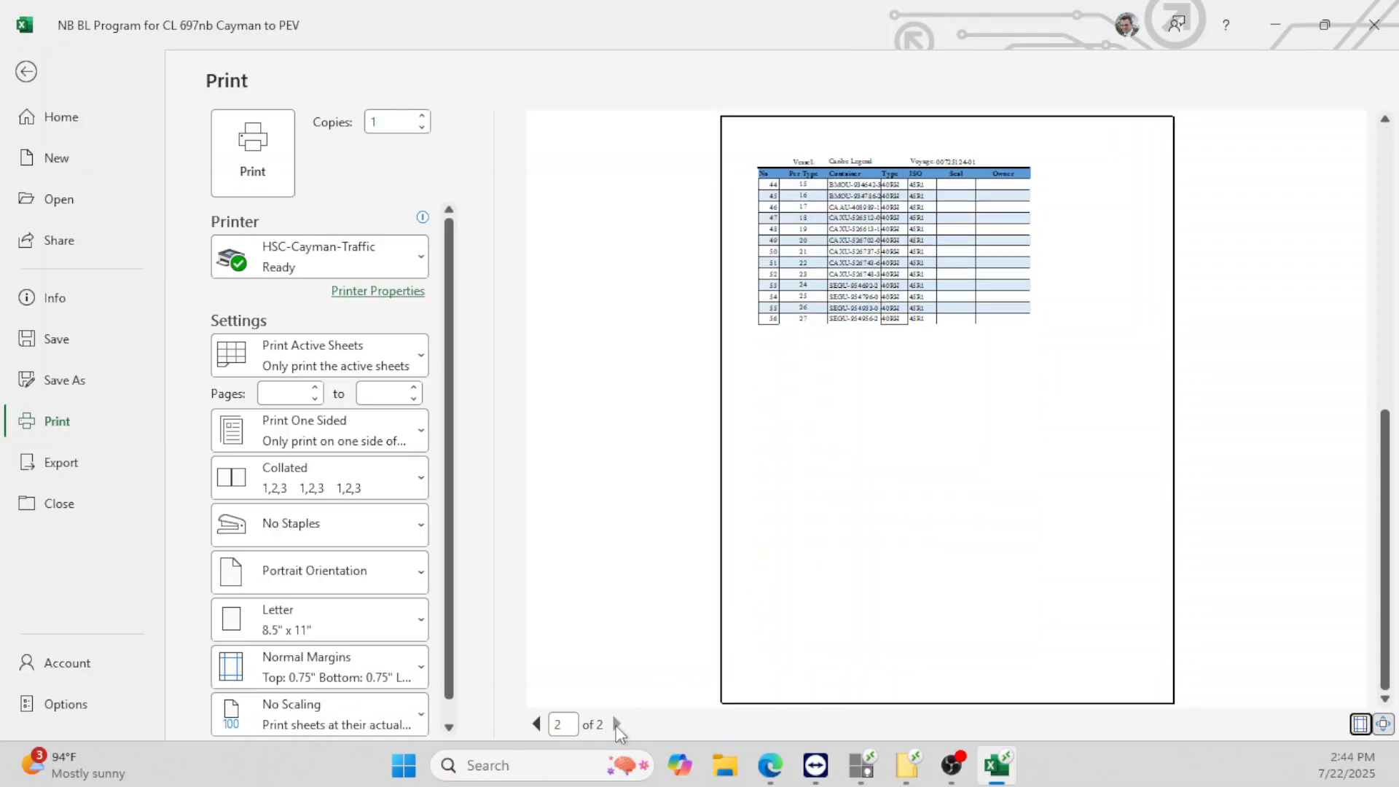
left_click(536, 725)
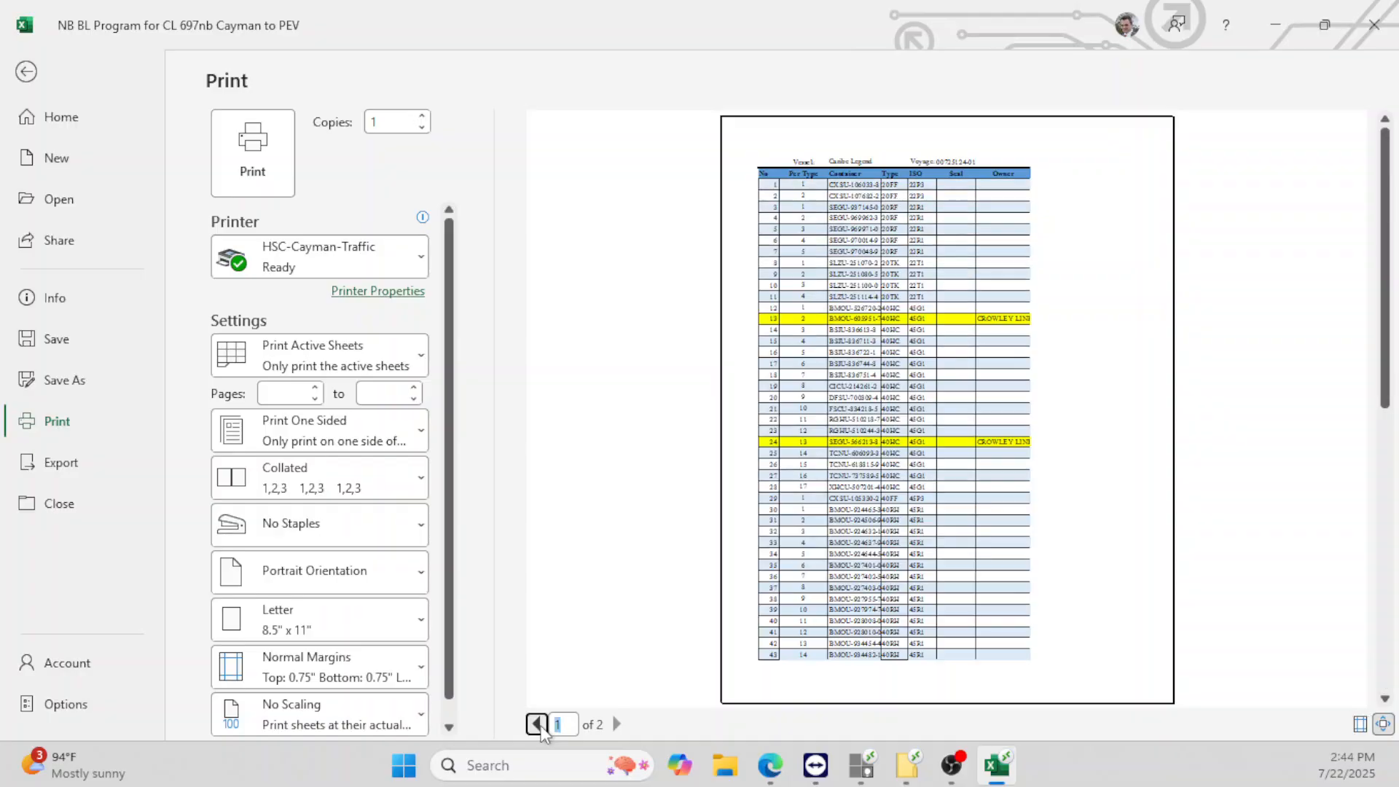
left_click(858, 300)
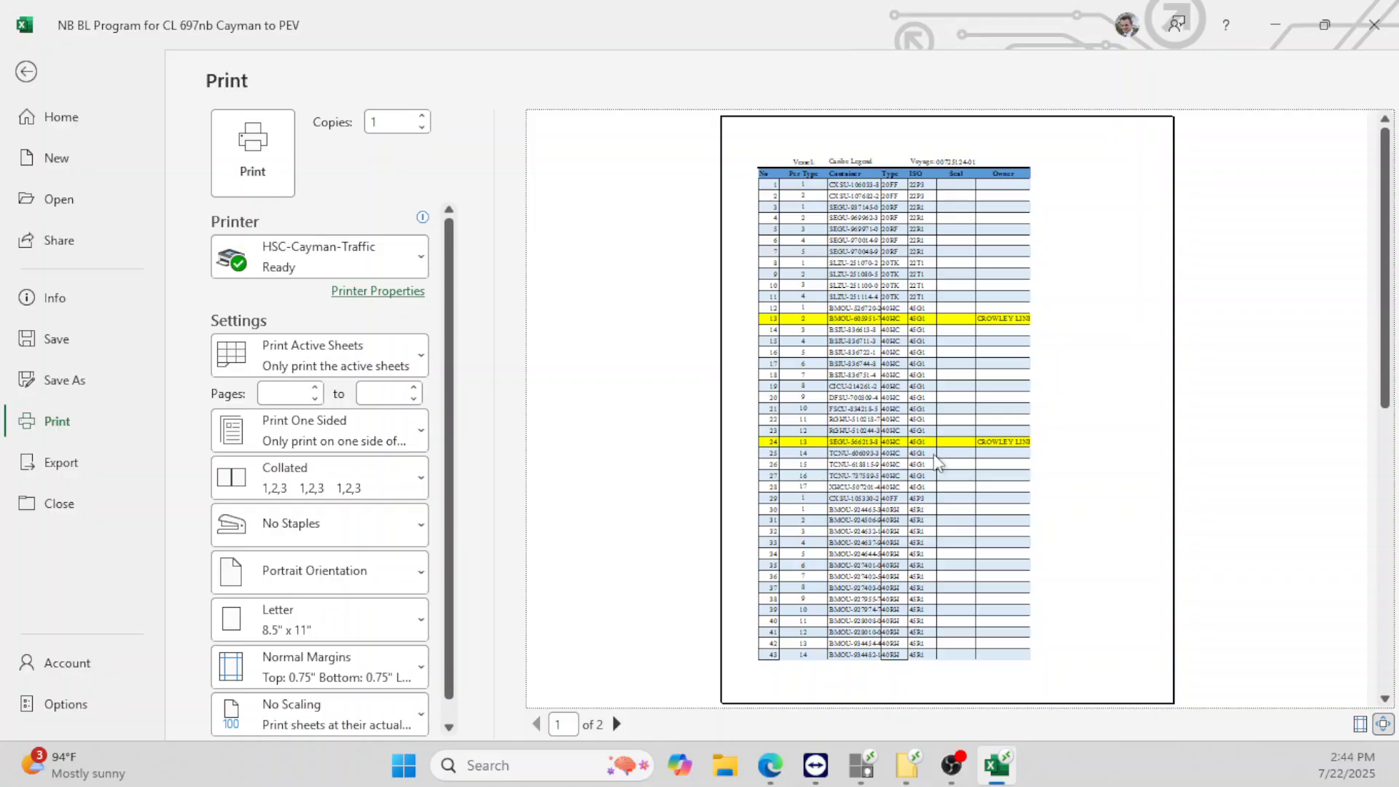
- Unhide columns F–L (Booking through Direction) via columns C:P, then select Seal cells M6:M15
left_click(29, 73)
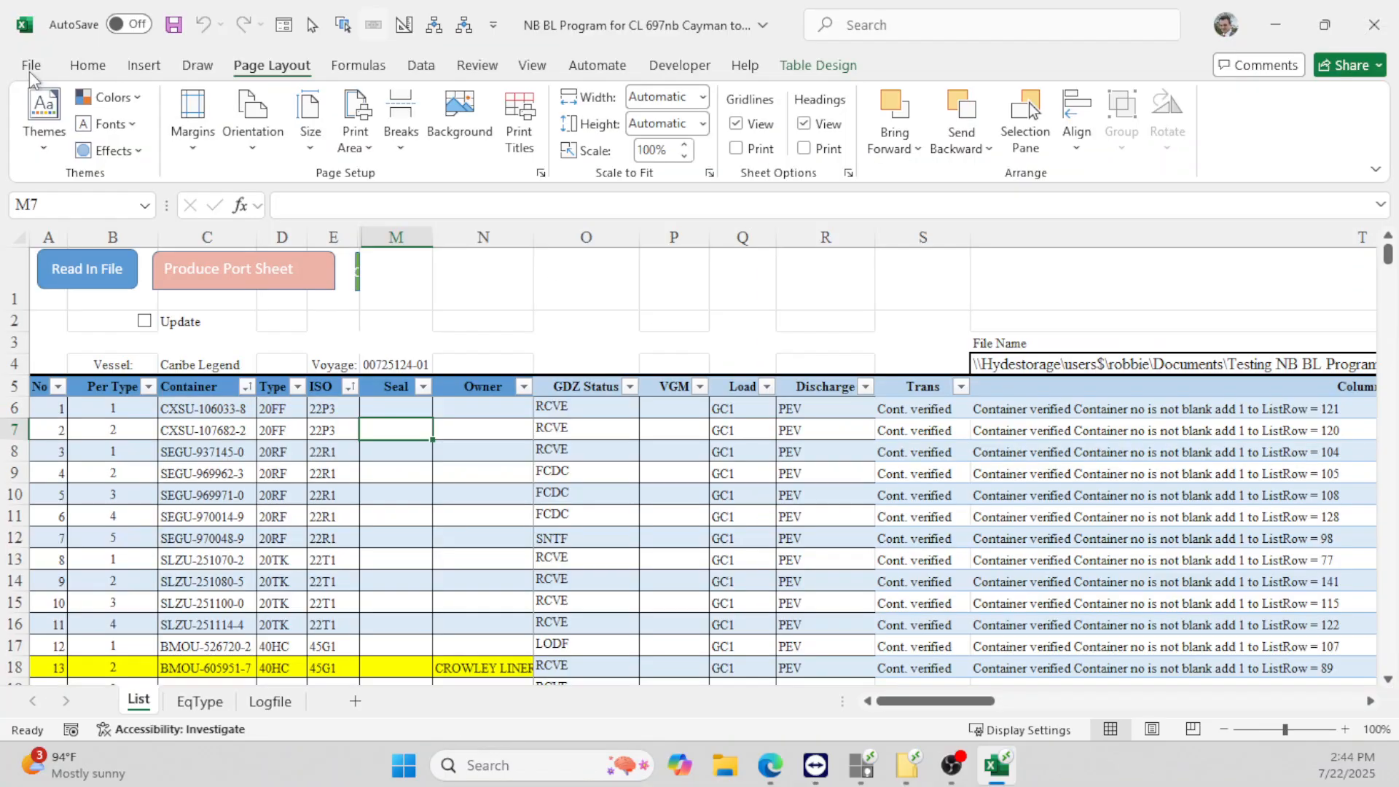
left_click(333, 434)
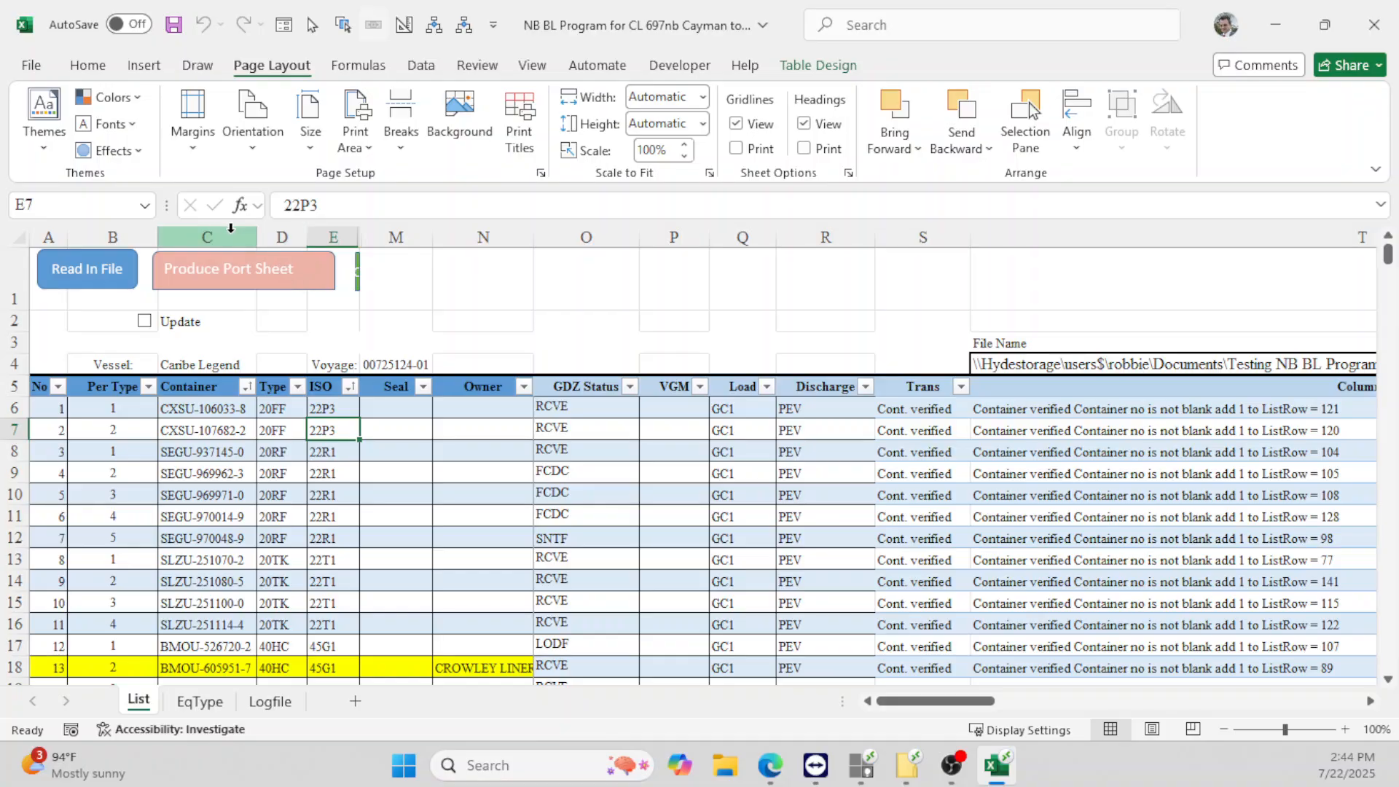
left_click_drag(224, 236, 660, 232)
right_click(659, 232)
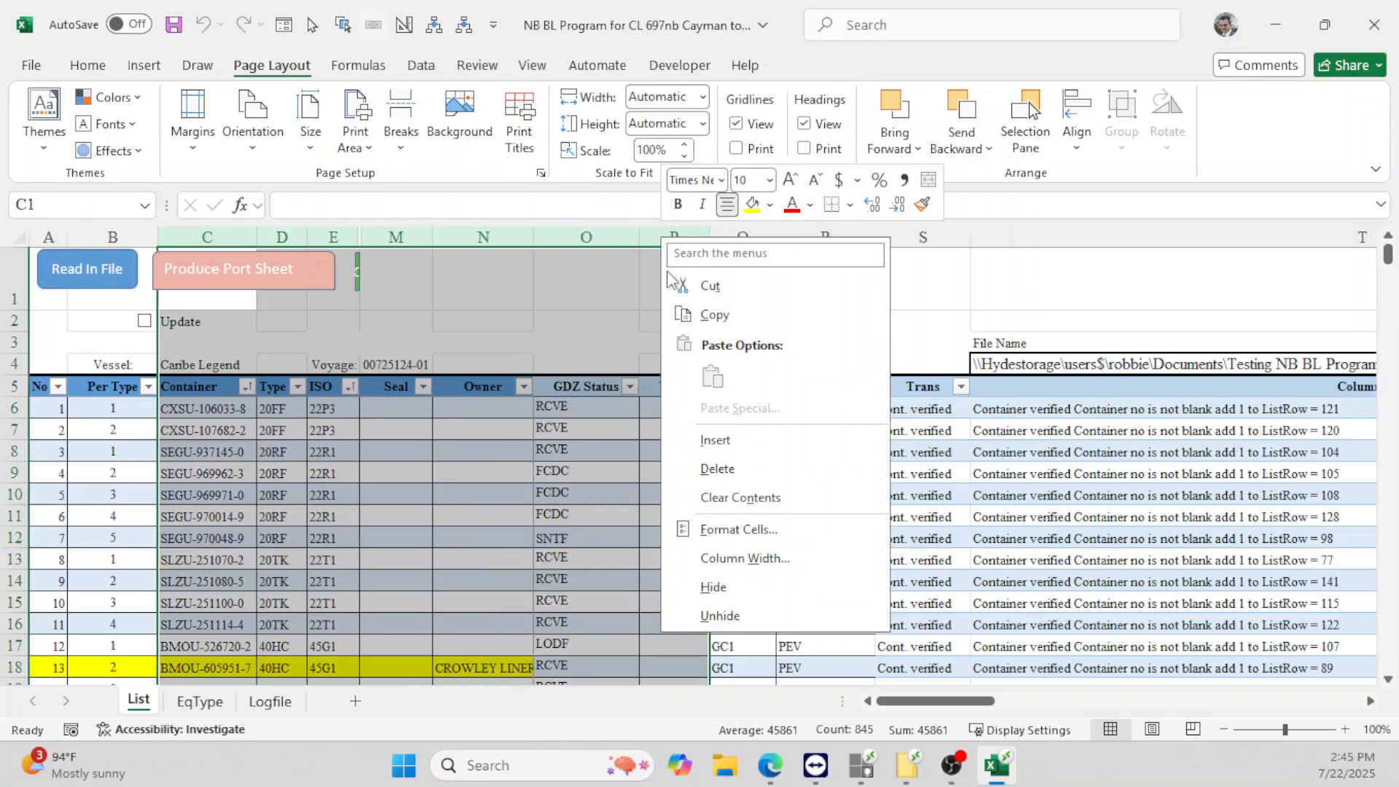
left_click(699, 616)
left_click(490, 543)
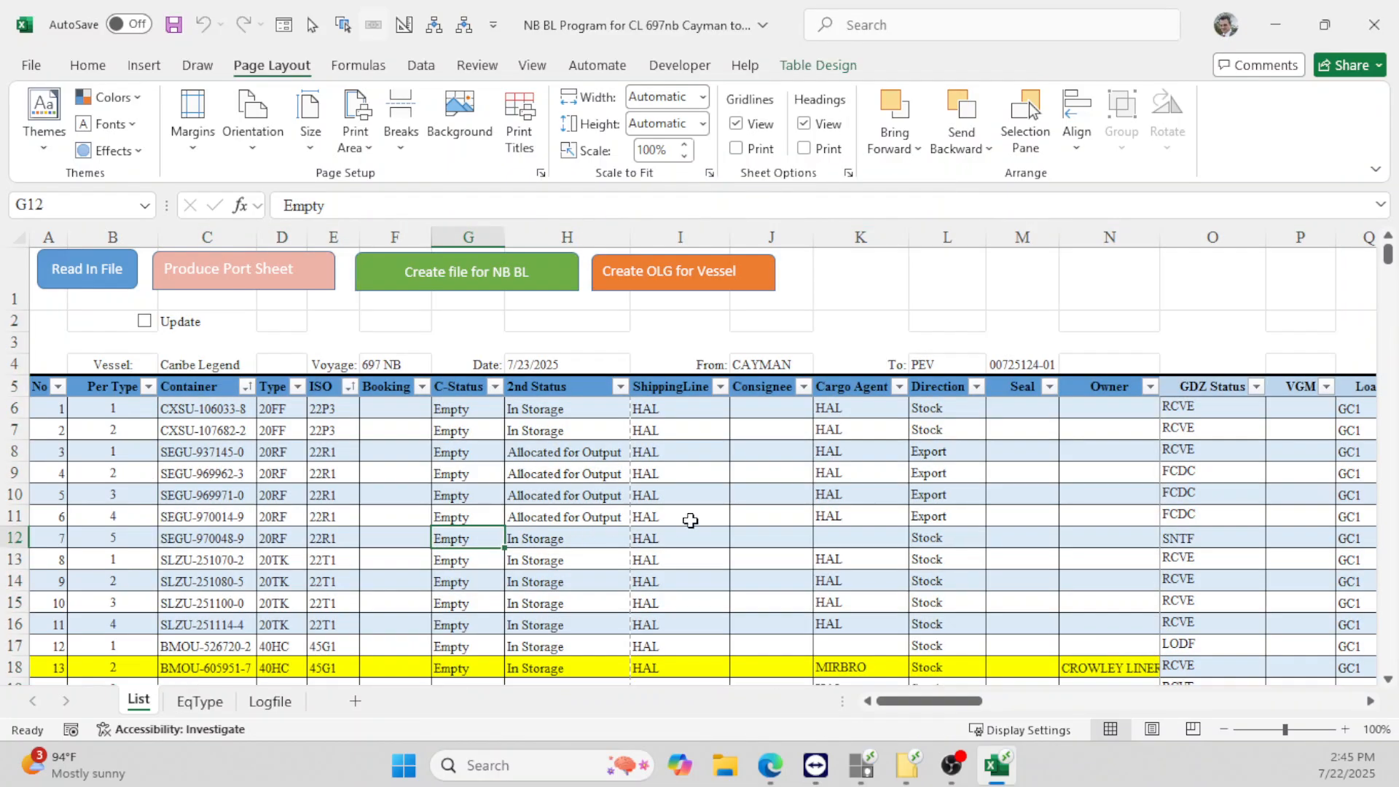
left_click(1016, 428)
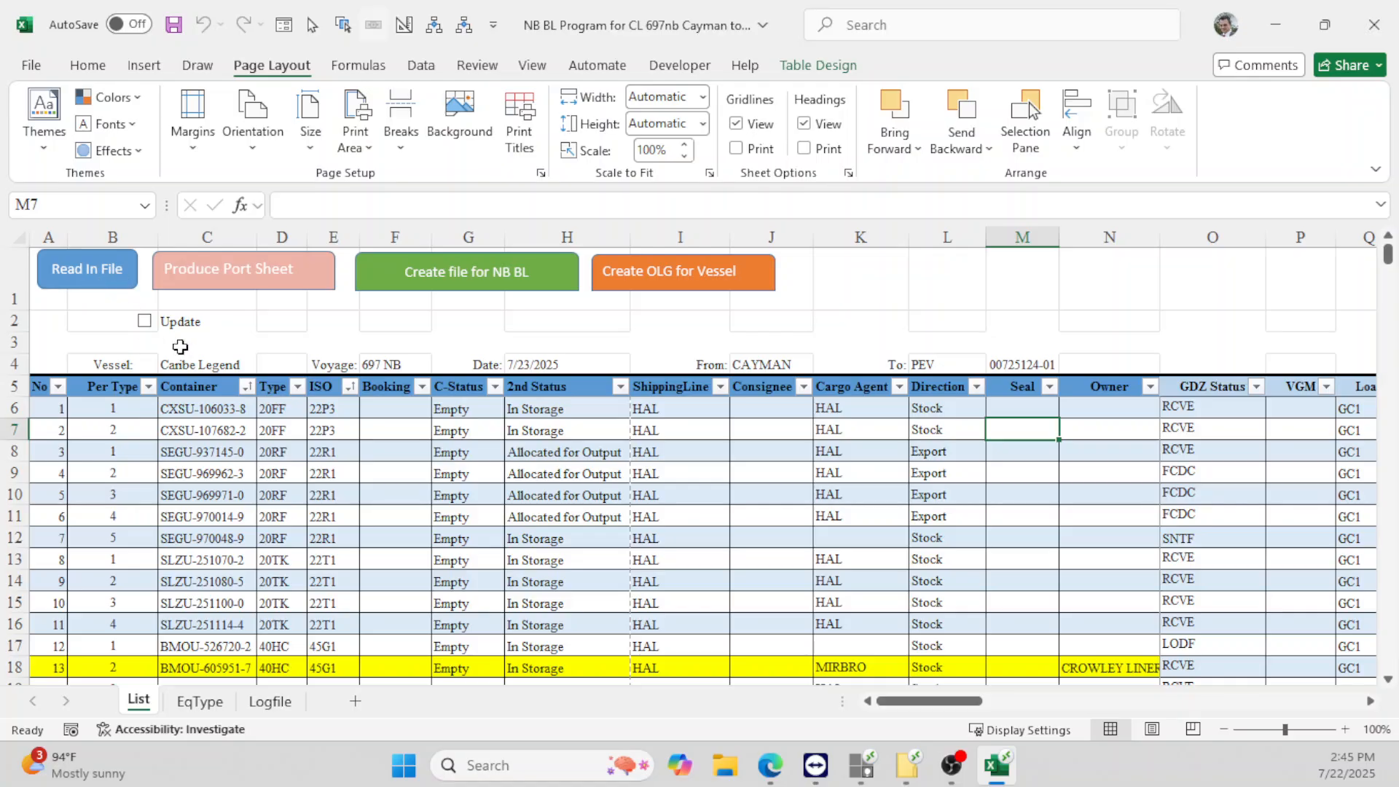
left_click_drag(1024, 409, 1028, 605)
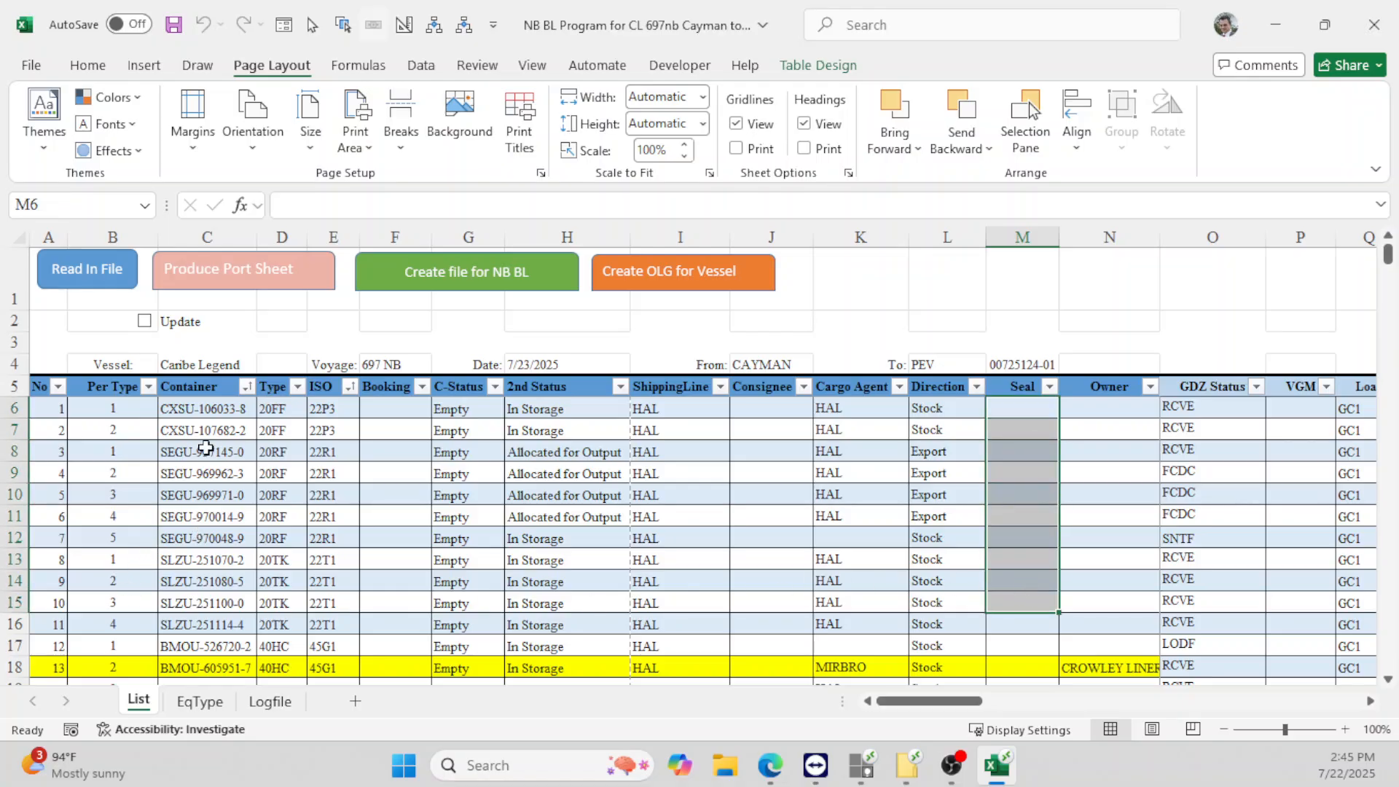